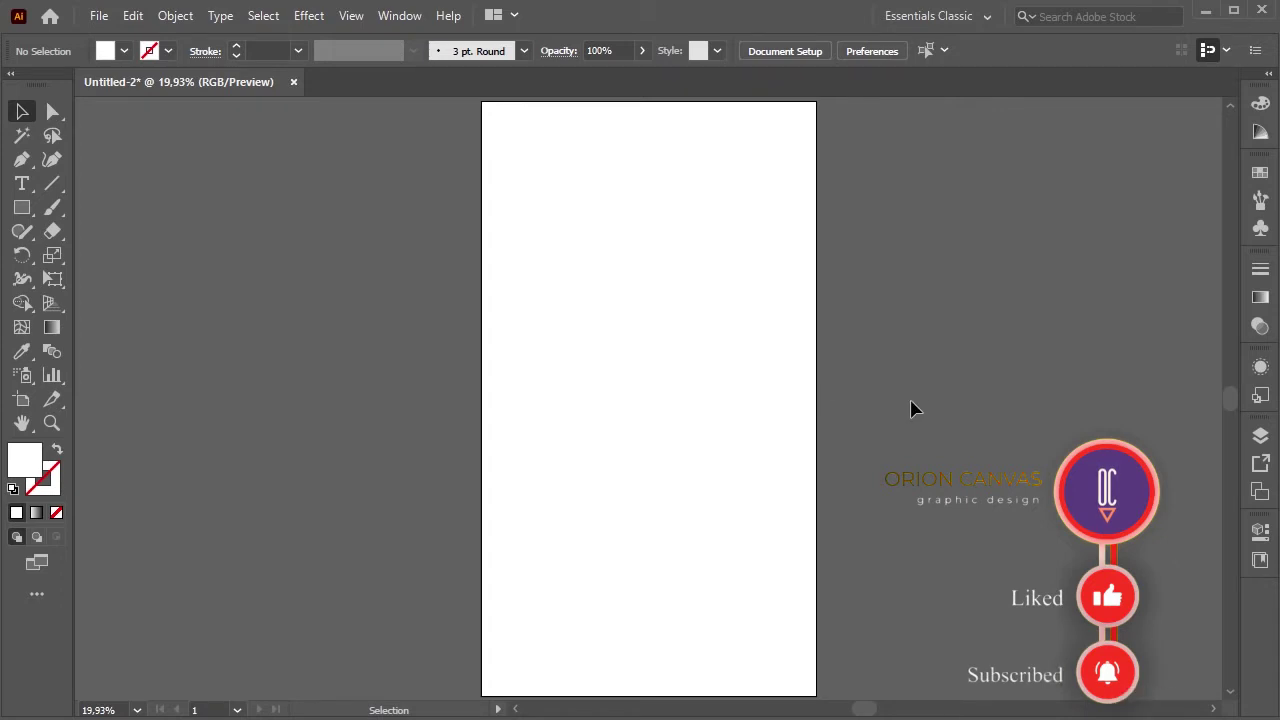
- Unhide the black-and-white sea portrait's <Image> sublayer in Layer 1, then select the photo
left_click(1259, 437)
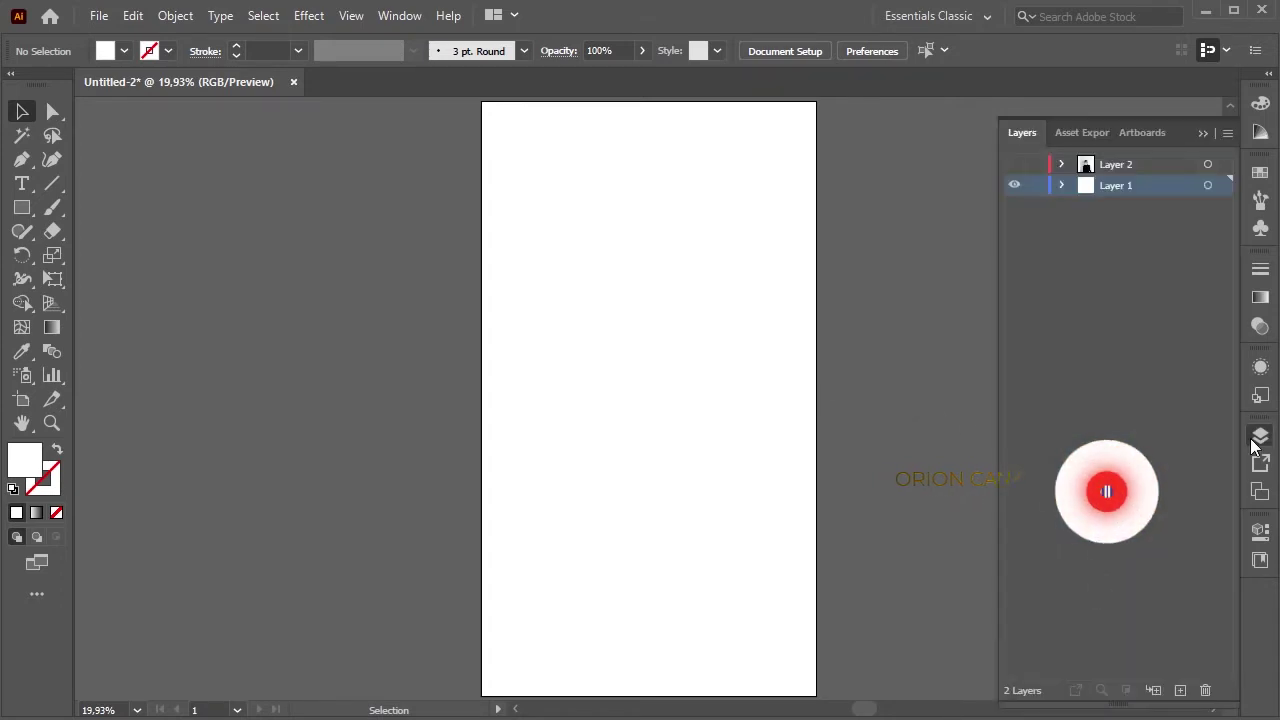
left_click(1060, 185)
left_click(1015, 206)
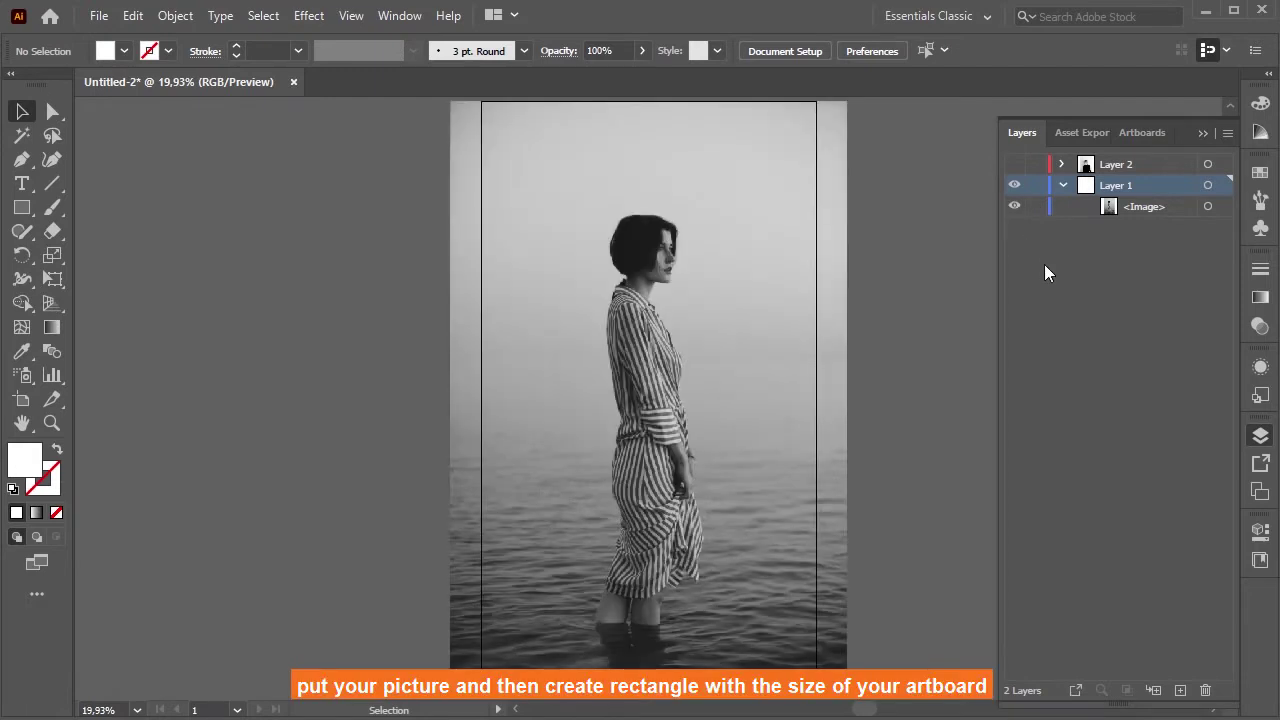
left_click(1203, 132)
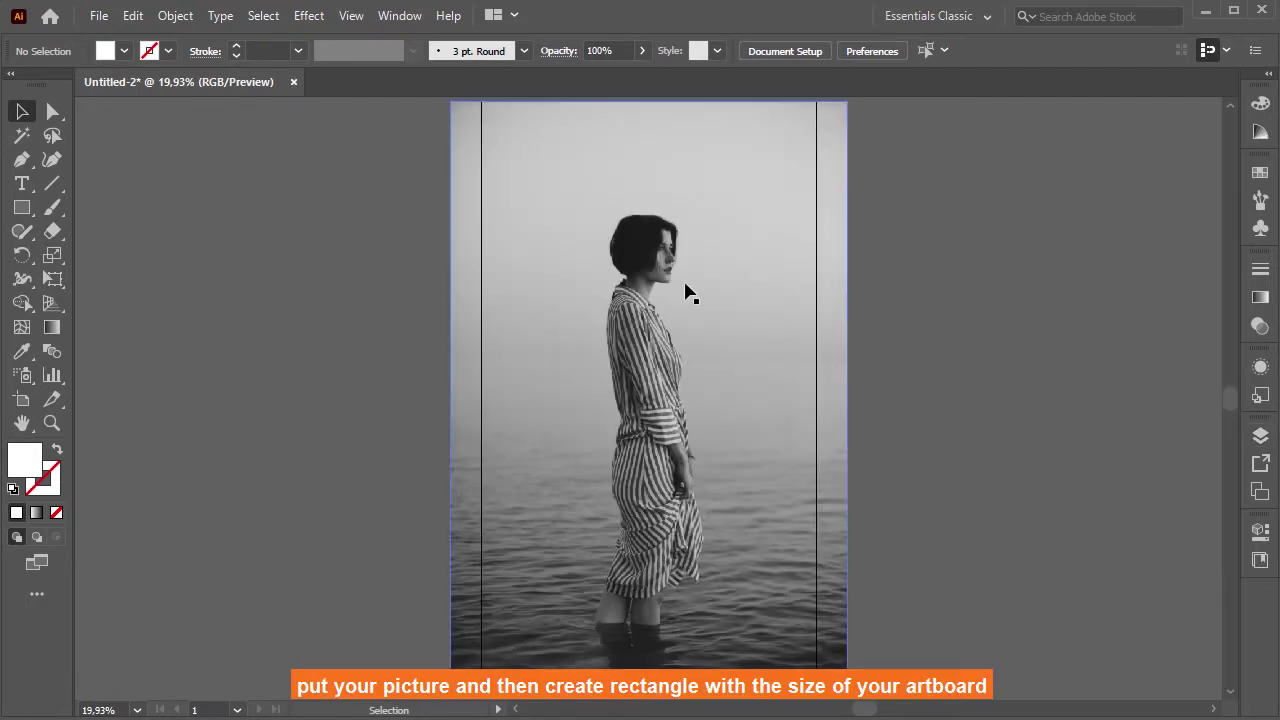
left_click(648, 298)
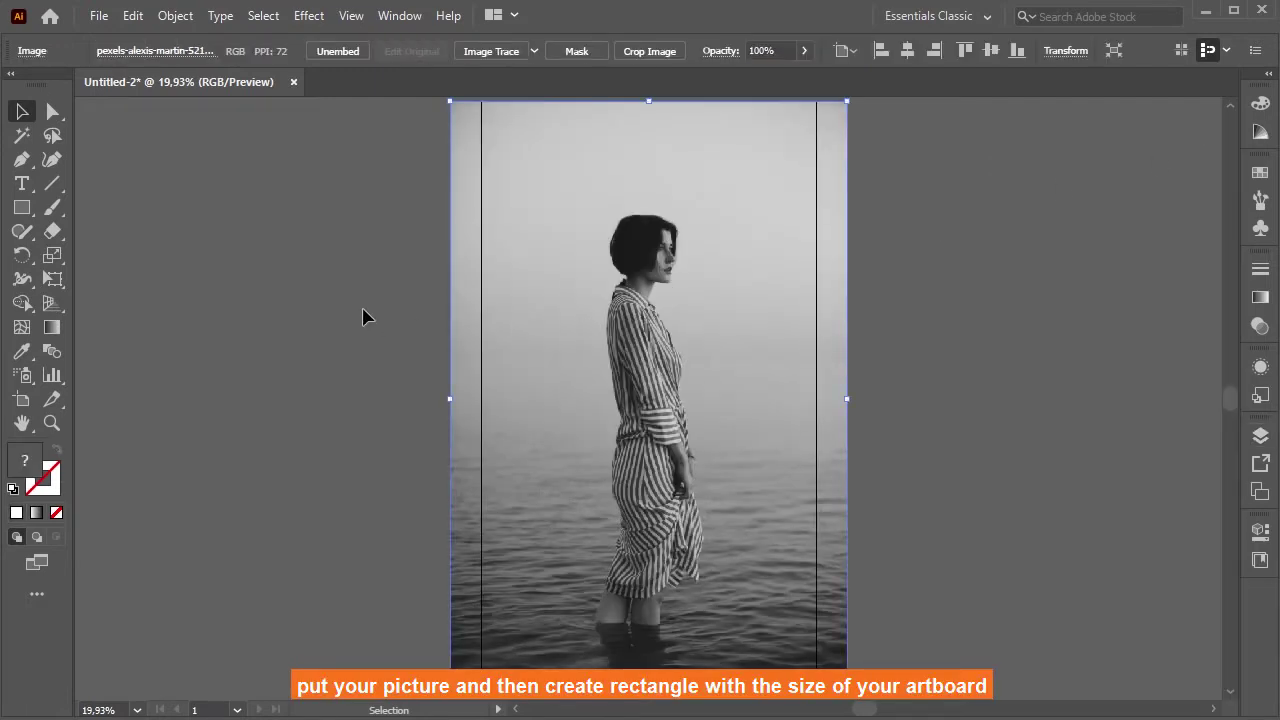
- Draw a white rectangle from the artboard's top-left to bottom-right corner and select it
left_click(131, 271)
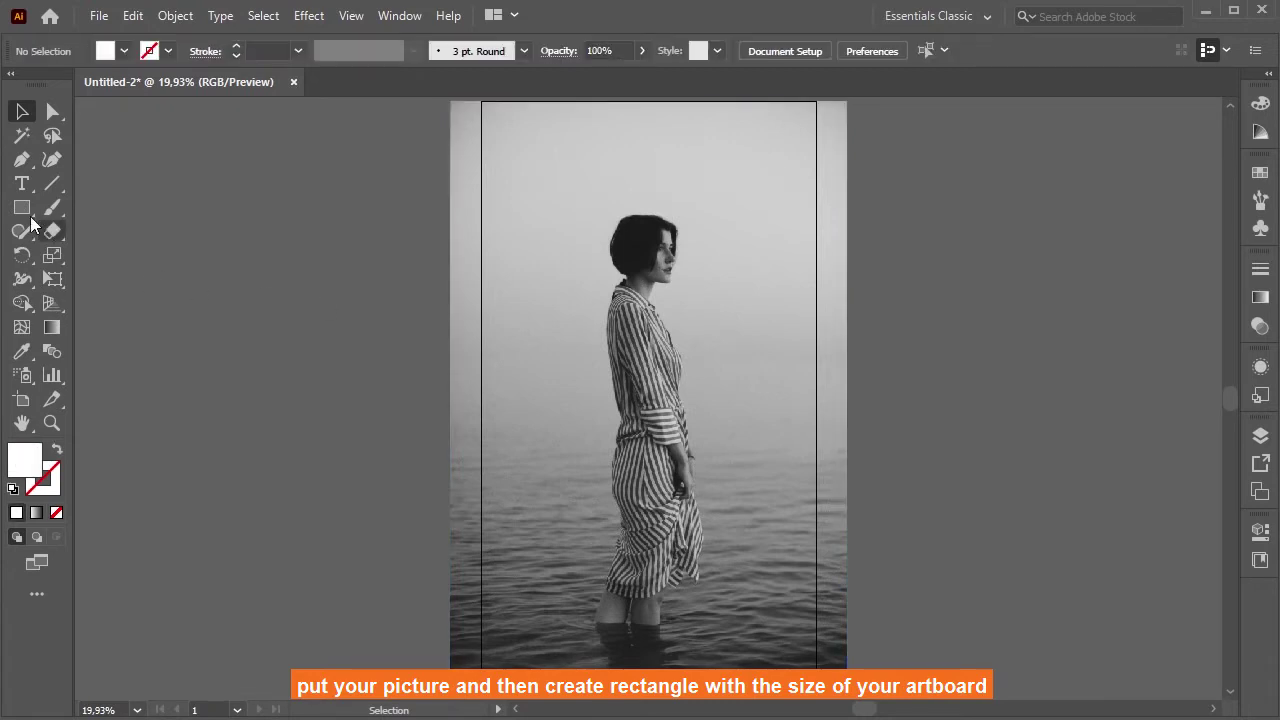
left_click(22, 207)
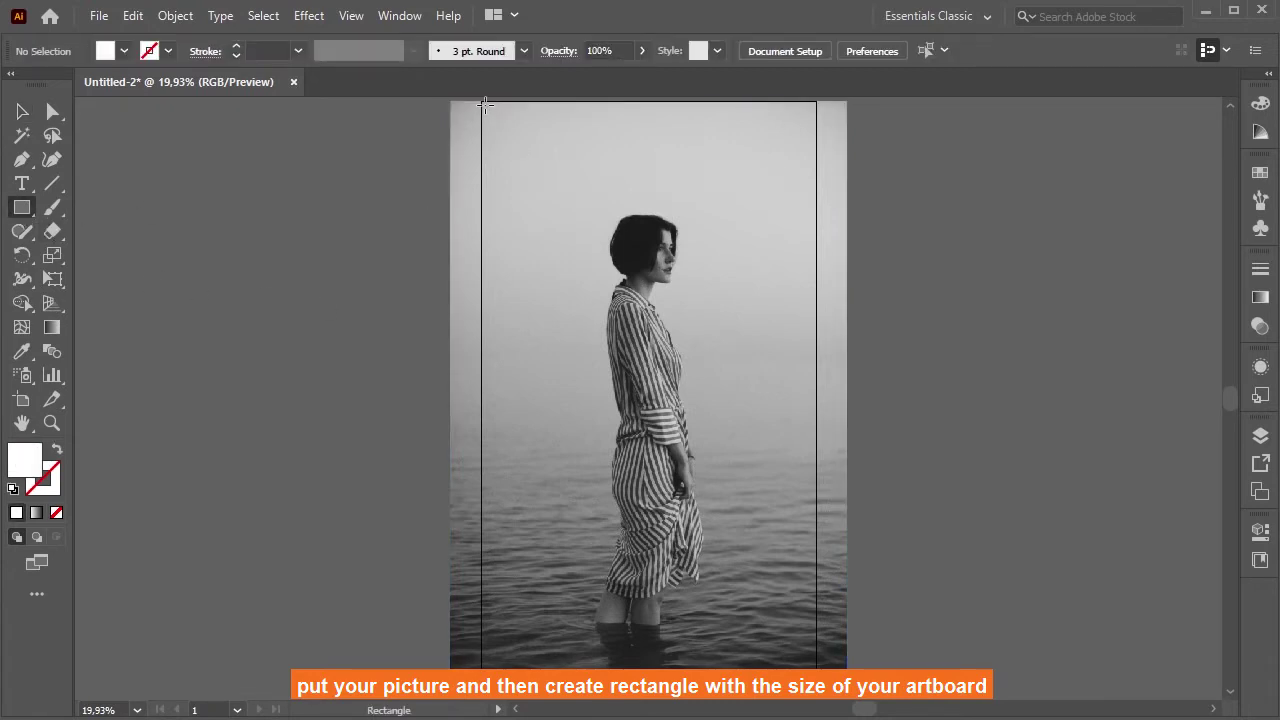
left_click_drag(483, 101, 832, 692)
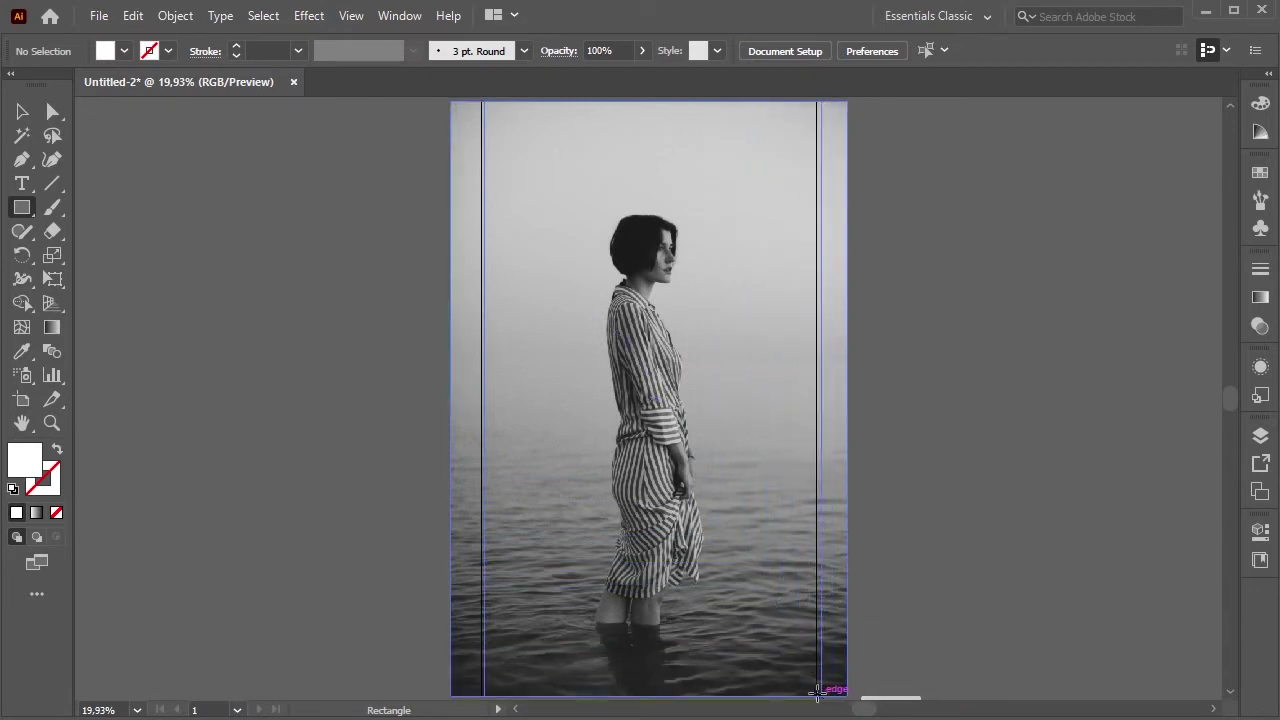
left_click_drag(829, 692, 817, 695)
left_click(22, 112)
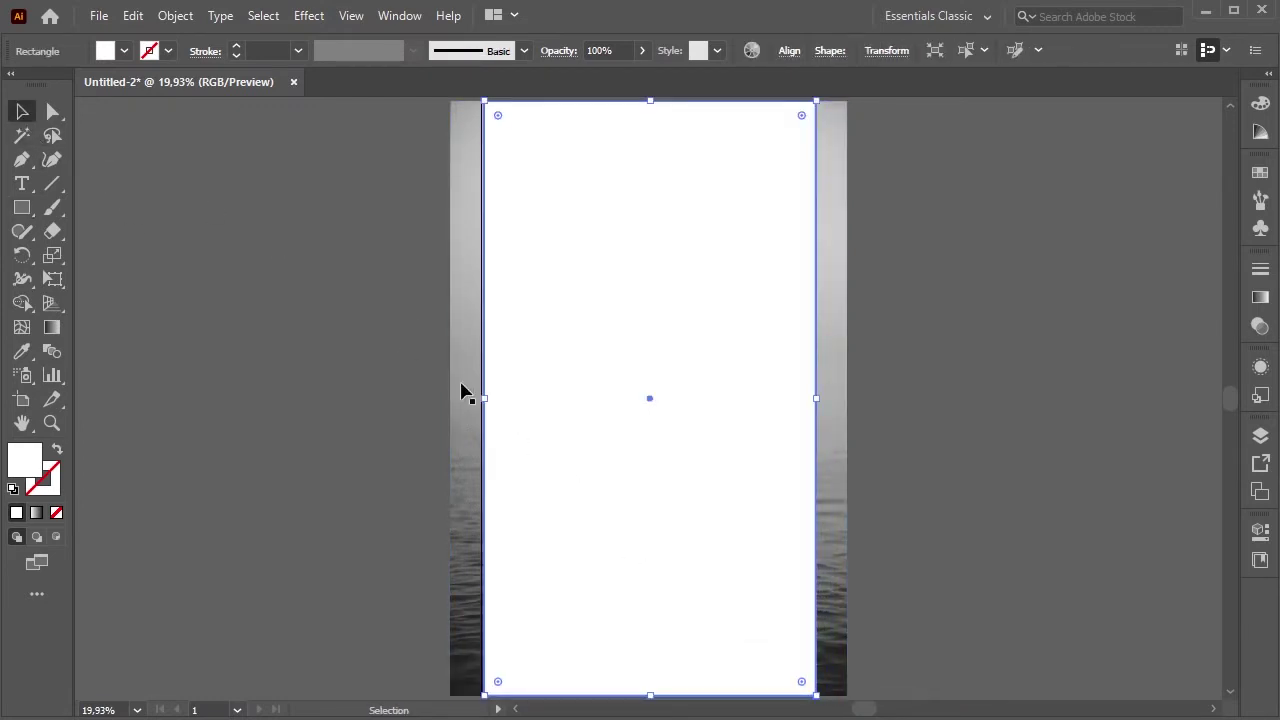
left_click_drag(468, 396, 468, 398)
left_click(483, 402)
- Size the rectangle to 1080 × 1920 px and centre it horizontally on the artboard
left_click(882, 50)
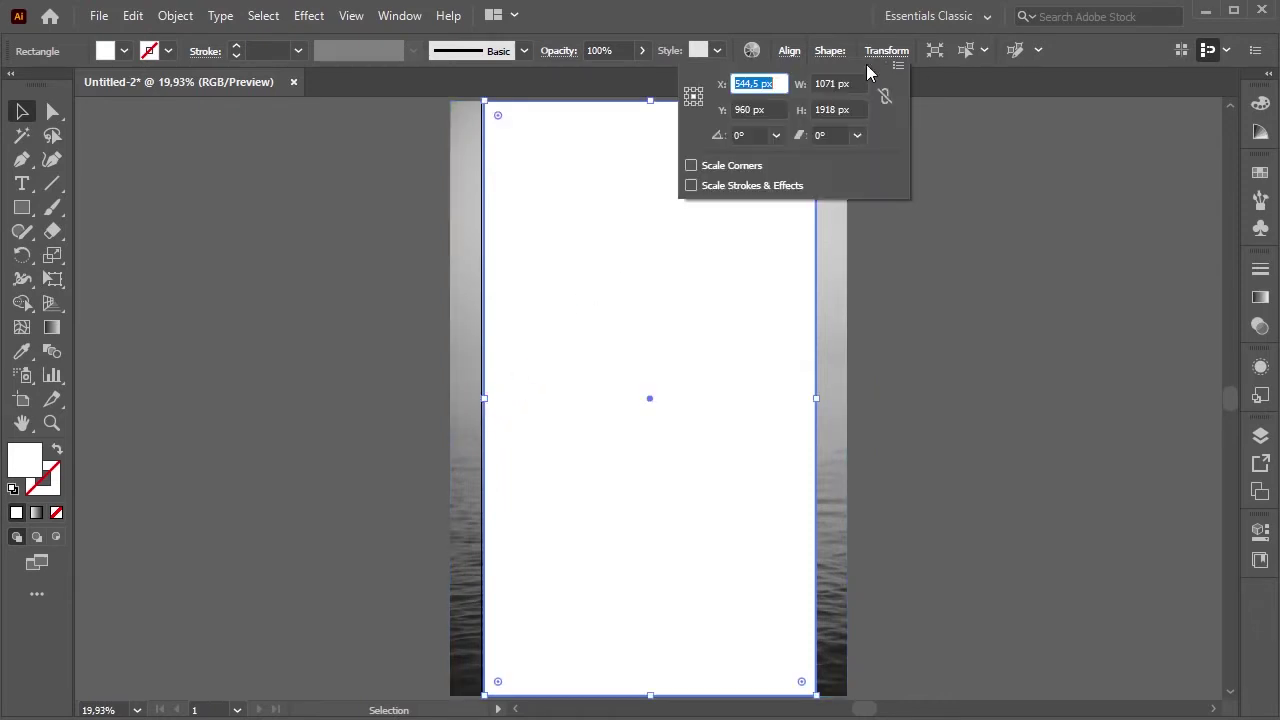
left_click(832, 110)
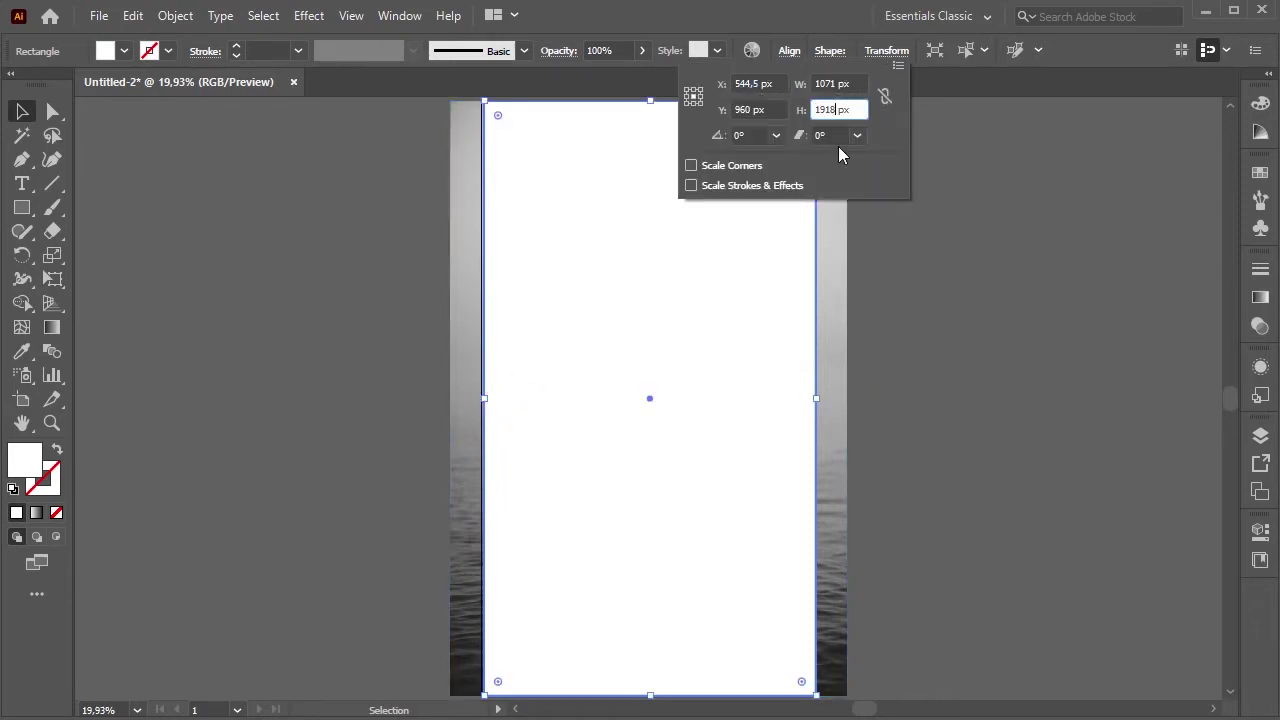
type("1920")
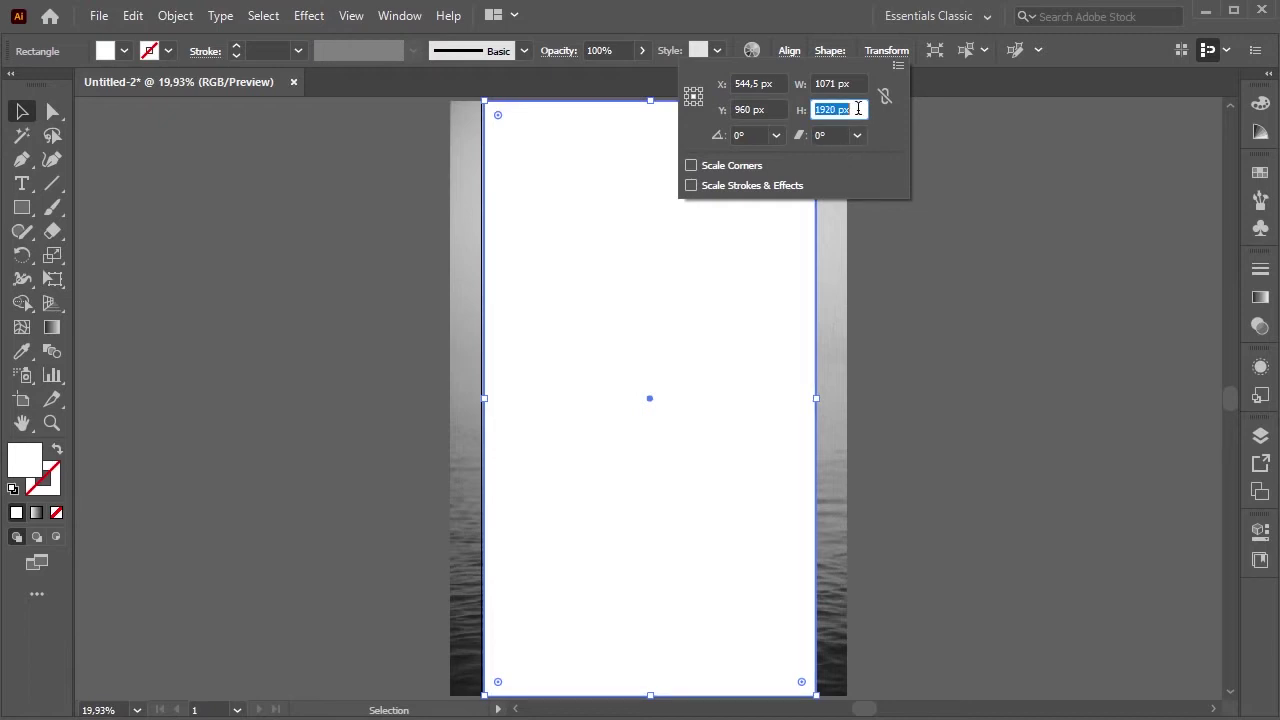
left_click(853, 82)
key("Up")
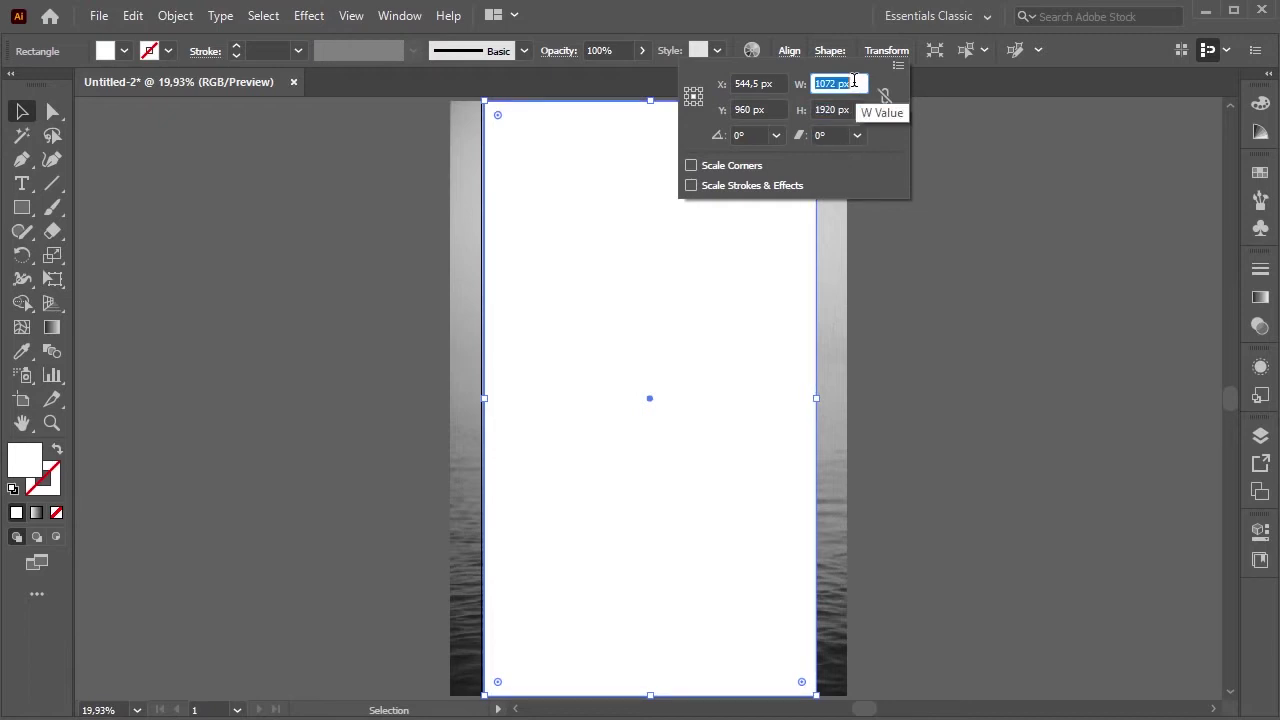
key("Up")
key("Up")
key("Up")
key("Up")
key("Up")
key("Up")
key("Up")
key("Up")
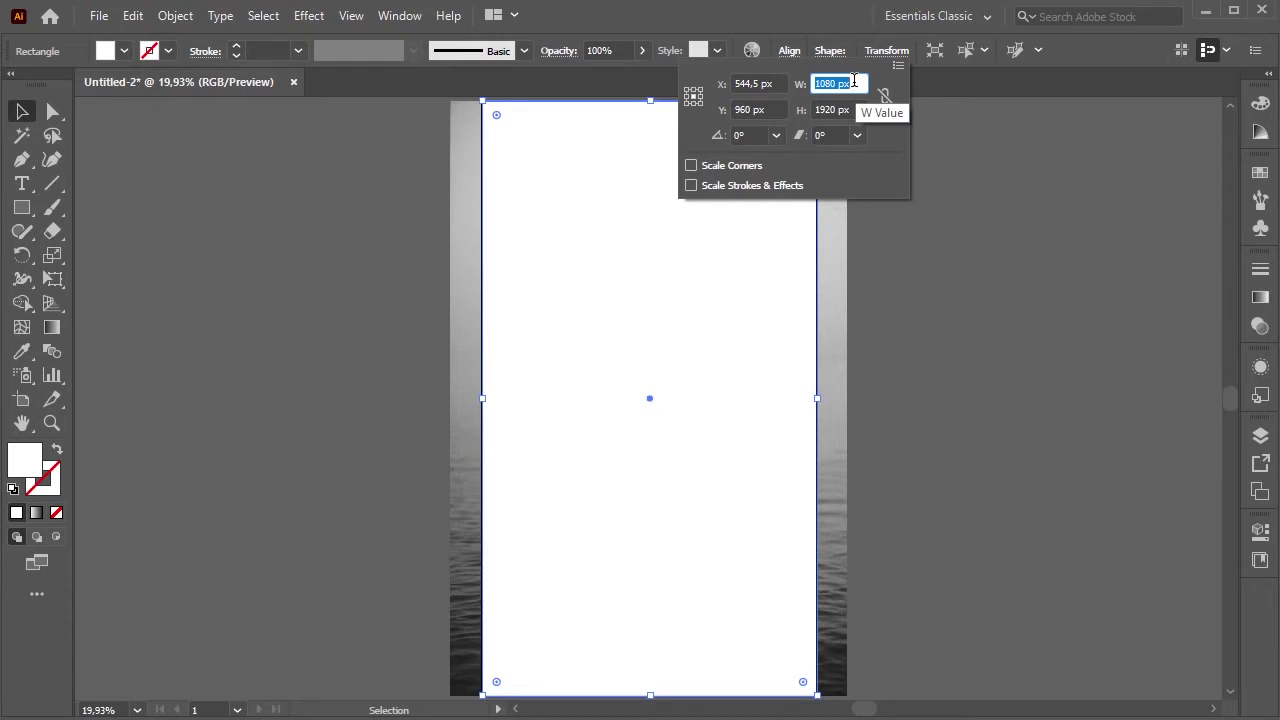
key("Return")
left_click(789, 51)
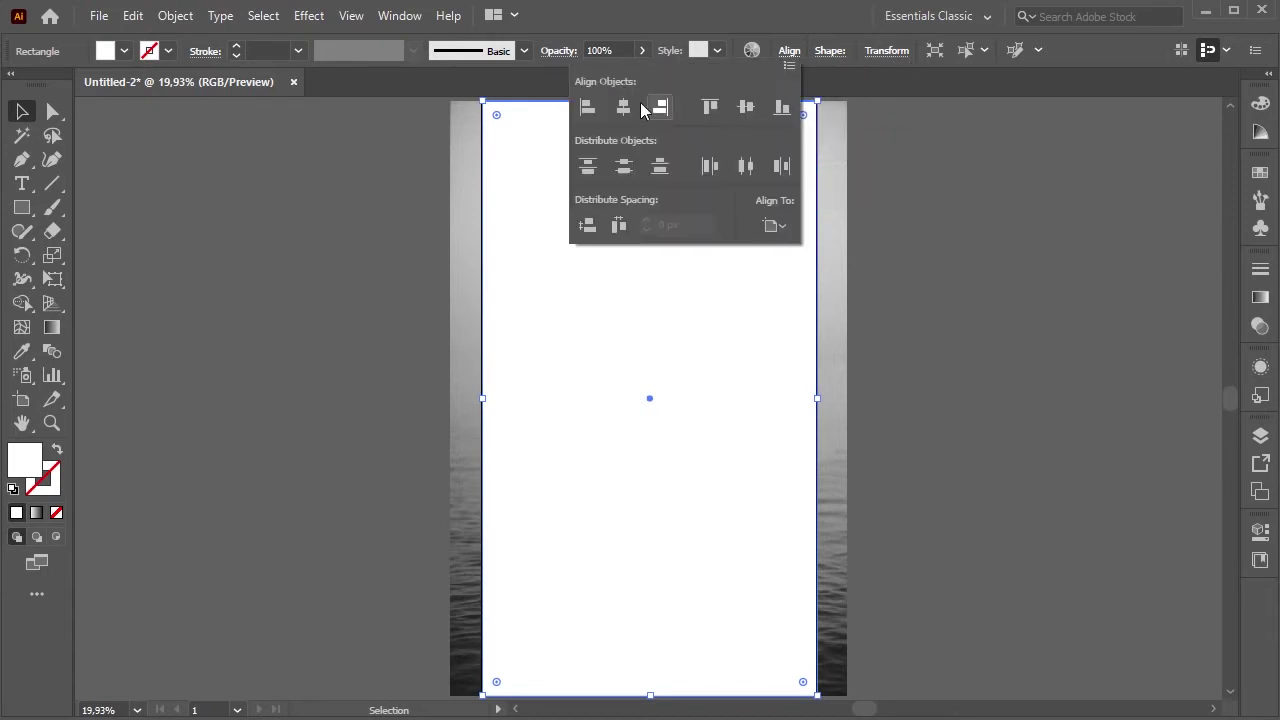
left_click(623, 108)
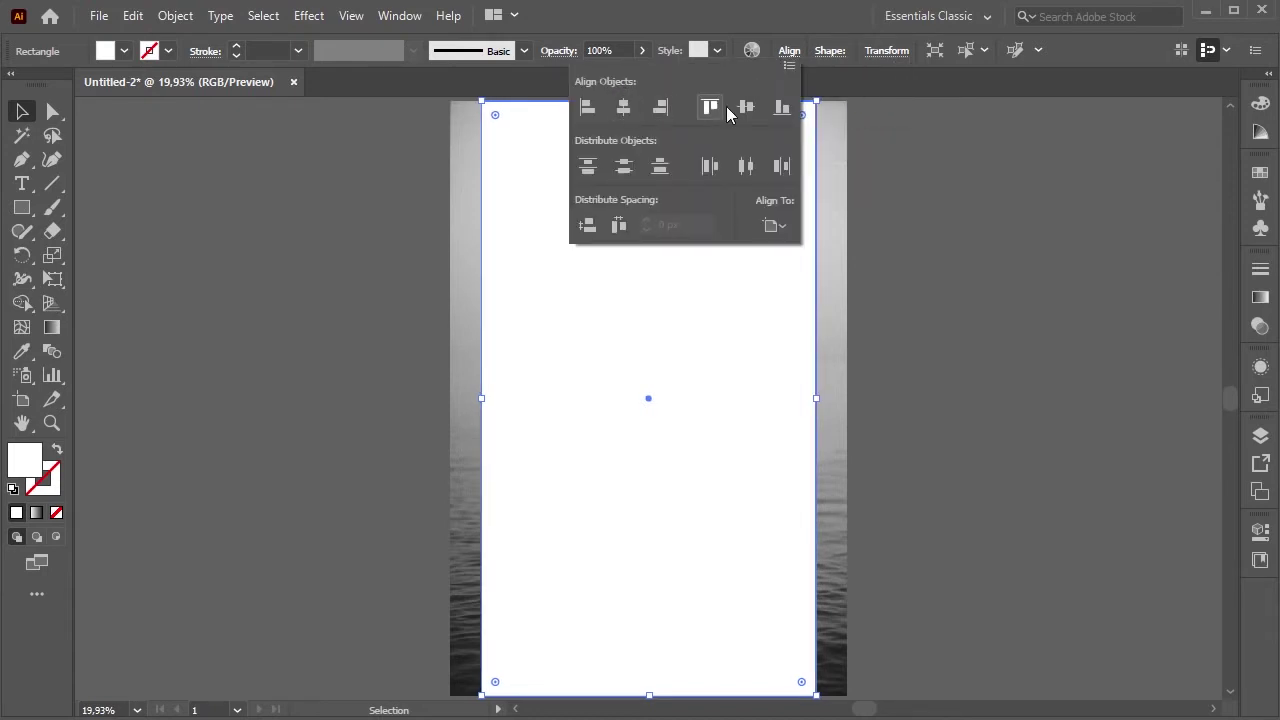
- Marquee-select the photo and white rectangle together and apply Make Clipping Mask
left_click(320, 250)
left_click_drag(325, 245, 665, 380)
right_click(603, 229)
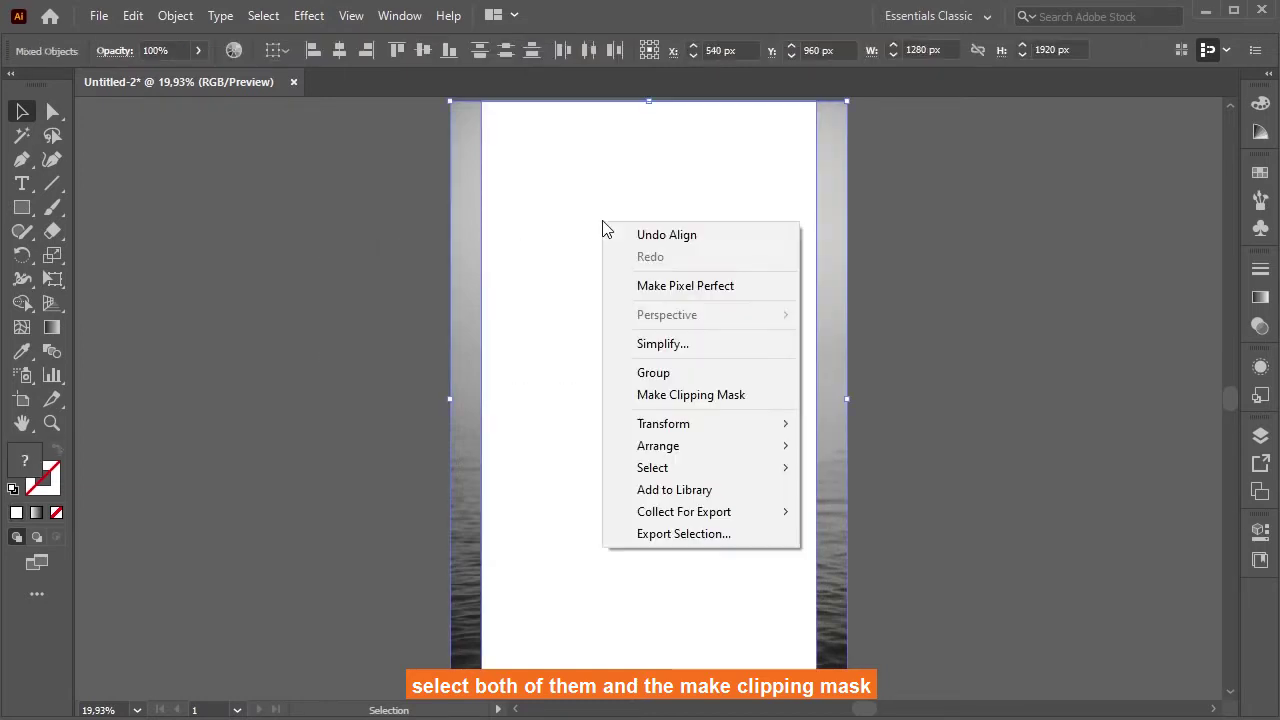
left_click(687, 396)
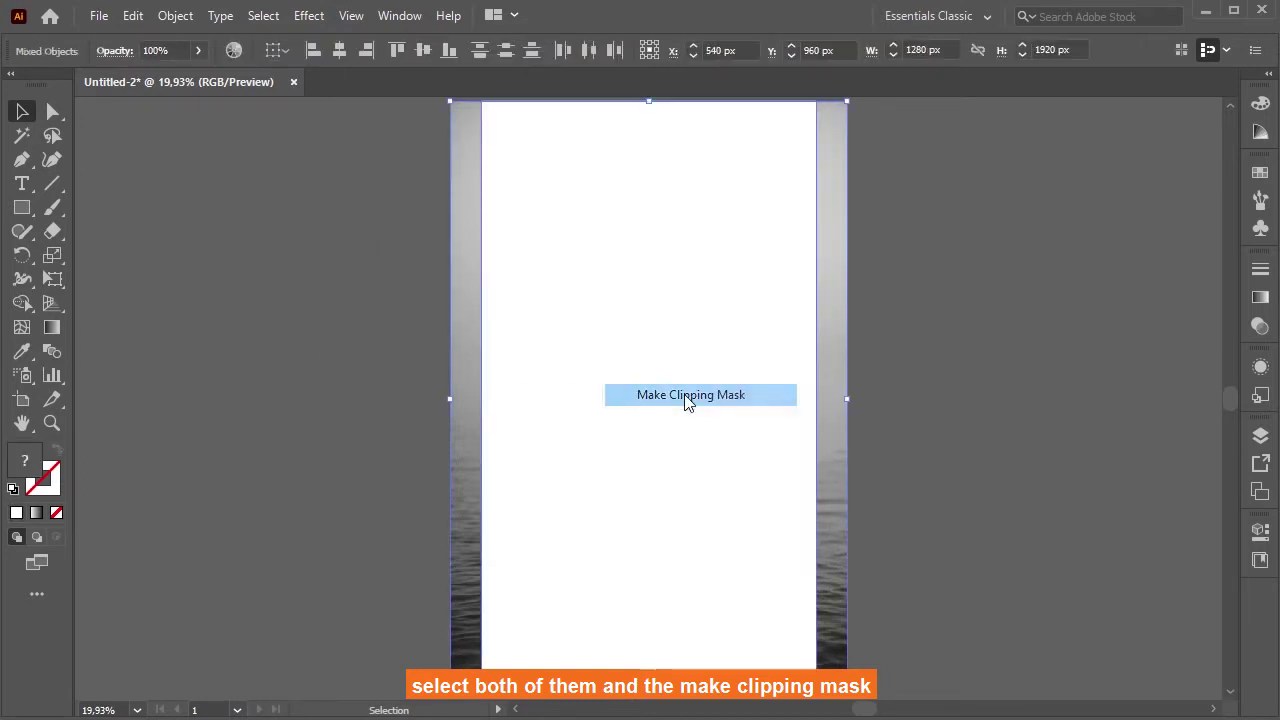
left_click(990, 377)
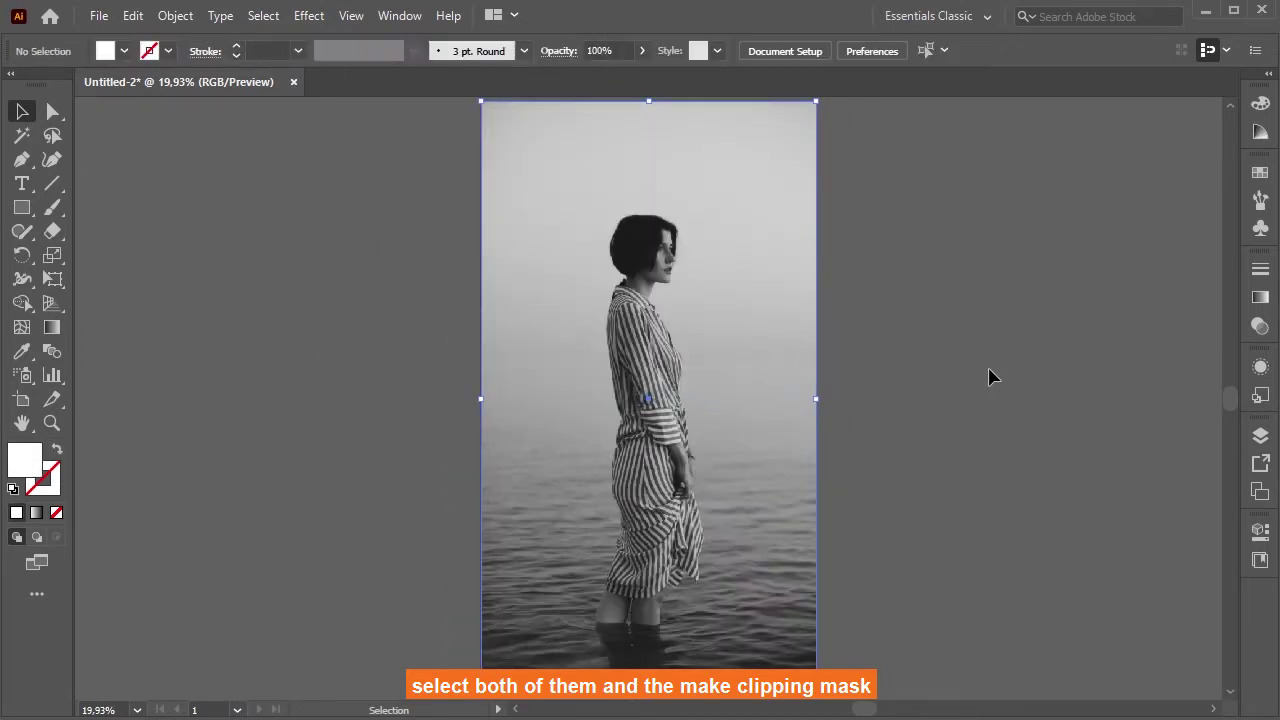
left_click(22, 208)
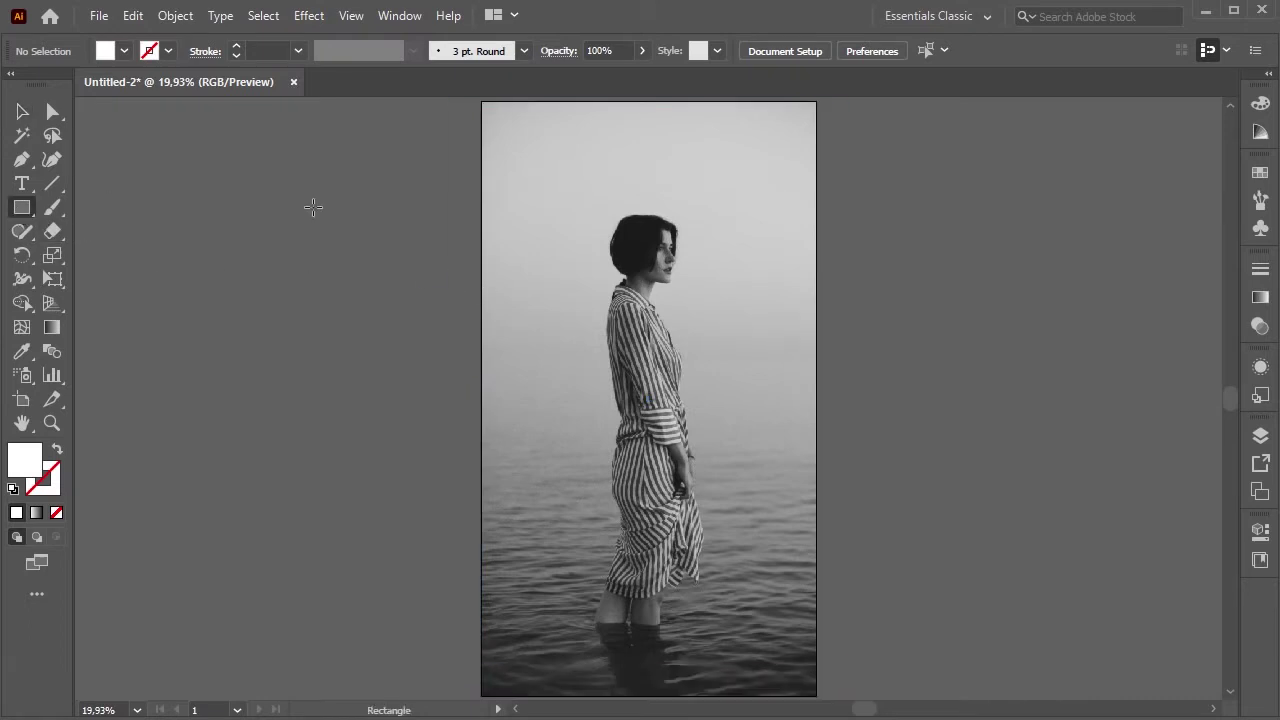
- Create a 1080 × 1920 px rectangle and centre it horizontally and vertically on the artboard
left_click(390, 254)
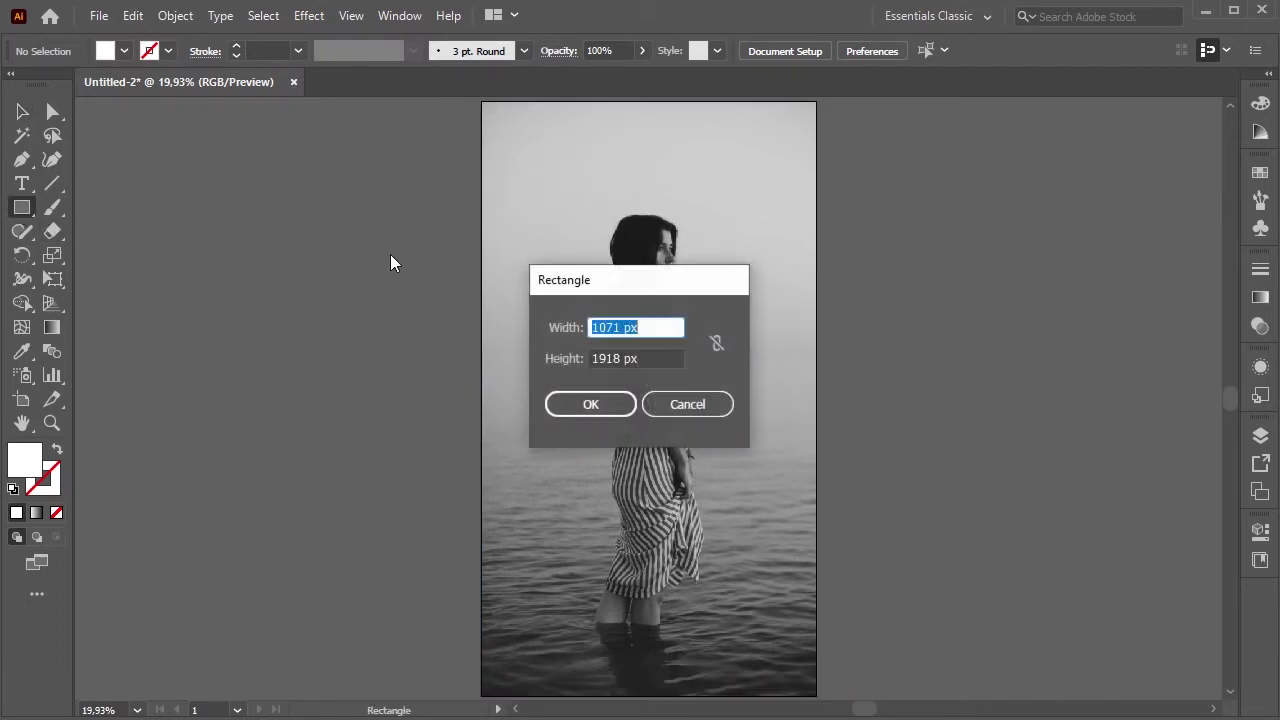
left_click(613, 327)
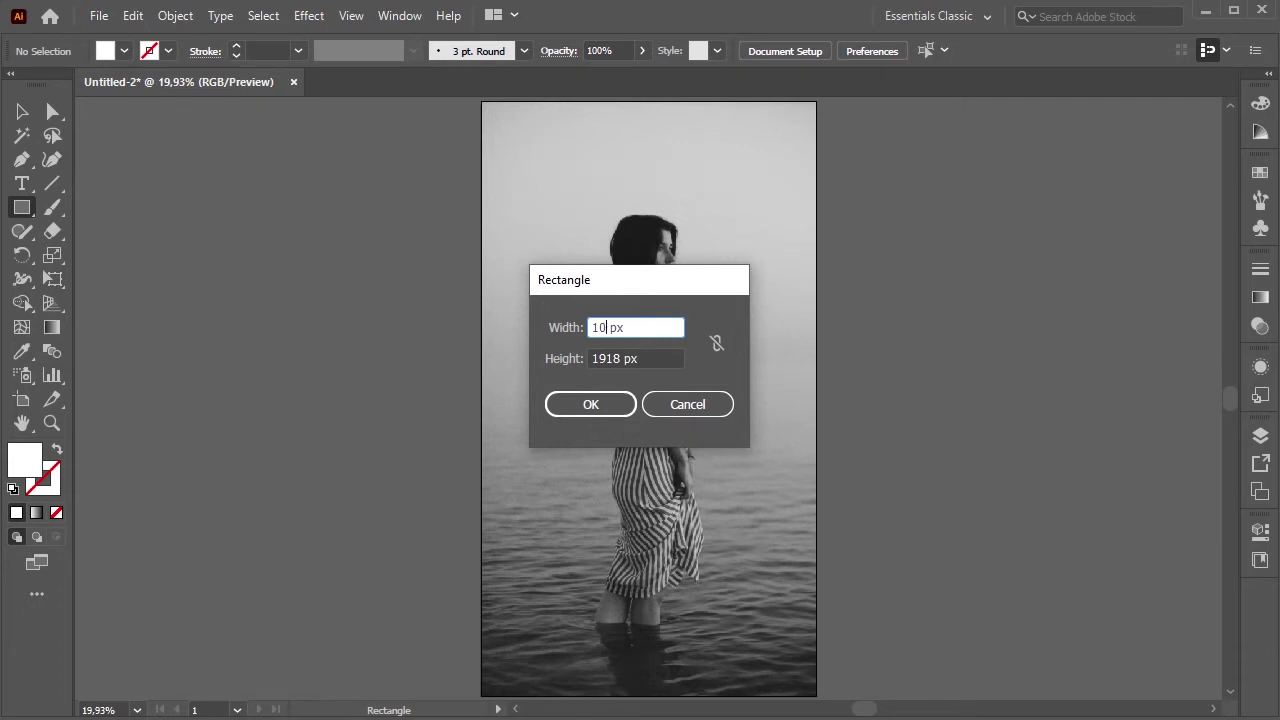
left_click(620, 359)
type("1920")
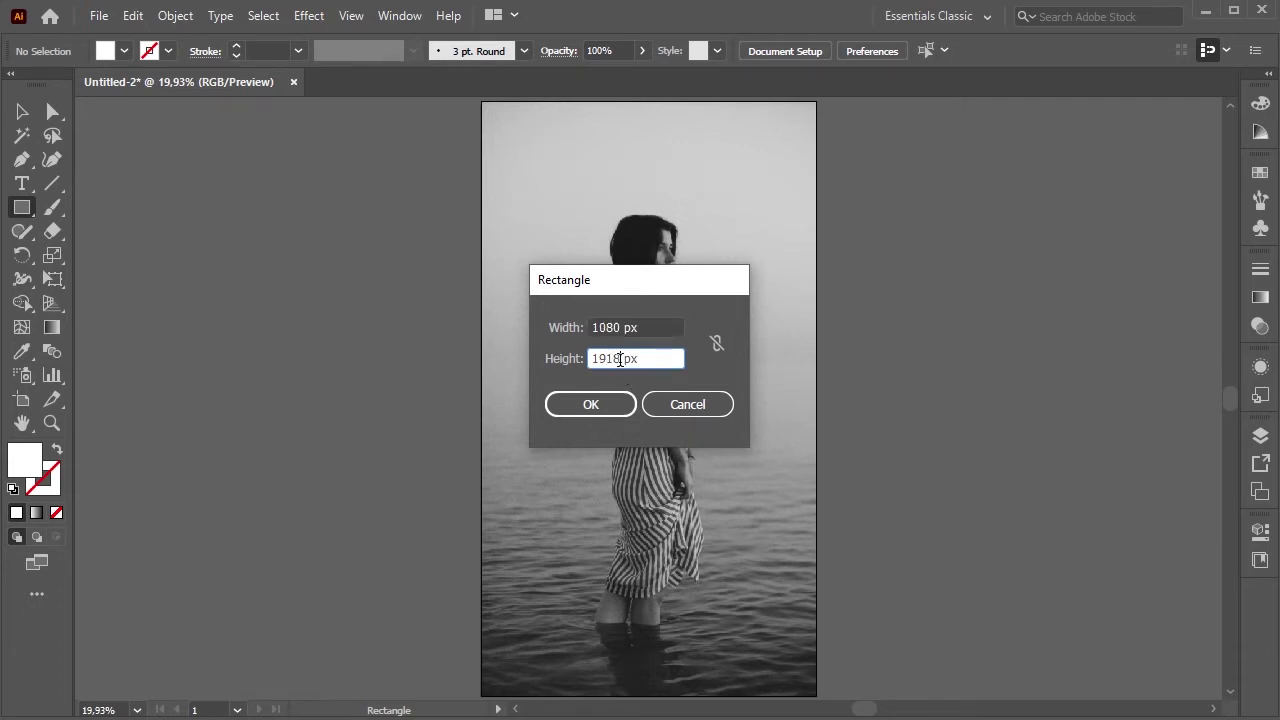
left_click(604, 408)
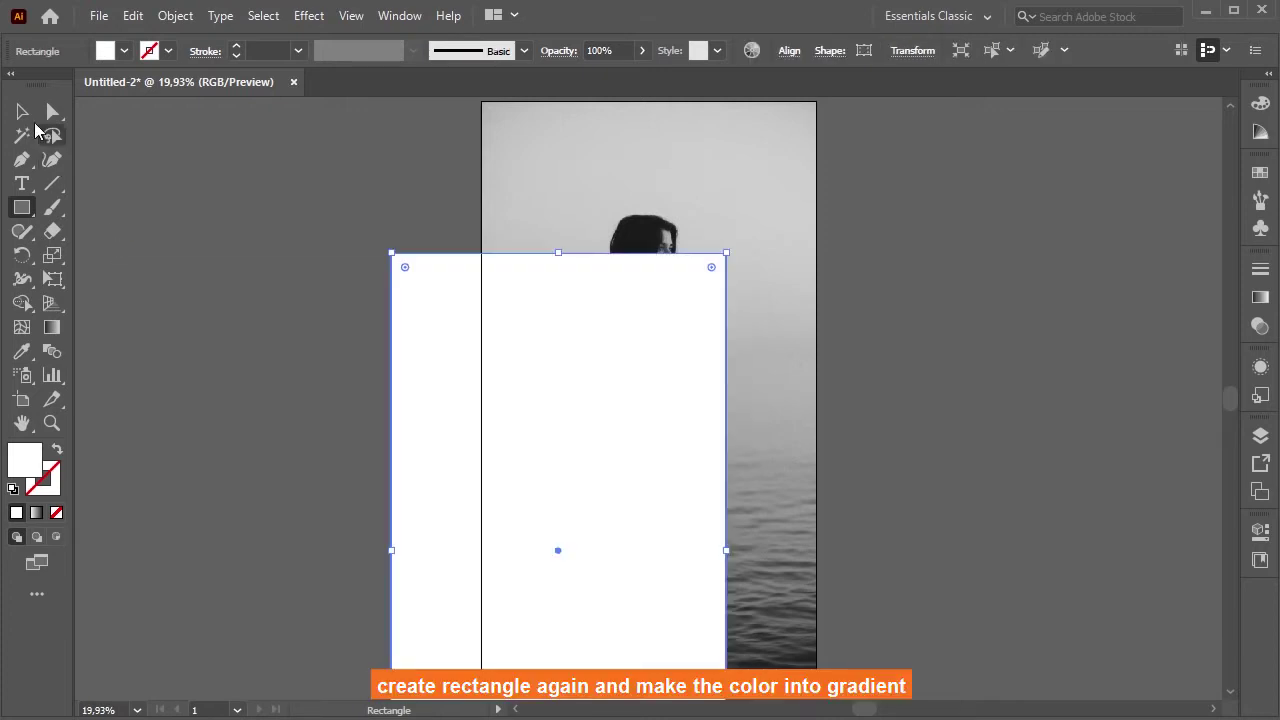
left_click(22, 112)
left_click(789, 52)
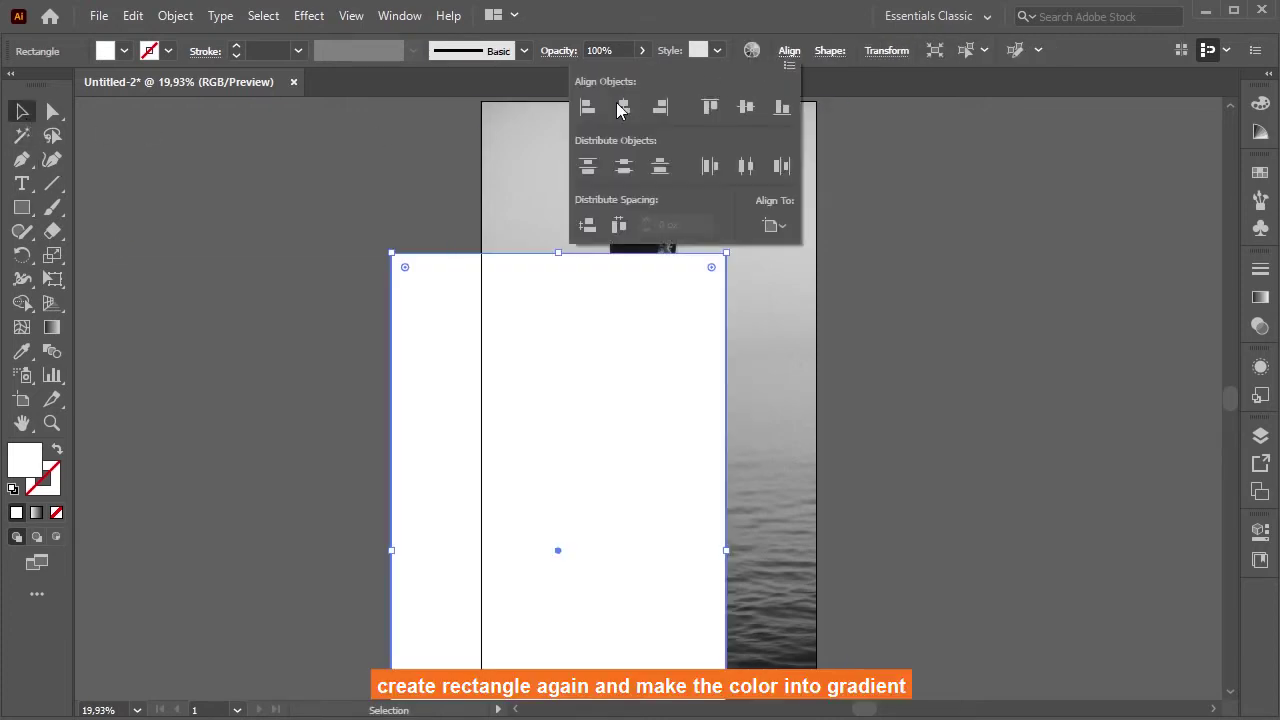
left_click(617, 110)
left_click(738, 114)
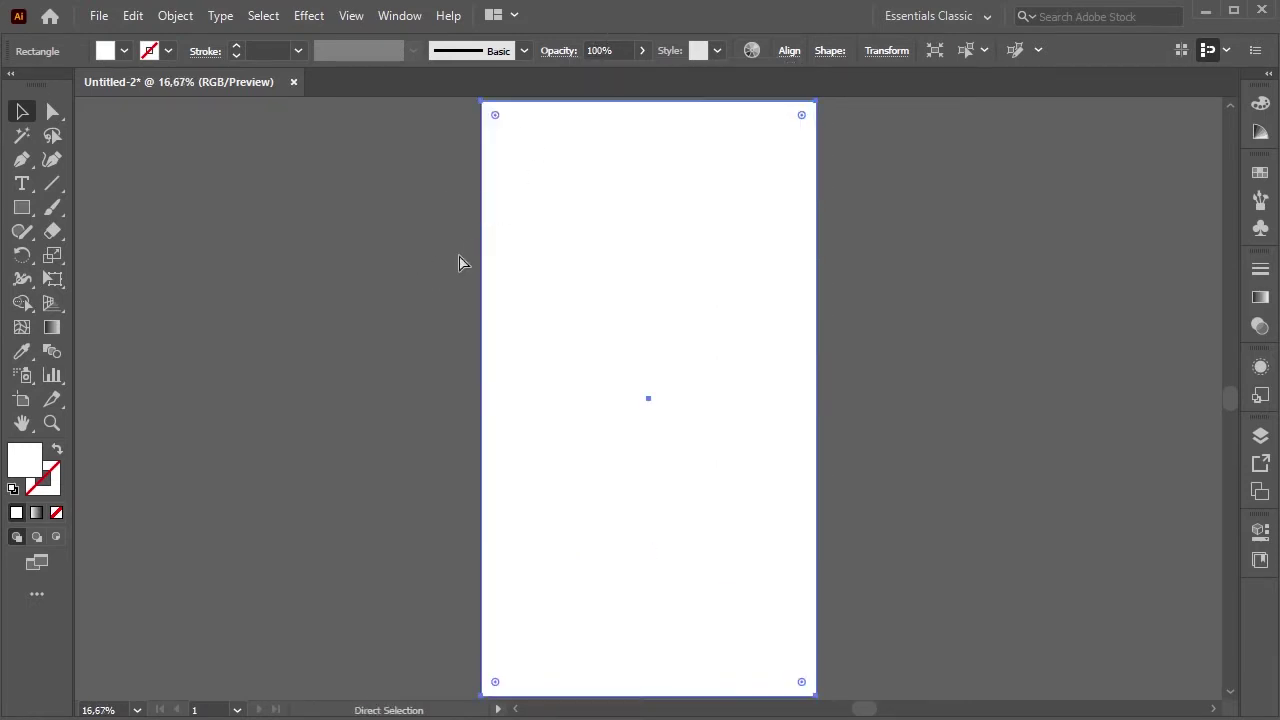
key("ctrl+minus")
- Fill the rectangle with a linear gradient running from top to bottom
left_click(52, 327)
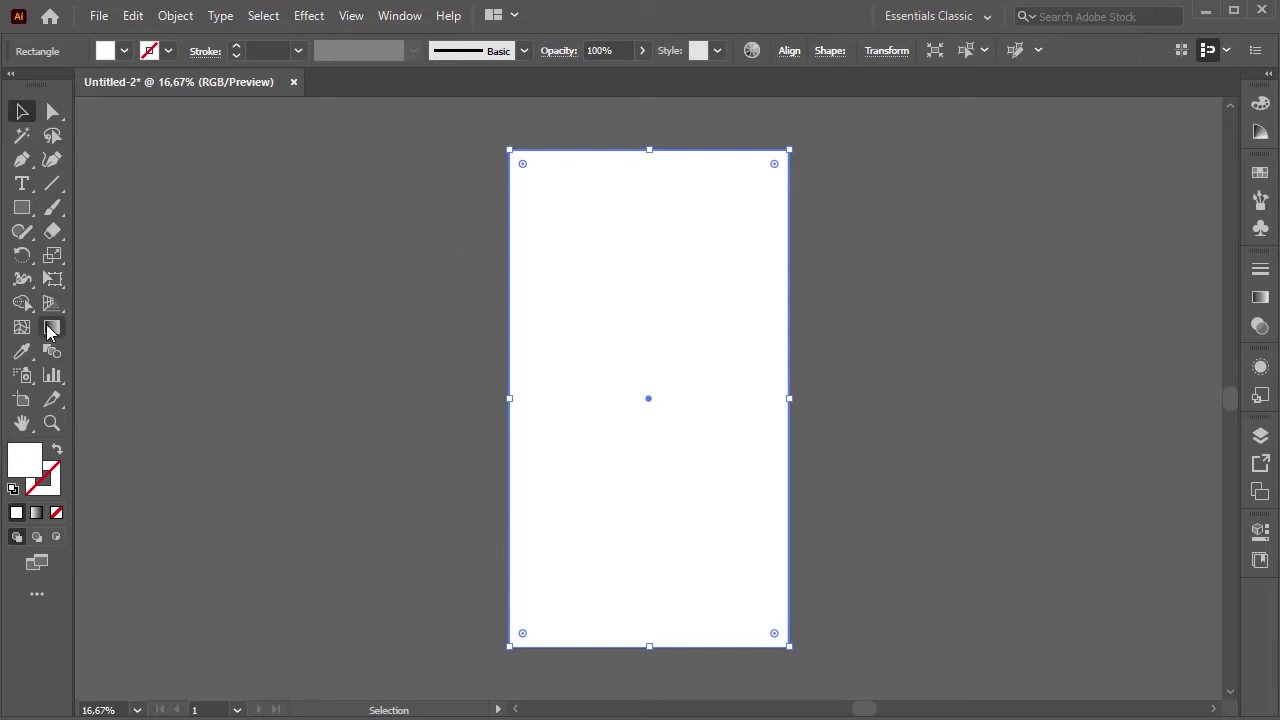
left_click(38, 512)
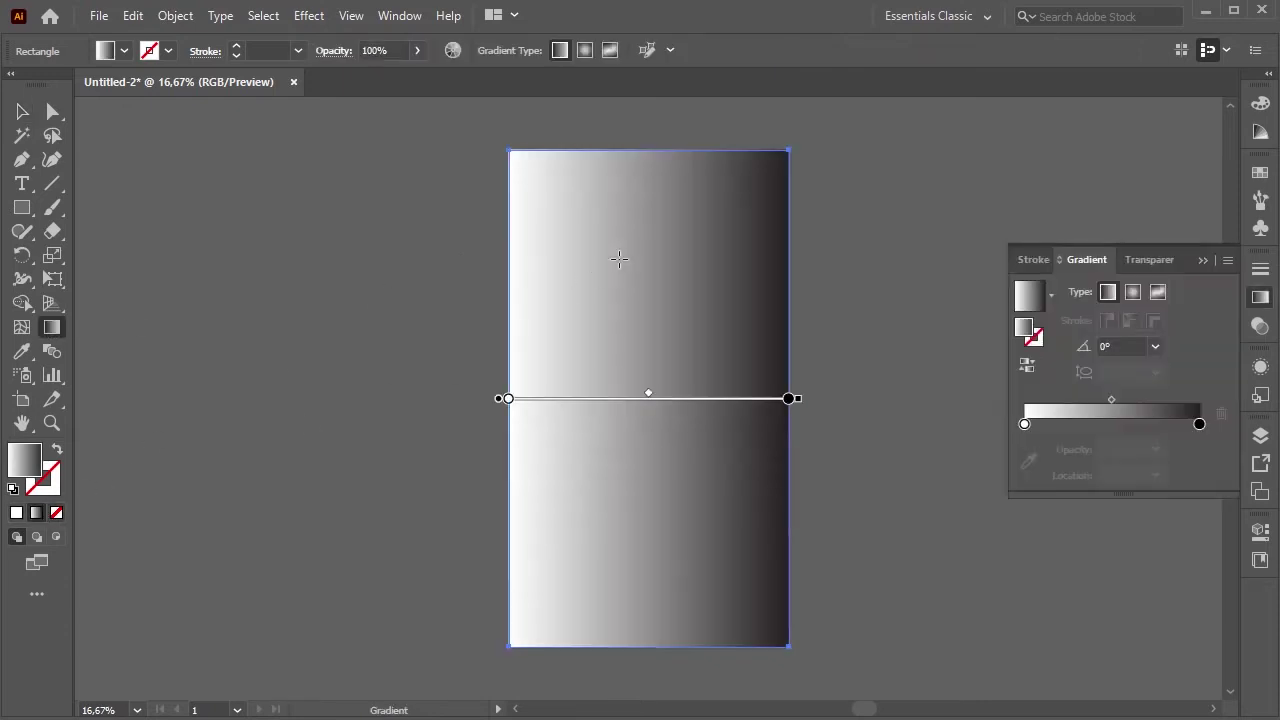
left_click_drag(645, 149, 648, 650)
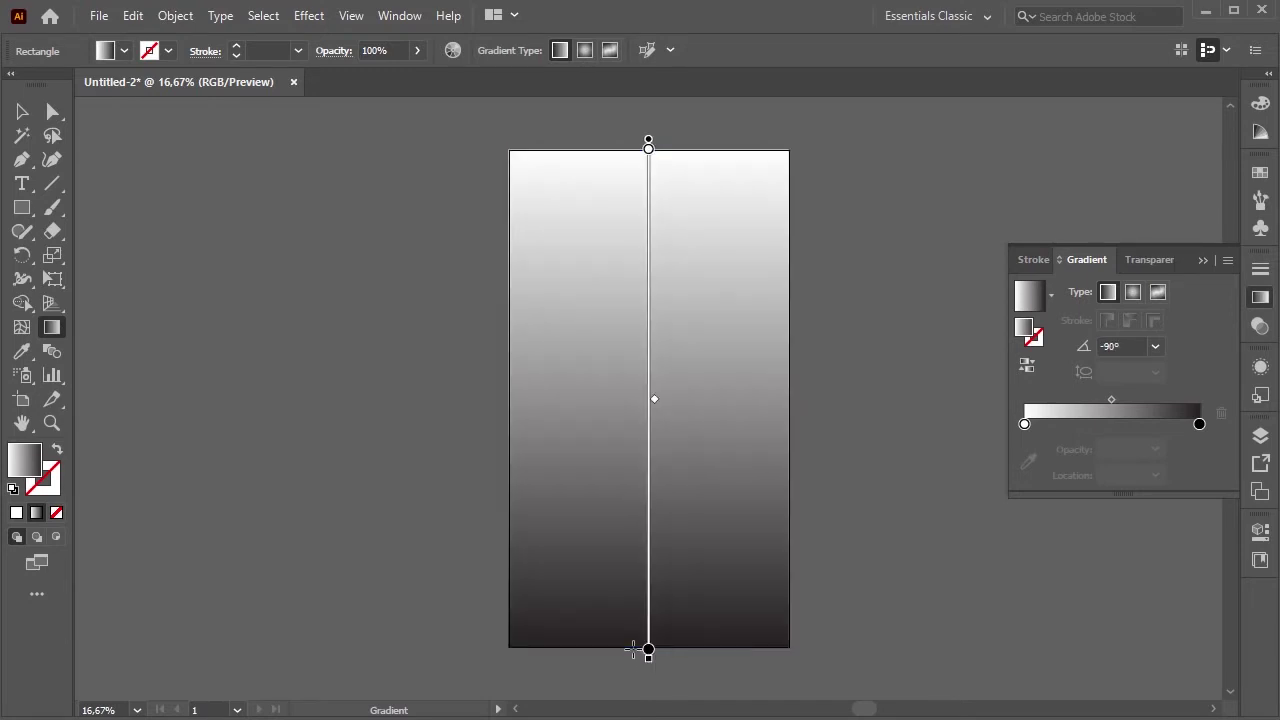
left_click(22, 111)
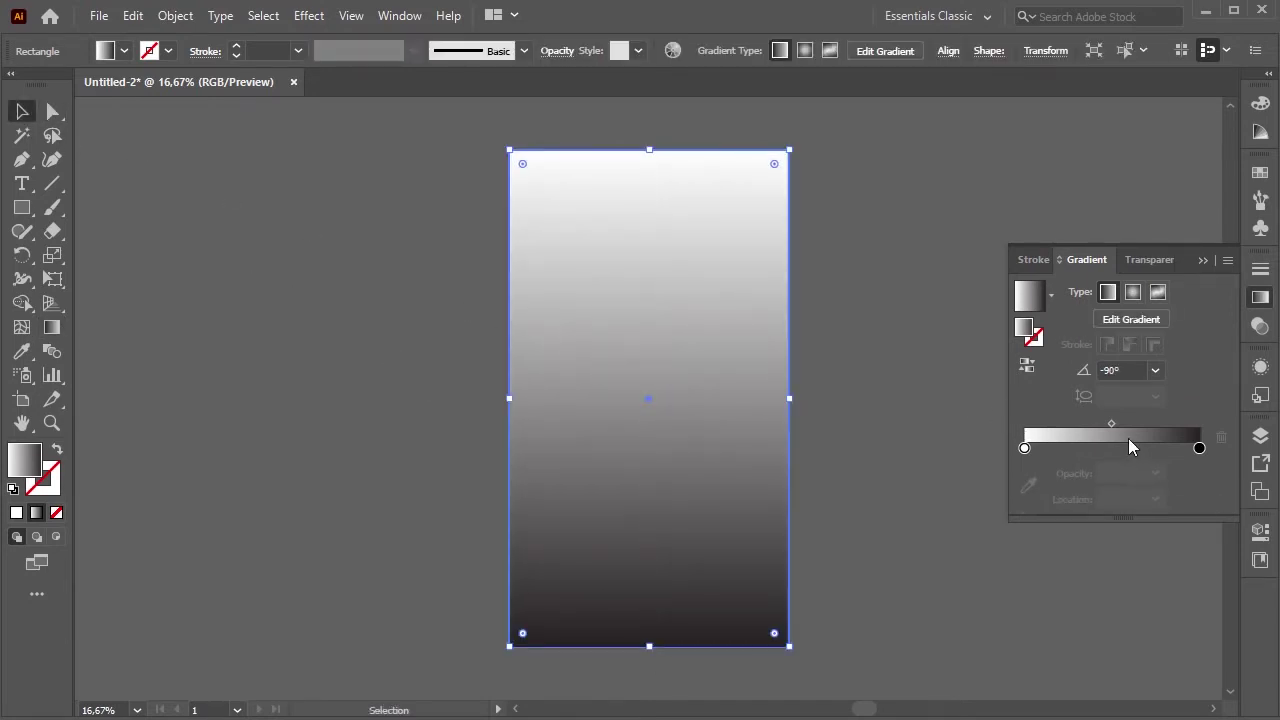
- Reverse the gradient, set stops to black and light grey, and move the grey stop to about 90%
left_click(1027, 366)
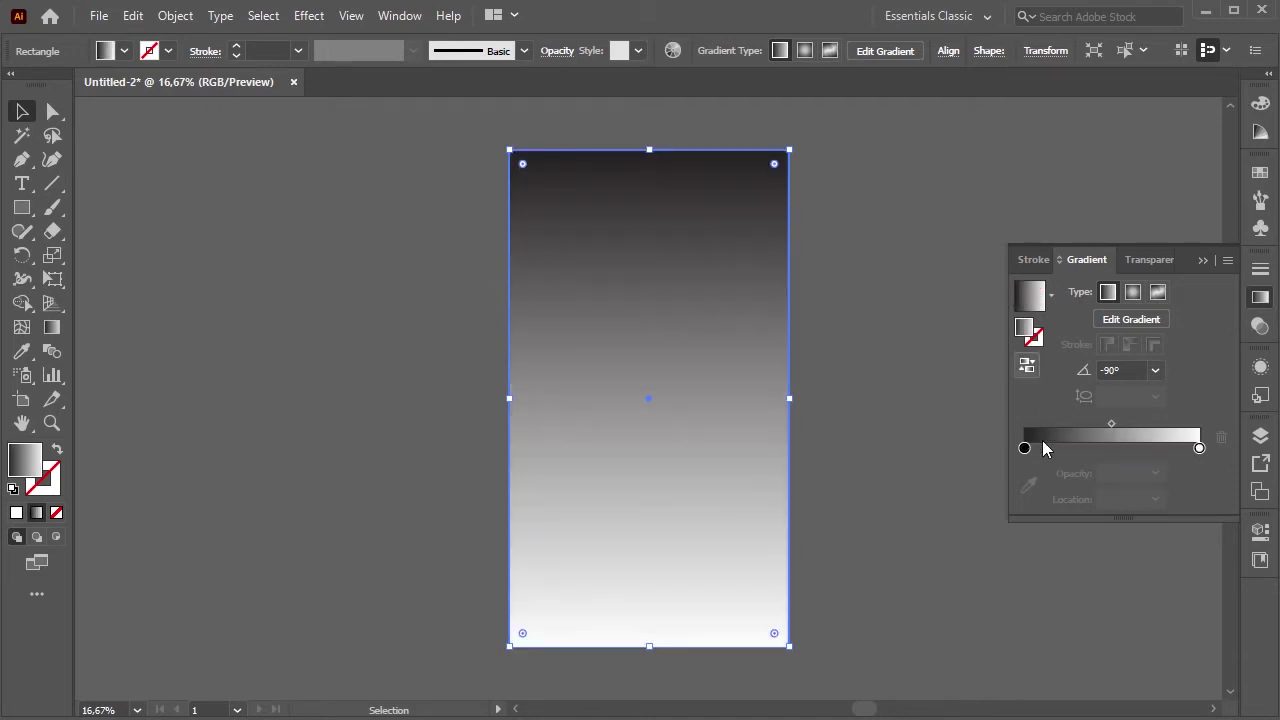
double_click(1024, 447)
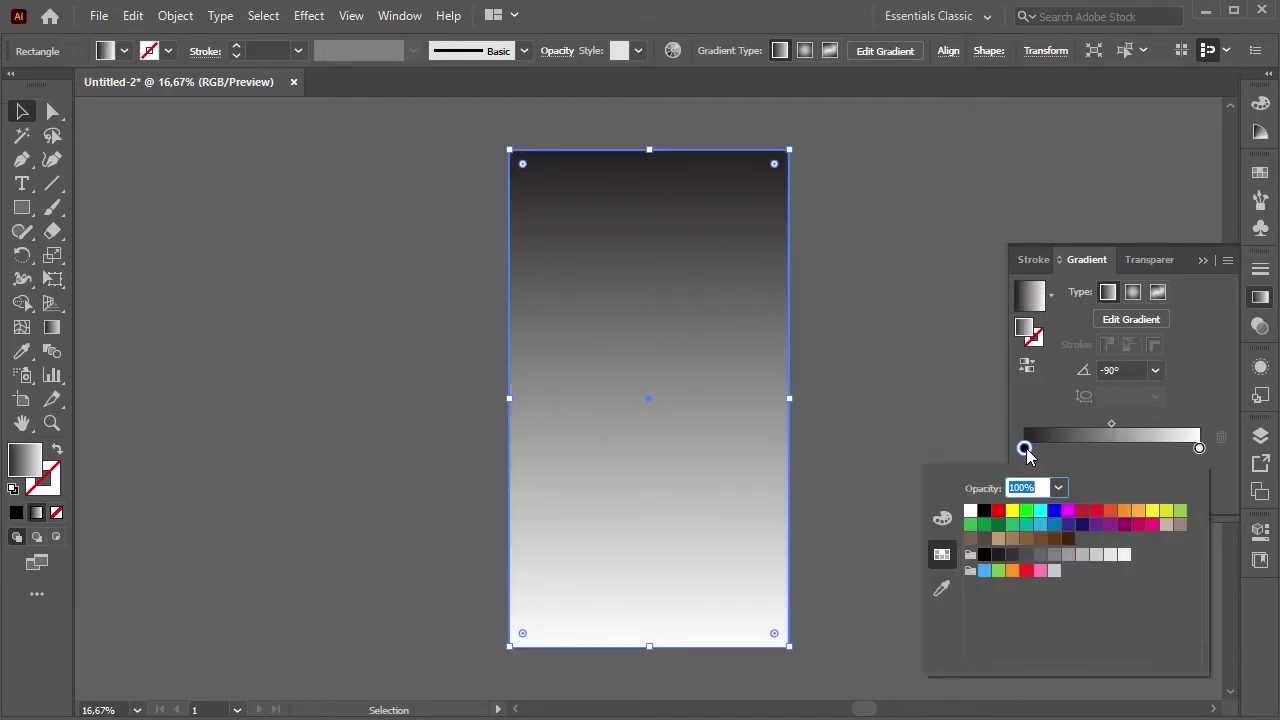
left_click(985, 511)
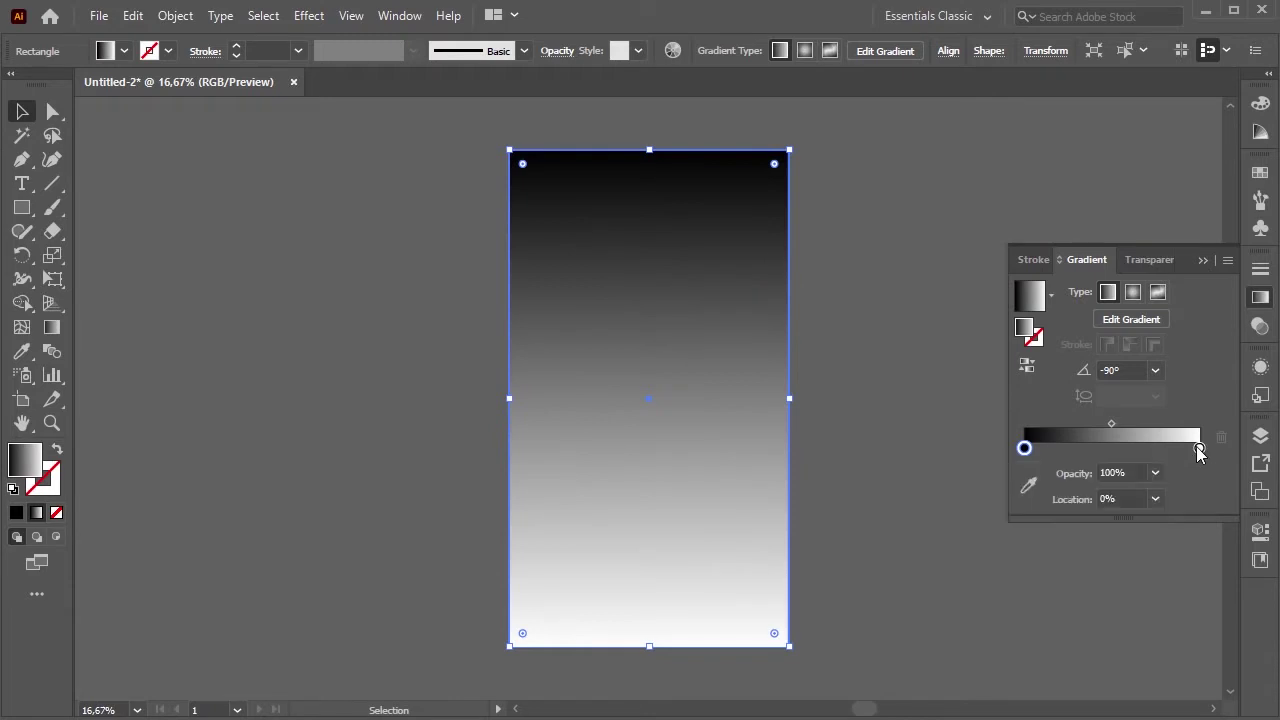
double_click(1199, 448)
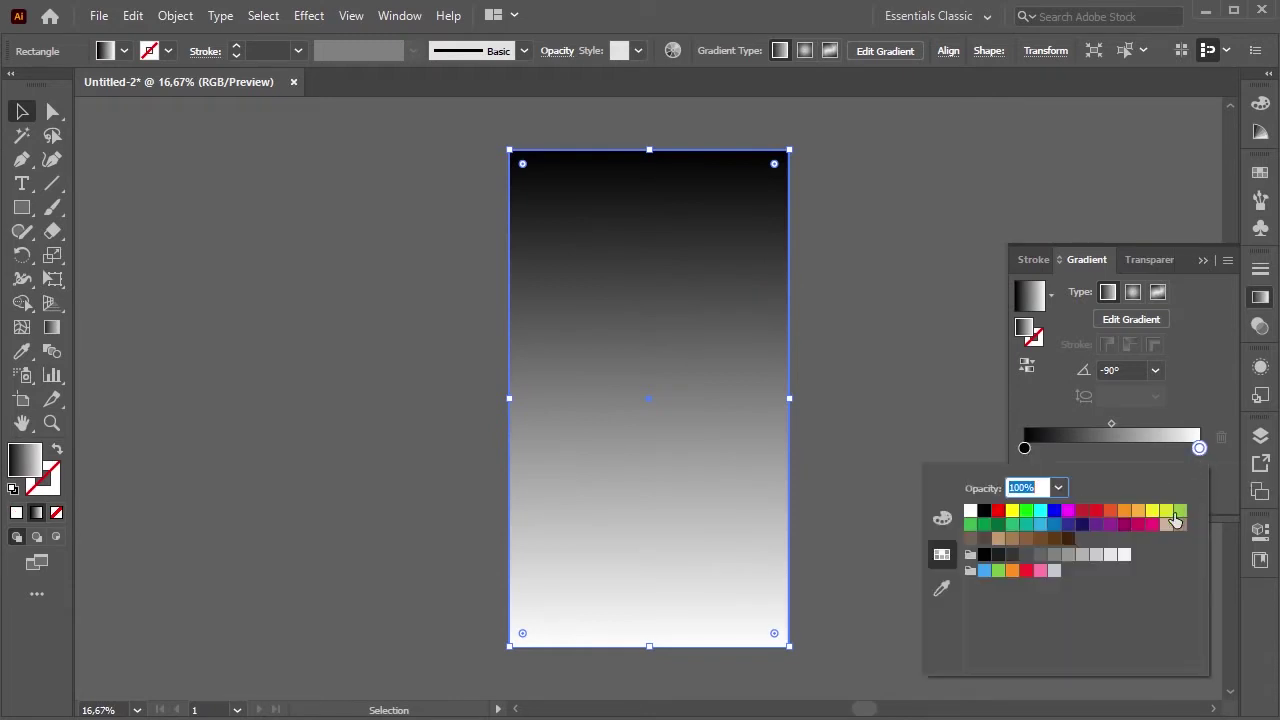
left_click(1125, 556)
left_click(1198, 368)
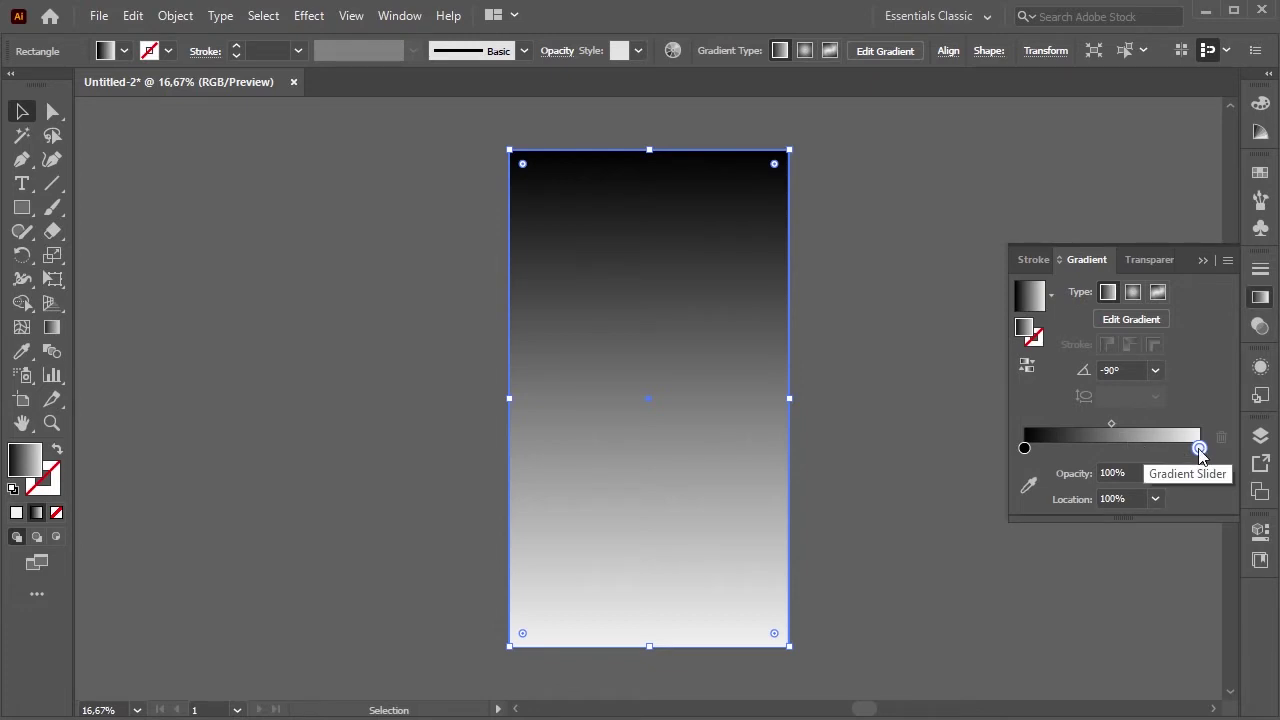
left_click_drag(1199, 448, 1181, 448)
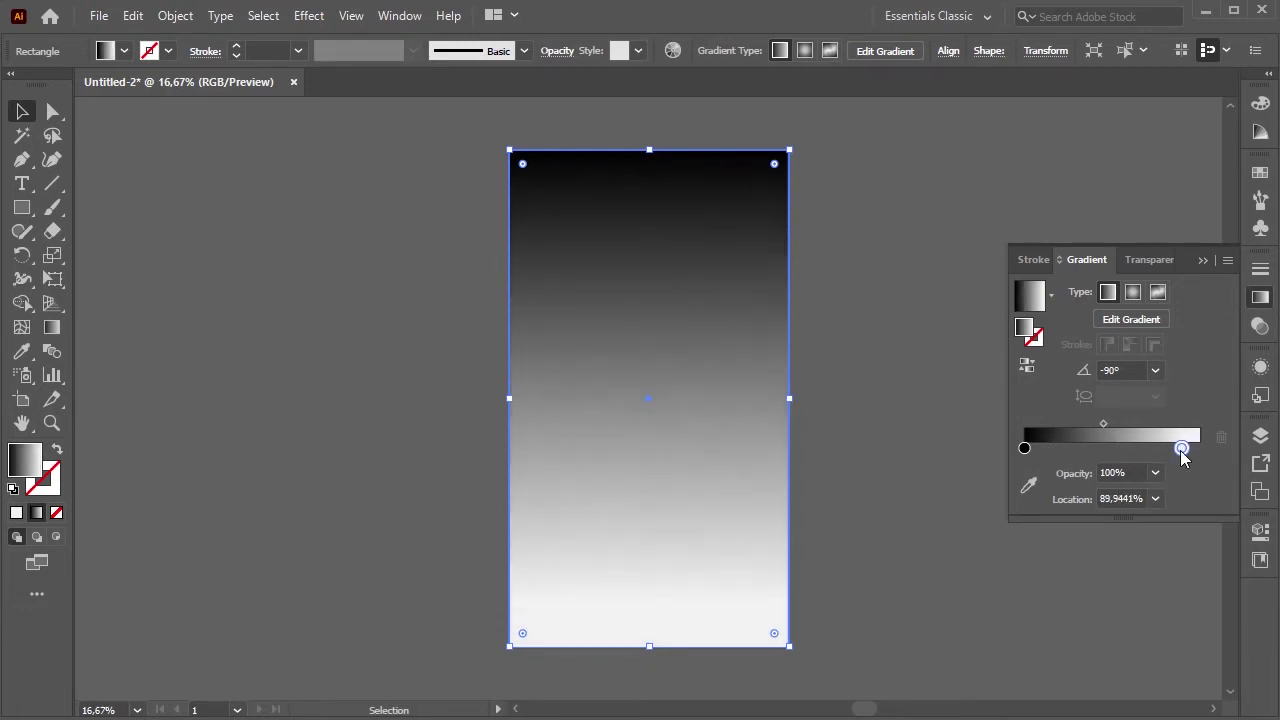
left_click(1088, 262)
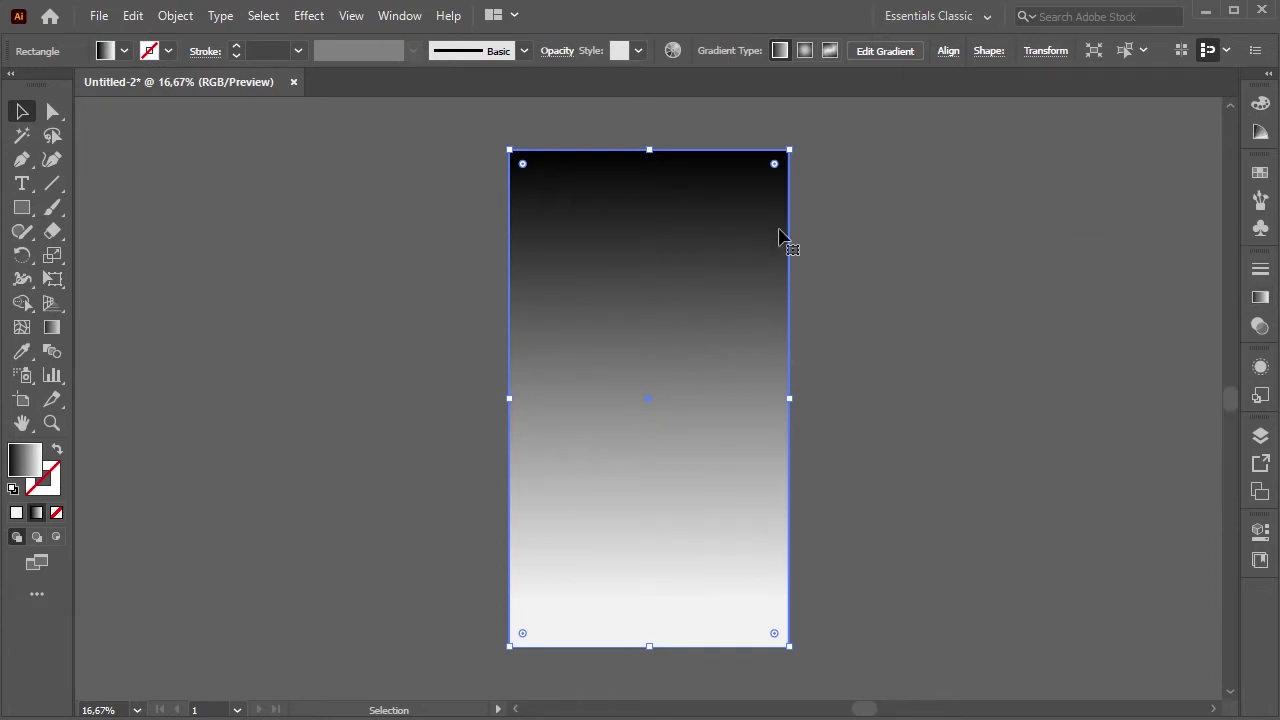
- Set the gradient rectangle's blending mode to Screen in the Transparency panel
left_click(558, 51)
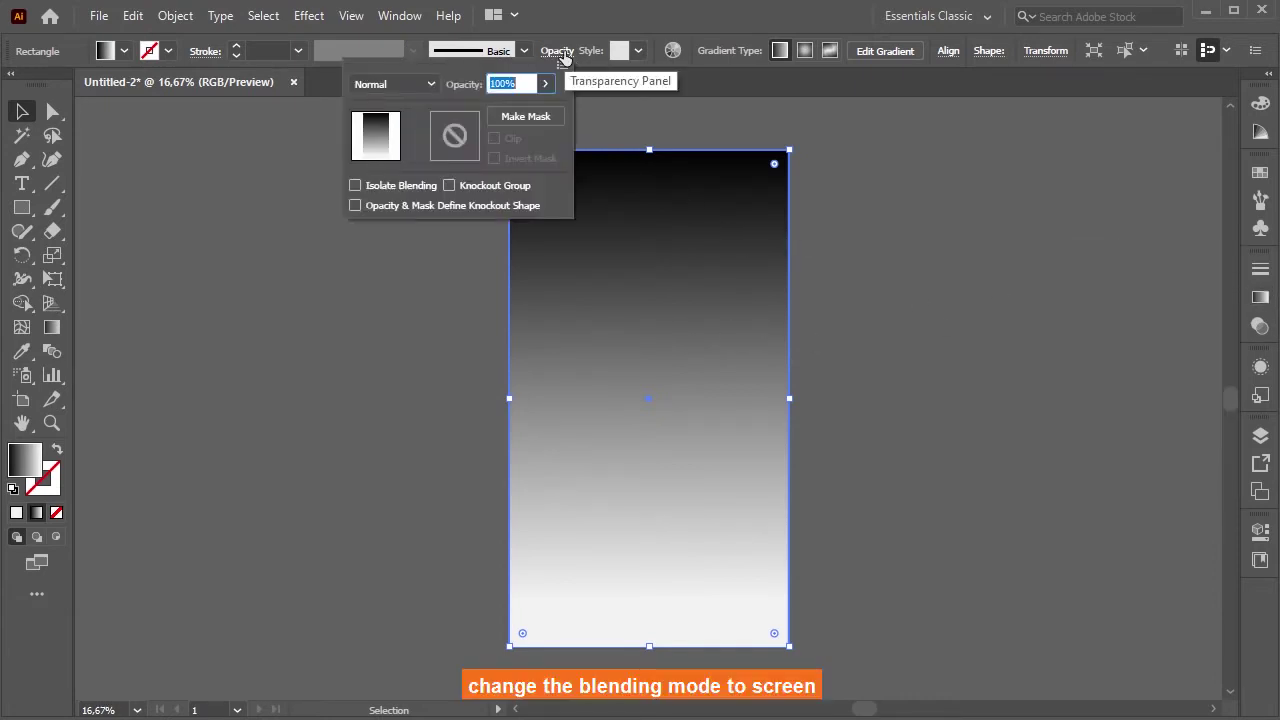
left_click(416, 86)
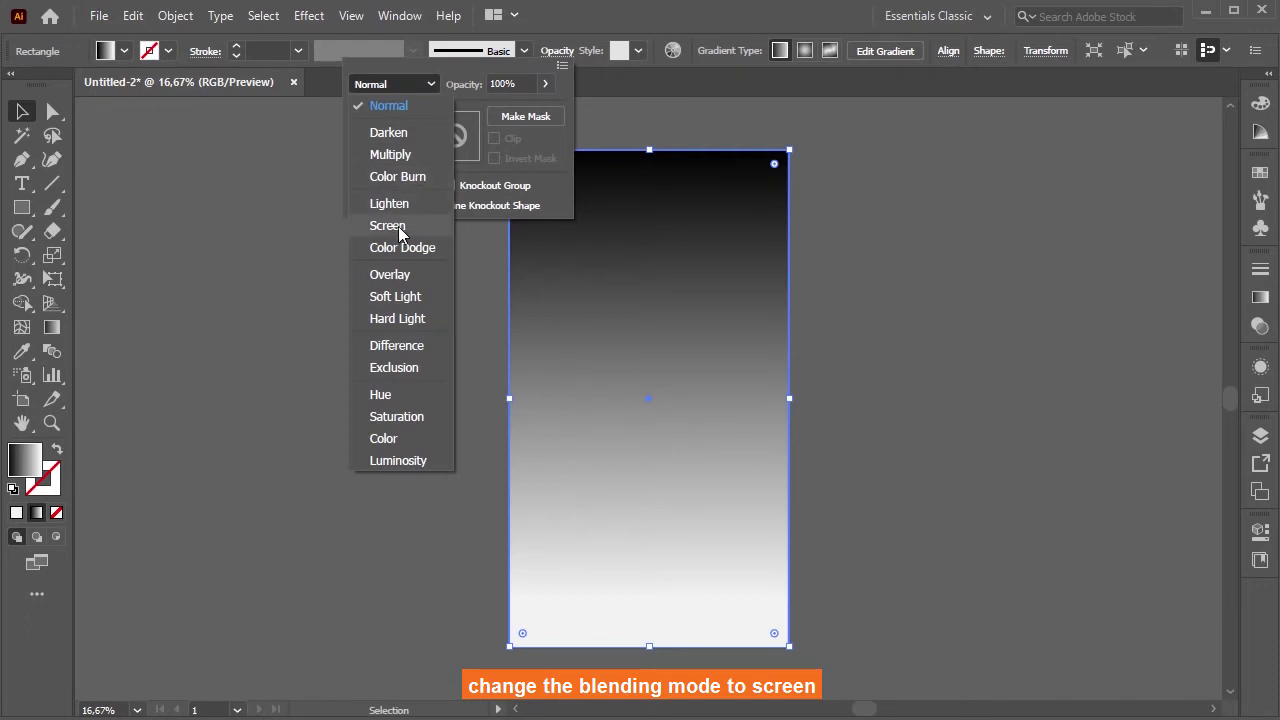
left_click(398, 226)
left_click(381, 372)
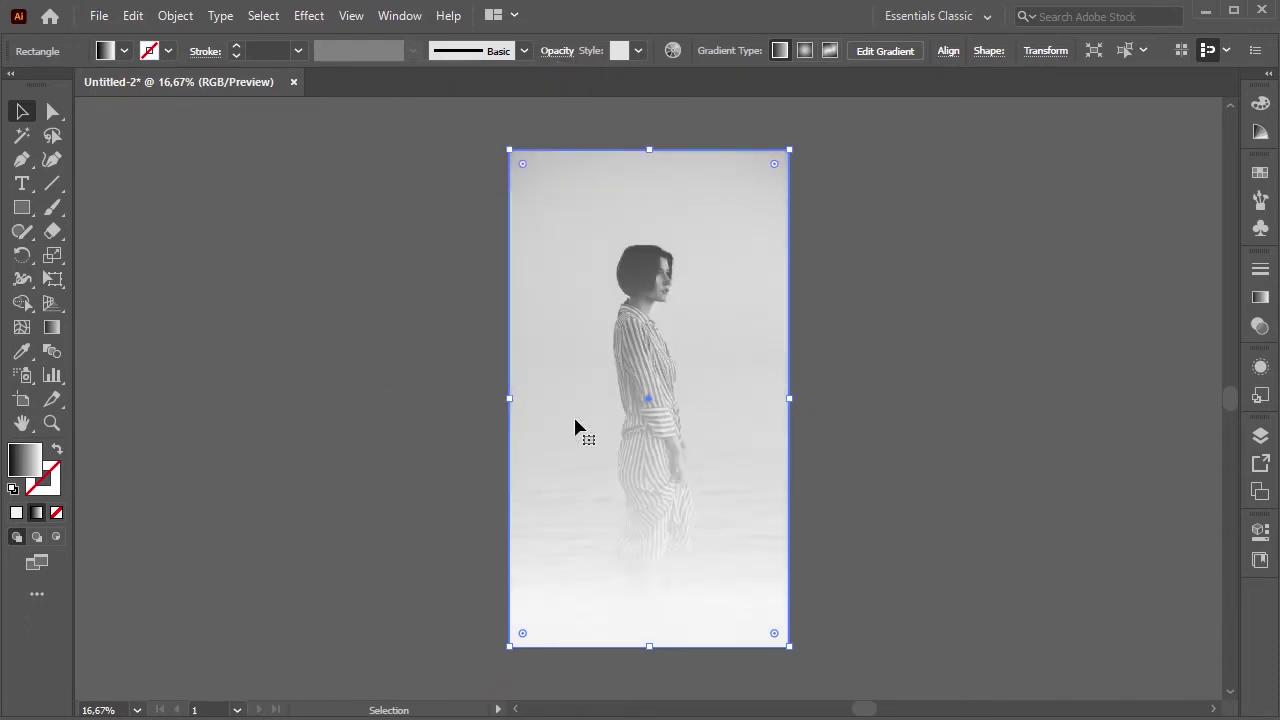
key("ctrl")
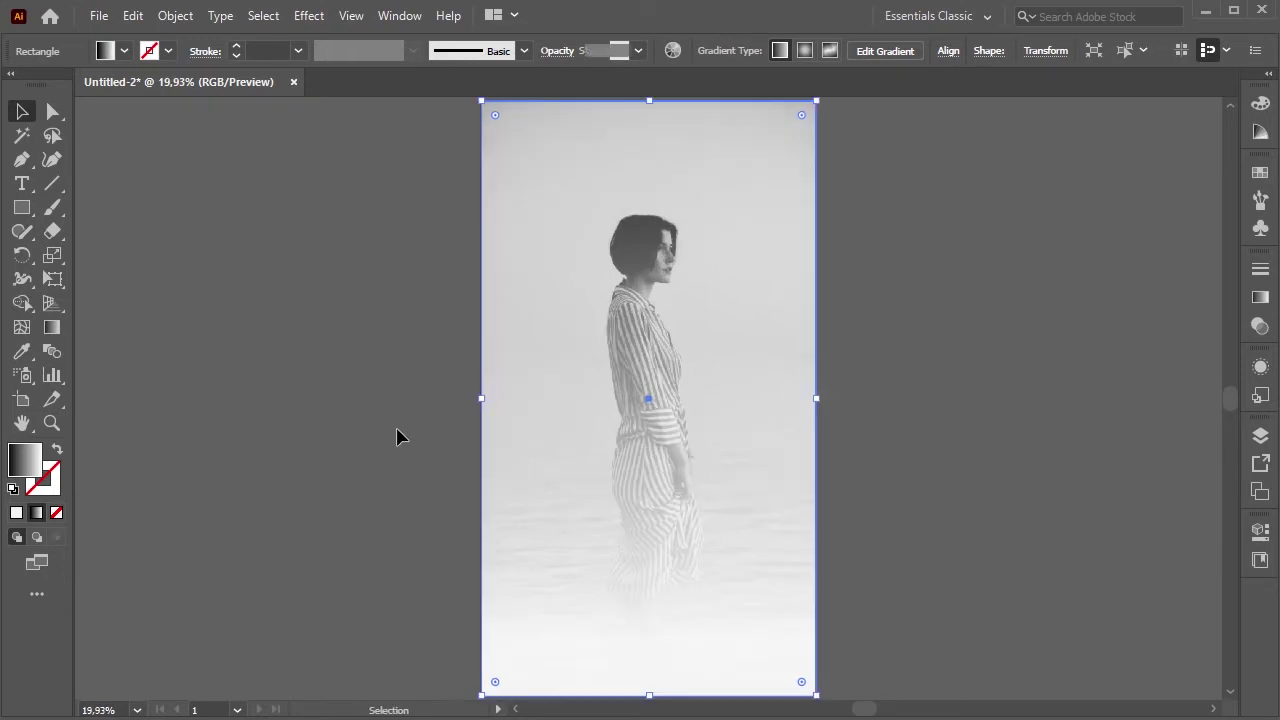
left_click(402, 436)
- Alt-drag a copy of the portrait out of the Clip Group above the gradient rectangle, and lock the rectangle
left_click(1260, 435)
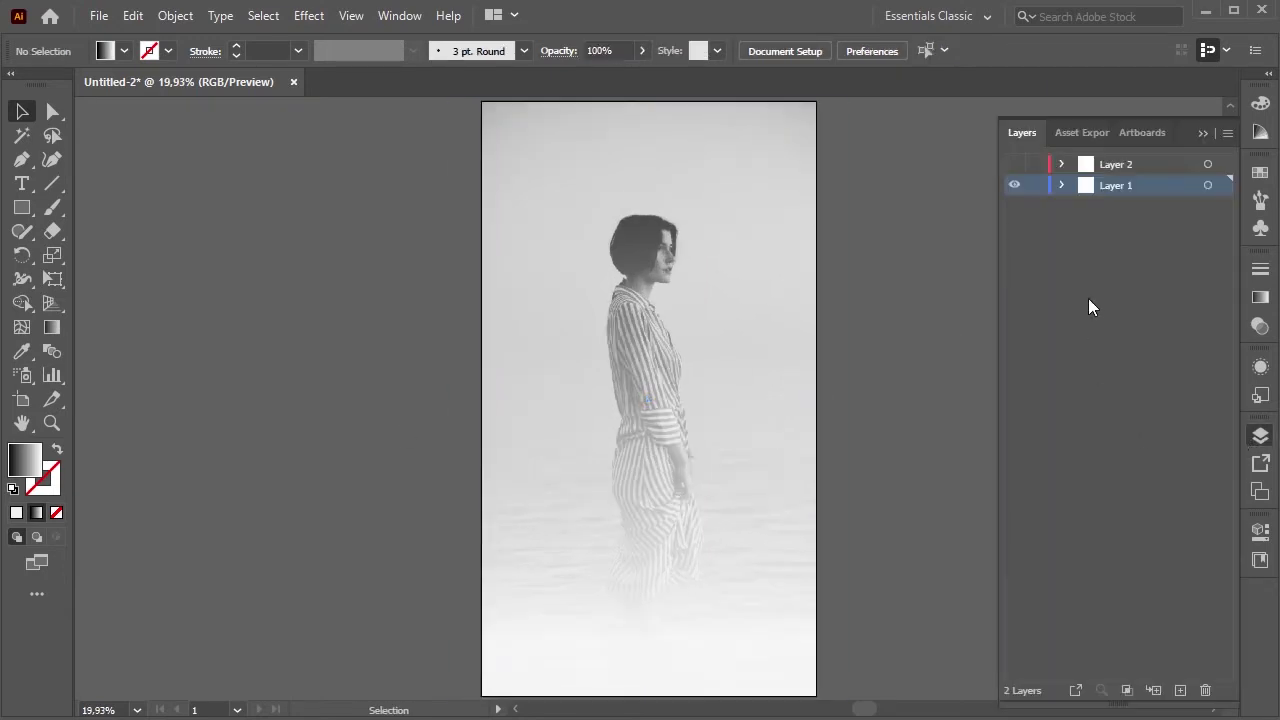
left_click(1062, 185)
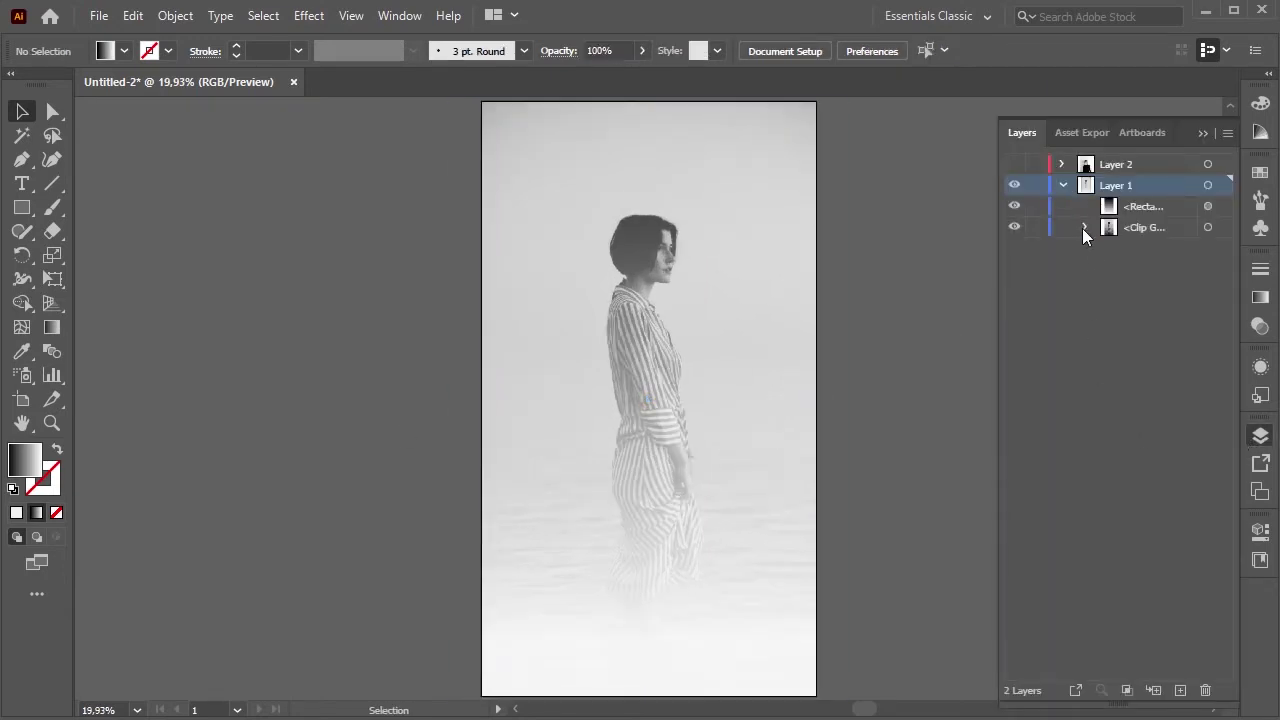
left_click(1084, 228)
left_click(1208, 271)
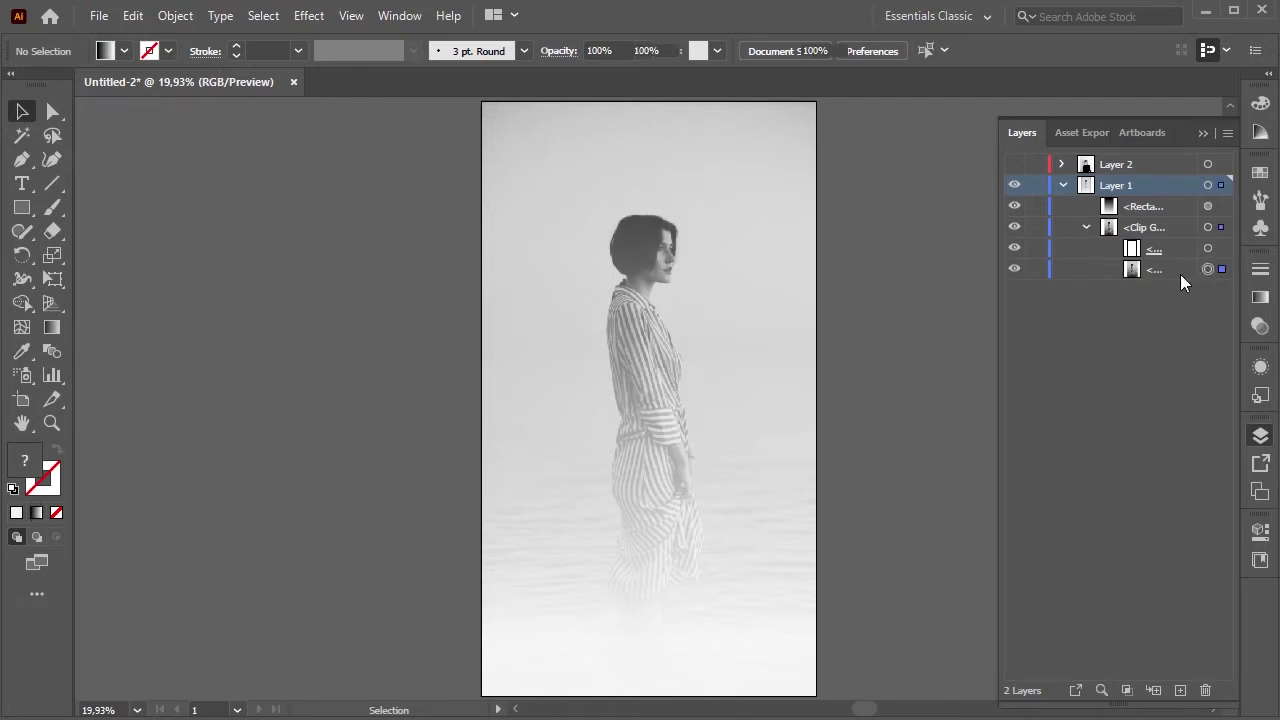
left_click_drag(1162, 272, 1143, 214)
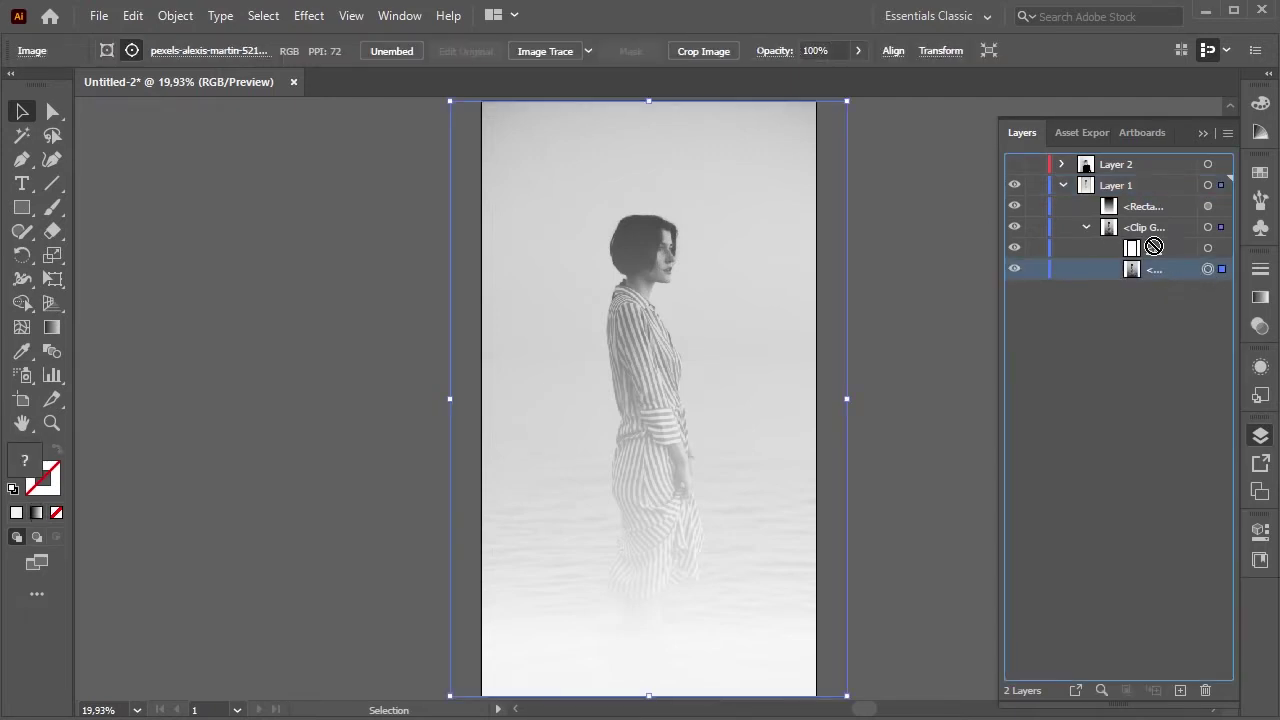
left_click(1087, 248)
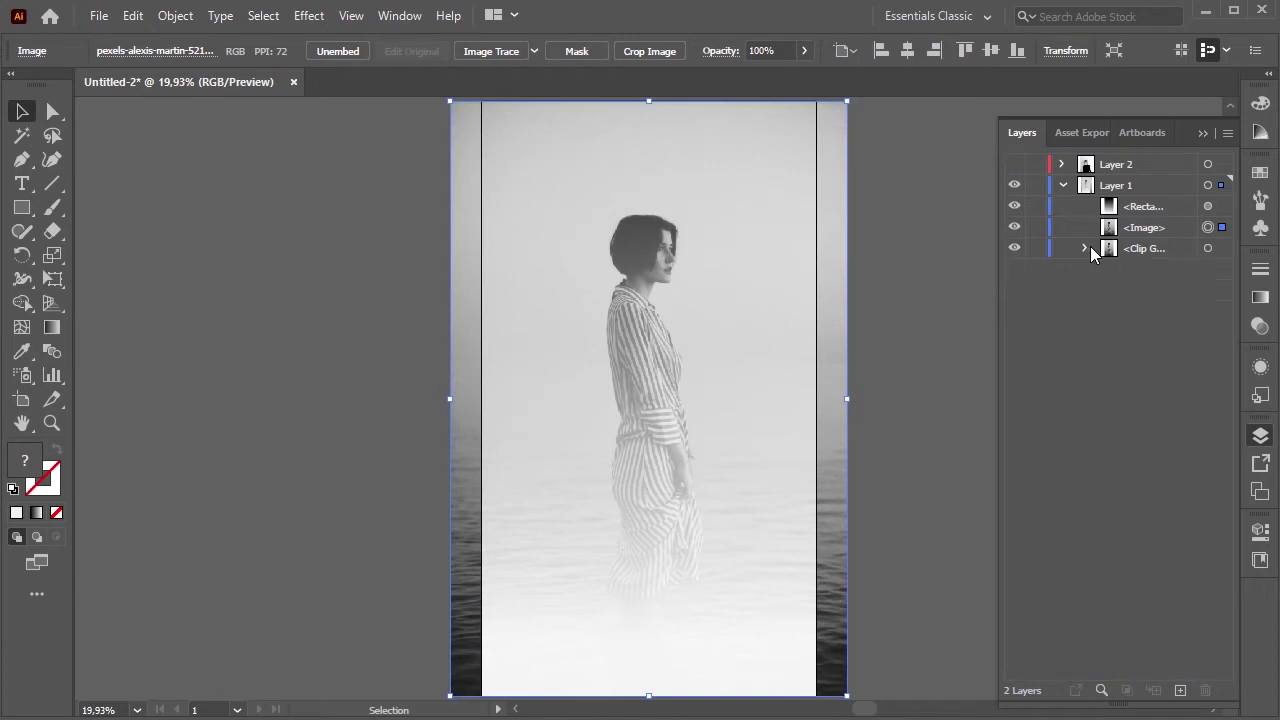
left_click(1145, 228)
left_click_drag(1152, 206, 1150, 206)
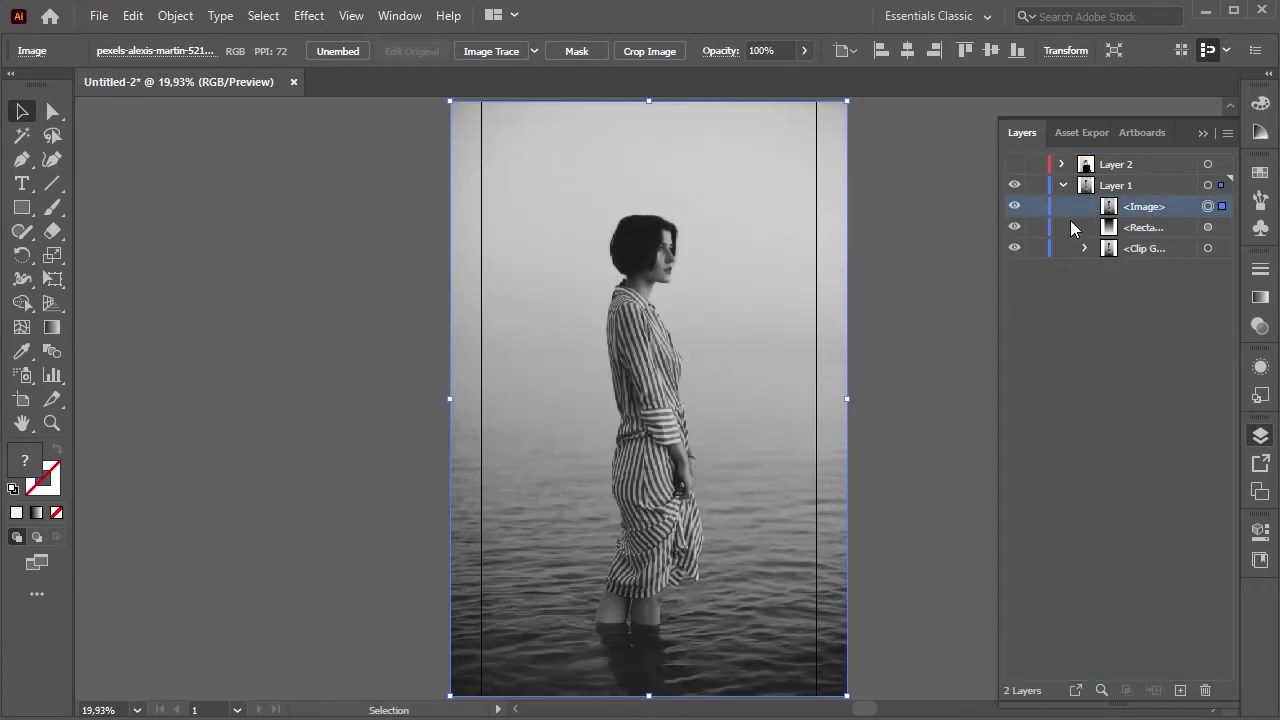
left_click(1036, 227)
- Scale the portrait copy down into a small inset centred on the artboard
mouse_move(847, 101)
left_mouse_down()
mouse_move(703, 266)
mouse_move(731, 263)
left_mouse_up()
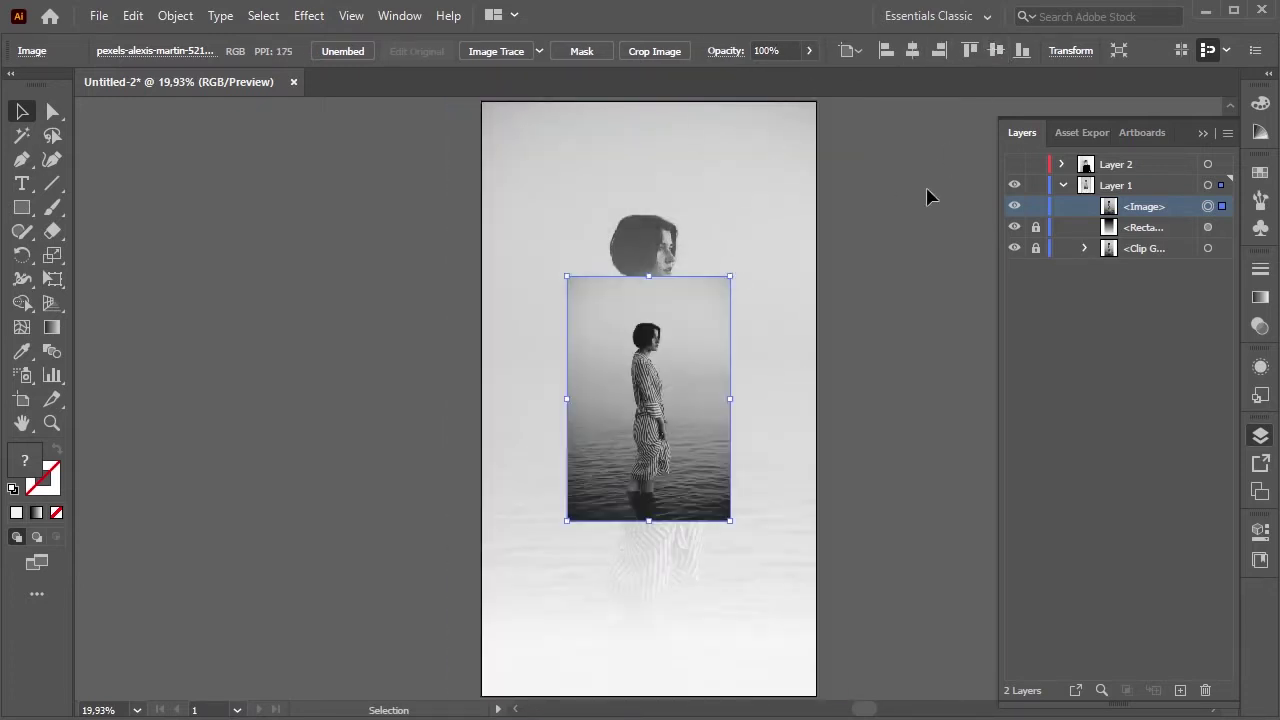
left_click(909, 226)
left_click(691, 337)
left_click_drag(731, 277, 723, 287)
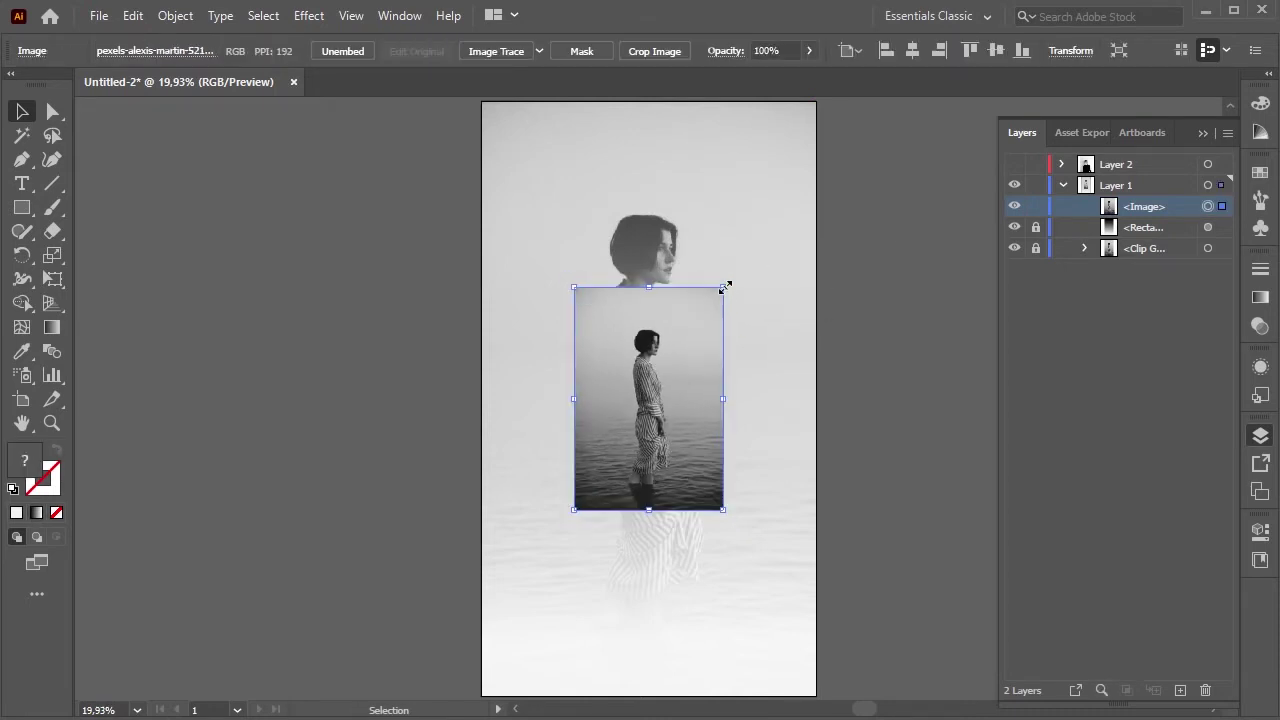
left_click(405, 338)
left_click(22, 208)
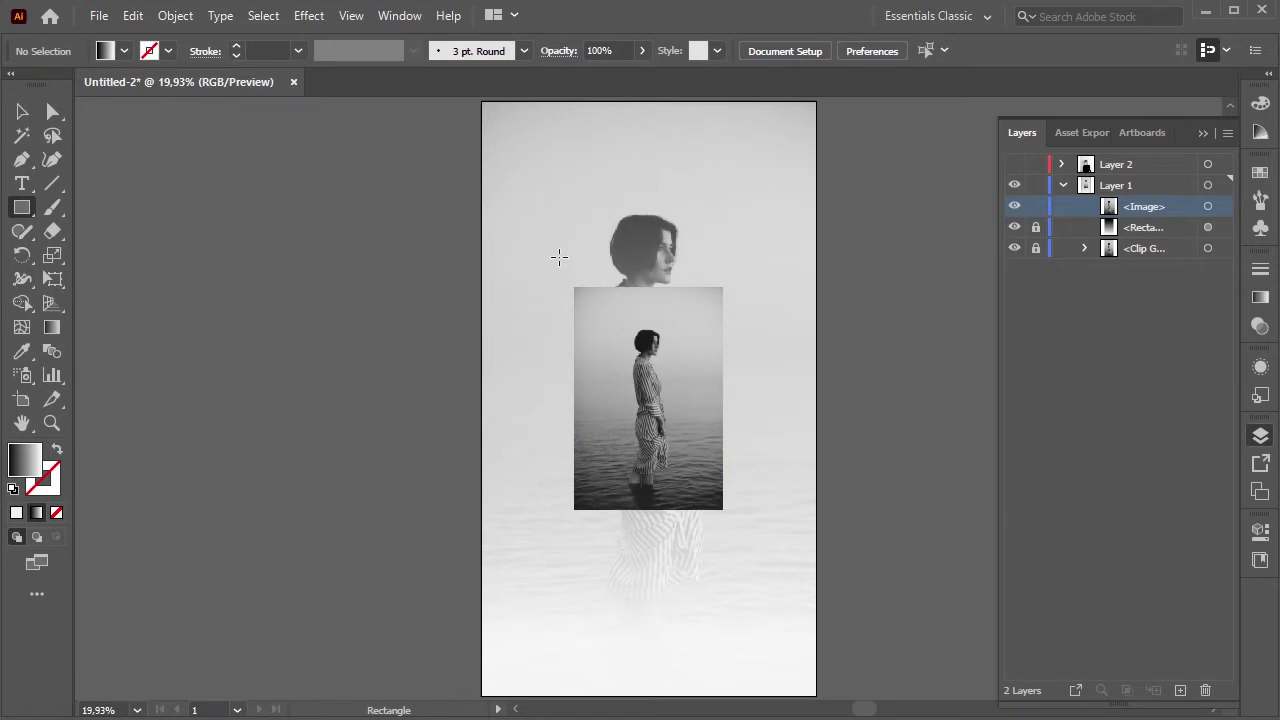
- Draw a white rectangle around the inset, centre it on the artboard, and send it behind the photo
left_click(16, 512)
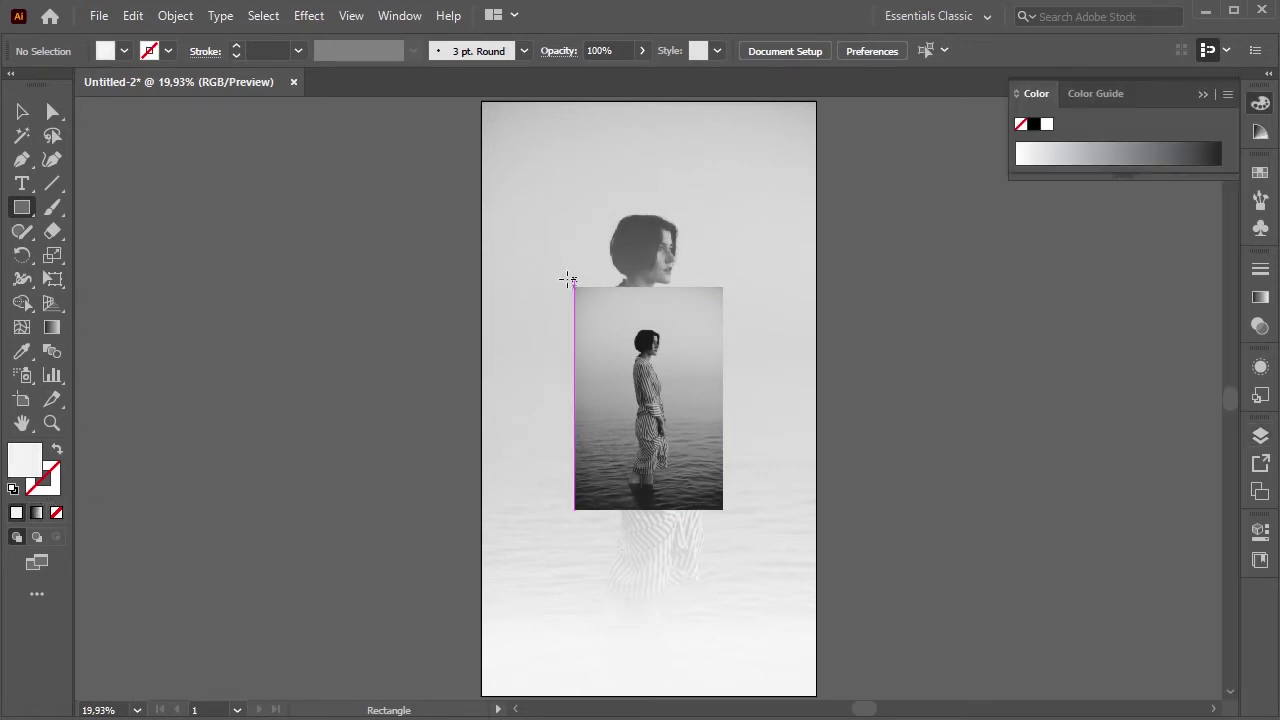
left_click_drag(565, 280, 729, 519)
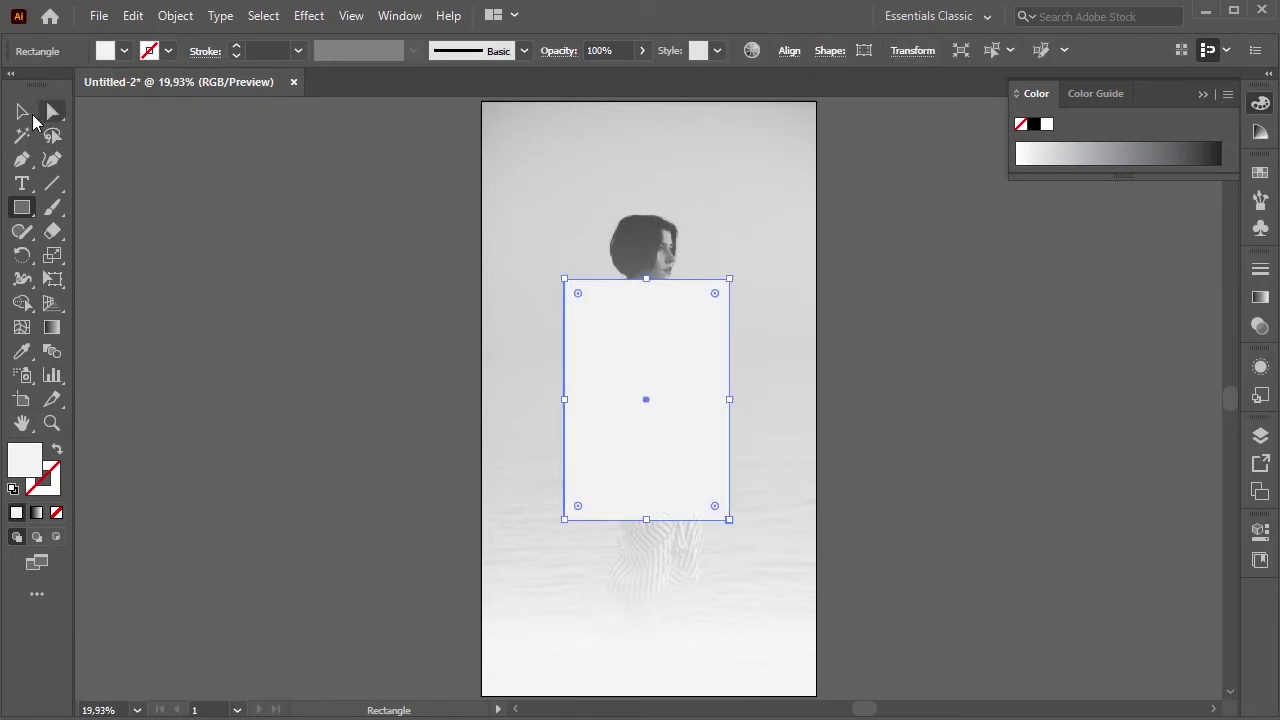
left_click(22, 111)
left_click(785, 57)
left_click(617, 106)
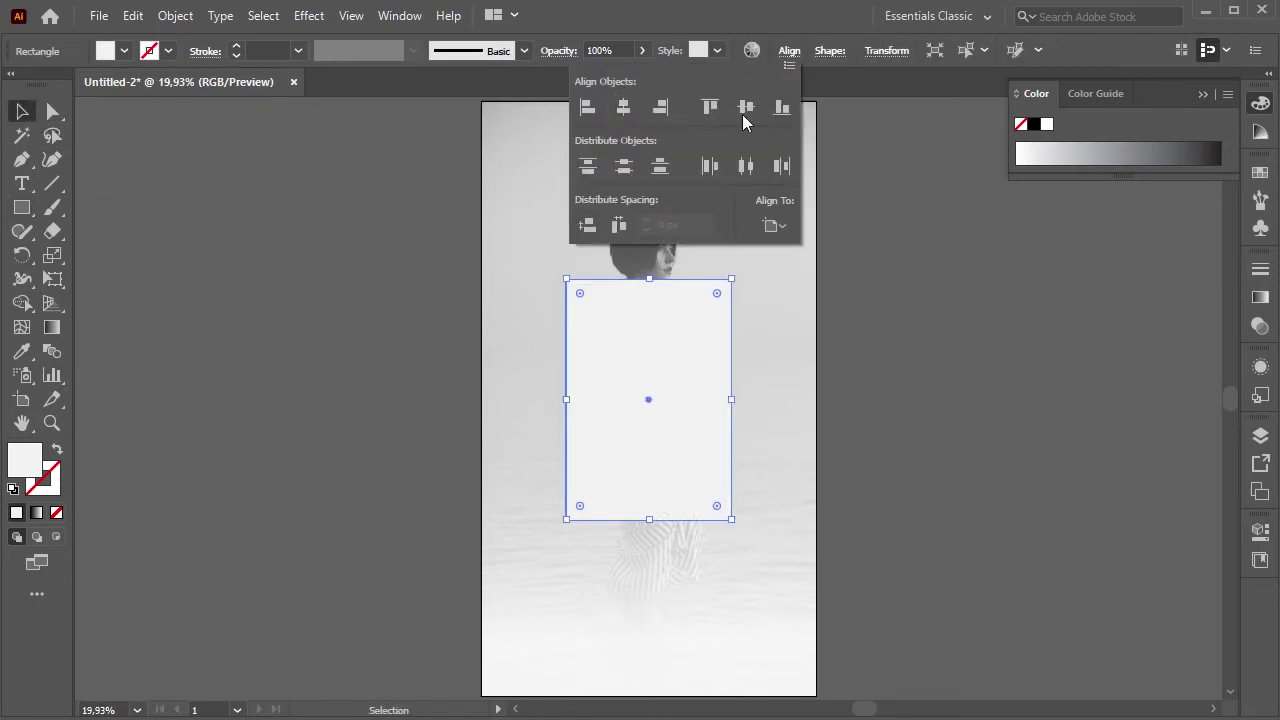
left_click(741, 106)
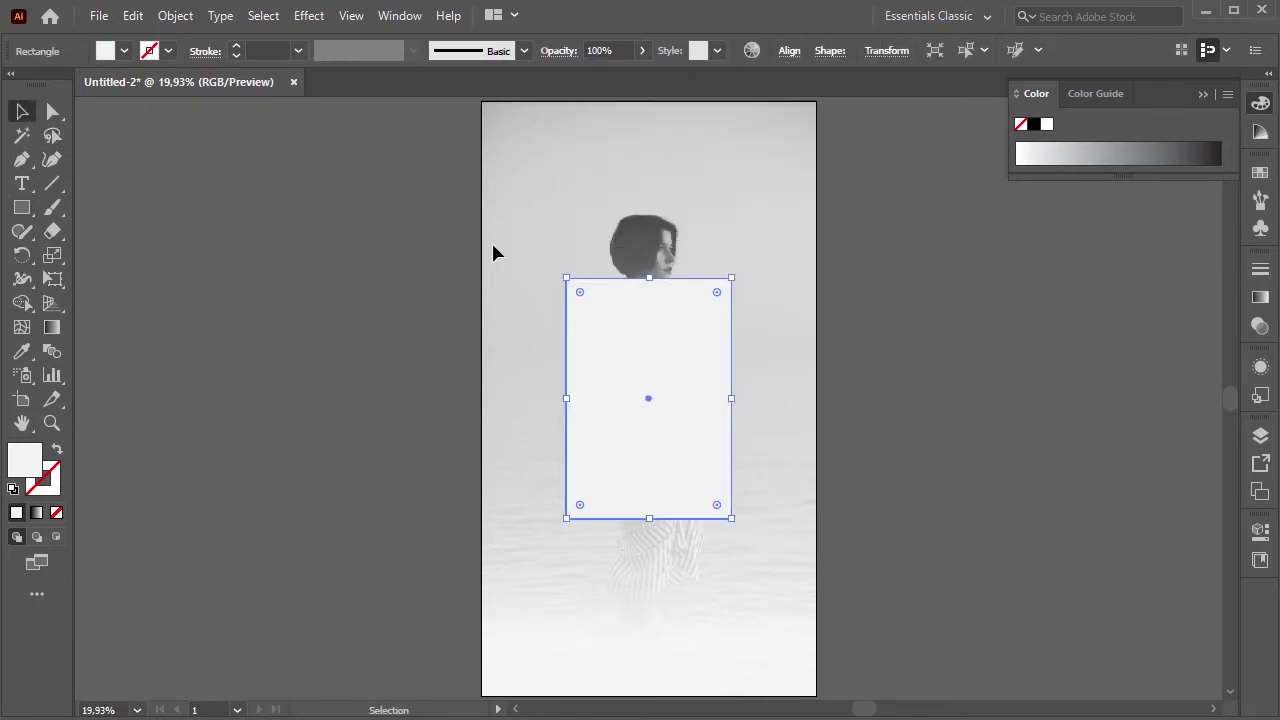
key("a")
key("v")
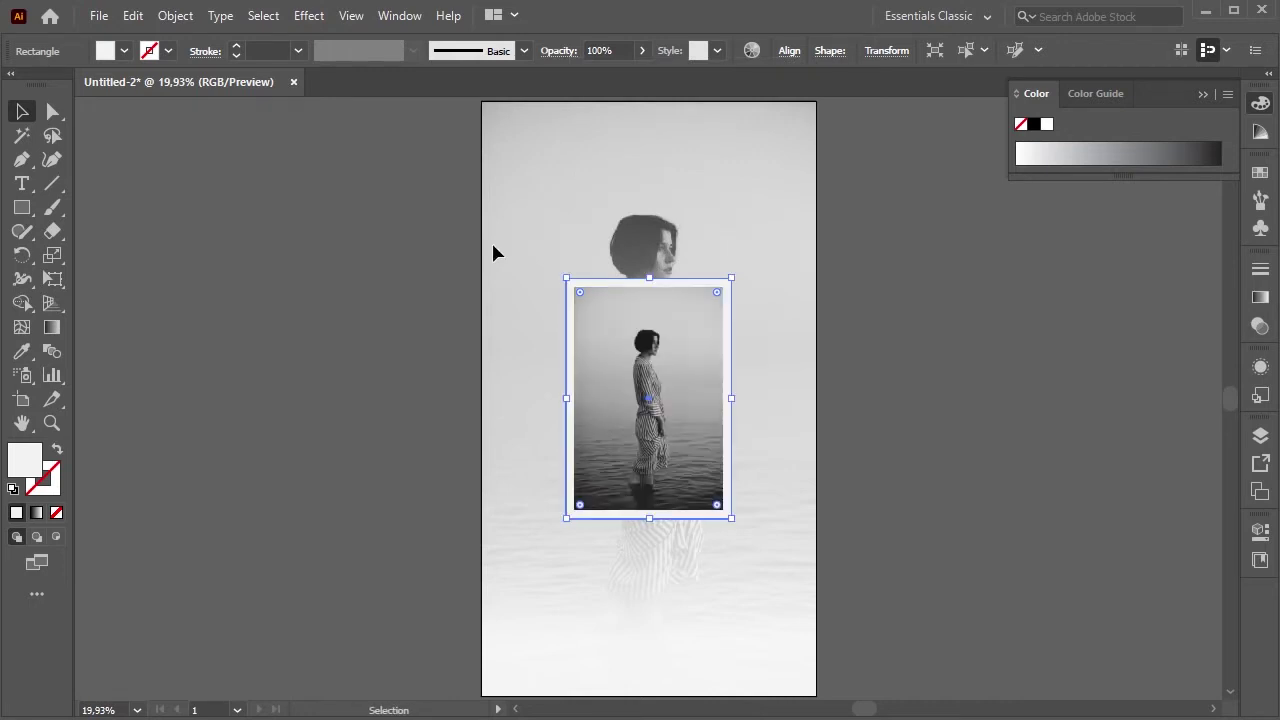
- Select the inset photo with its white frame and move them to the lower left
left_click_drag(493, 252, 757, 552)
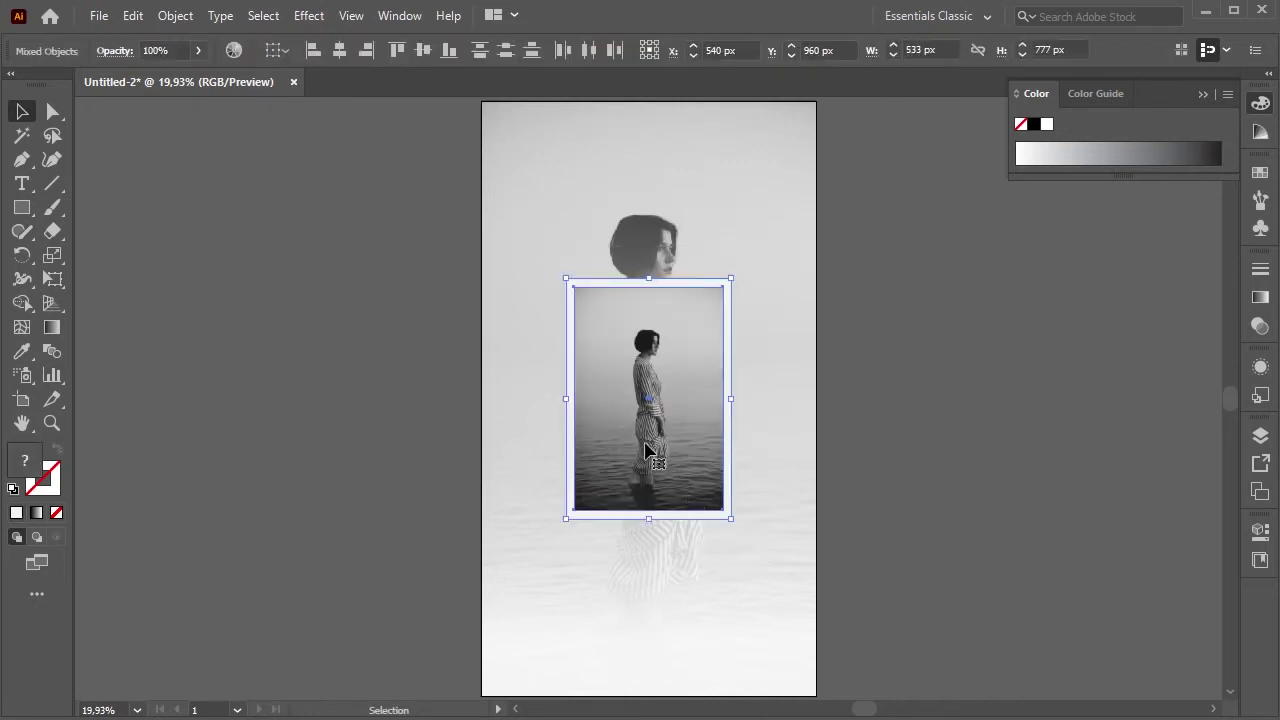
left_click_drag(645, 450, 586, 569)
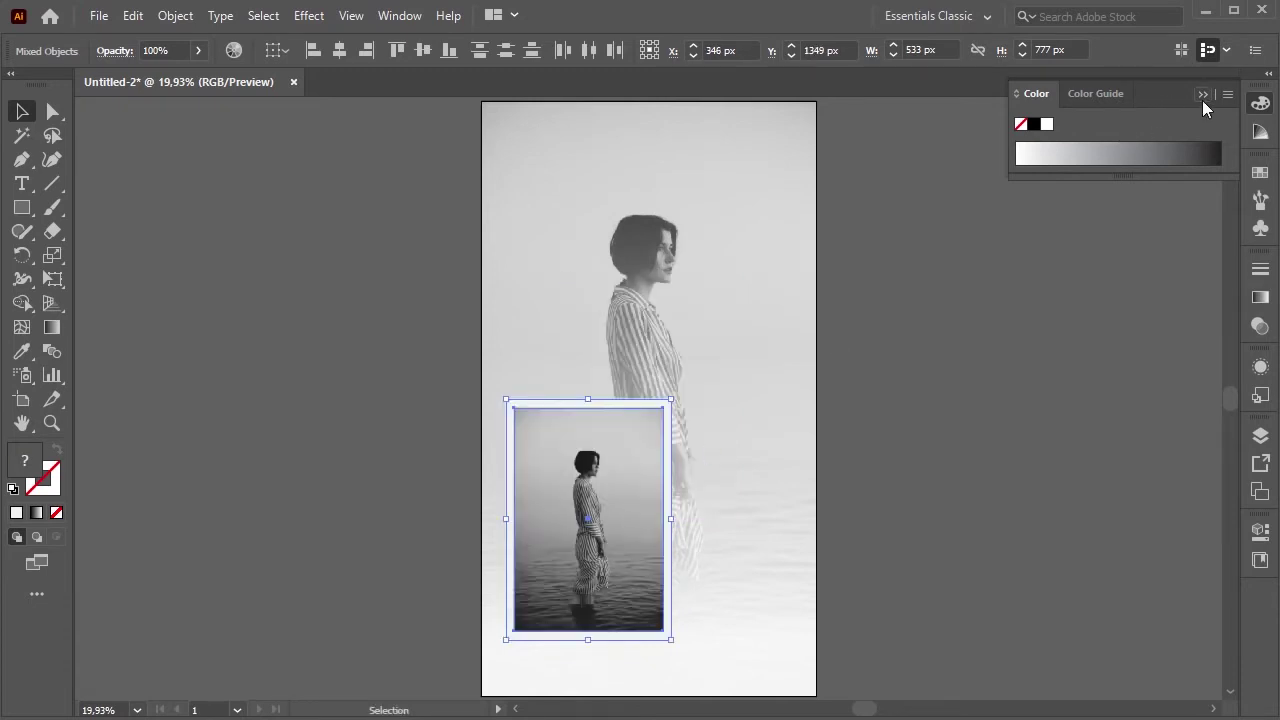
left_click(1202, 97)
left_click(755, 311)
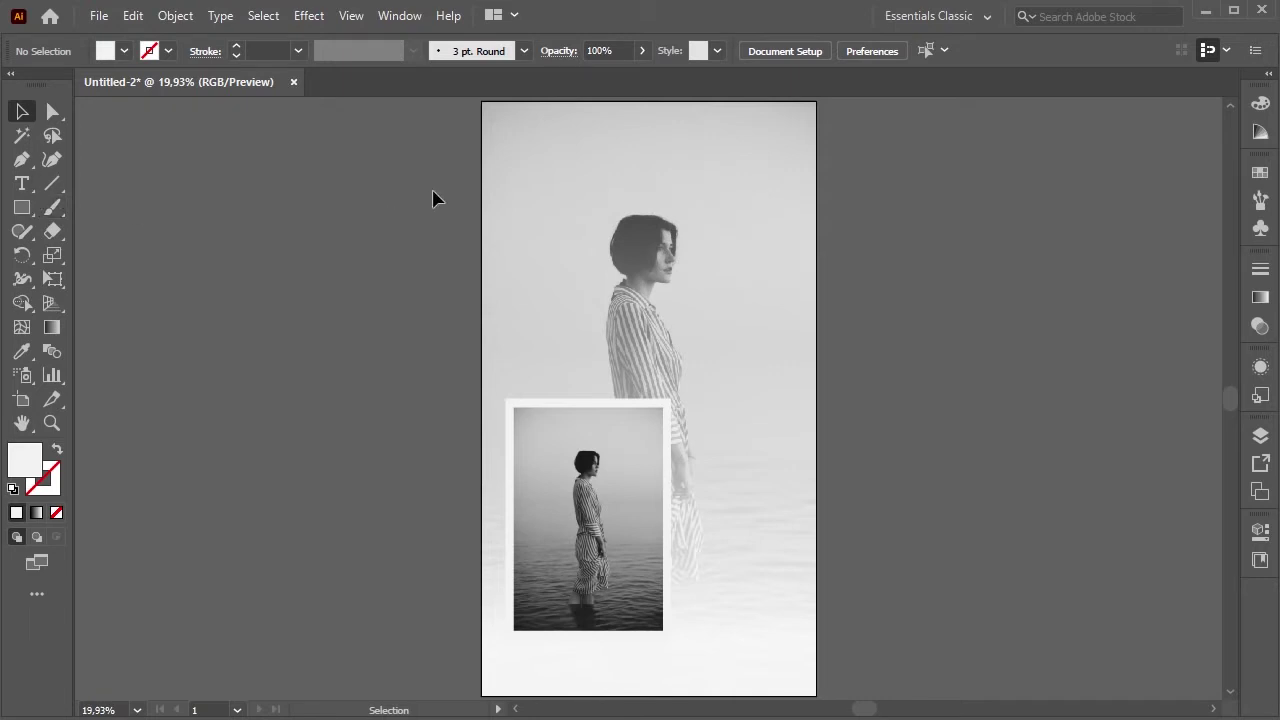
- Start a near-black text object beside the face set in Montserrat Bold
left_click(22, 184)
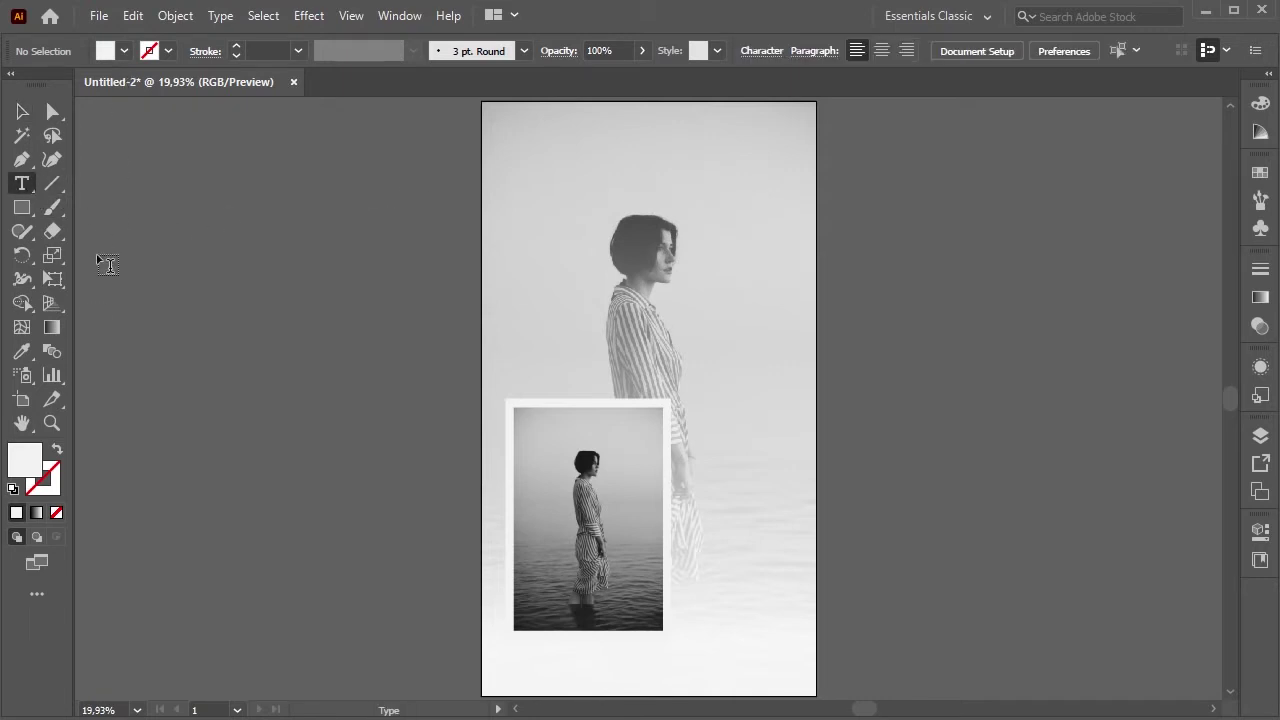
double_click(26, 458)
left_click_drag(869, 449, 790, 514)
left_click(1262, 264)
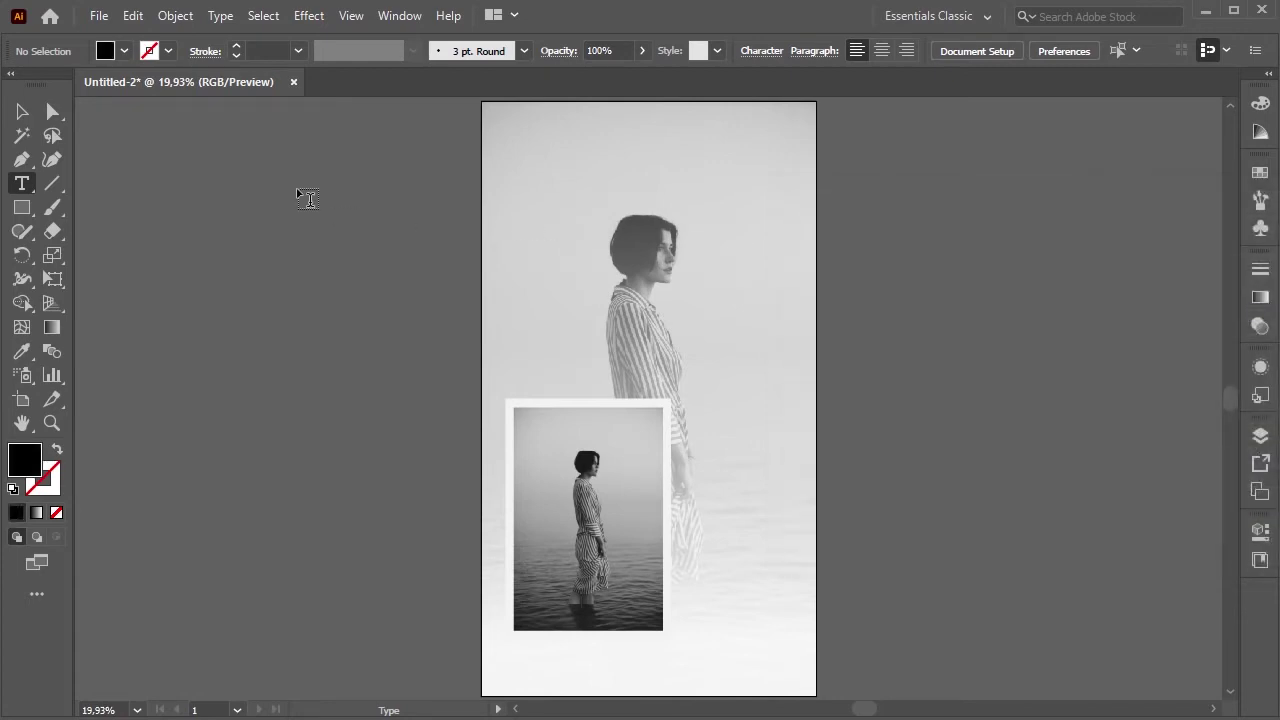
left_click(686, 265)
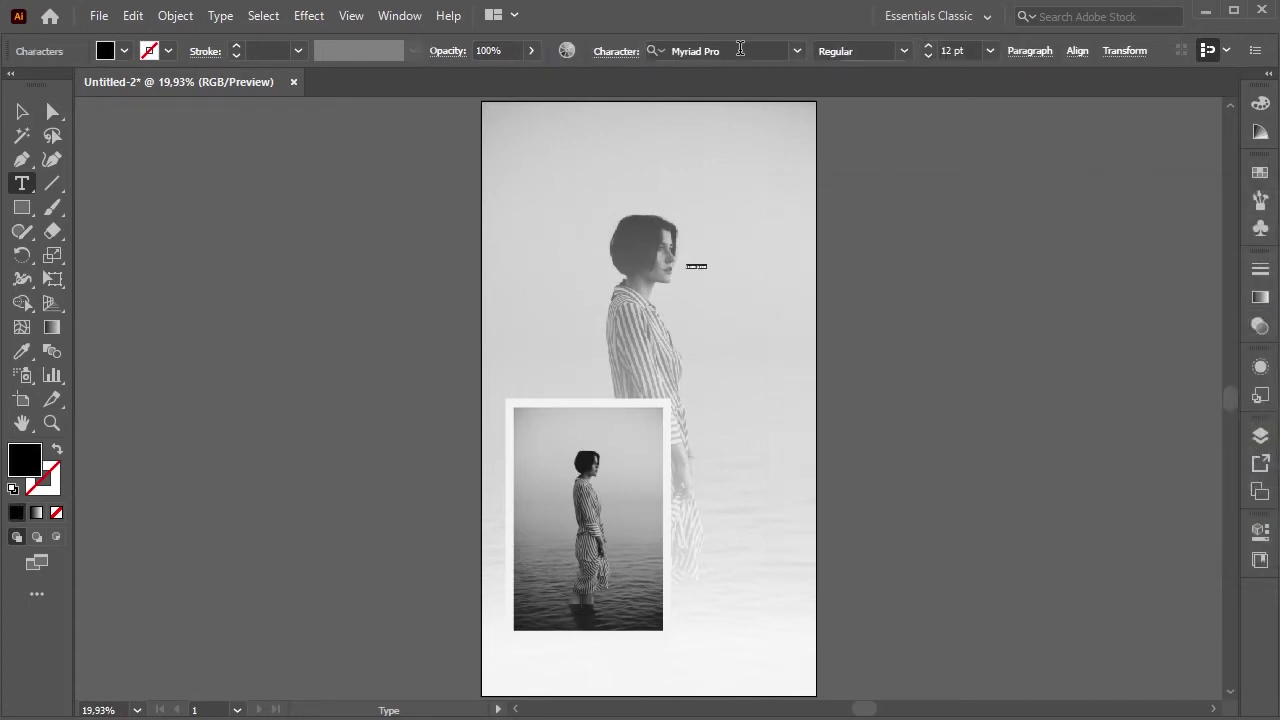
left_click(740, 48)
type("mont")
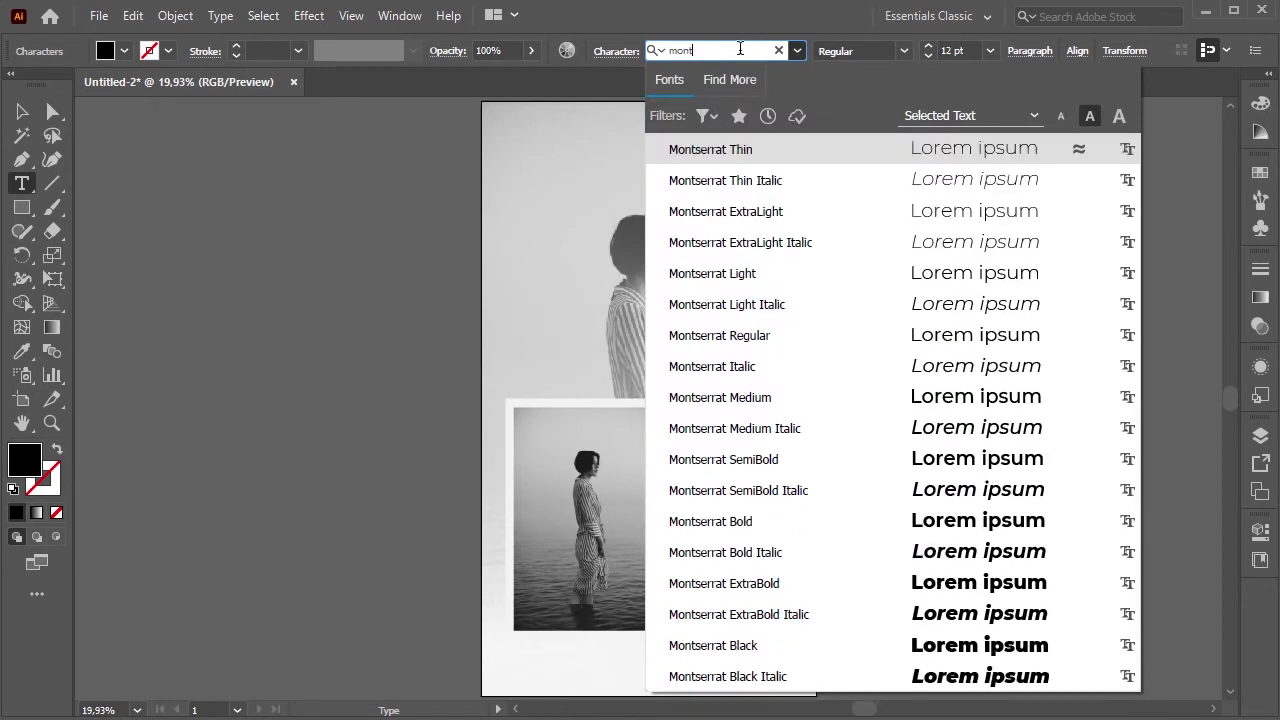
left_click(757, 519)
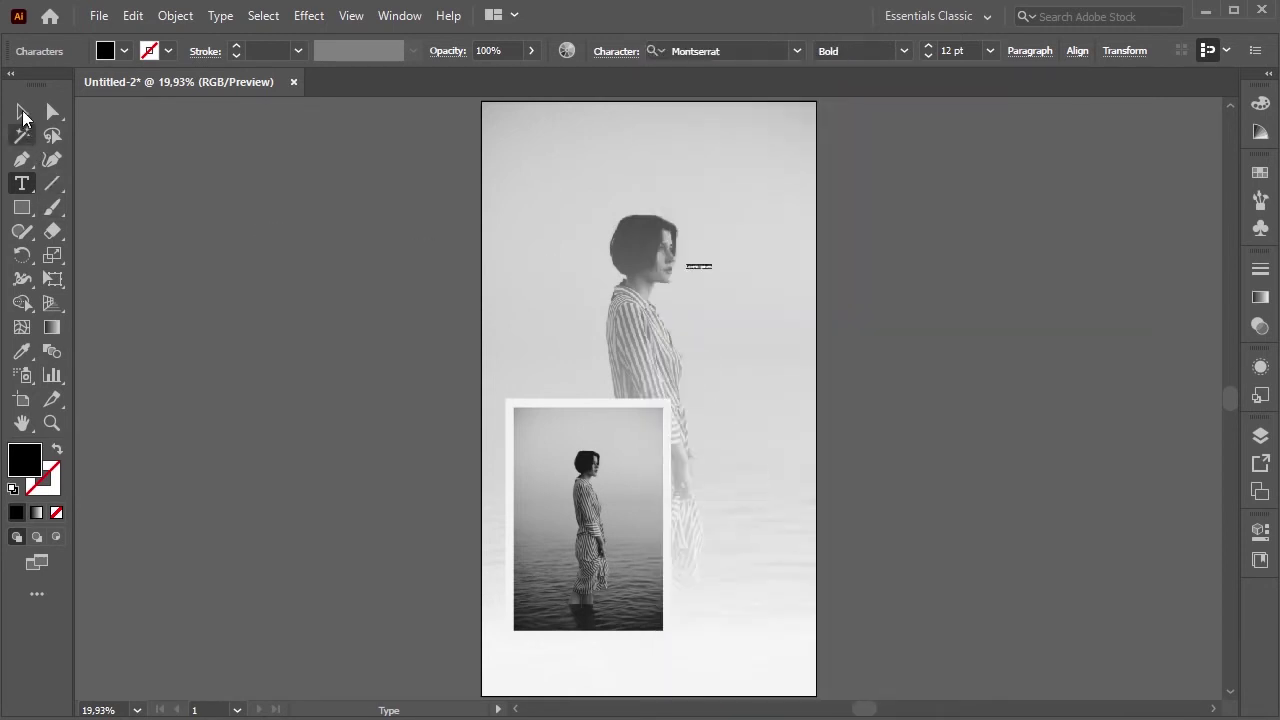
- Set the text's font size to 160 pt in the Character panel
left_click(22, 113)
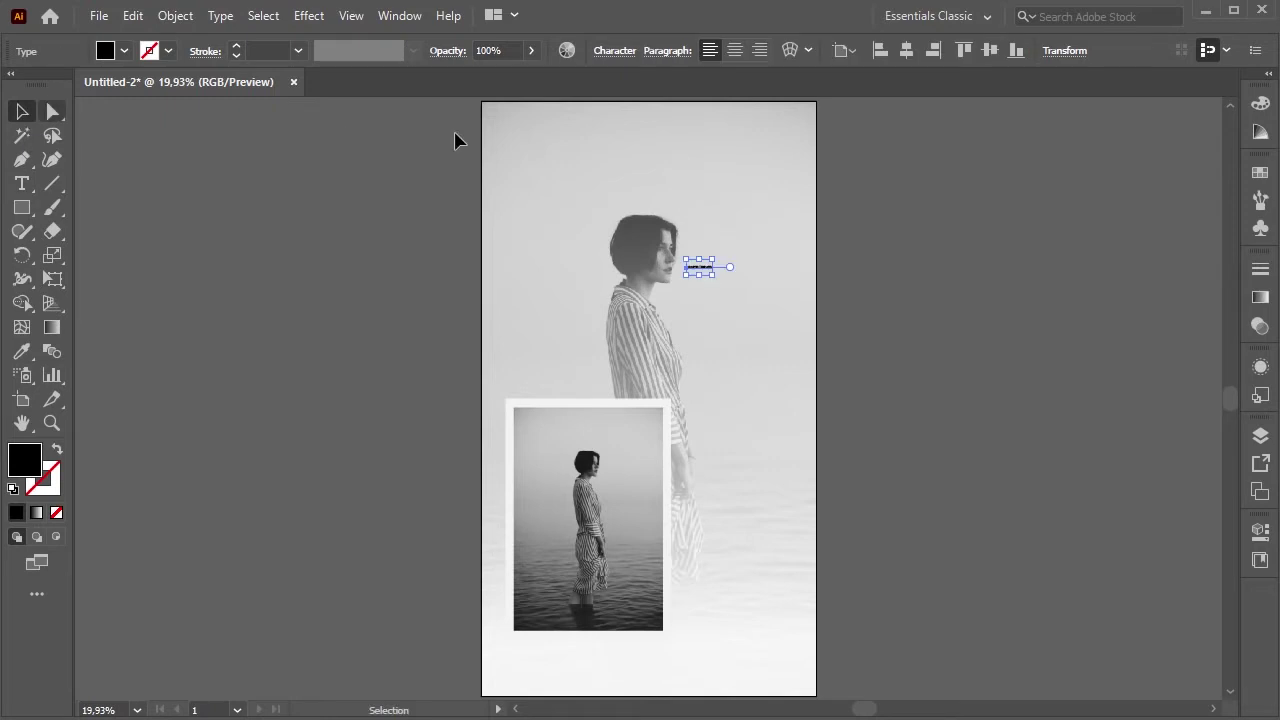
left_click(22, 184)
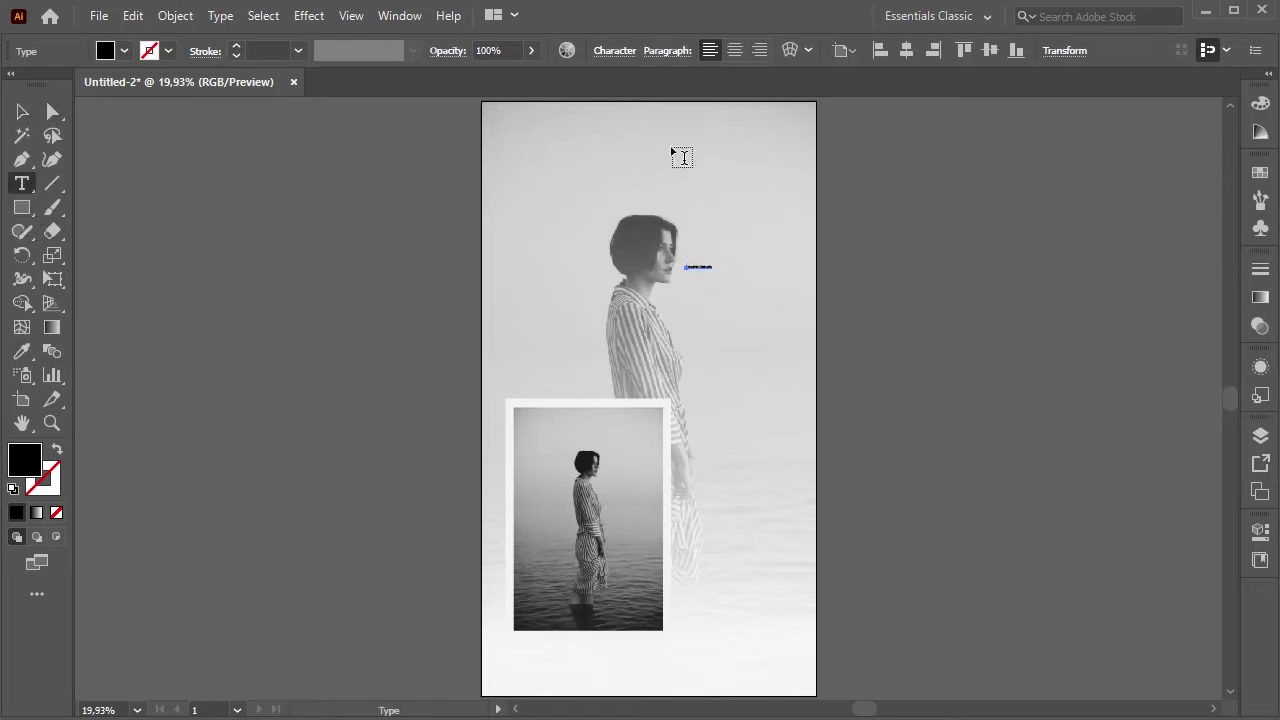
left_click(614, 50)
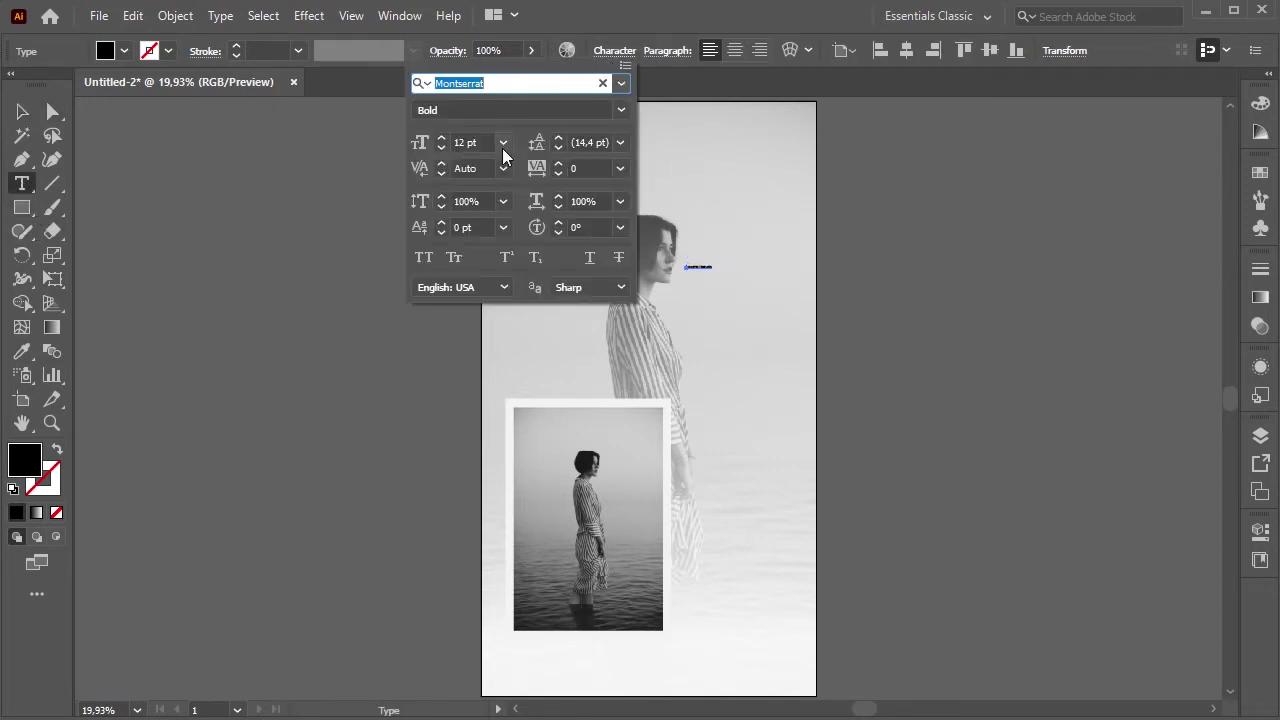
left_click(482, 142)
type("120")
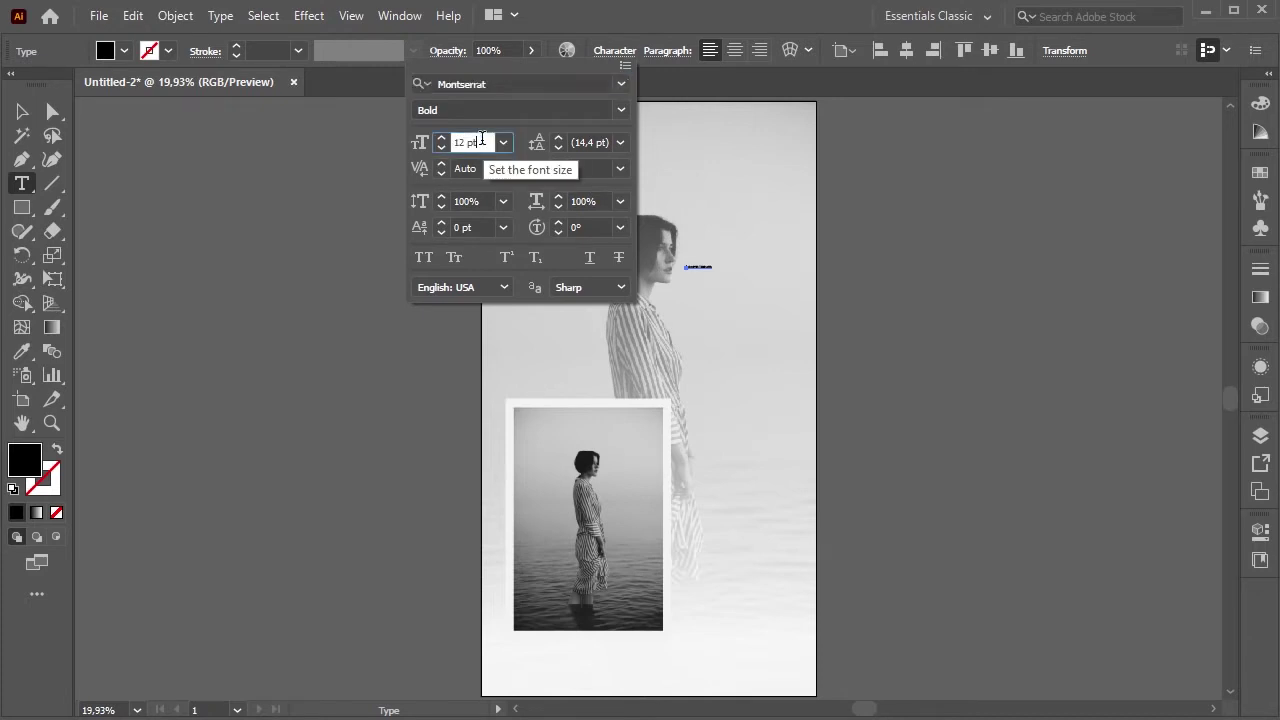
key("Return")
type("160")
key("Return")
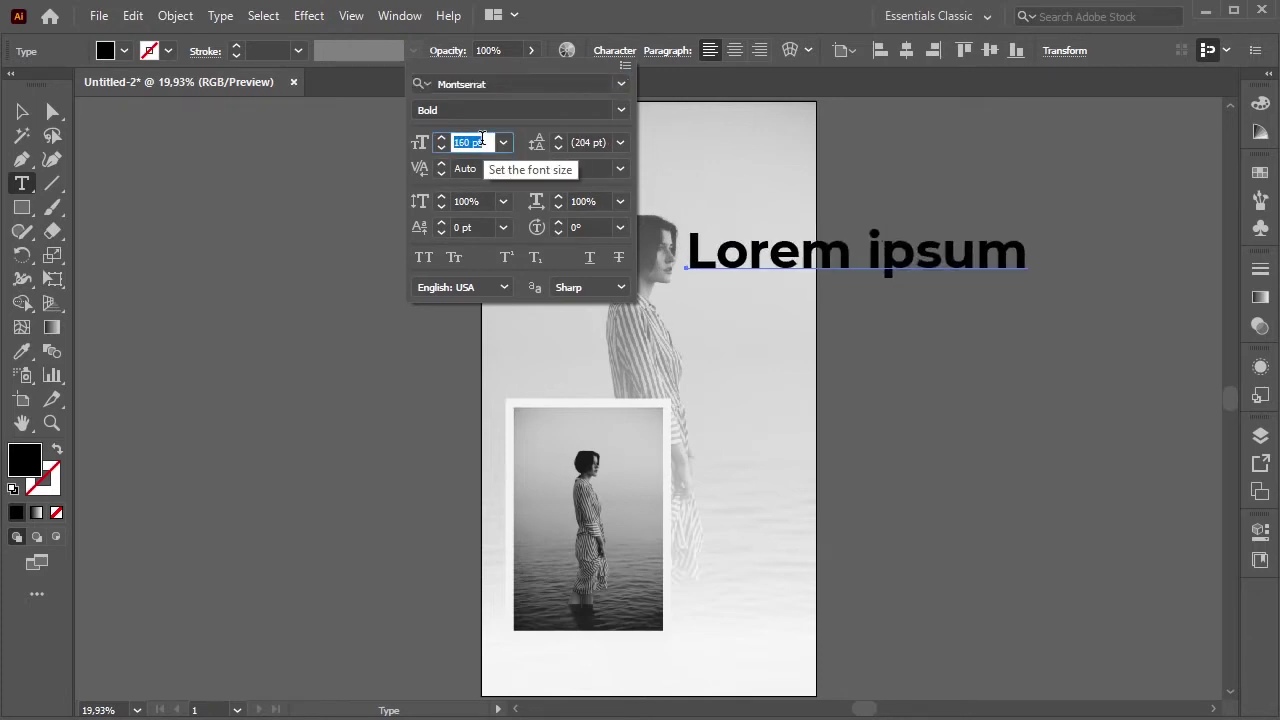
key("Escape")
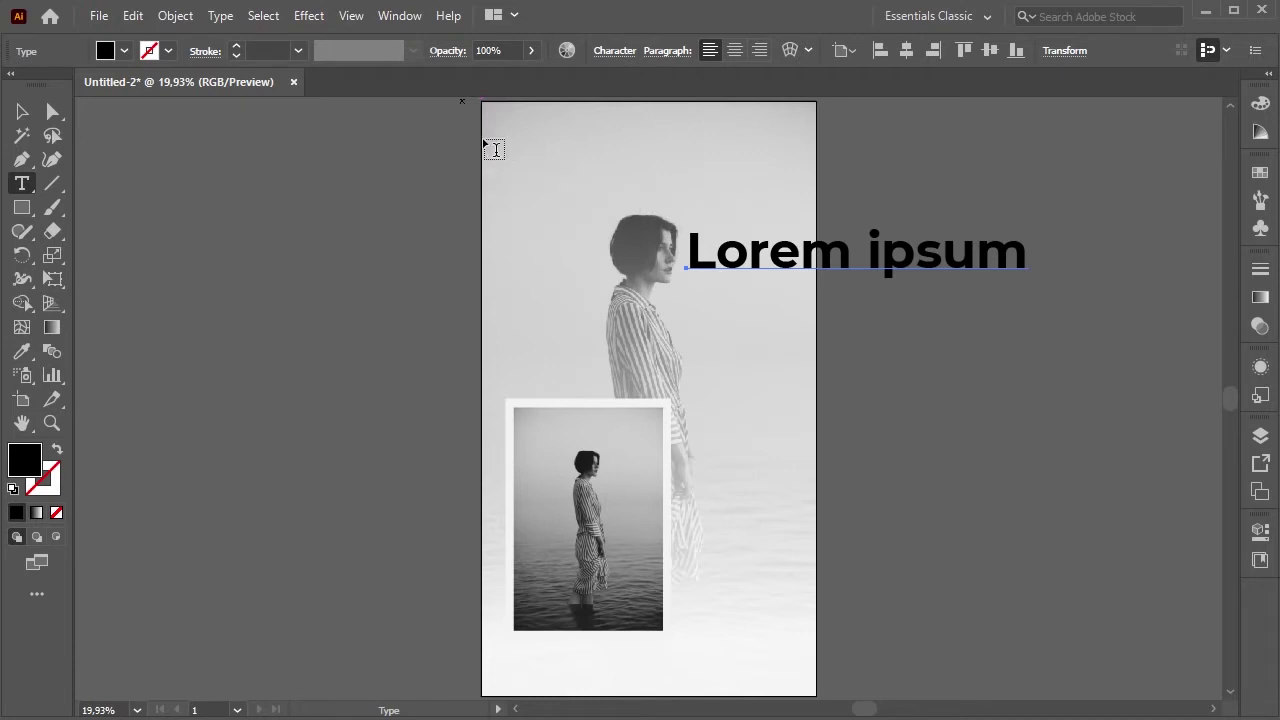
- Replace the placeholder text with the headline FASHION MONOLOG
left_click(830, 249)
key("ctrl+a")
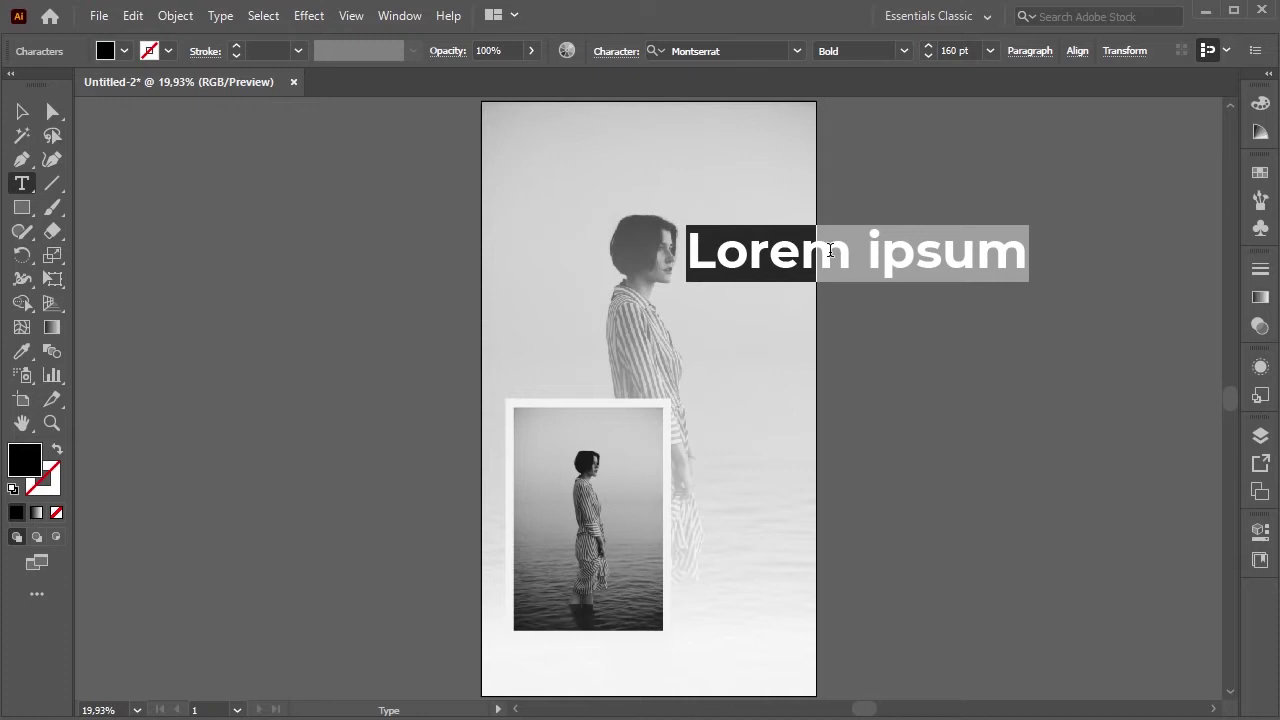
type("FASH")
type("IO")
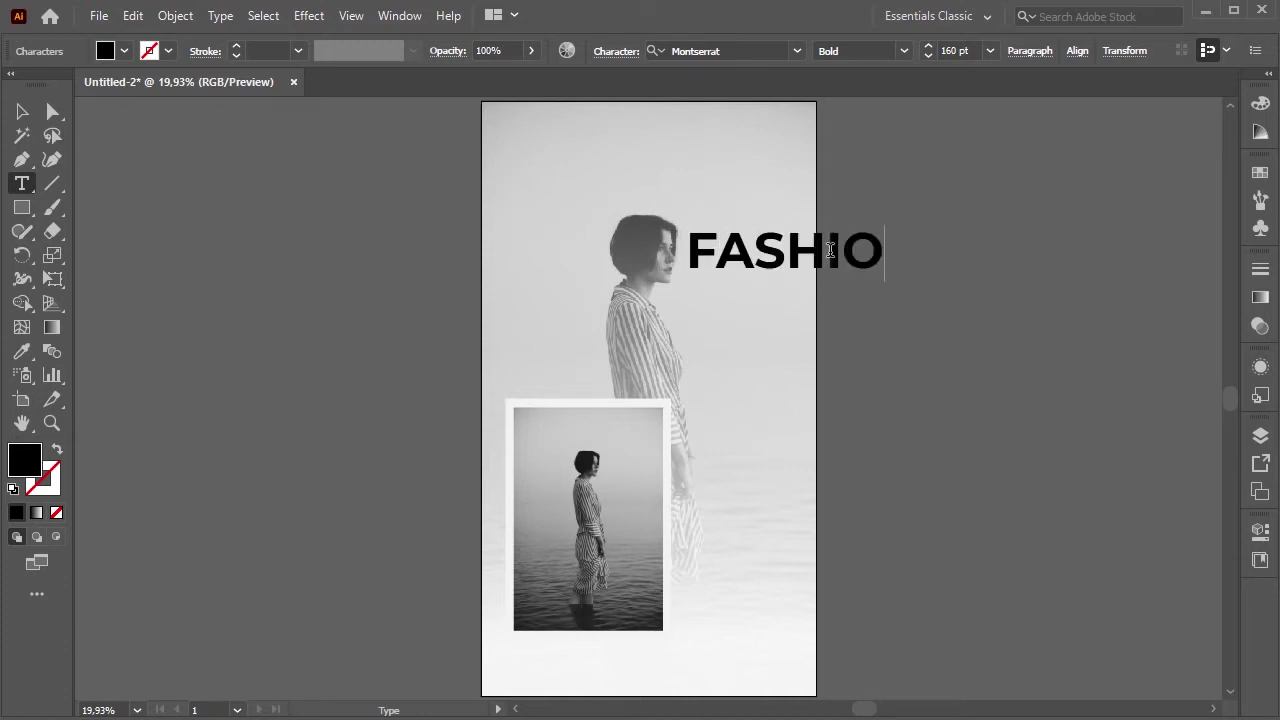
type("N MONOLO")
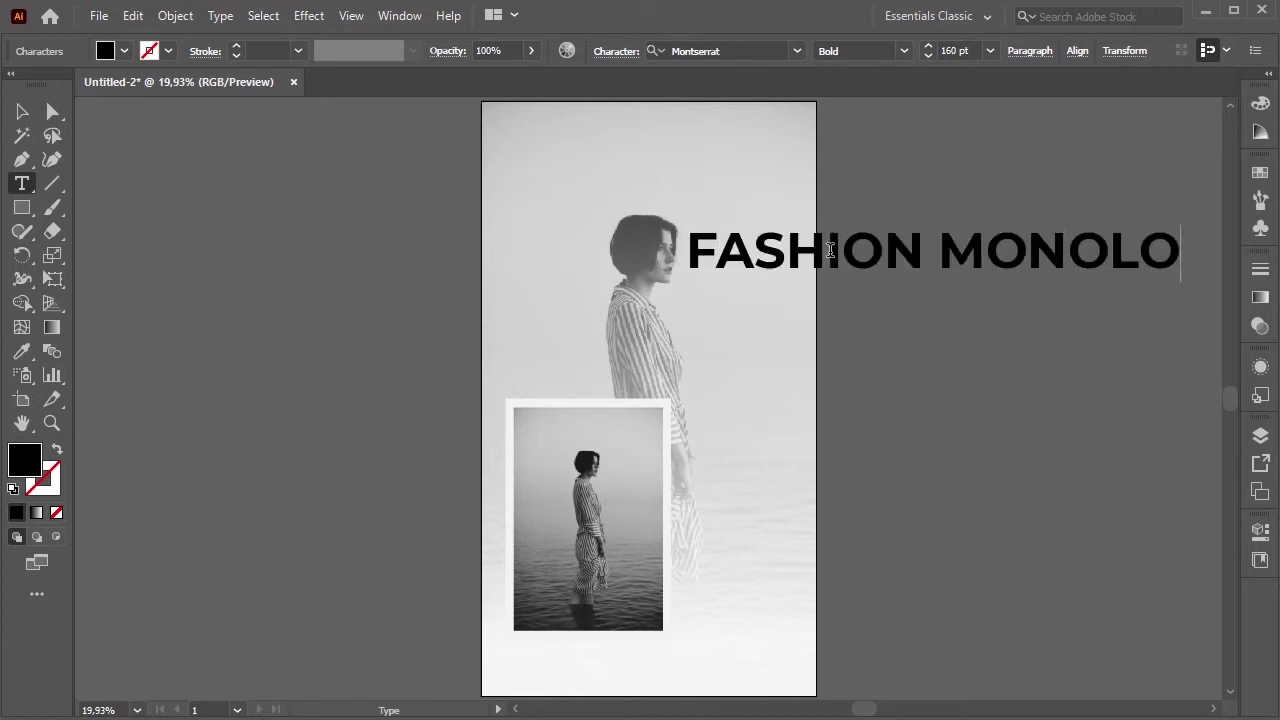
type("G")
left_click(22, 111)
- Make the headline dark grey, rotate it 90° and place it on the artboard's right side
left_click(124, 49)
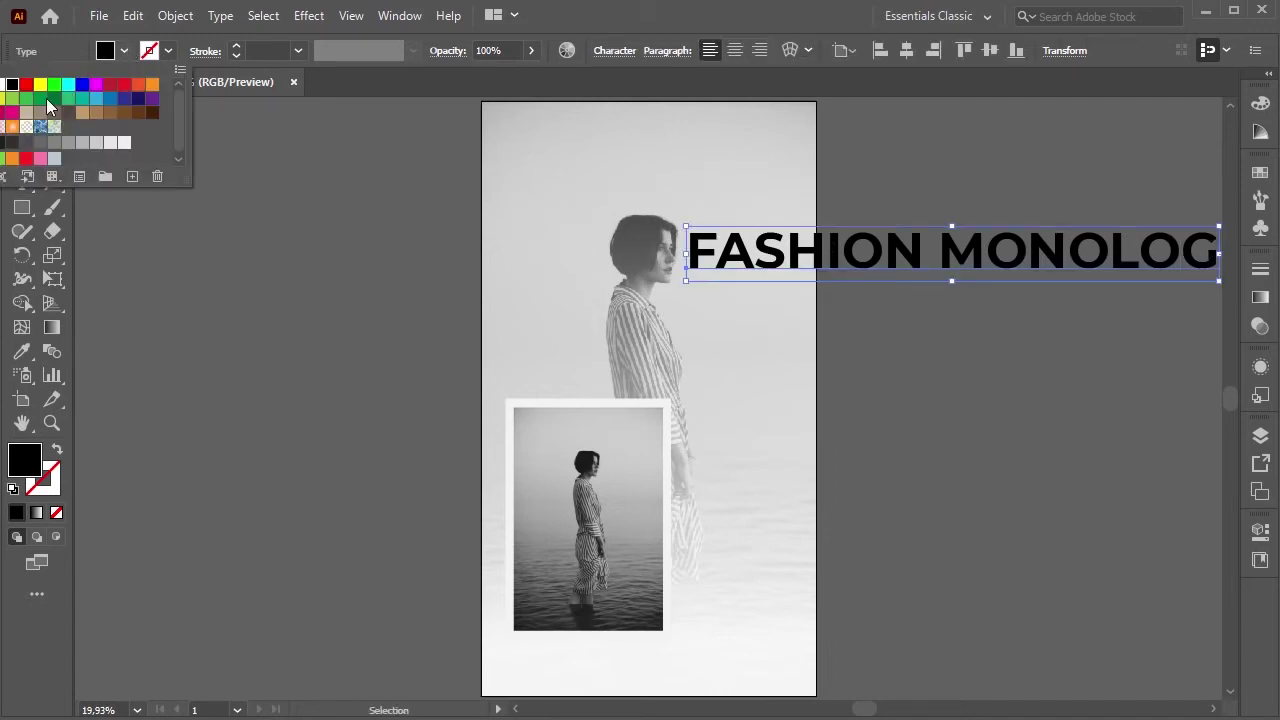
left_click(19, 142)
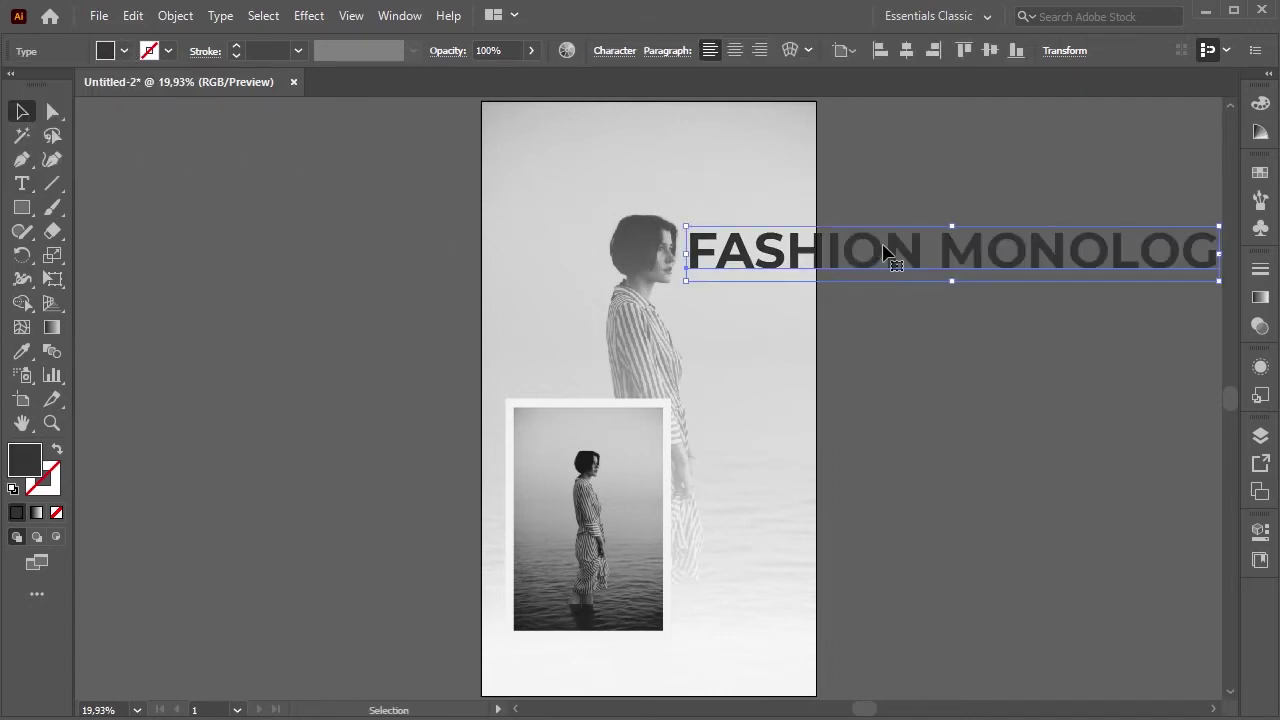
left_click_drag(900, 251, 784, 251)
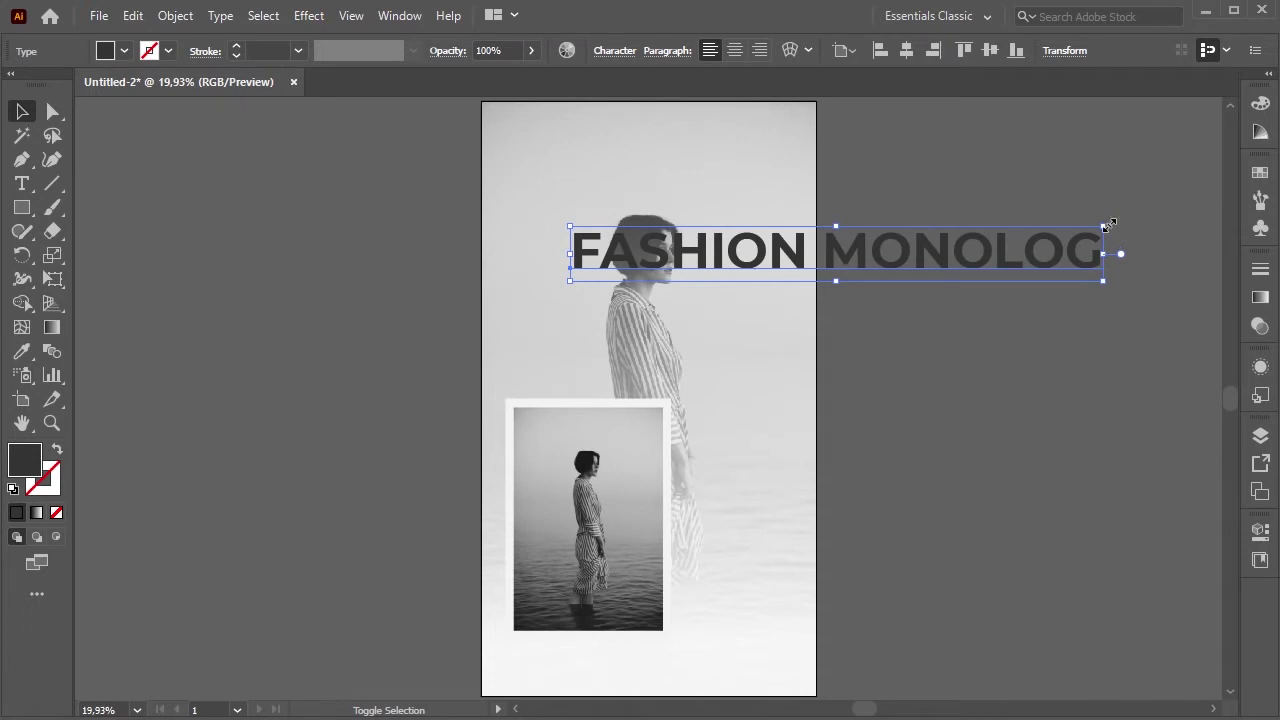
left_click_drag(1107, 226, 922, 538)
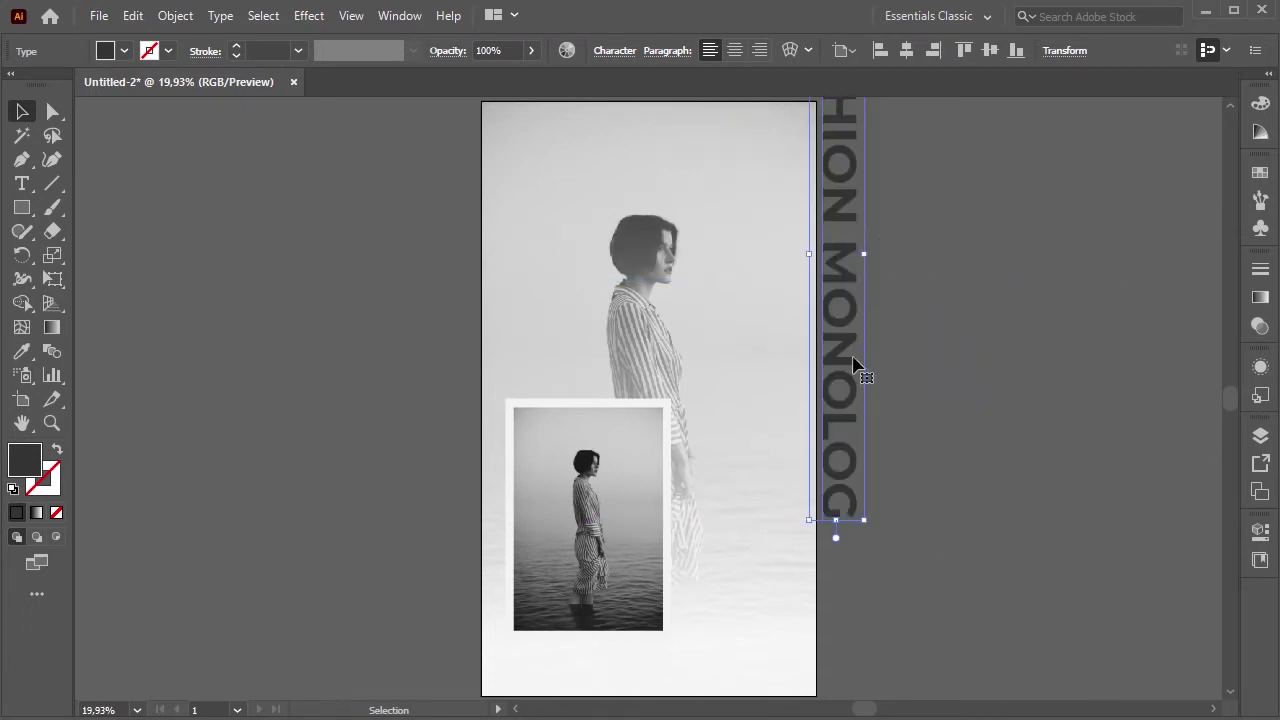
left_click_drag(855, 365, 785, 494)
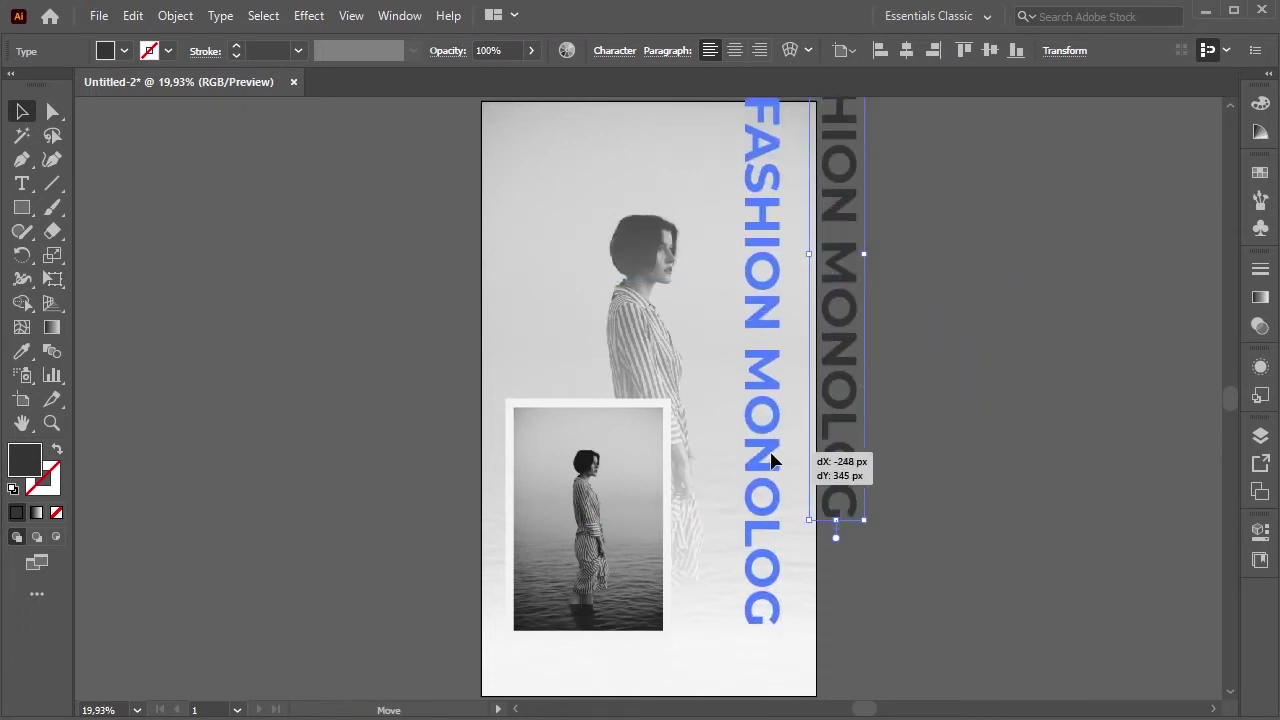
- Reduce the headline's font size and slide it further down the right edge
left_click(614, 50)
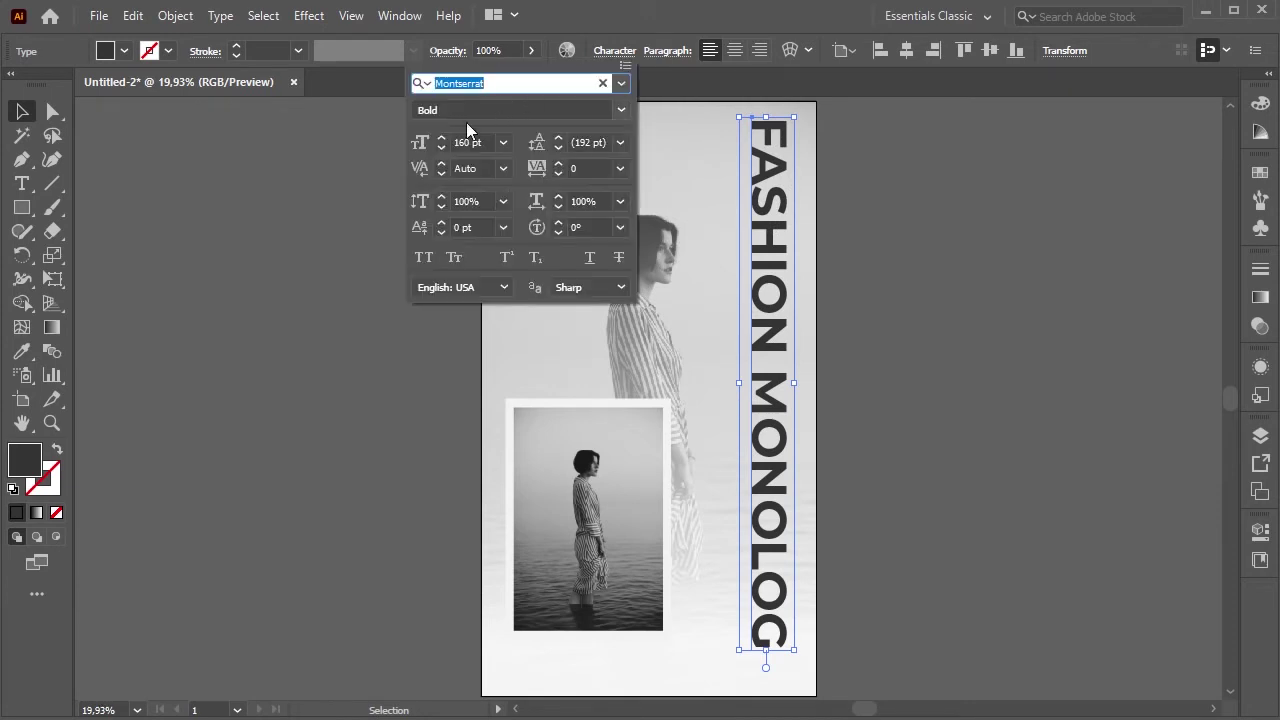
left_click(475, 142)
scroll(481, 141, "down", 3)
scroll(481, 141, "down", 5)
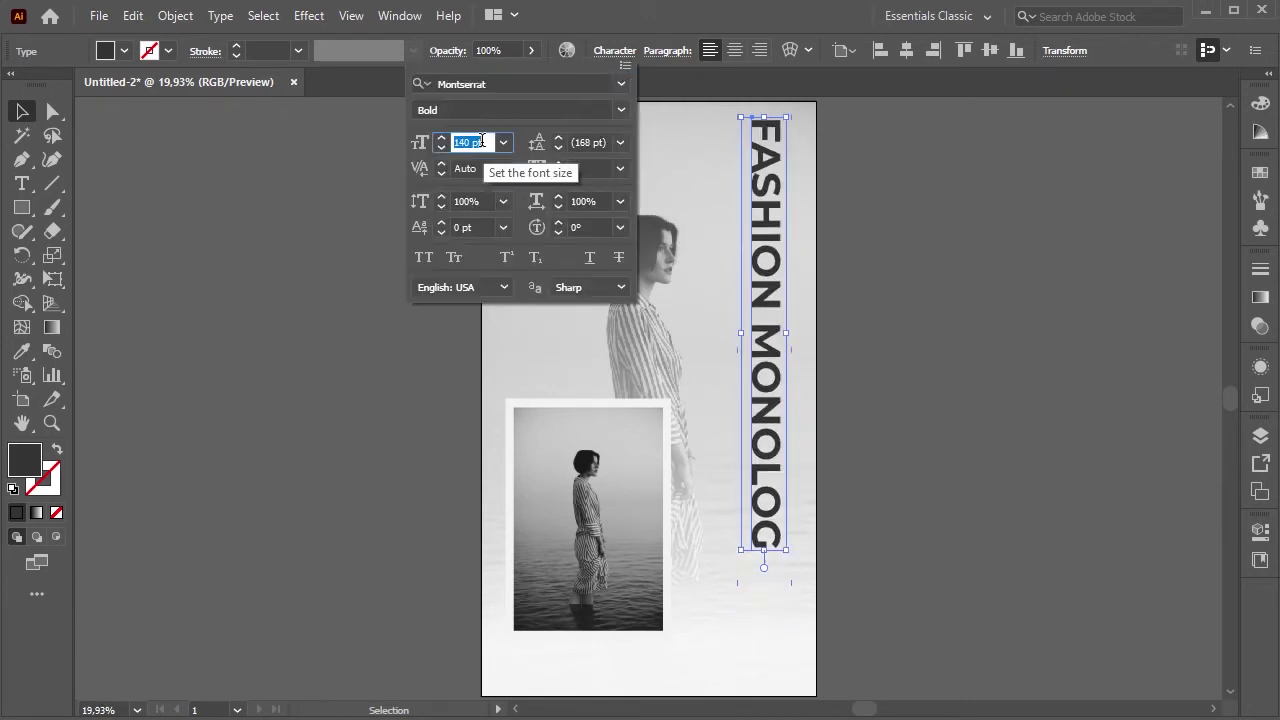
scroll(481, 141, "down", 1)
scroll(481, 141, "down", 4)
key("Return")
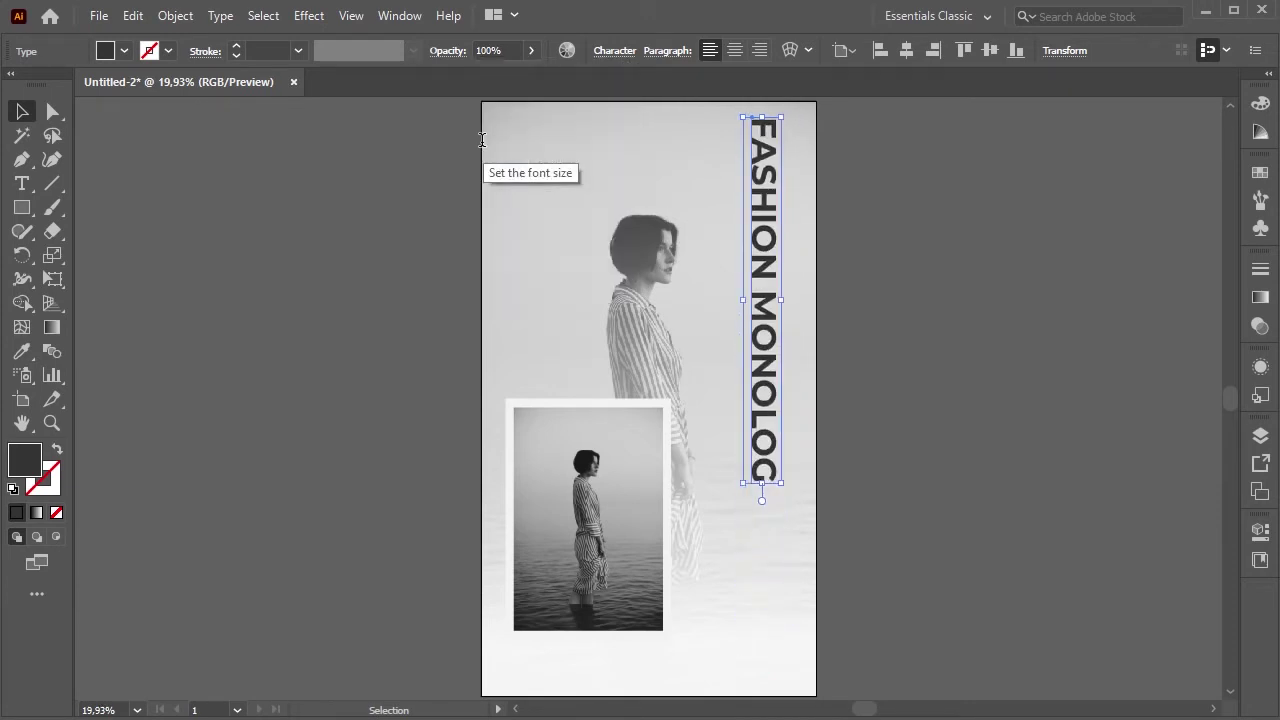
mouse_move(757, 180)
left_mouse_down()
mouse_move(791, 457)
mouse_move(789, 435)
left_mouse_up()
left_click(695, 373)
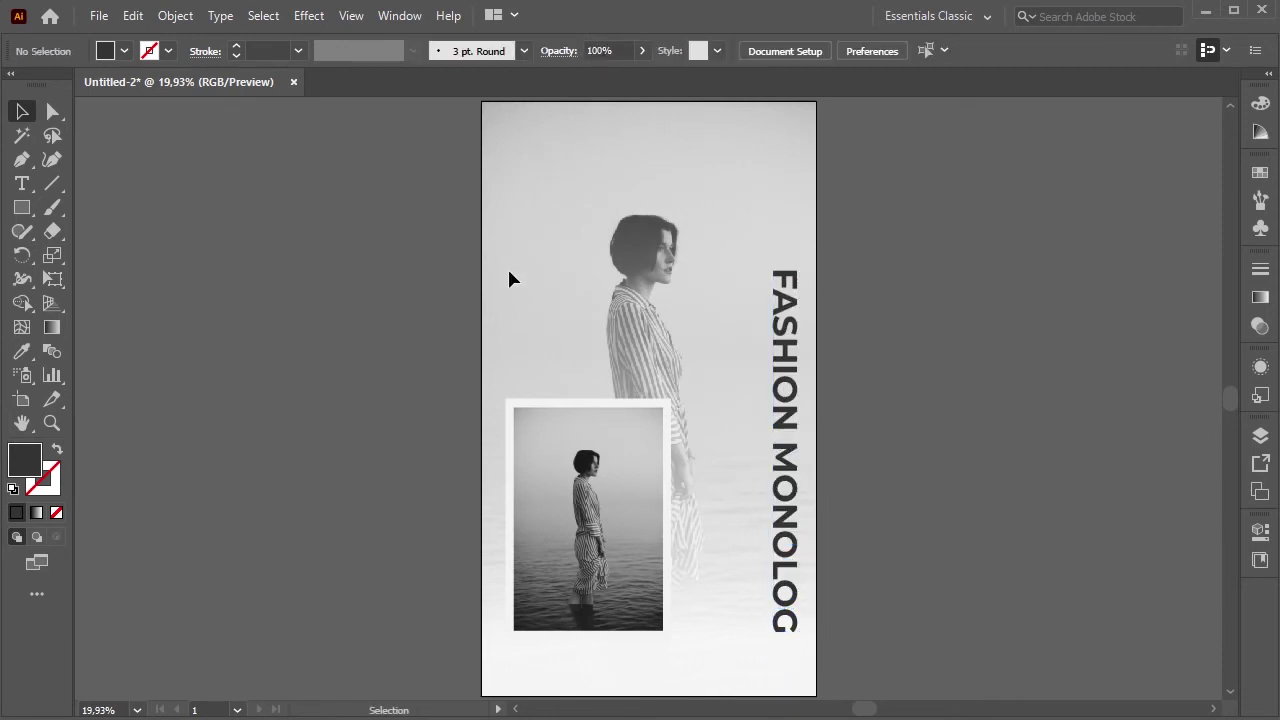
- Add a SemiBold 80 pt text line reading 'GRAY POWER' near the portrait's chin
left_click(22, 184)
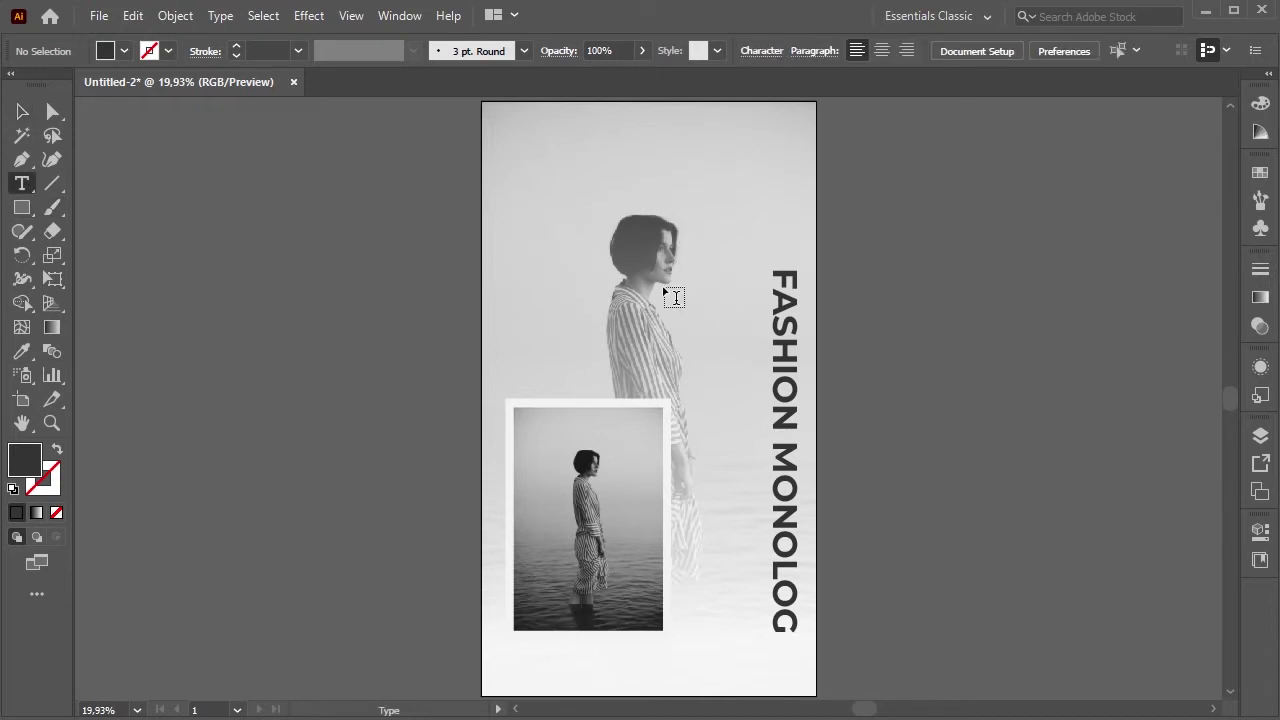
left_click(902, 50)
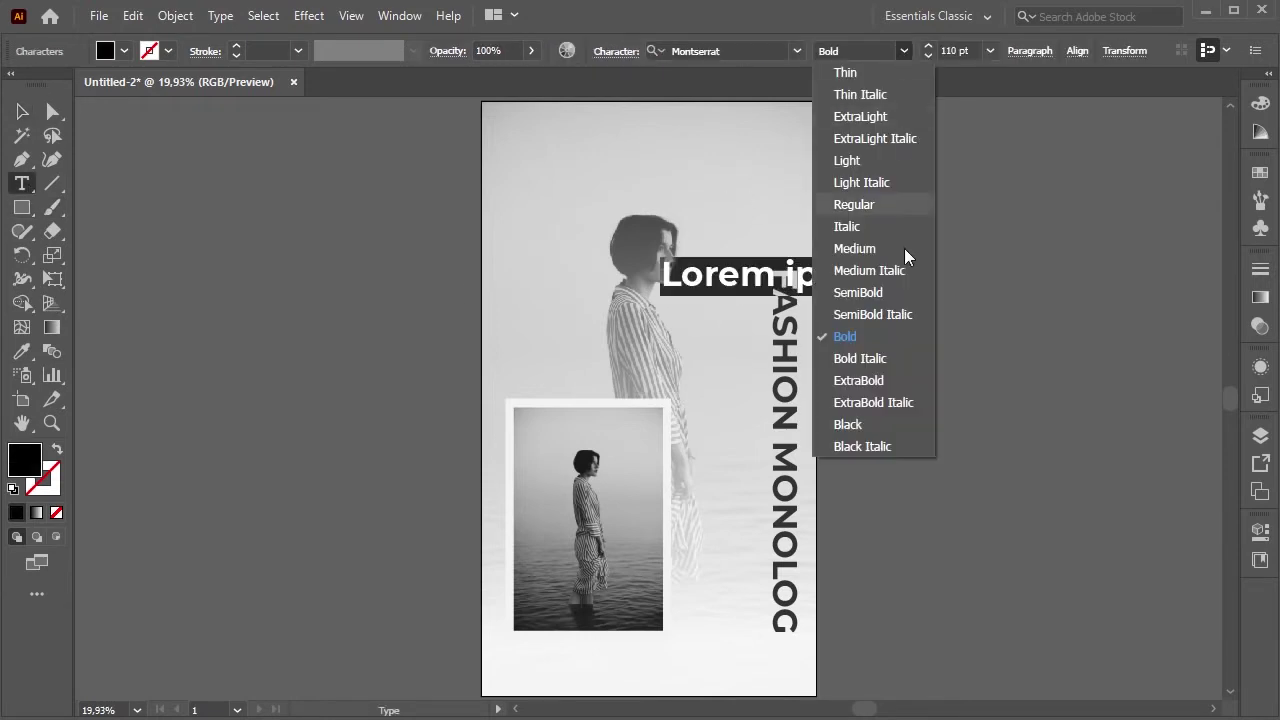
left_click(887, 294)
left_click(927, 57)
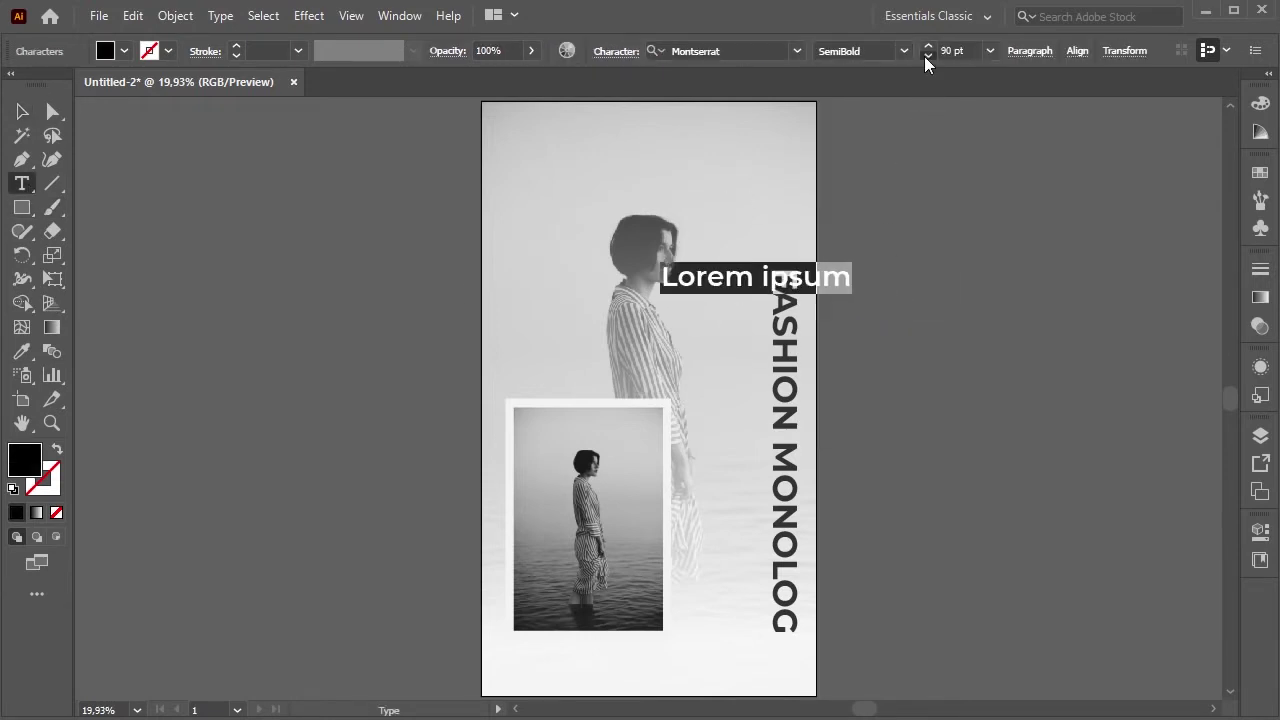
left_click(927, 57)
left_click(927, 57)
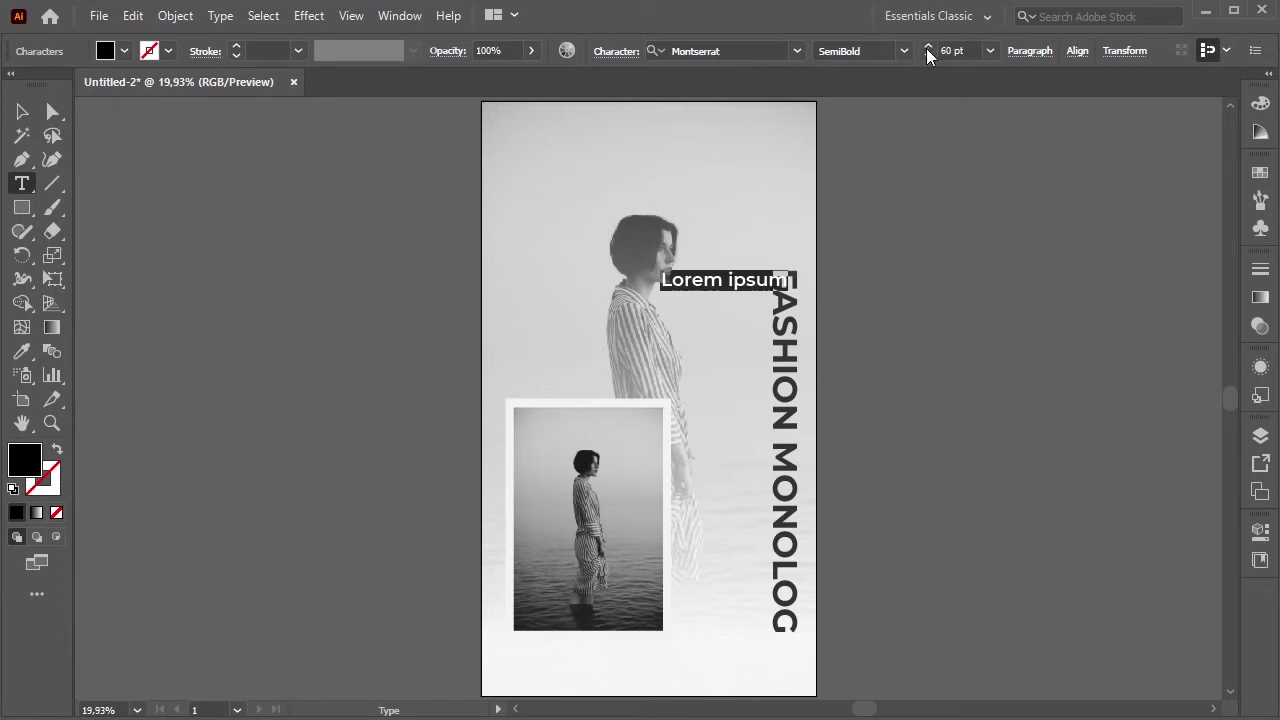
left_click(927, 46)
left_click(927, 46)
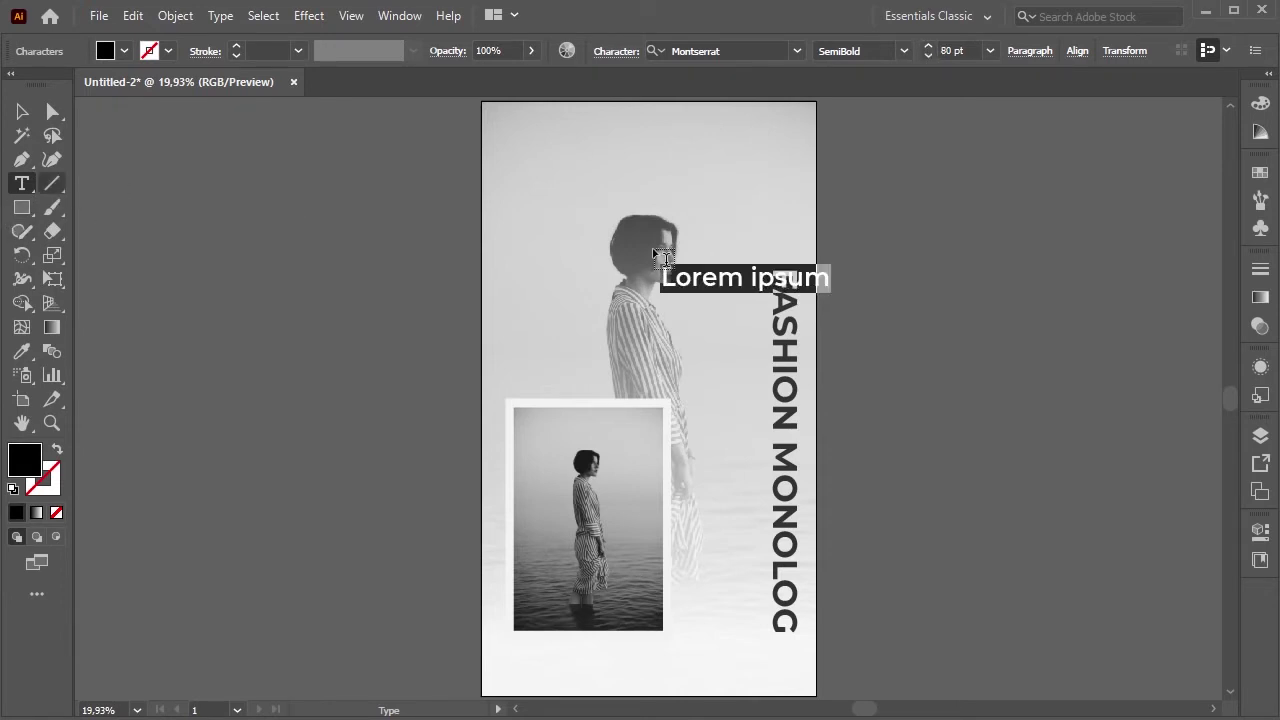
left_click(690, 285, "ctrl")
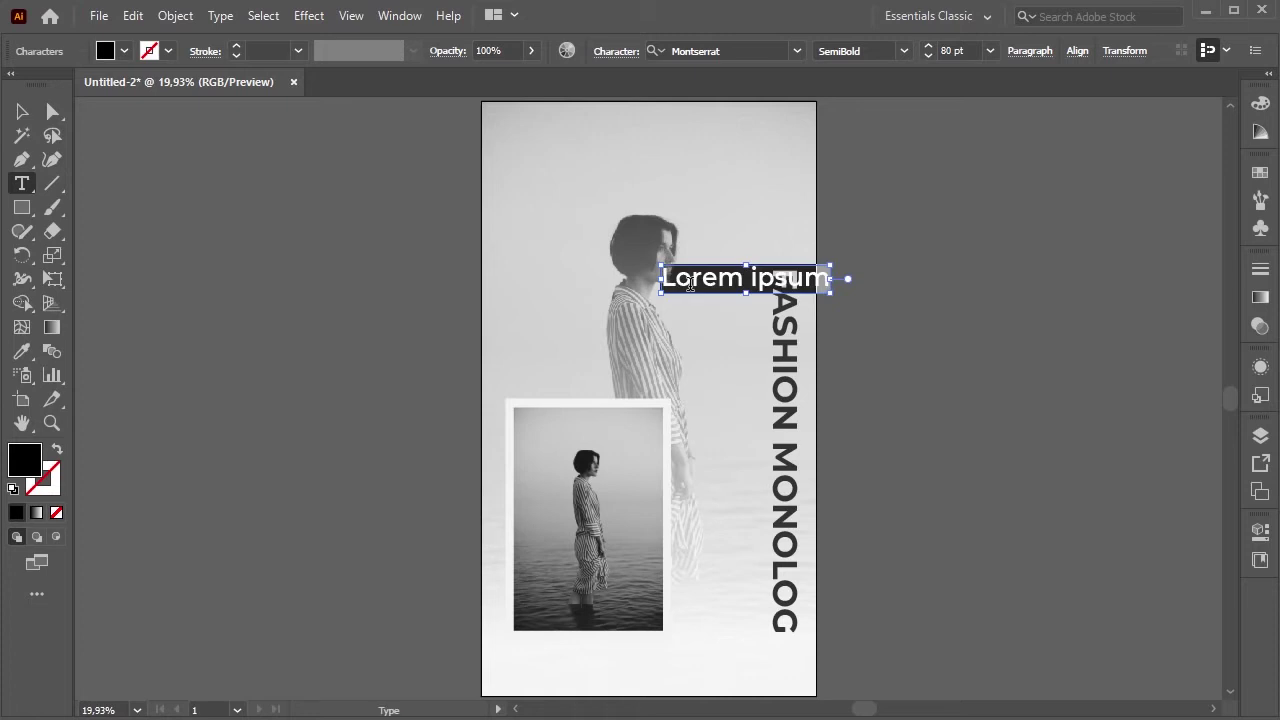
triple_click(690, 285)
type("G")
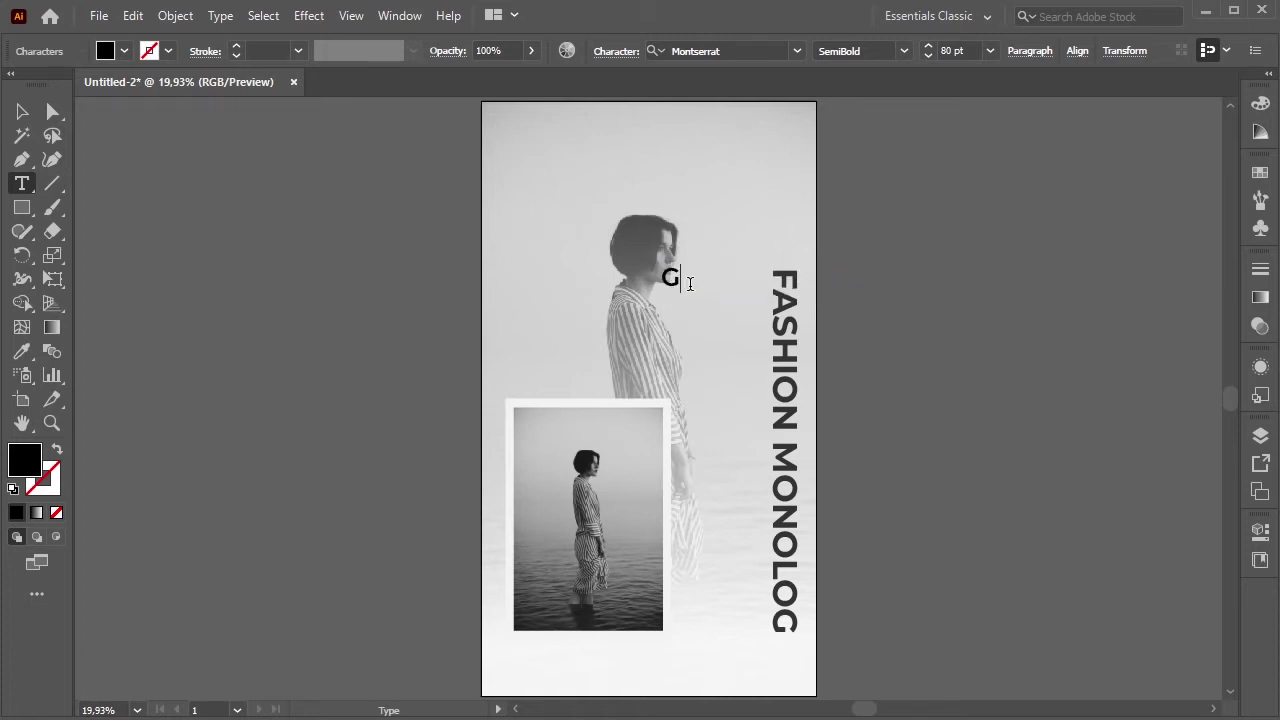
type("RAY ")
type("POWE")
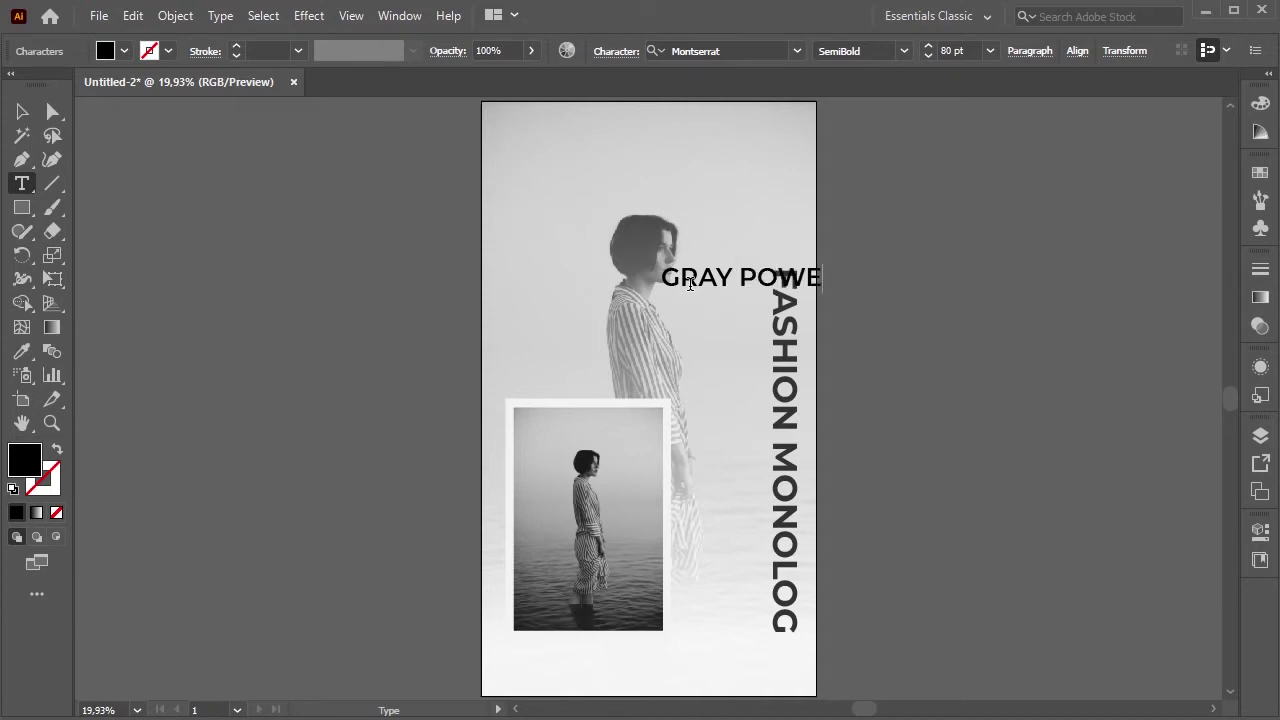
type("R")
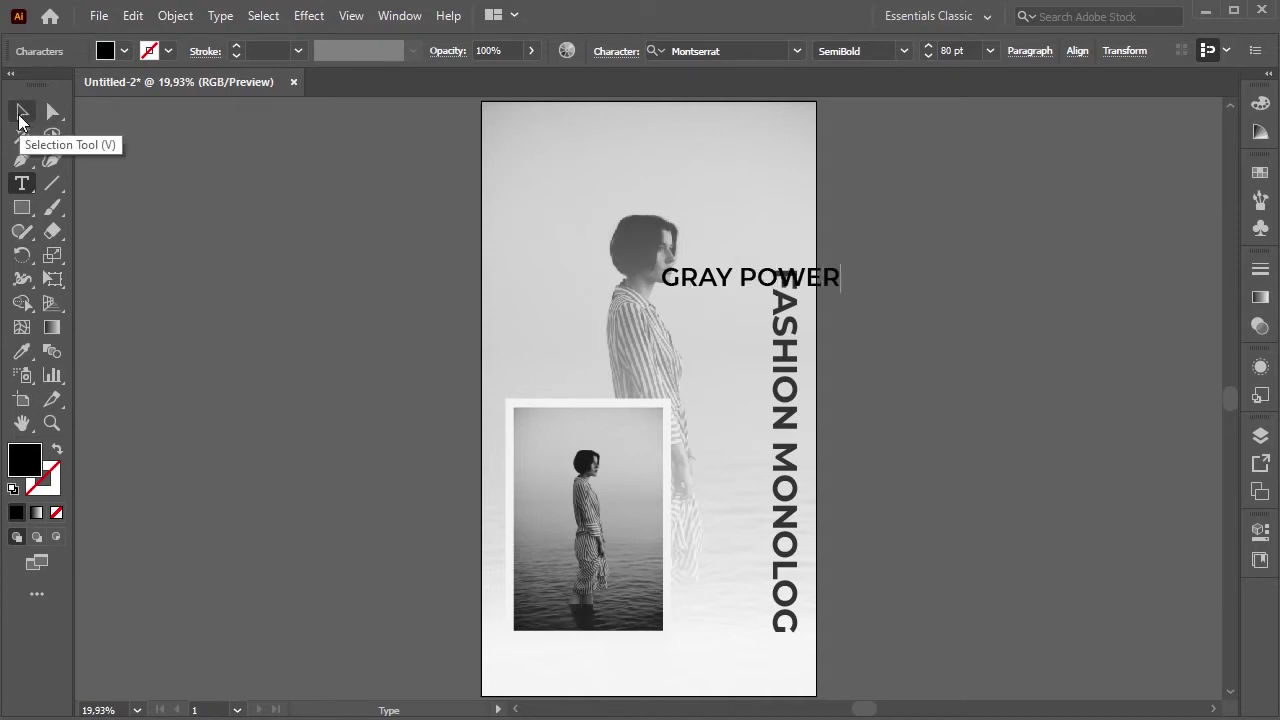
- Rotate GRAY POWER 90°, move it beside FASHION MONOLOG, and fill it dark gray
left_click(22, 112)
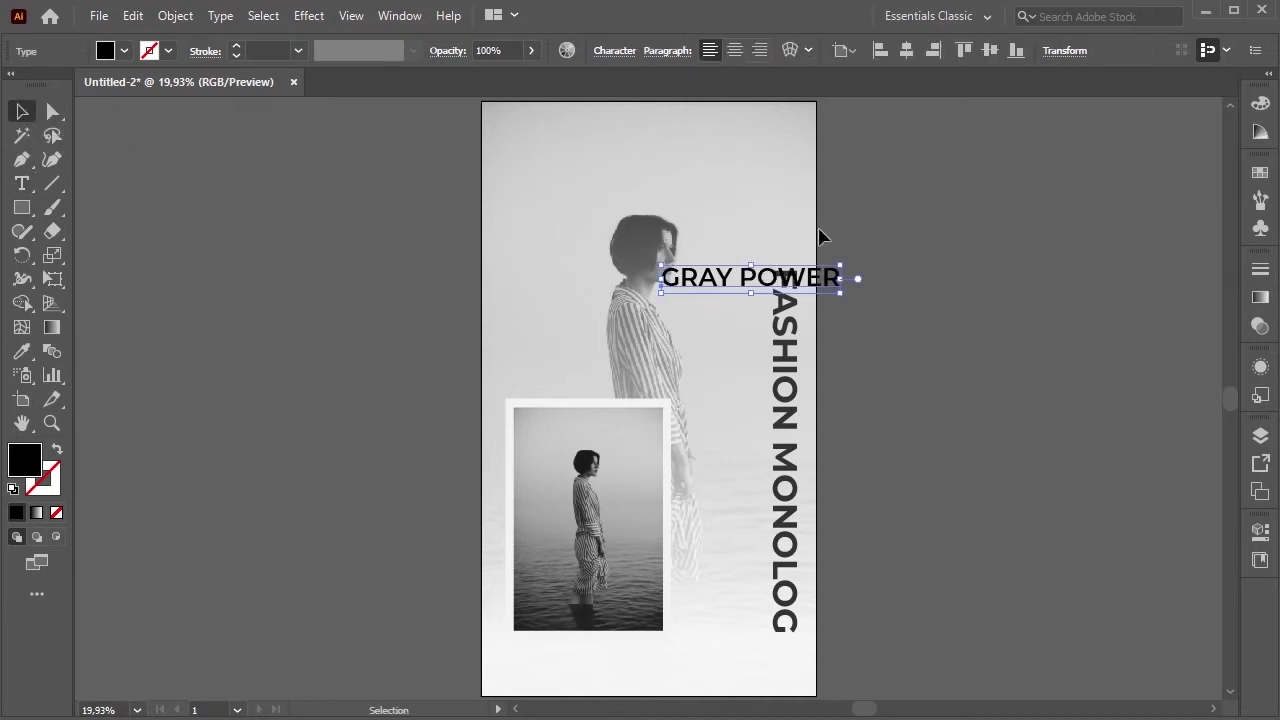
left_click_drag(846, 270, 846, 366)
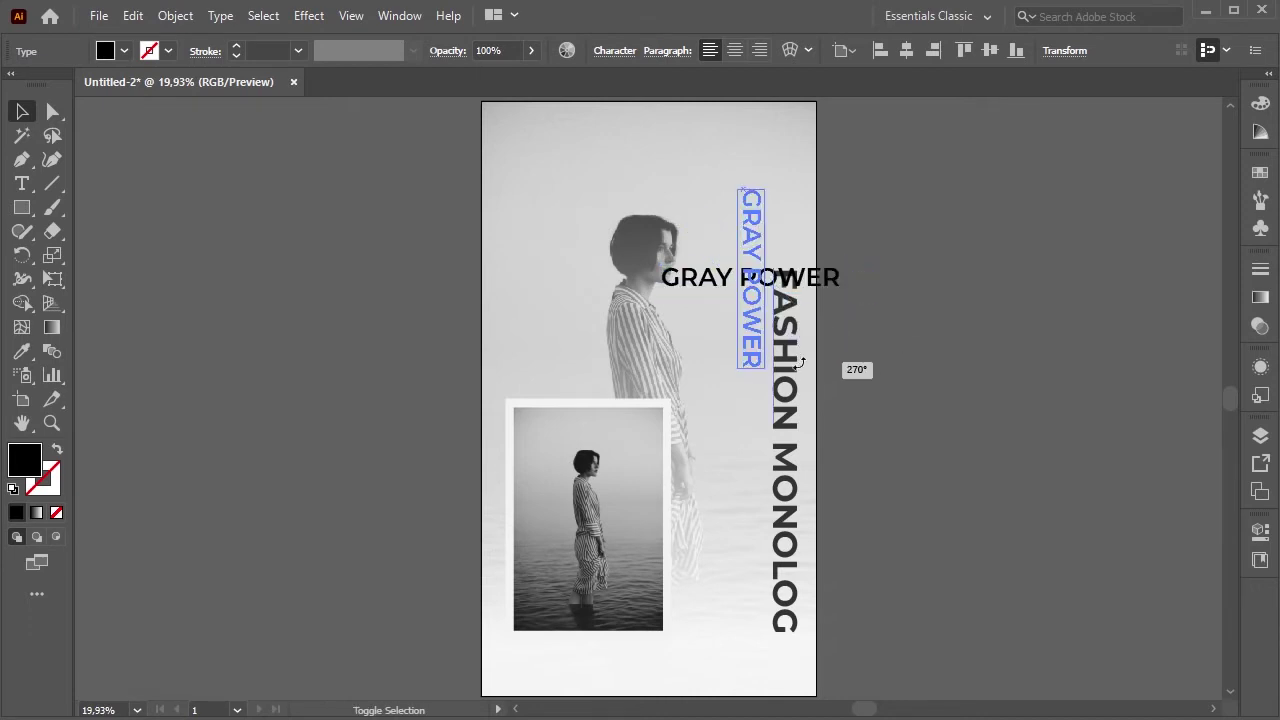
left_click_drag(750, 232, 745, 505)
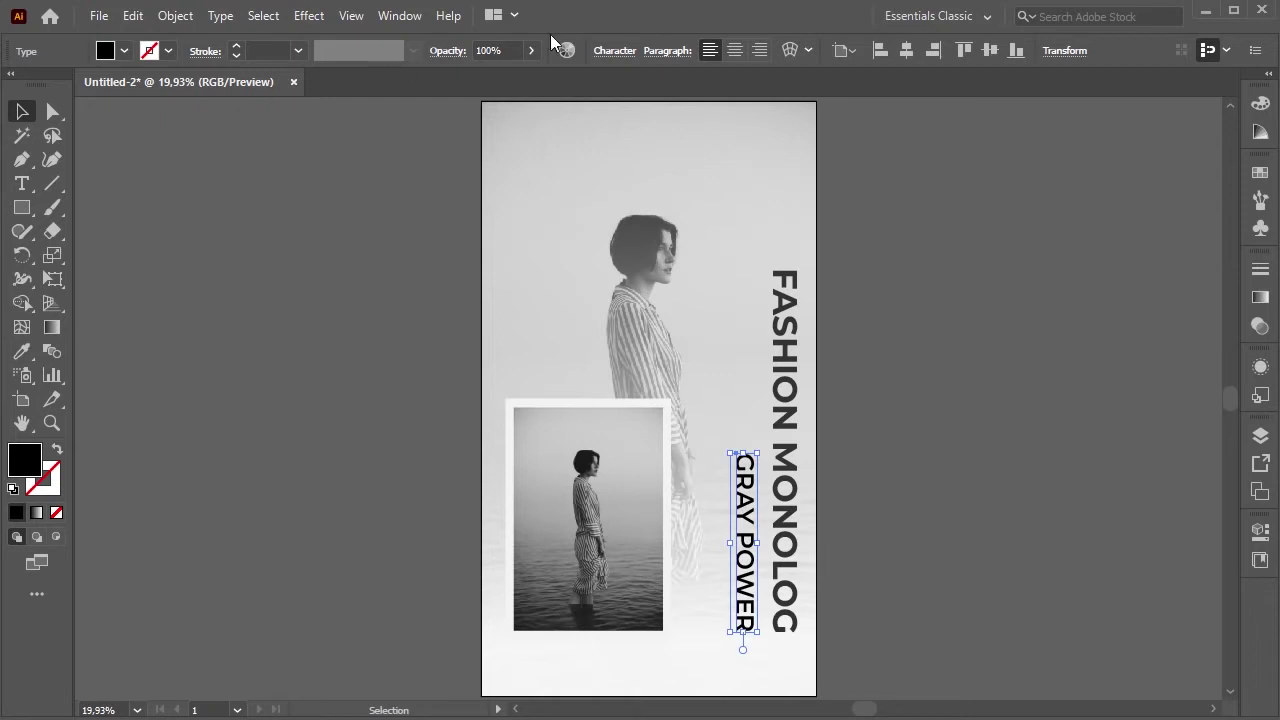
left_click(124, 50)
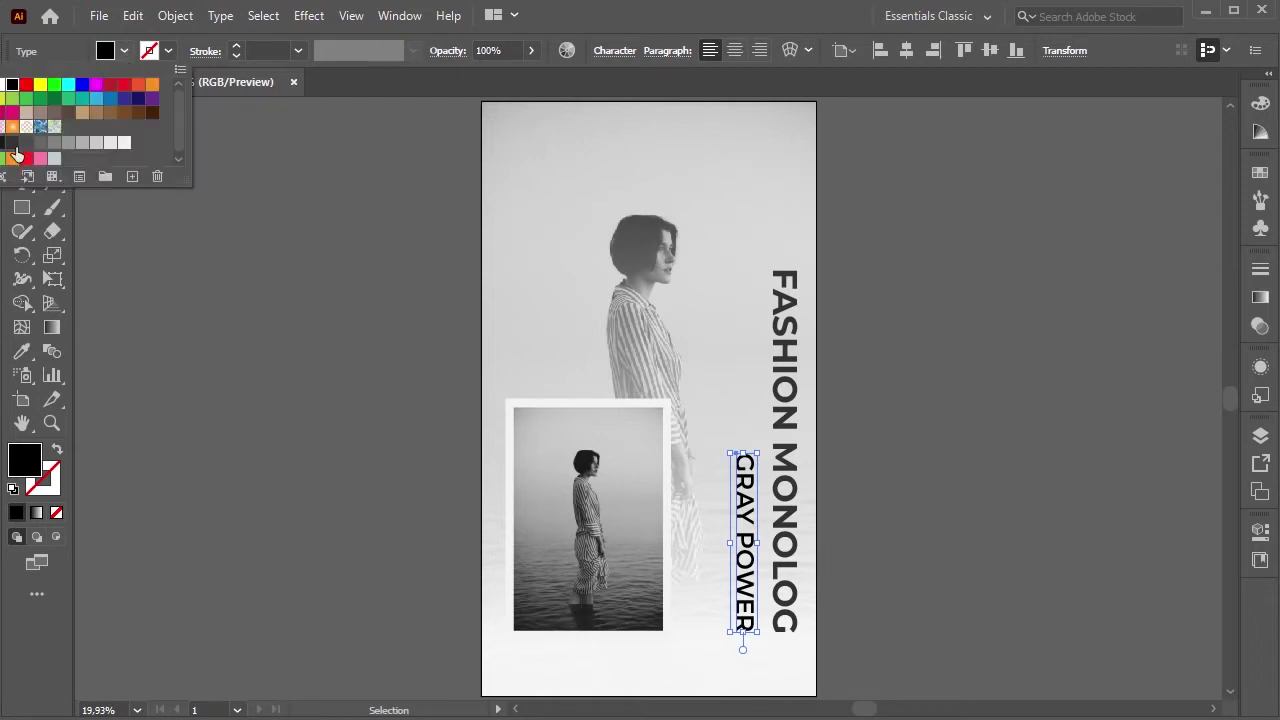
left_click(18, 152)
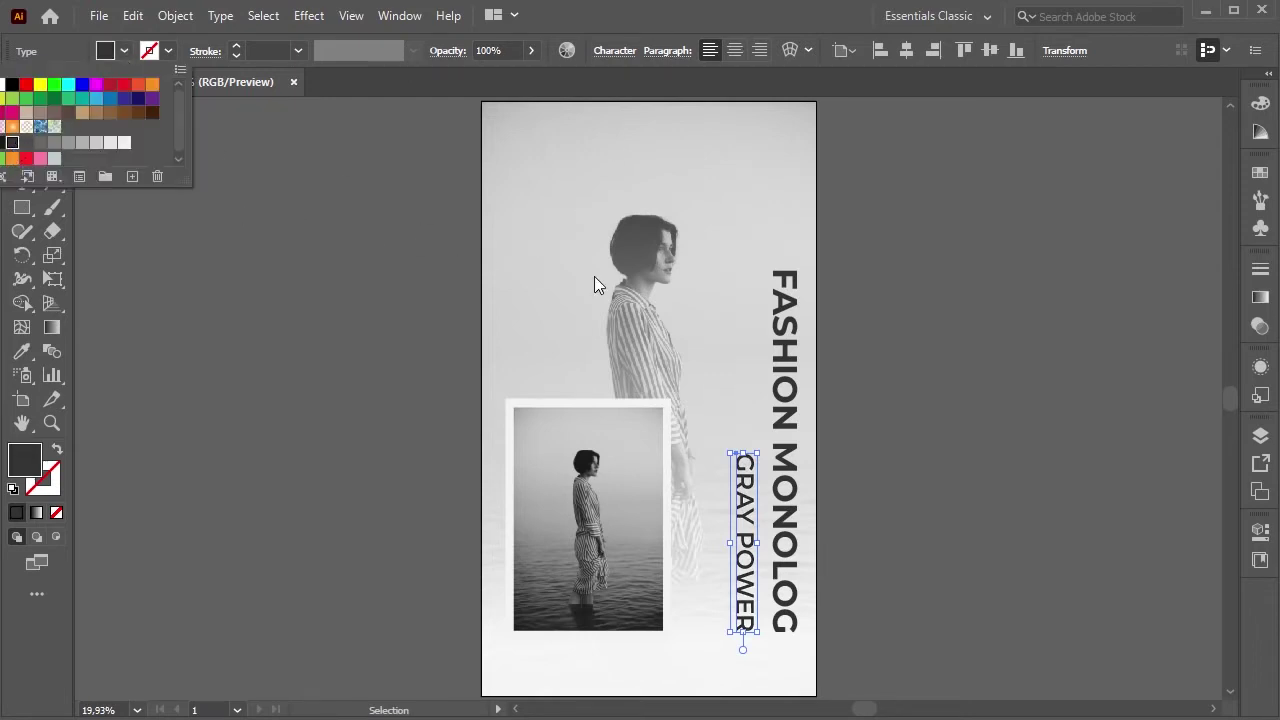
left_click(727, 201)
left_click(750, 490)
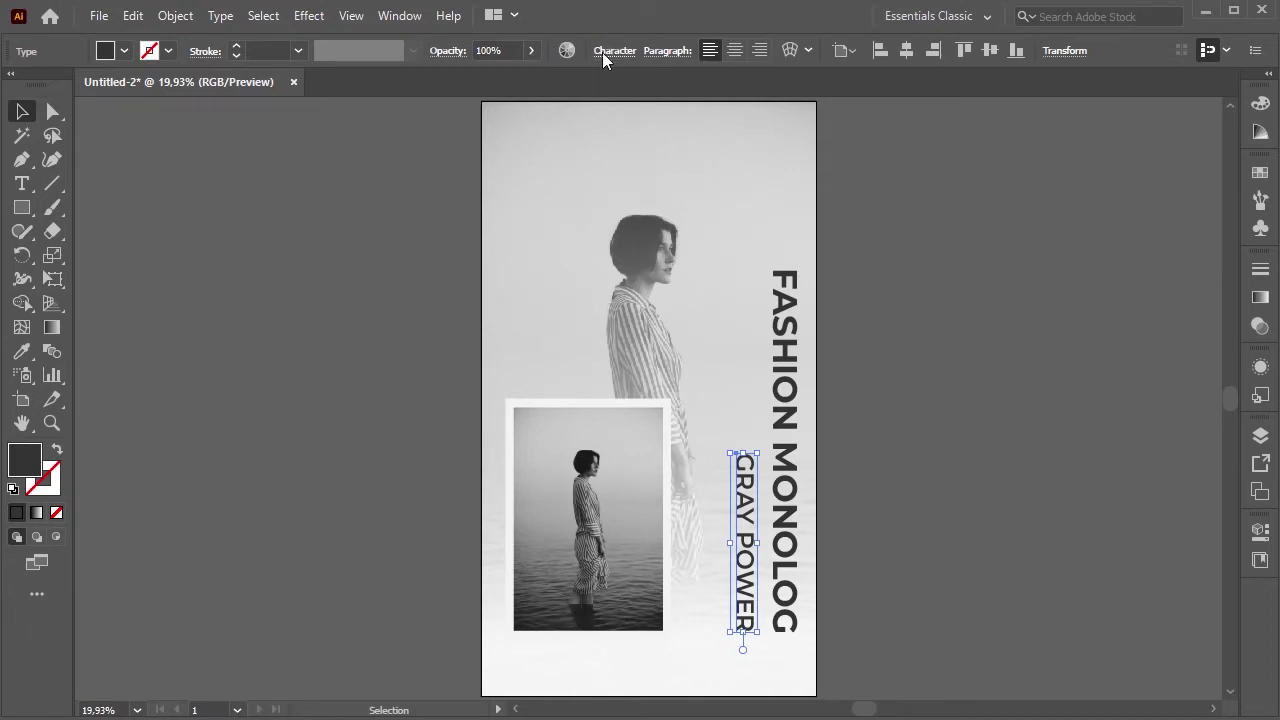
left_click(753, 380)
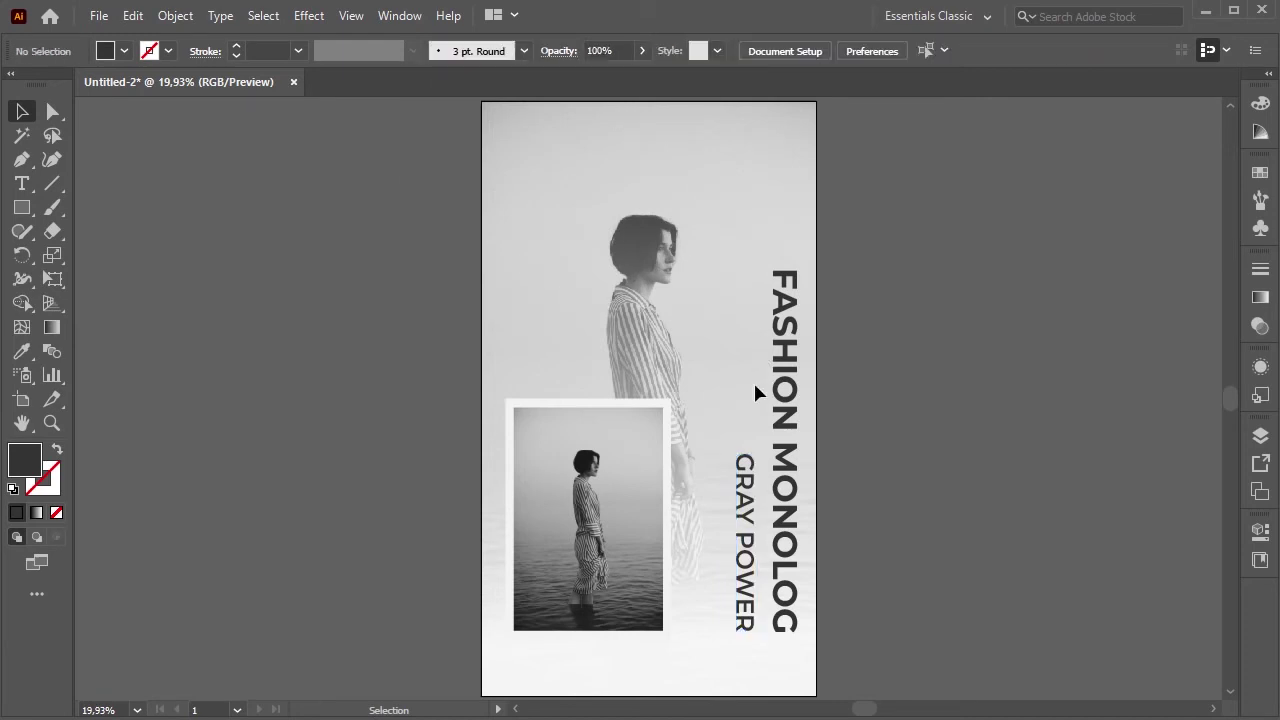
left_click(750, 468)
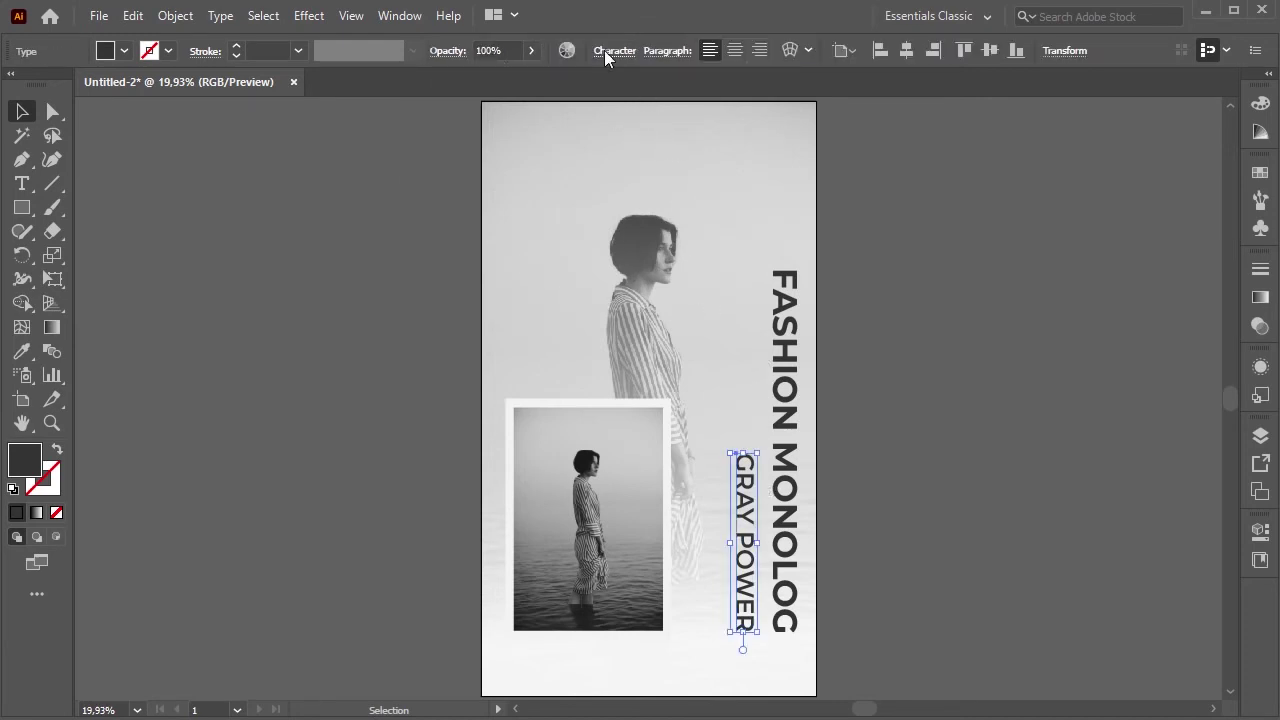
- Set GRAY POWER to Bold and nudge it slightly right beside the headline
left_click(604, 50)
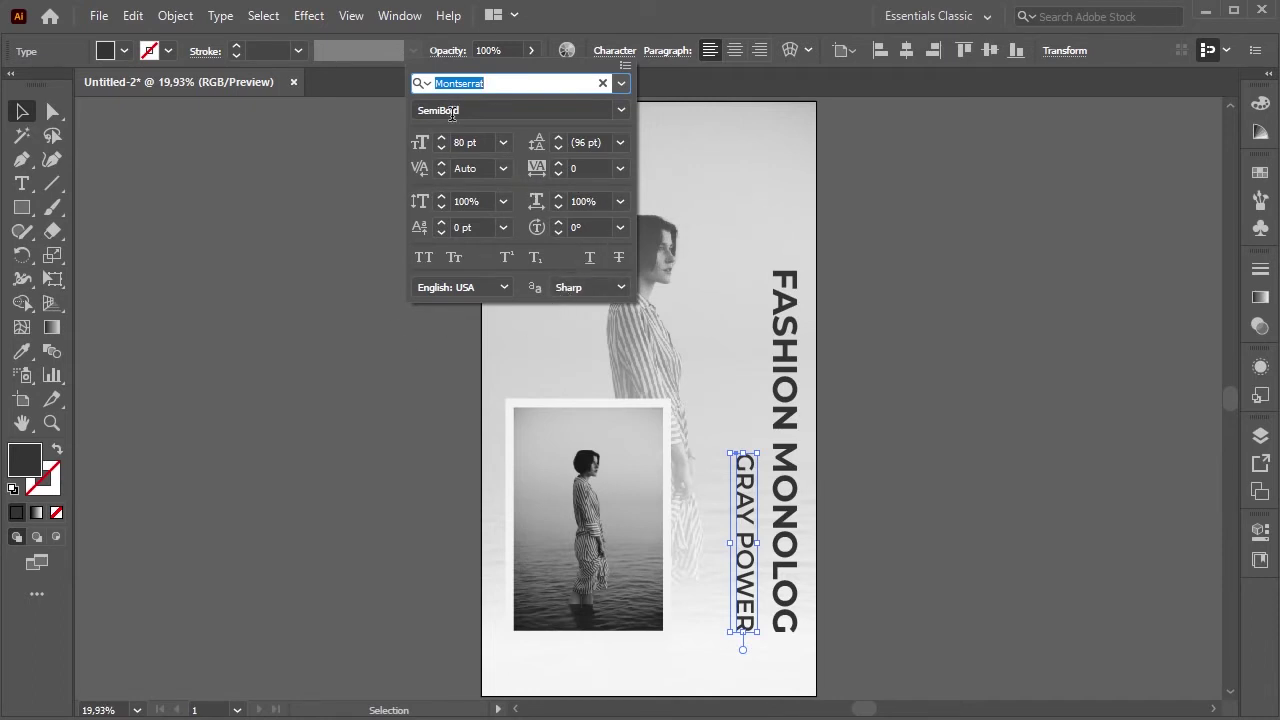
left_click(622, 111)
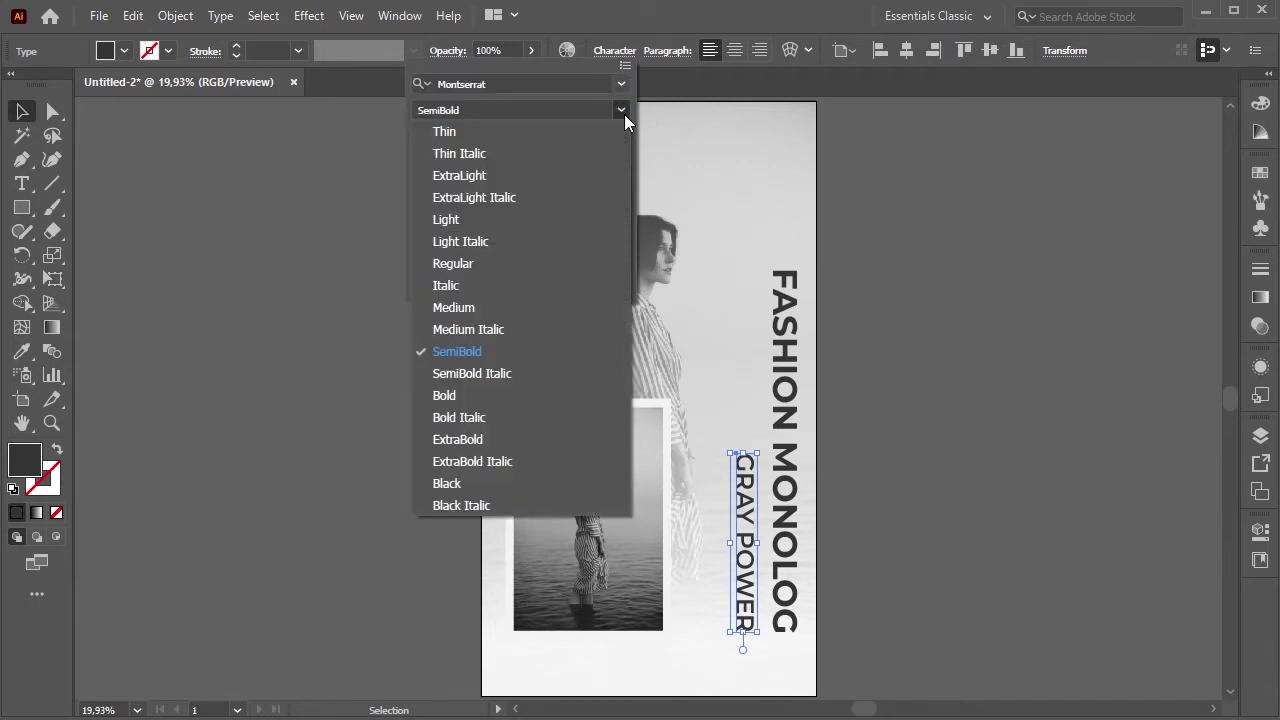
left_click(460, 395)
left_click(386, 400)
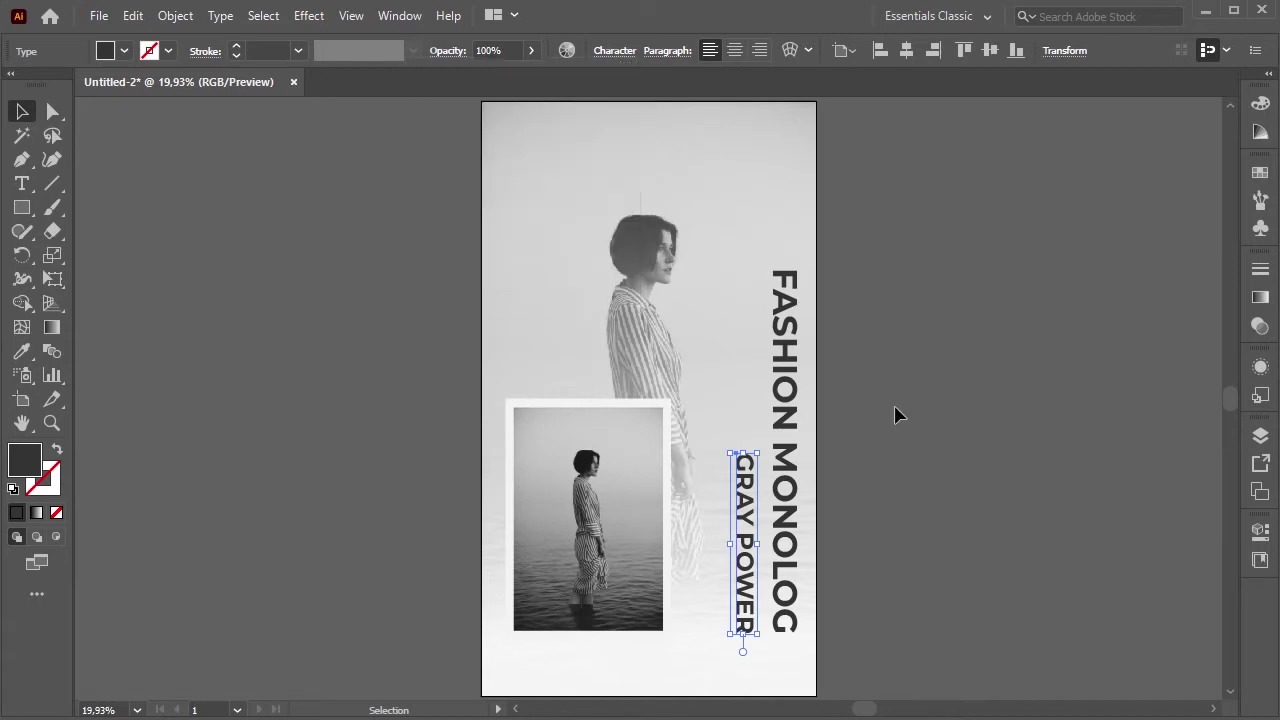
key("Right")
key("Right")
key("Right")
key("Right")
key("Right")
key("Right")
key("Right")
key("Right")
key("Right")
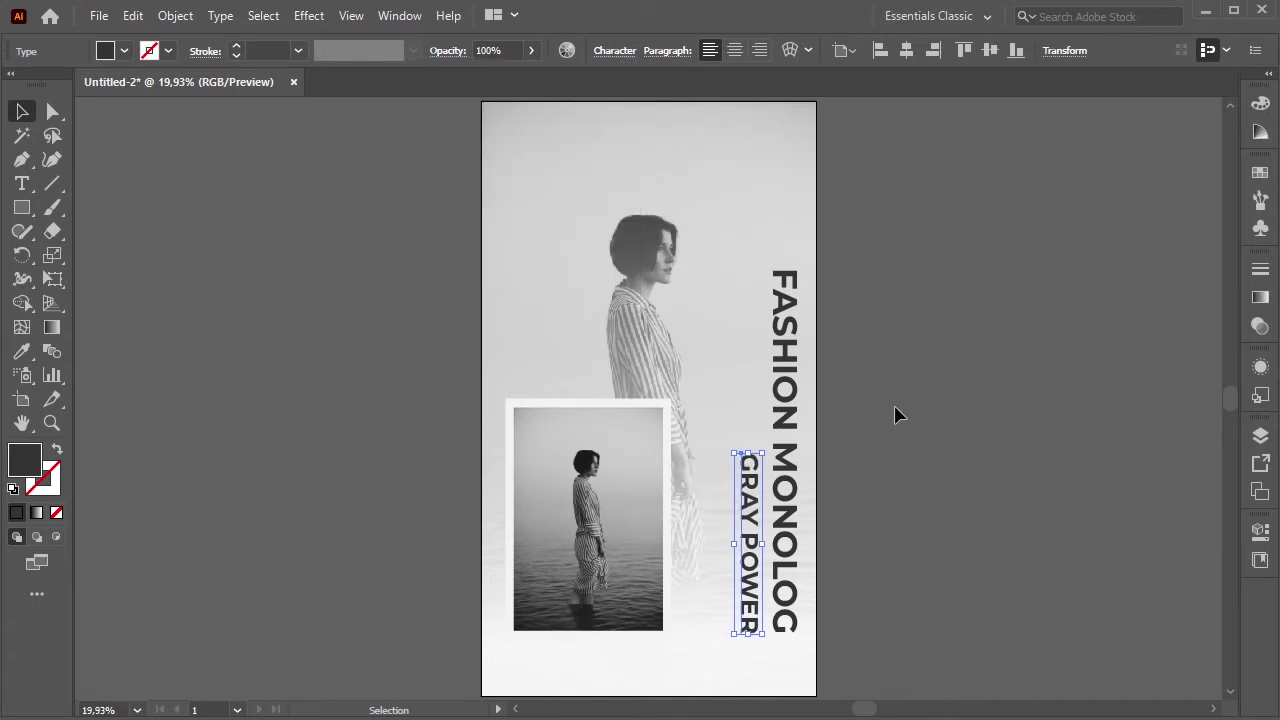
key("Right")
key("Right")
key("Right")
key("Right")
key("Right")
left_click(897, 414)
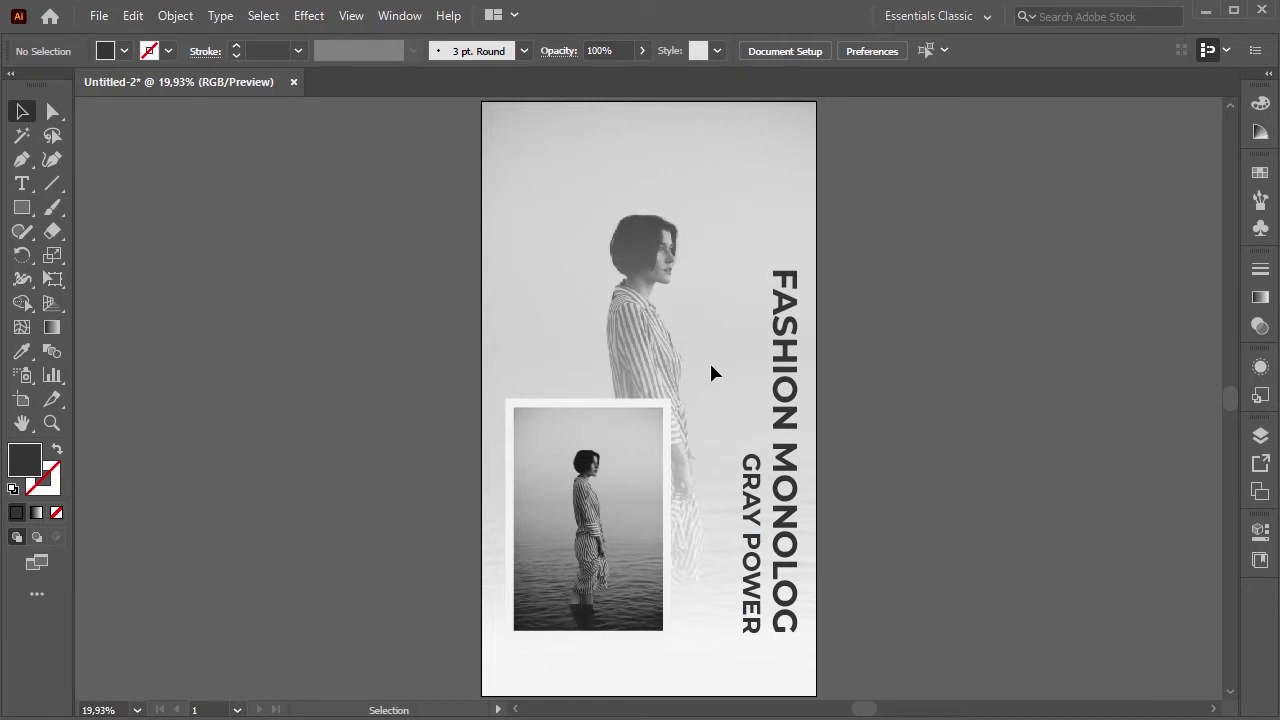
left_click_drag(713, 372, 800, 545)
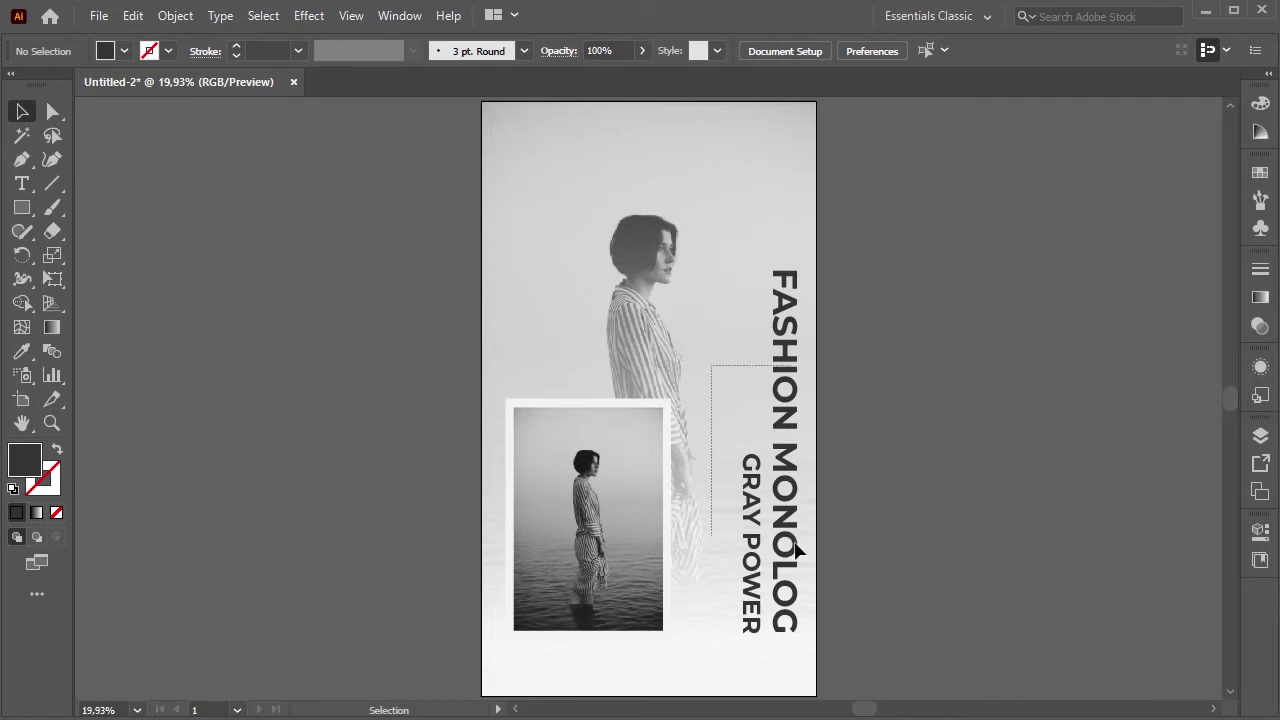
left_click(920, 434)
- Place a new text object near the top in Montserrat SemiBold 40 pt
left_click(24, 194)
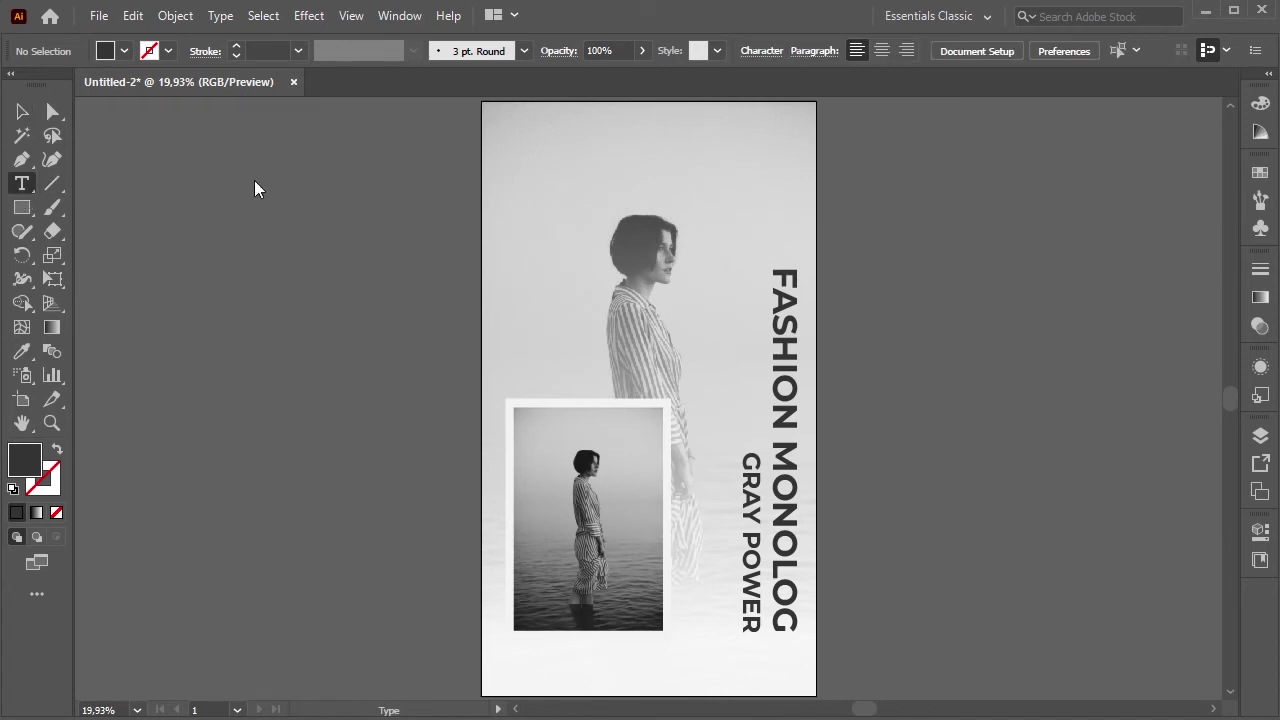
left_click(676, 228)
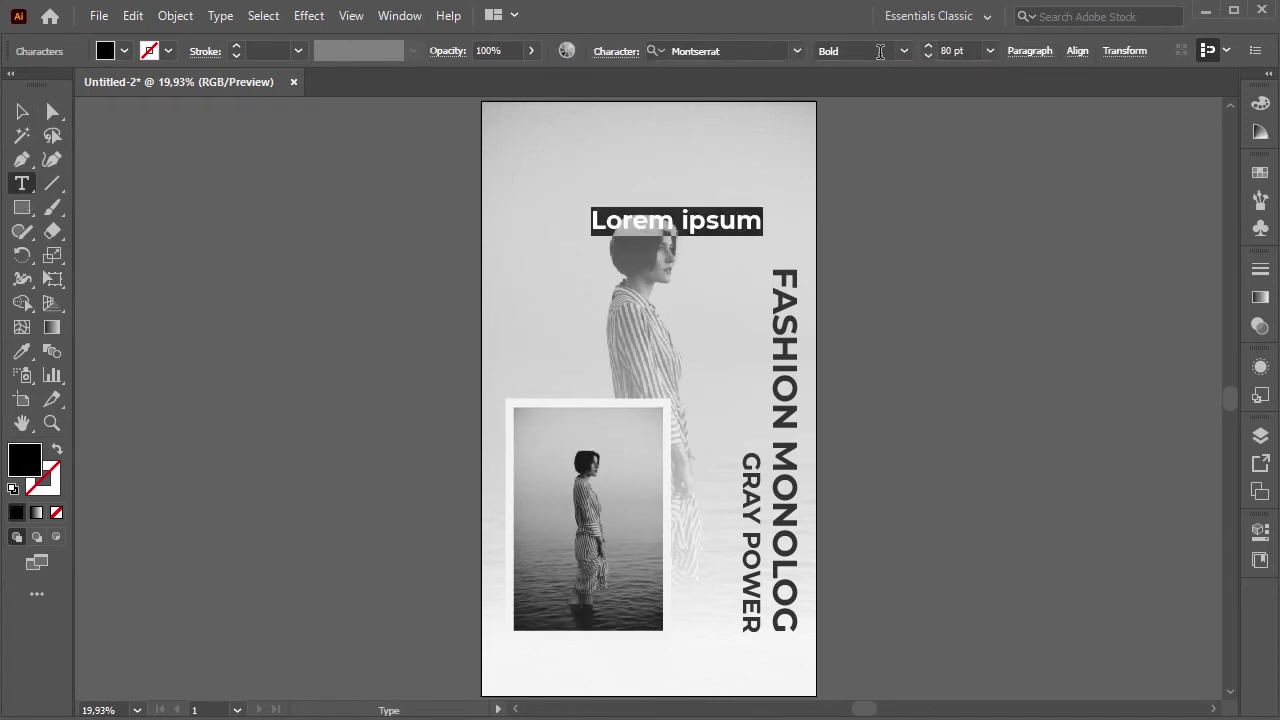
left_click(904, 50)
left_click(858, 292)
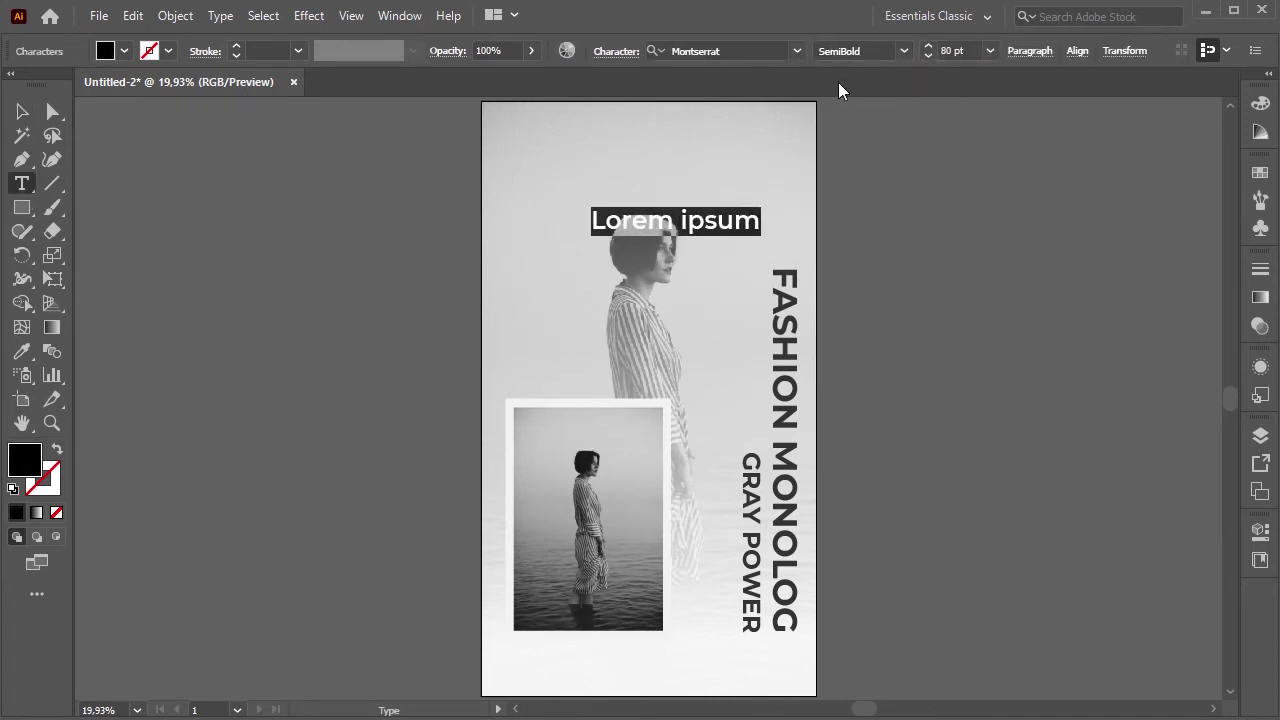
left_click(926, 56)
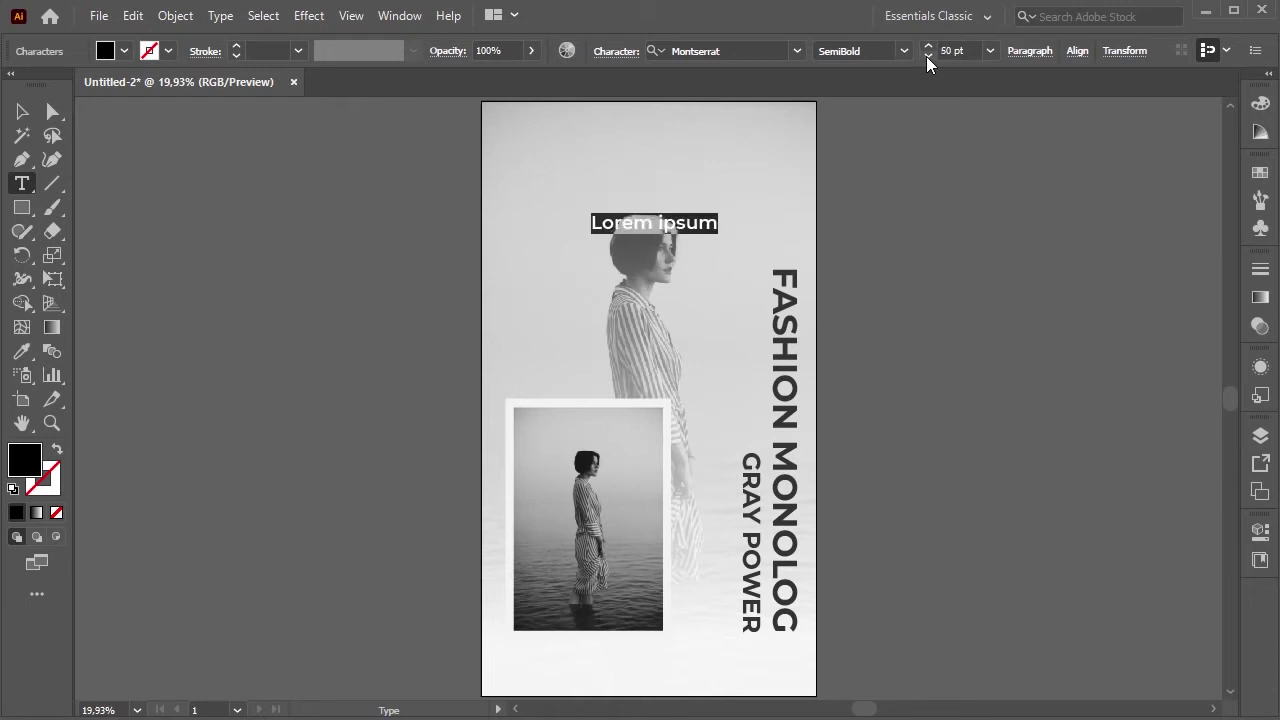
left_click(926, 56)
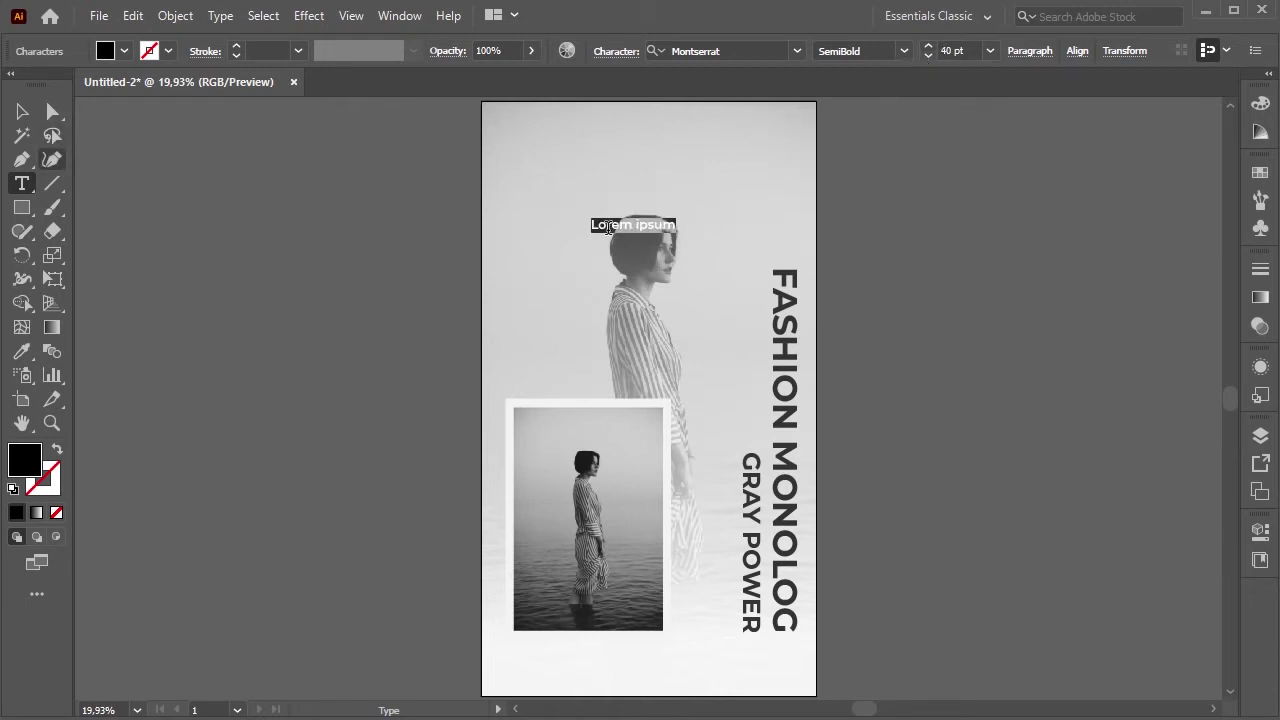
- Replace the placeholder with 'FASHION MONOCHROME INSTAGRAM STORY', correcting typos
key("Escape")
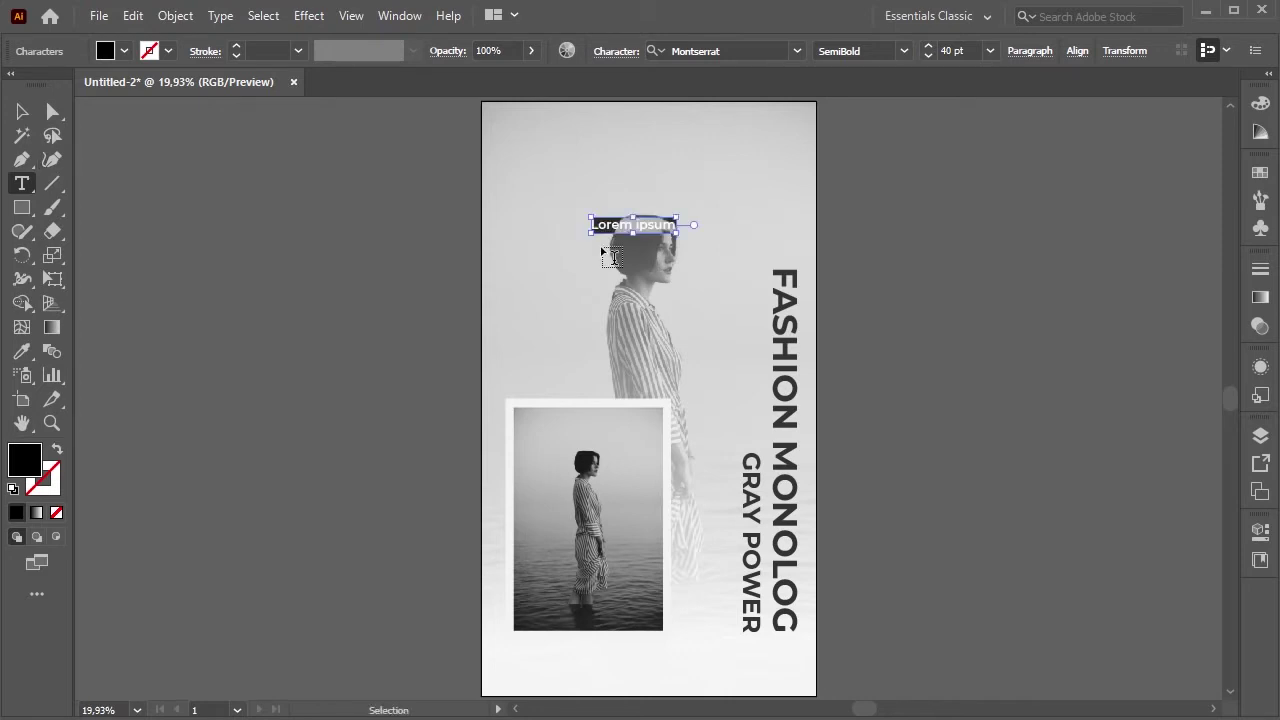
key("Return")
type("FASHION")
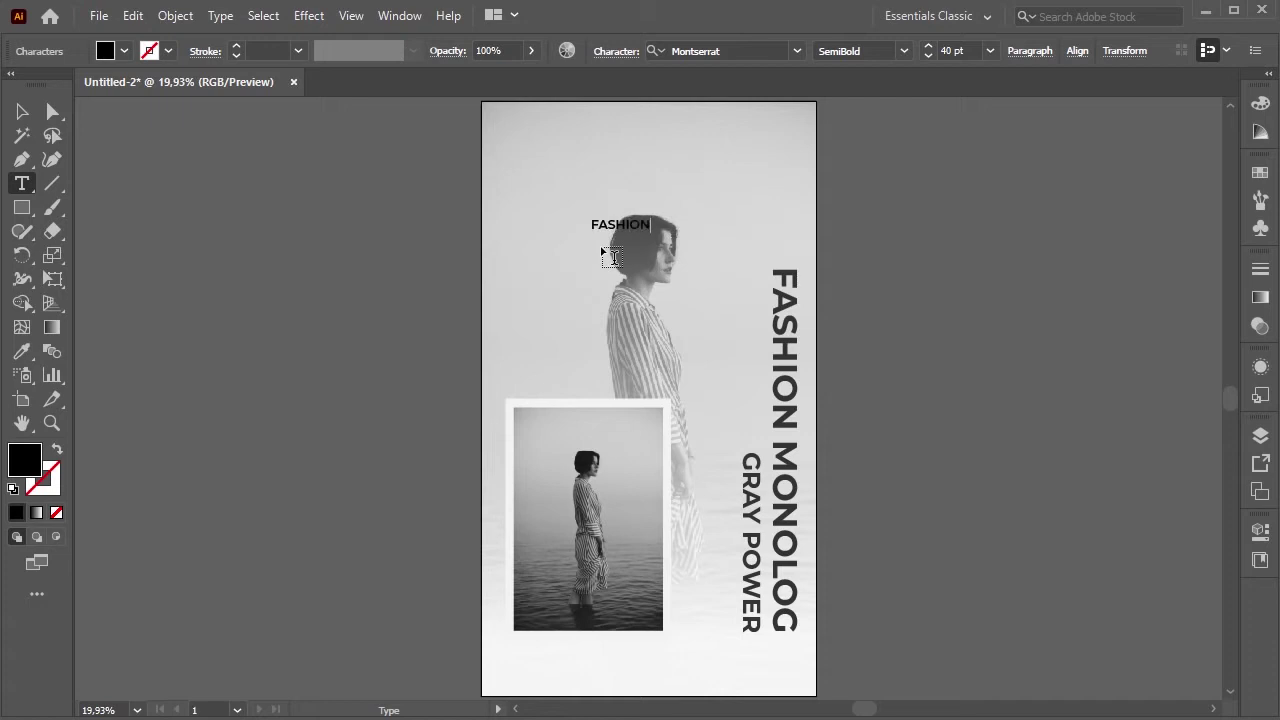
type(" MONOCHR")
type("OME INSYT")
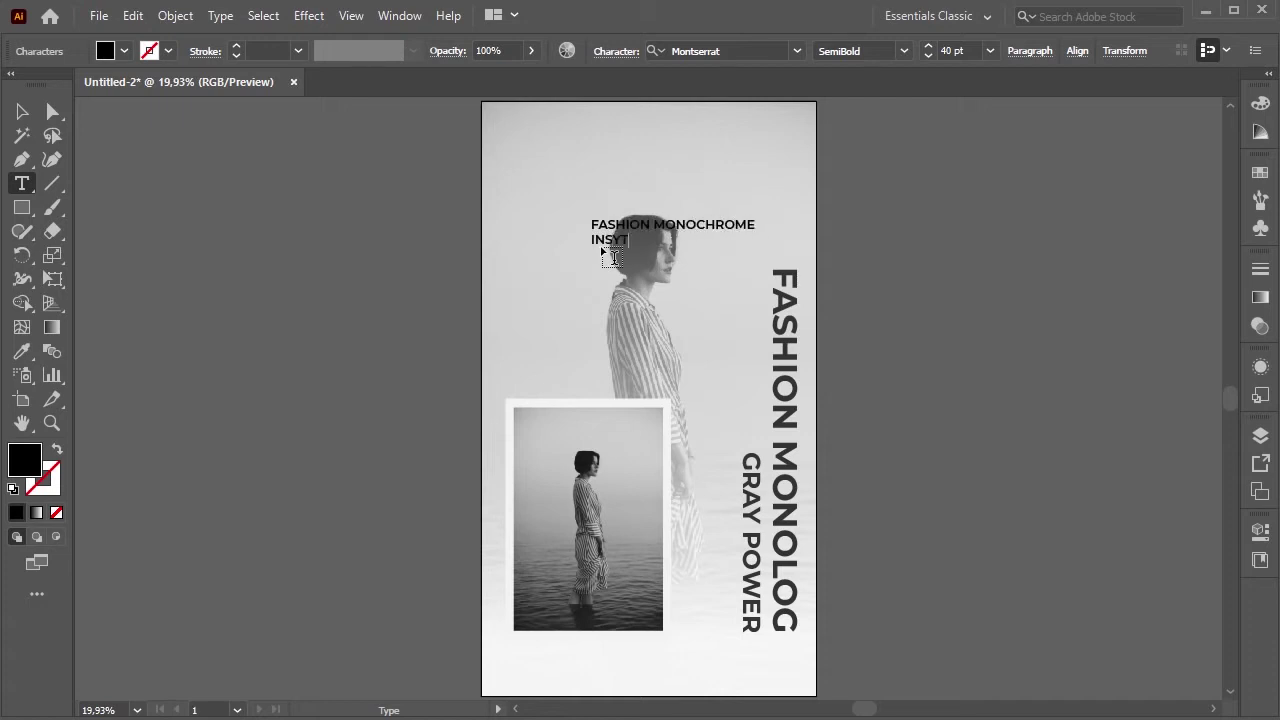
key("BackSpace")
type("TAG")
type("RAM STR")
key("BackSpace")
type("RY")
key("Escape")
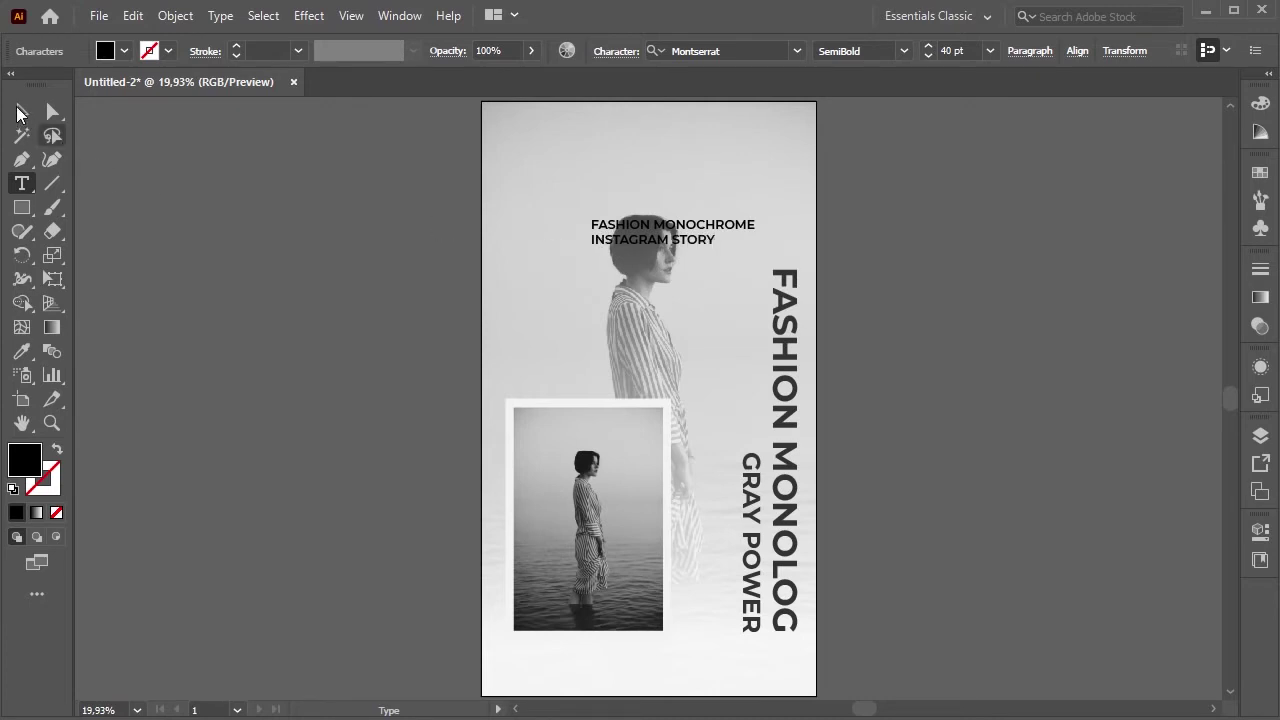
left_click(621, 183)
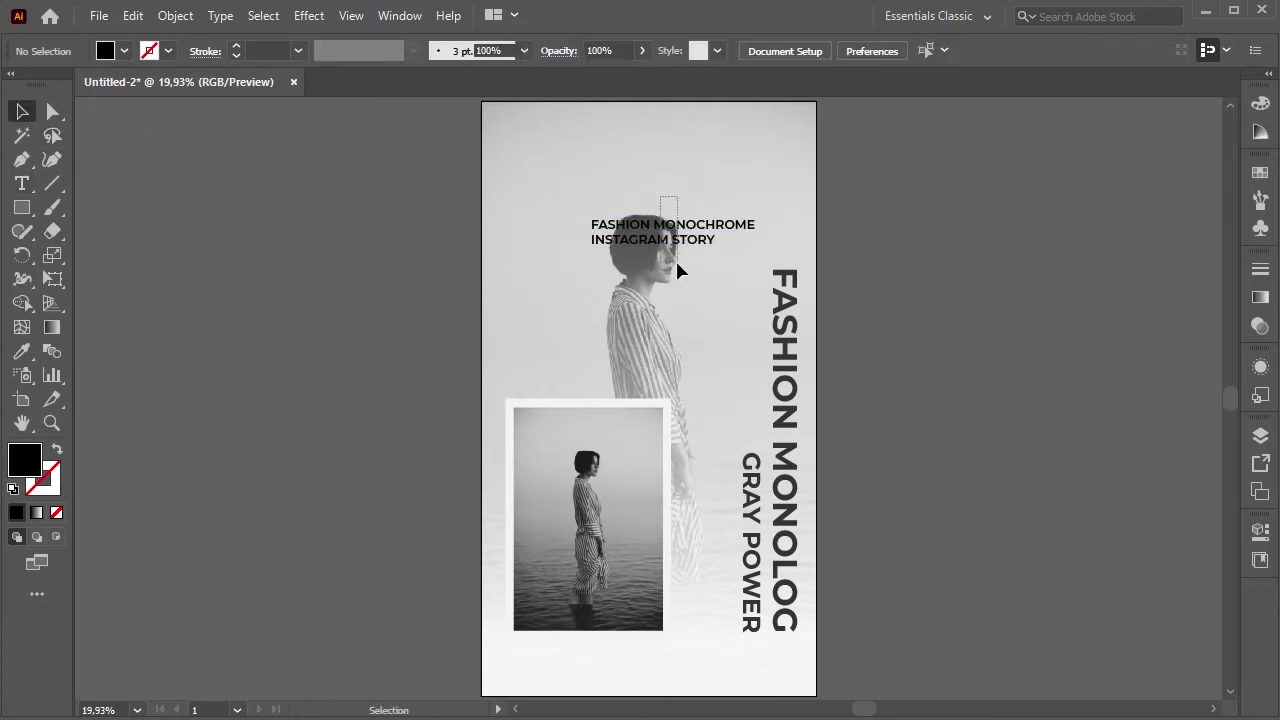
- Reduce the caption to 36 pt and move it higher on the artboard
left_click(690, 235)
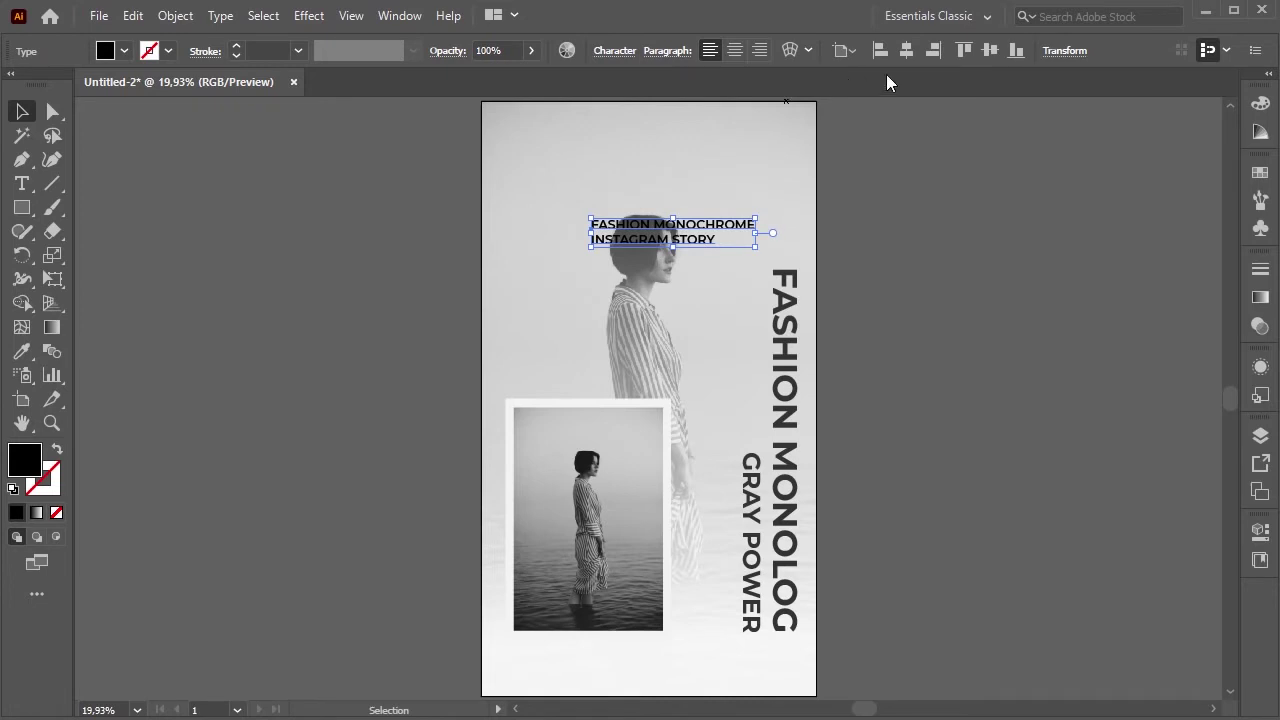
left_click(612, 51)
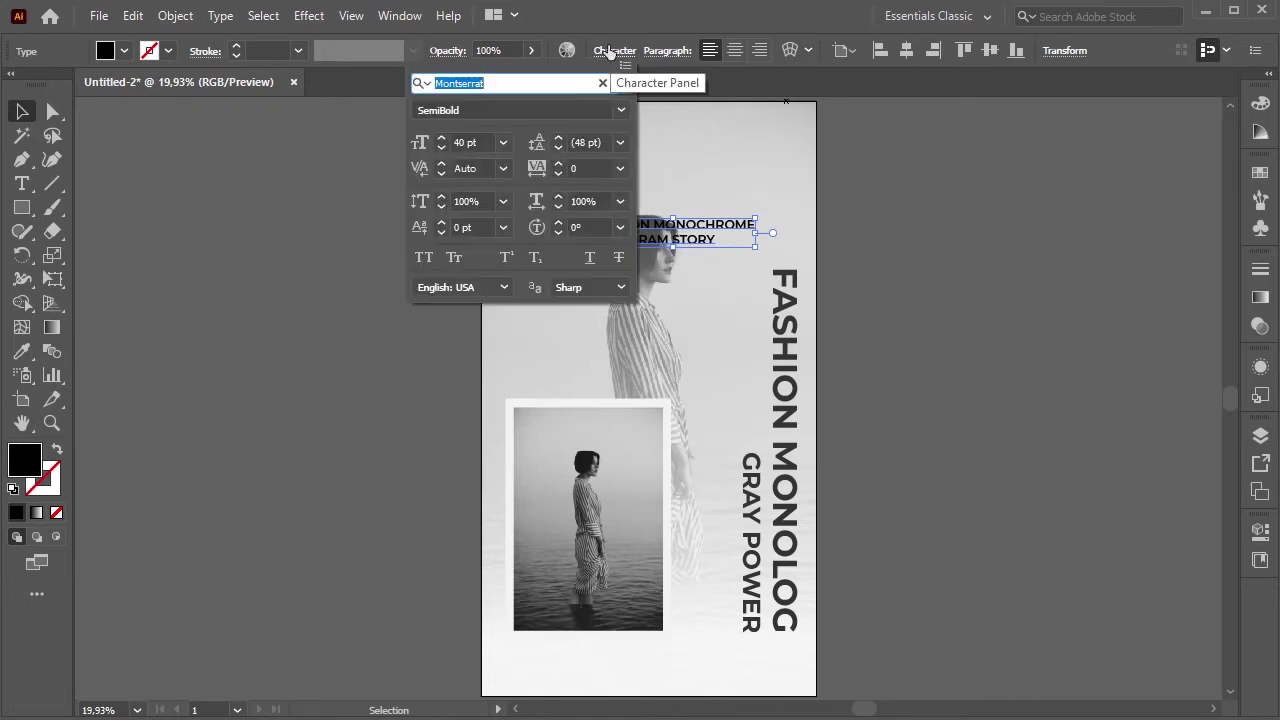
left_click(503, 142)
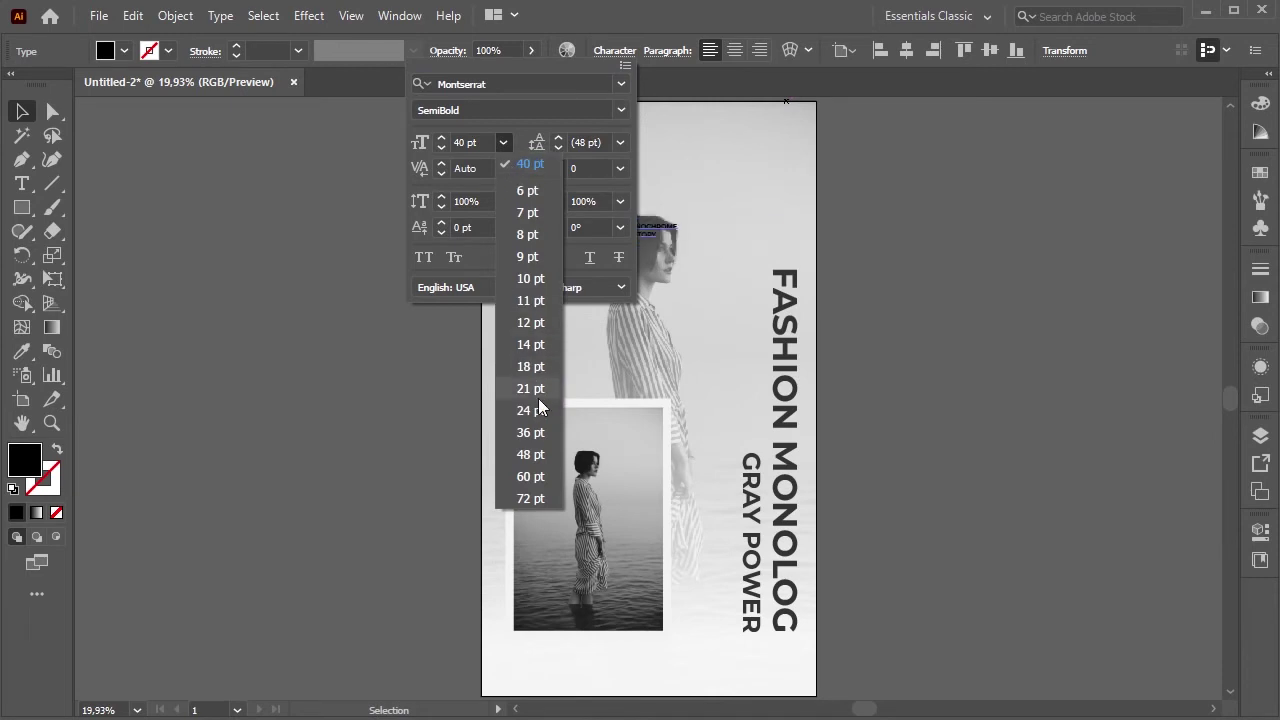
left_click(530, 432)
left_click(686, 18)
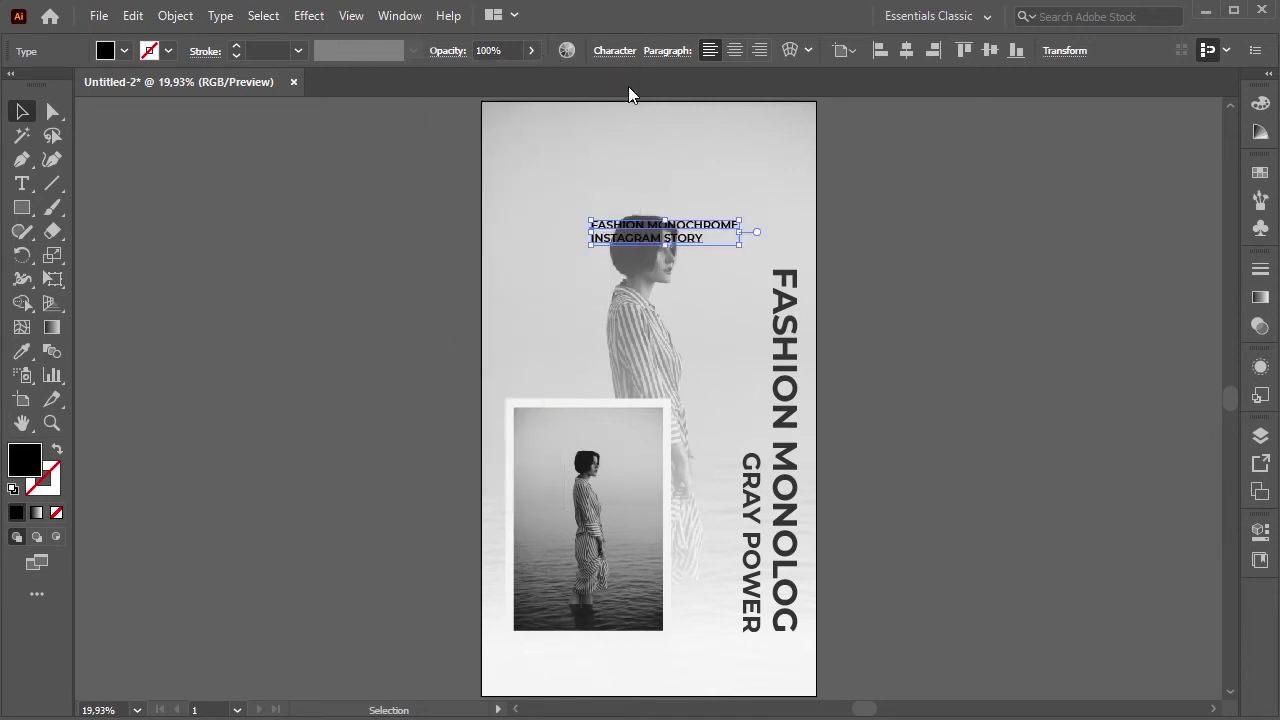
left_click_drag(699, 233, 696, 203)
left_click(593, 135)
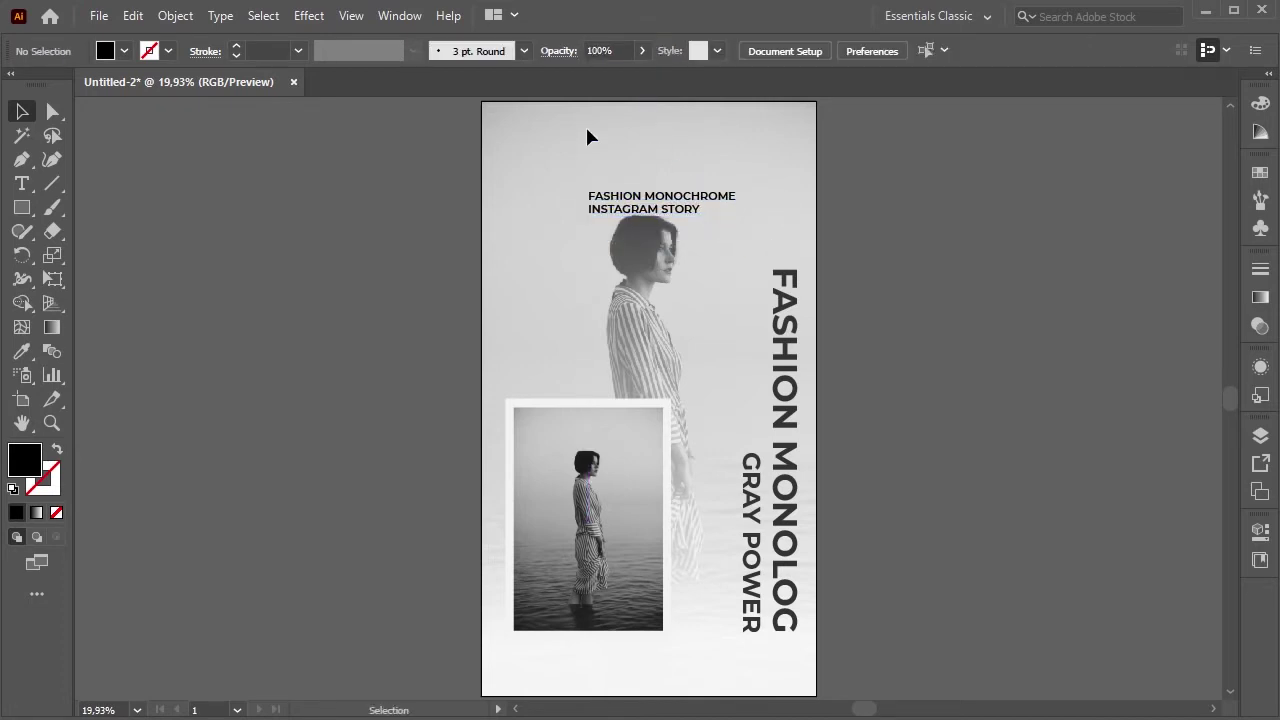
- Make the FASHION MONOCHROME title Bold with a dark gray fill
left_click(650, 208)
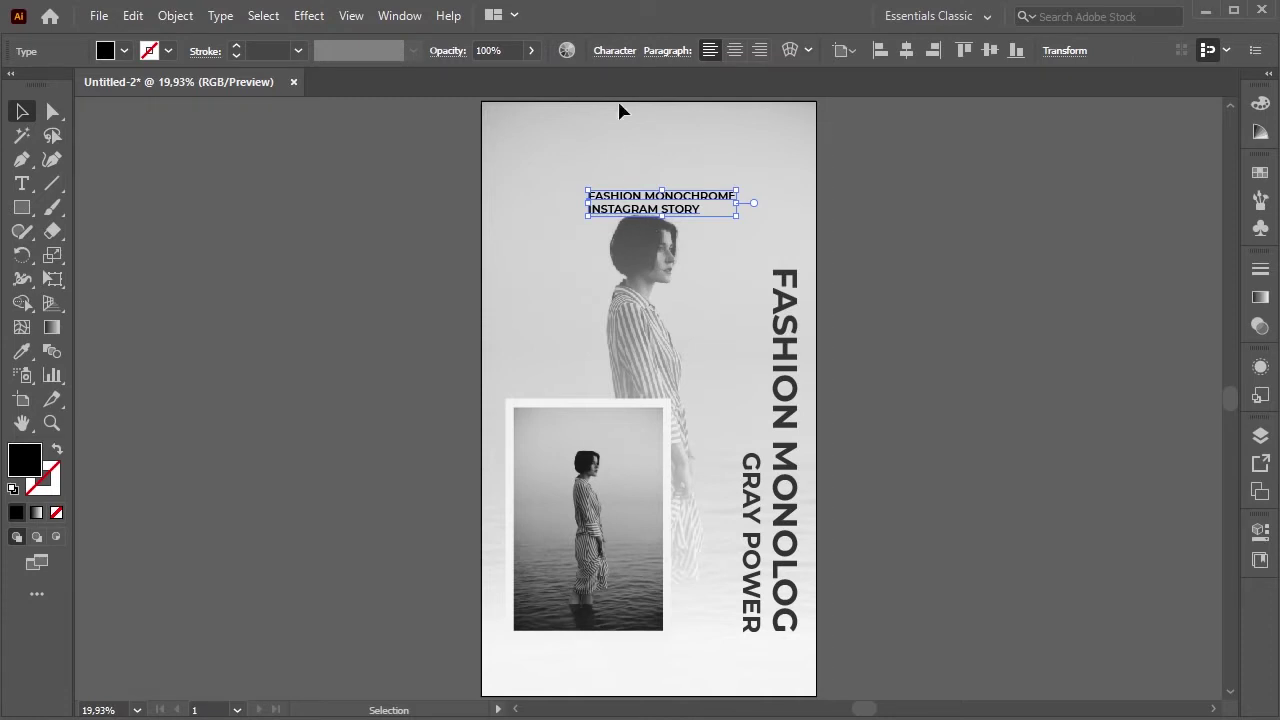
left_click(614, 50)
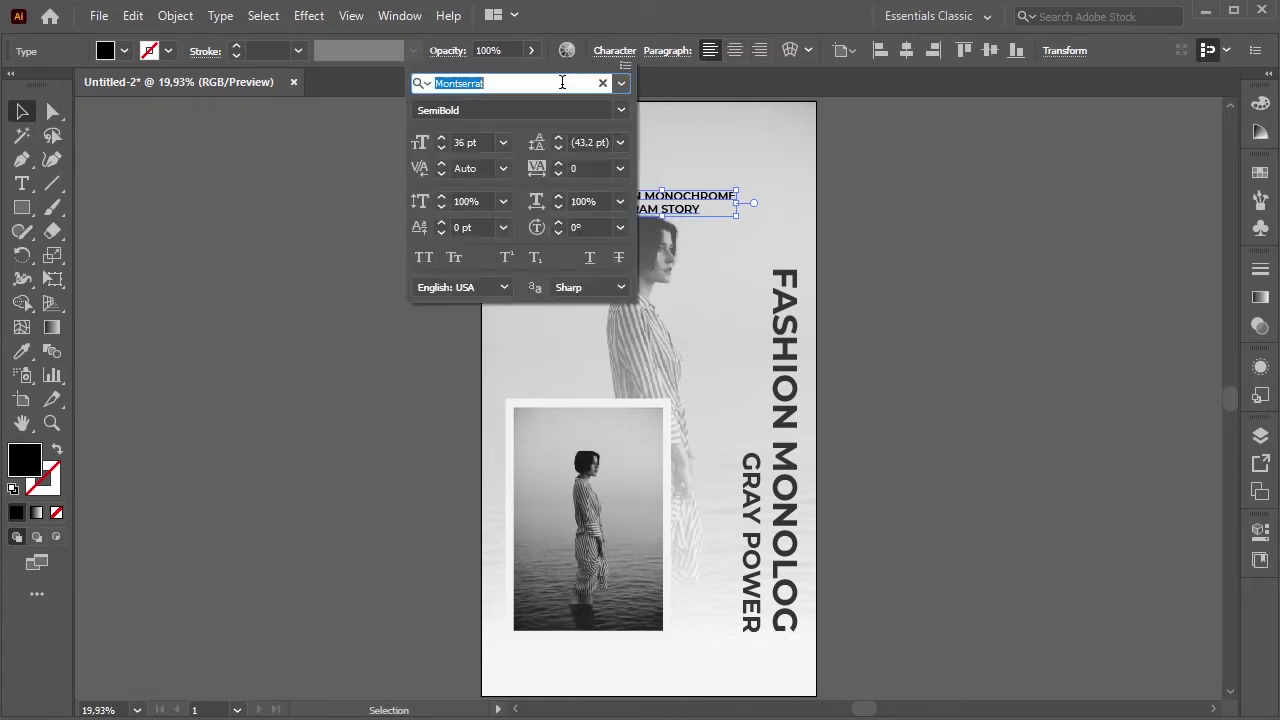
left_click(620, 110)
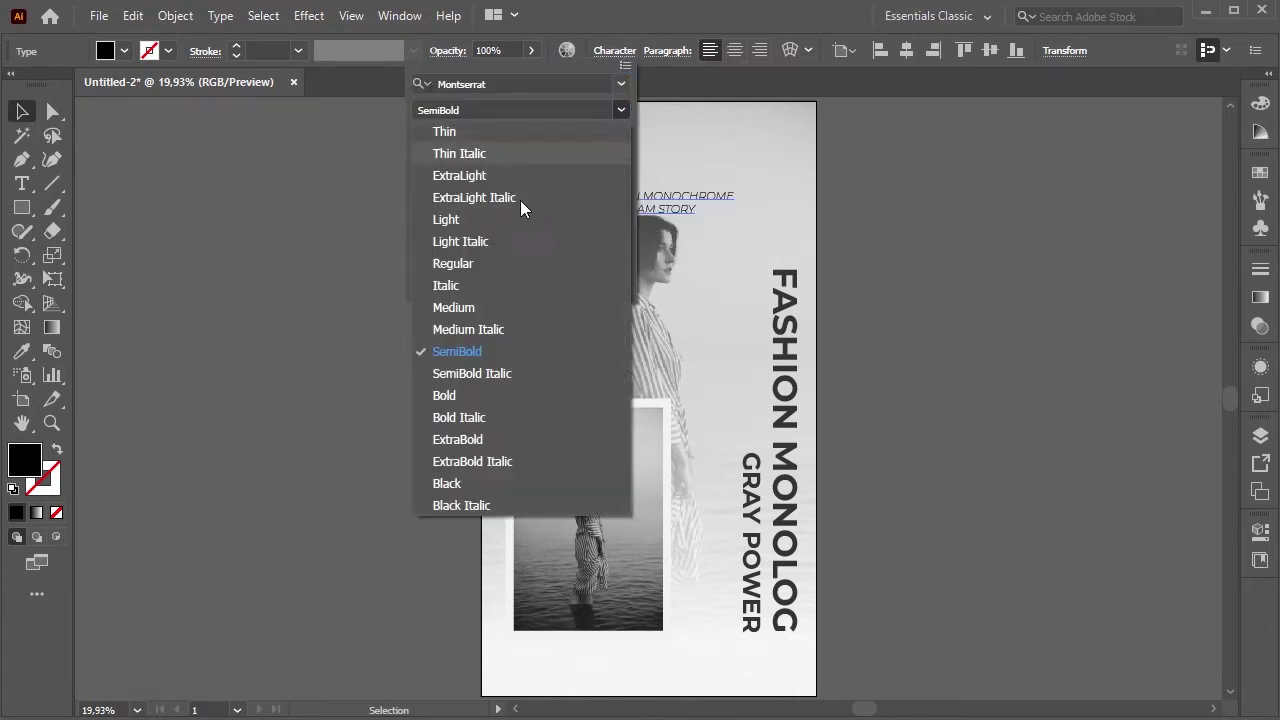
left_click(466, 392)
left_click(466, 348)
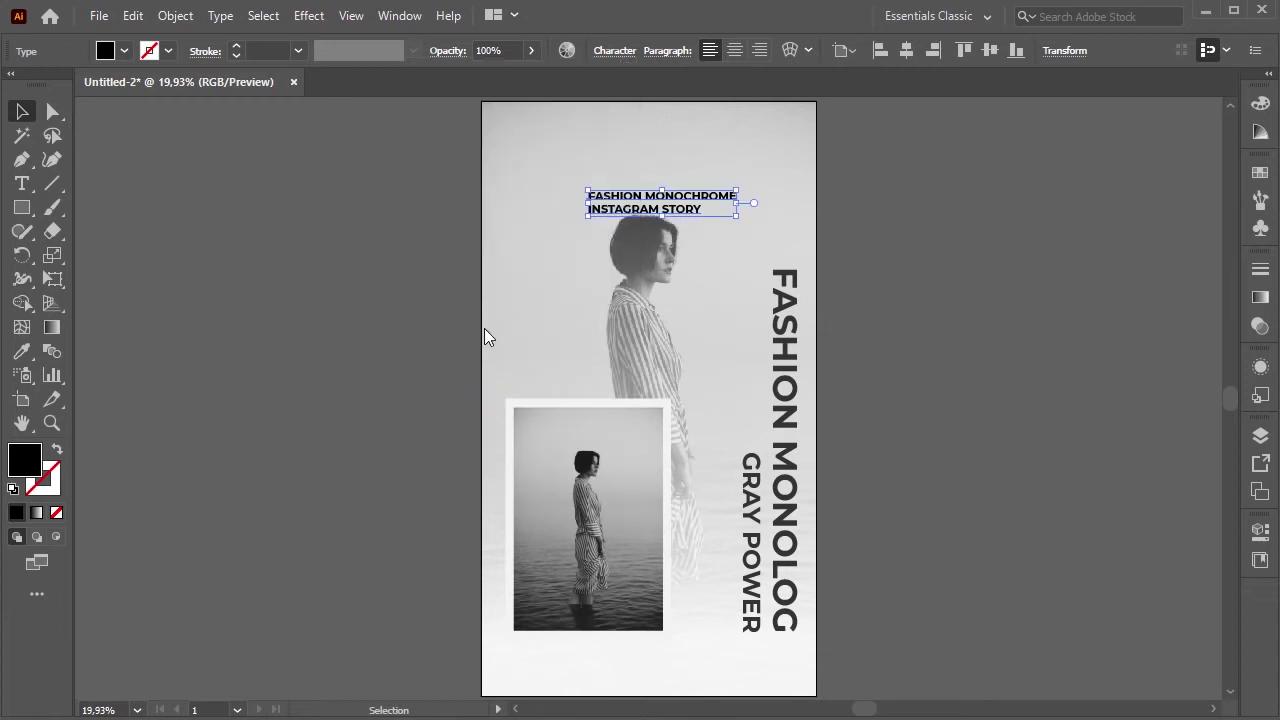
left_click(125, 50)
left_click(12, 142)
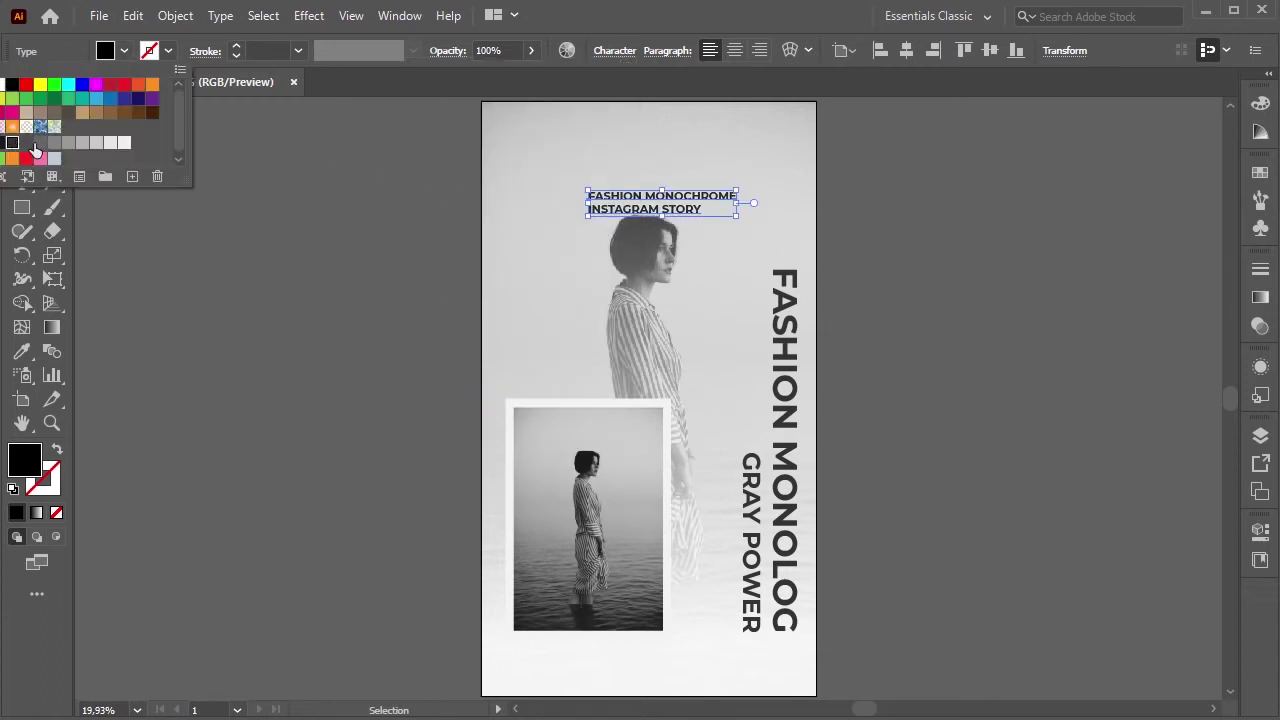
left_click(508, 155)
- Centre-align the title's two lines and centre it horizontally on the artboard
left_click(734, 50)
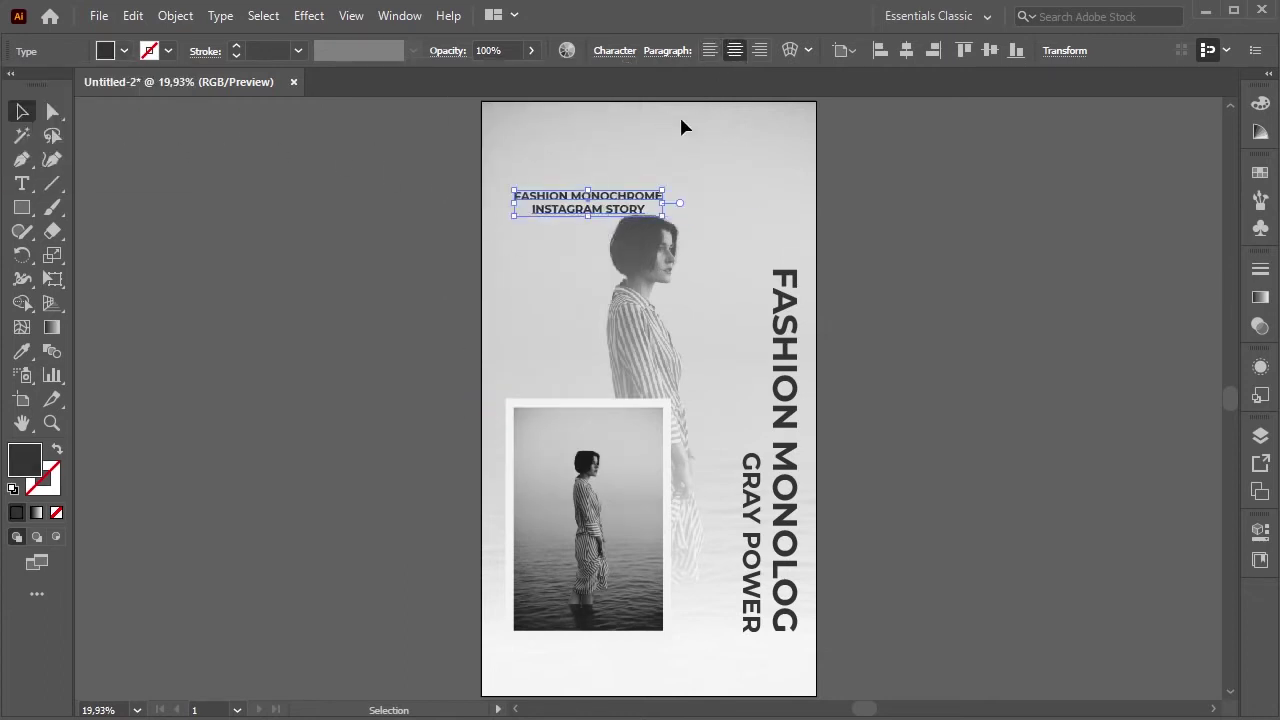
left_click(641, 142)
left_click(588, 203)
left_click(906, 50)
left_click(697, 155)
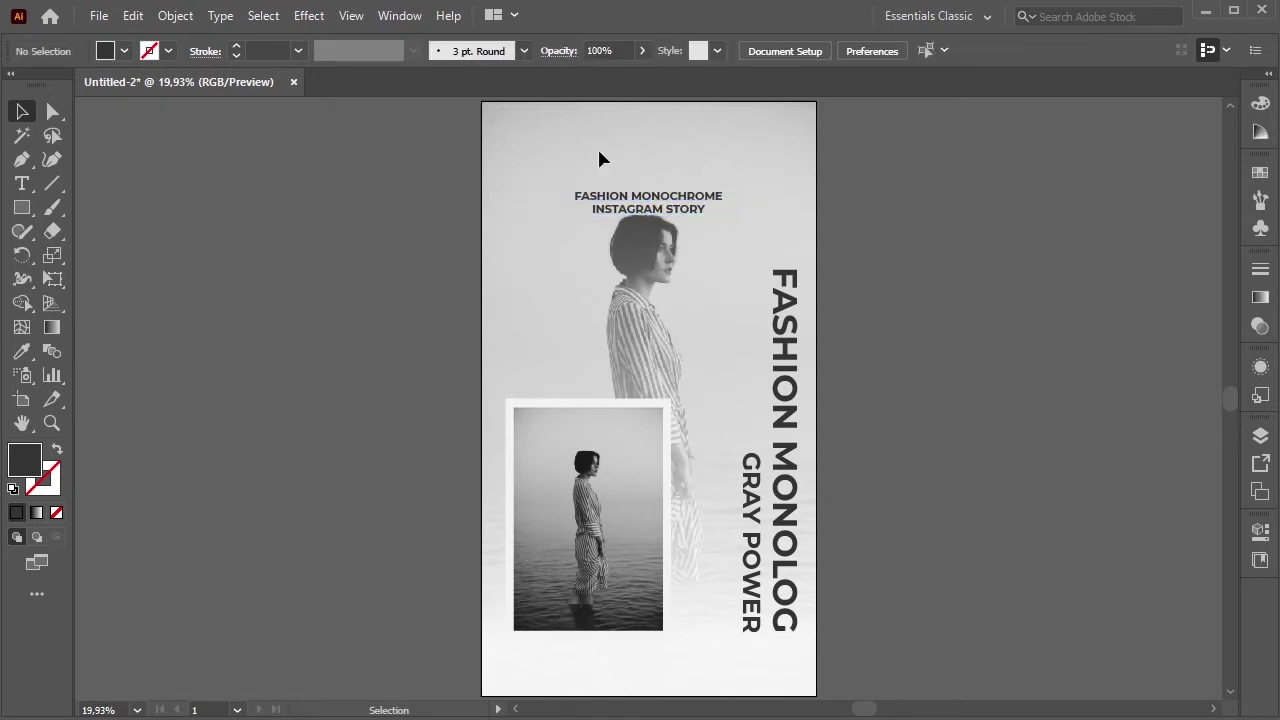
left_click(22, 184)
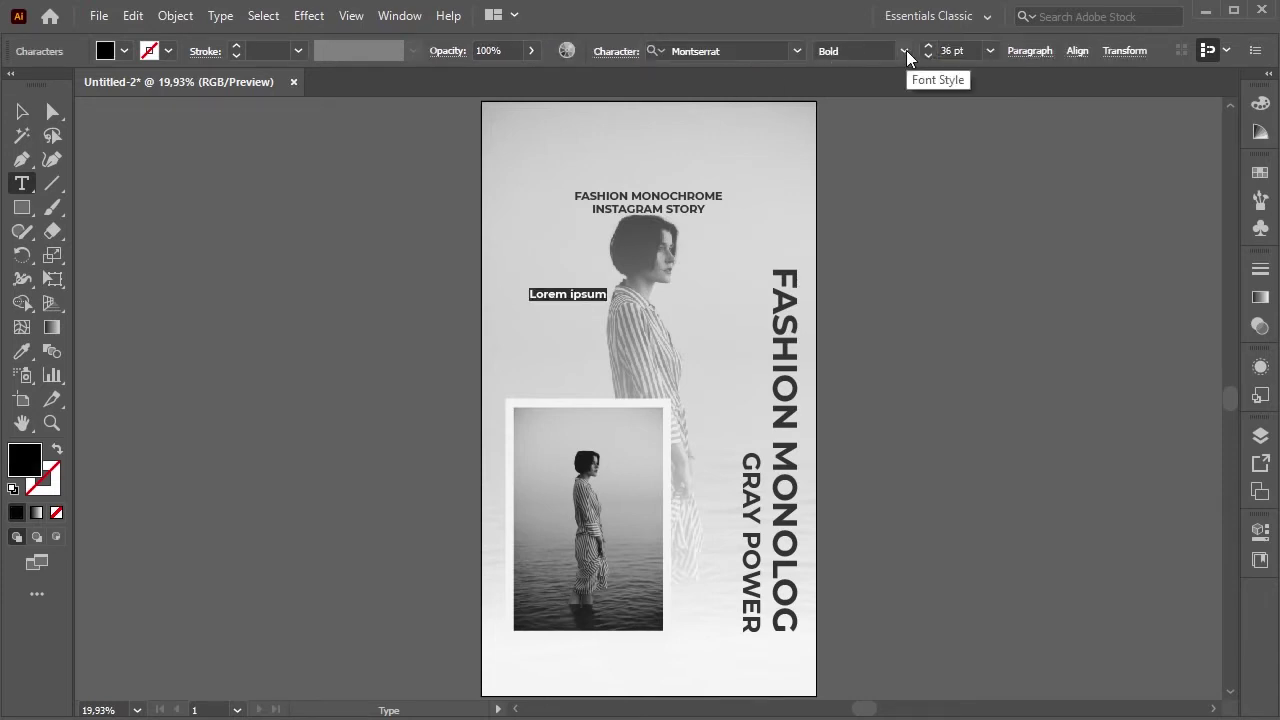
- Enlarge the placeholder text to 100 pt and replace it with 'MONO CHROME'
left_click(929, 46)
type("100")
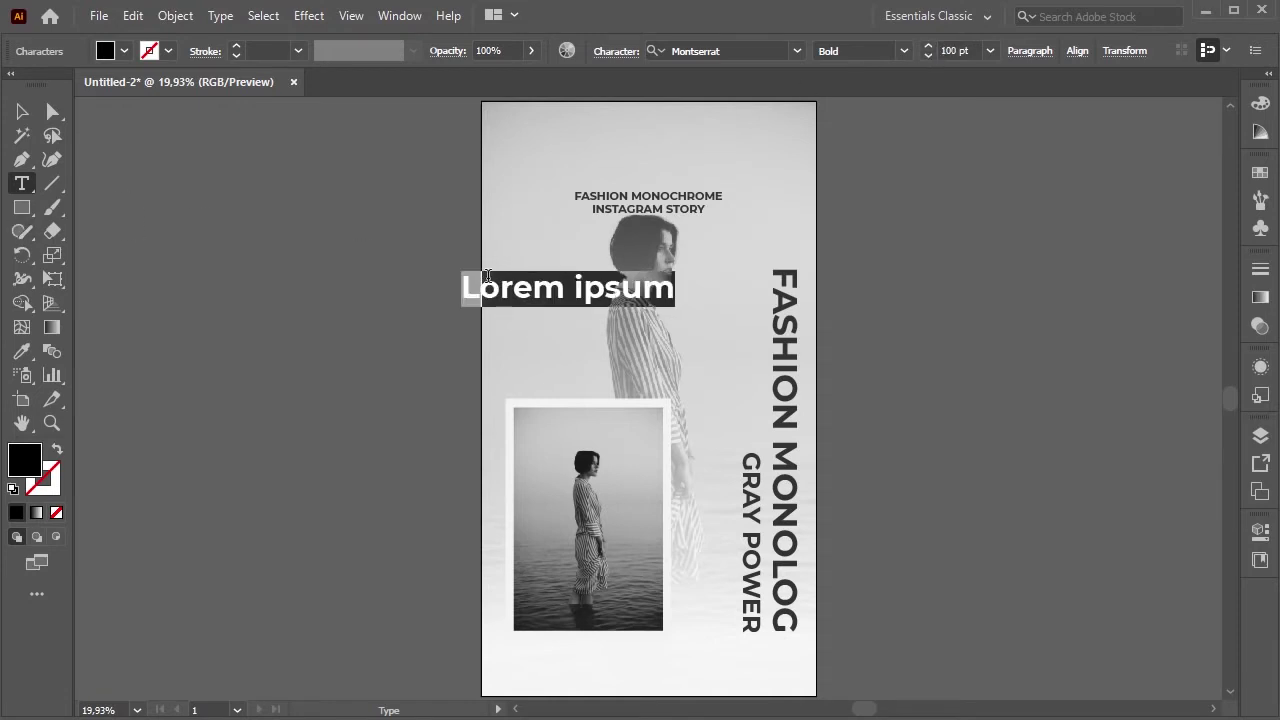
left_click(525, 300, "ctrl")
triple_click(522, 289)
type("MON")
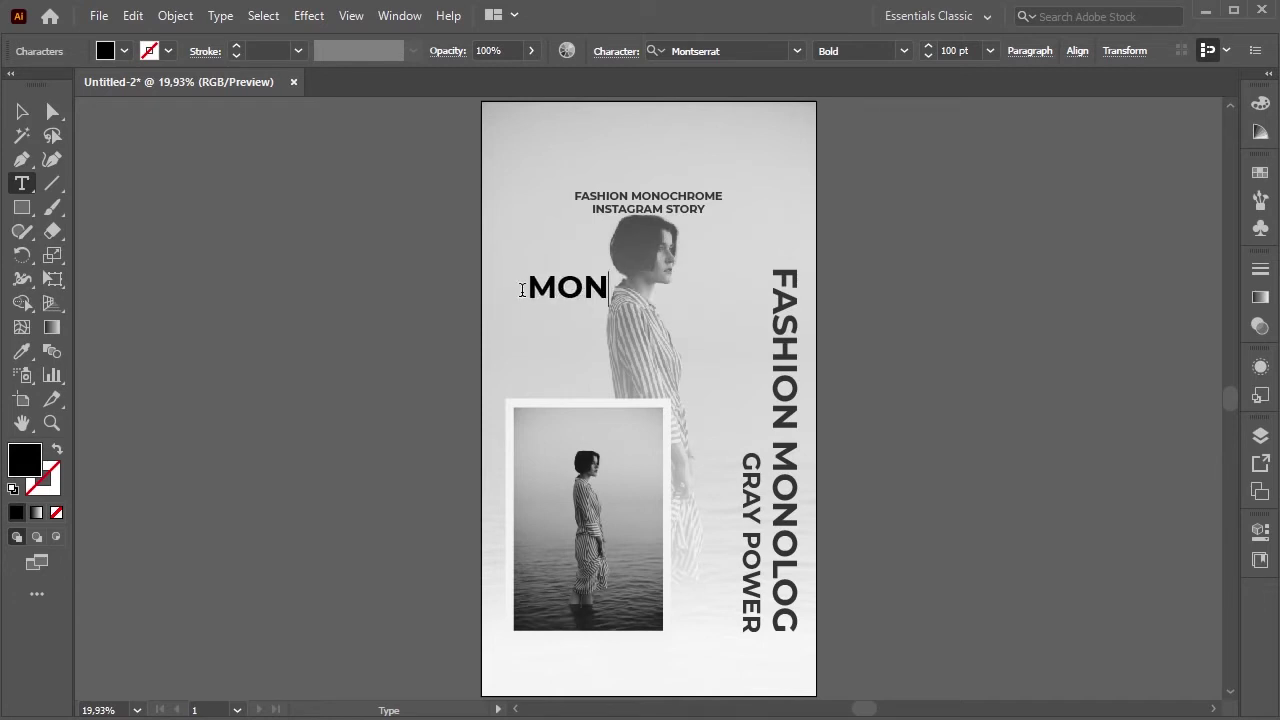
type("O ")
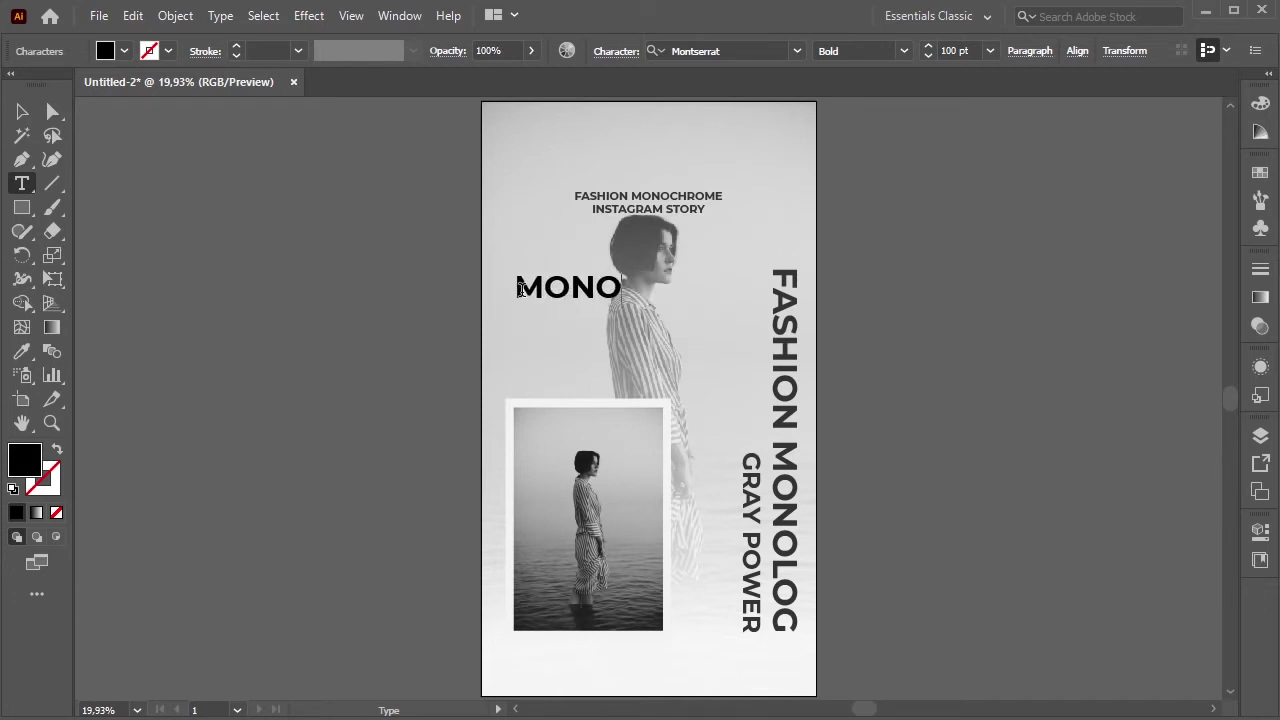
type("CHROM")
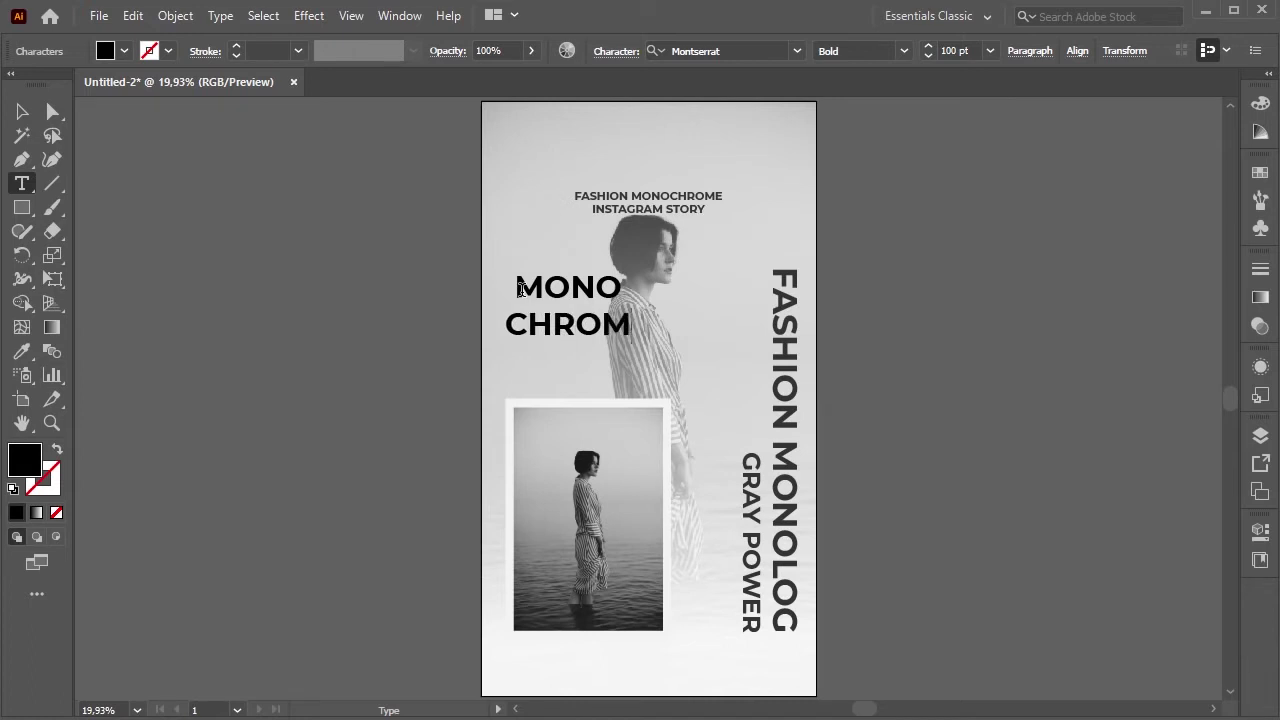
type("E")
- Left-align the MONO CHROME headline and tighten its leading to 100 pt
left_click(24, 112)
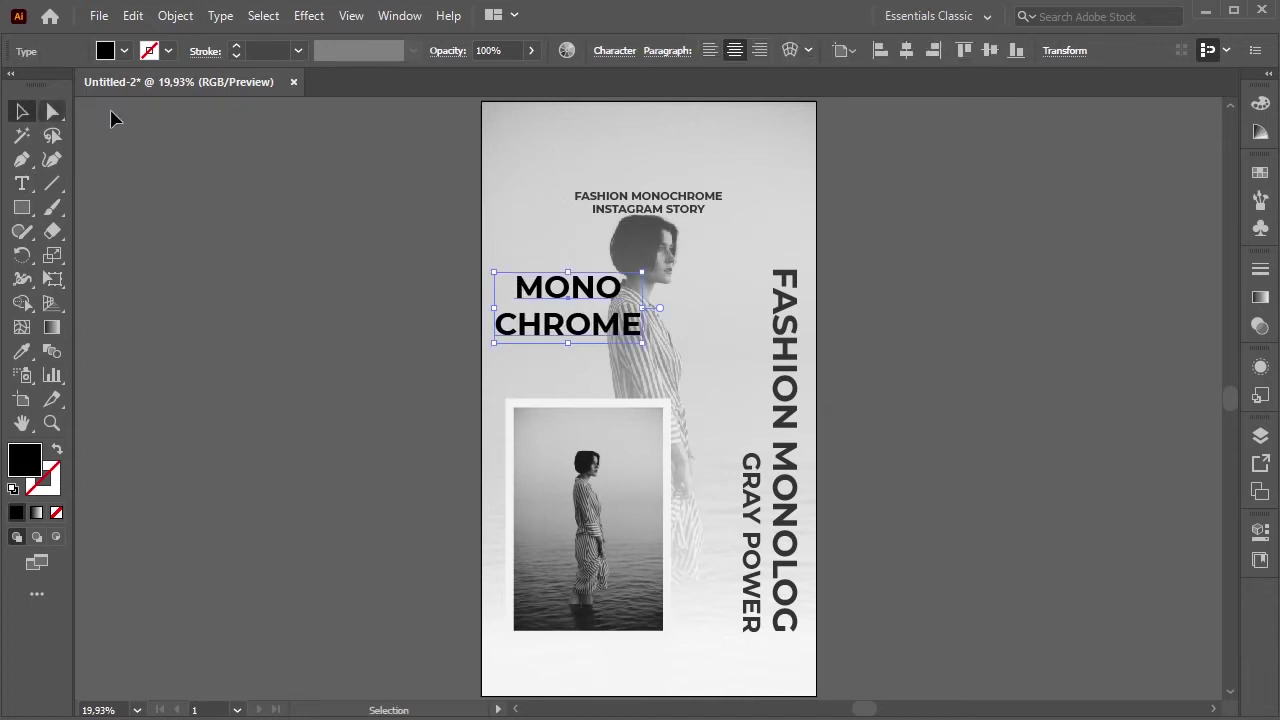
left_click(710, 50)
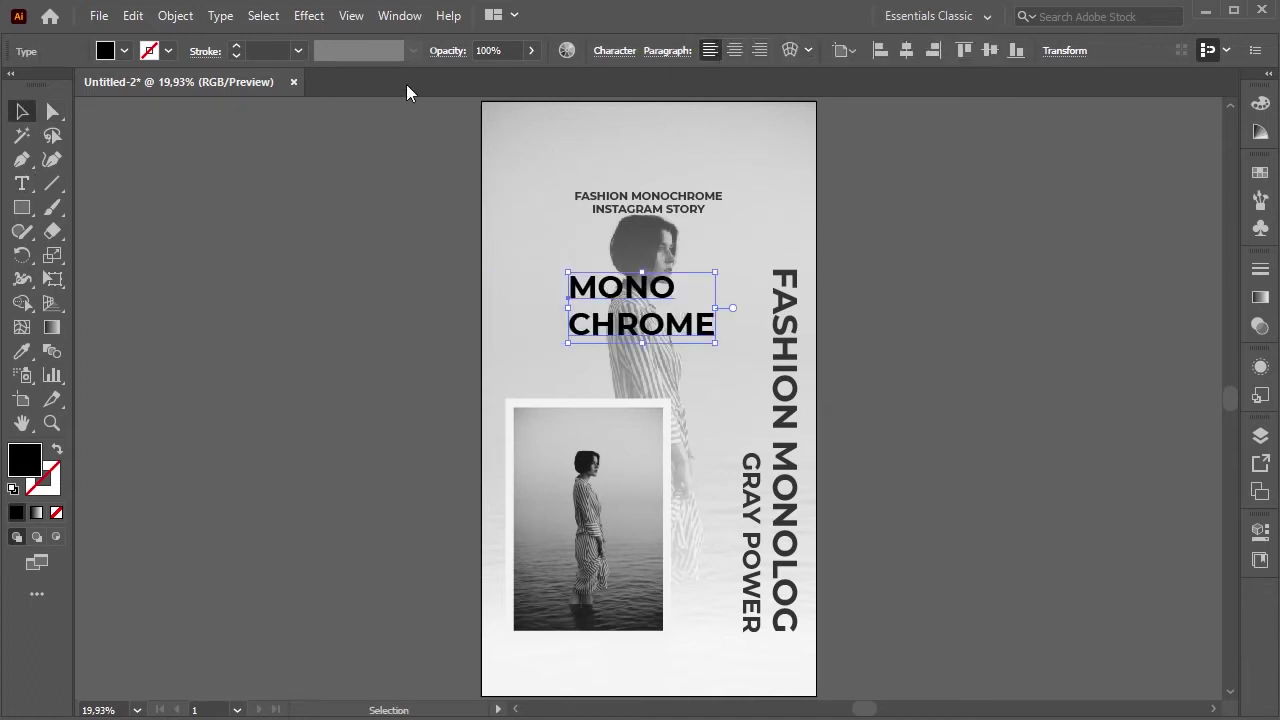
left_click(458, 52)
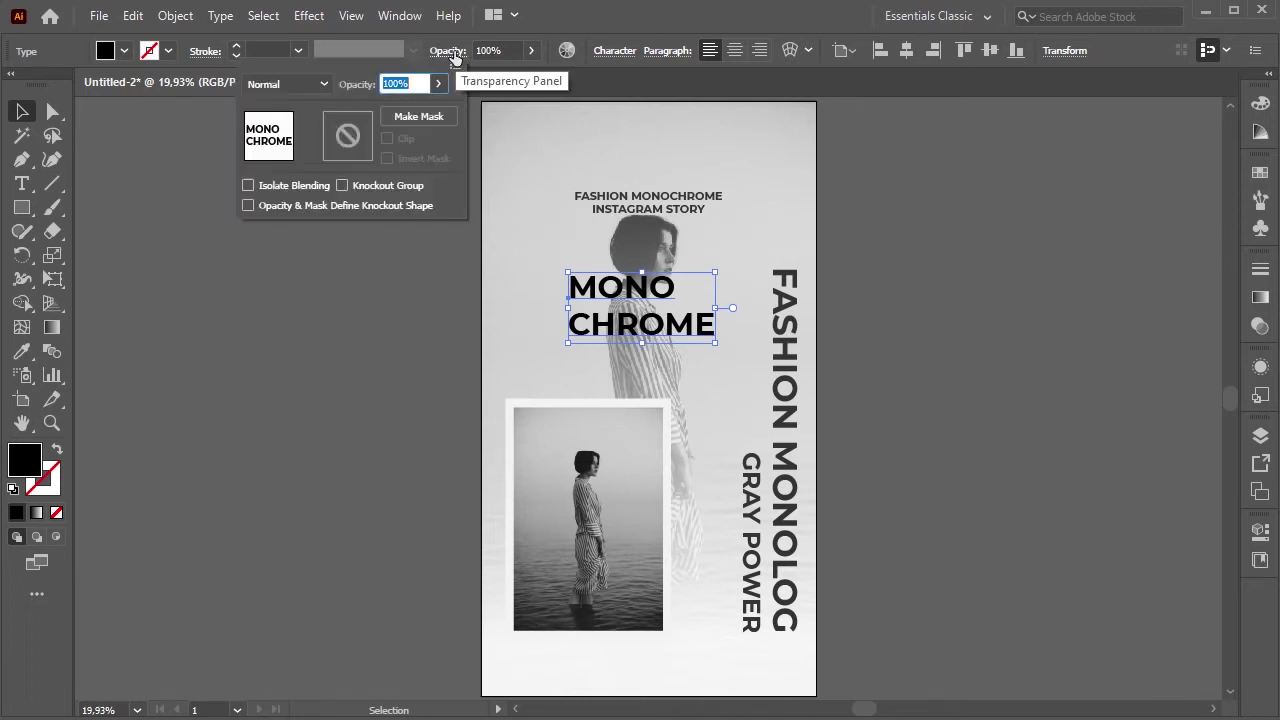
left_click(612, 52)
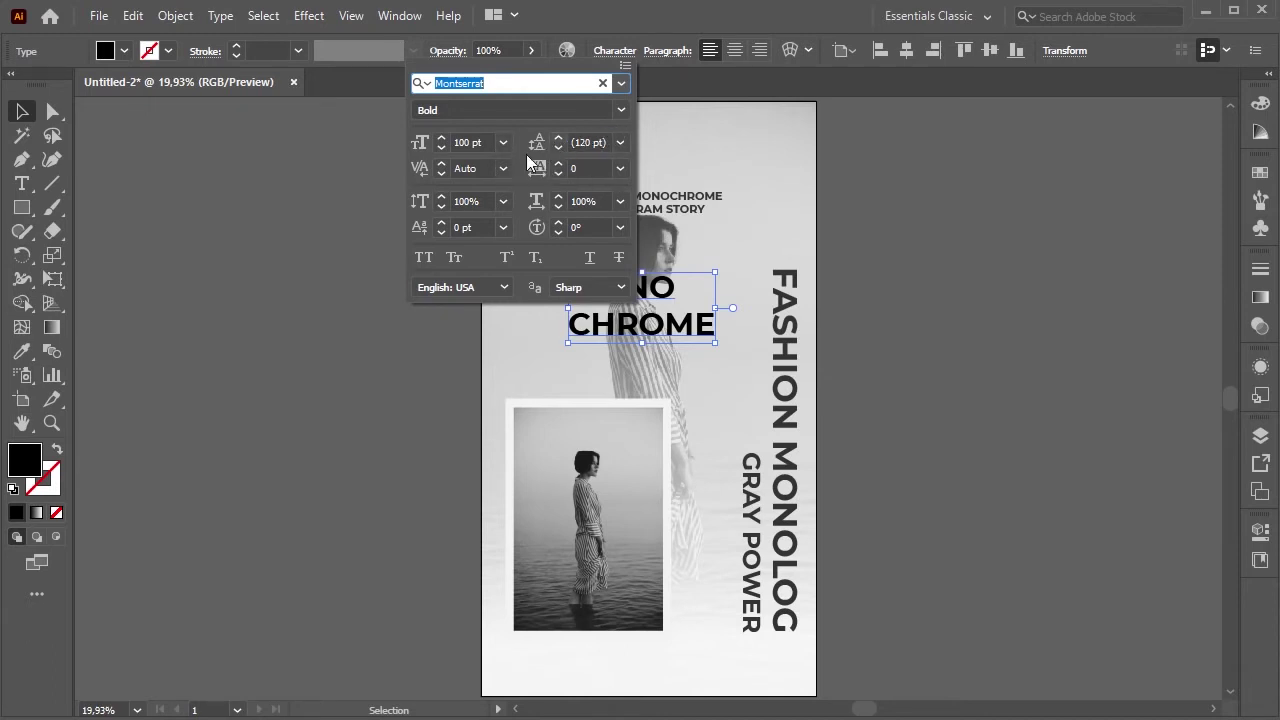
left_click(590, 142)
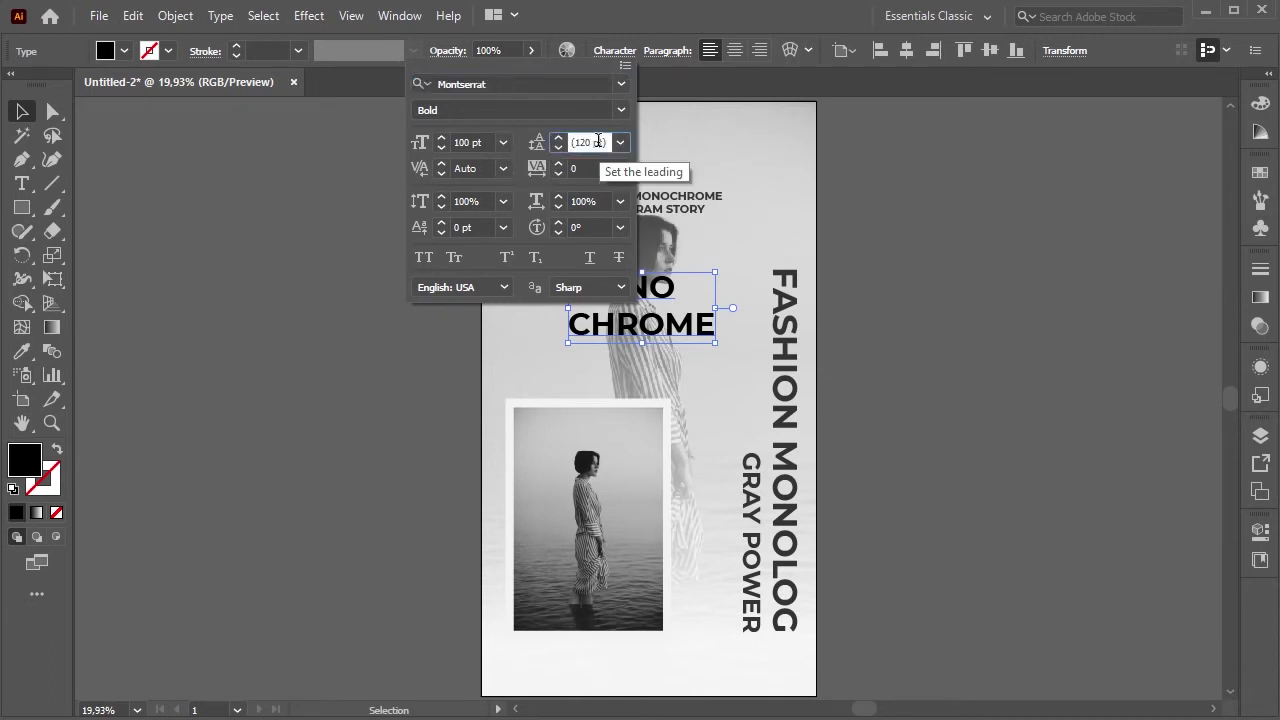
type("110")
key("Return")
type("100")
key("Return")
key("Escape")
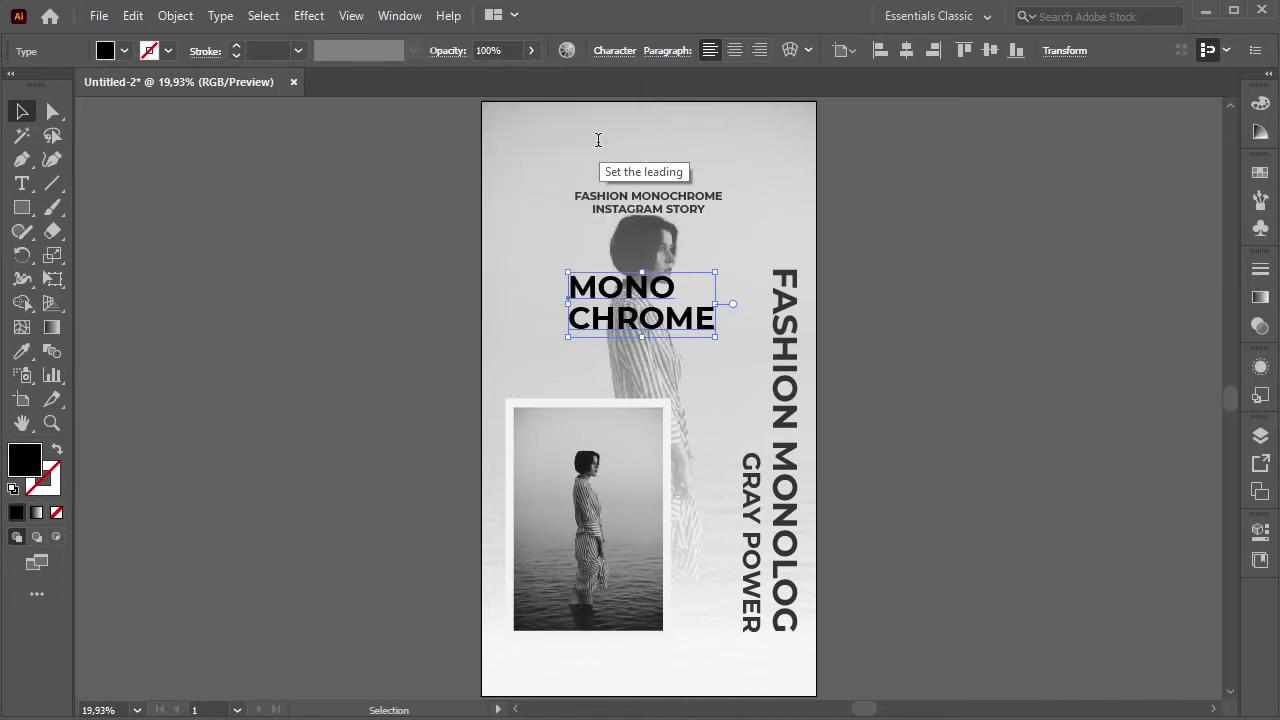
- Make MONO CHROME outline-only with a 4 pt stroke, rotated vertical into the top-left corner
left_click(57, 450)
left_click(236, 47)
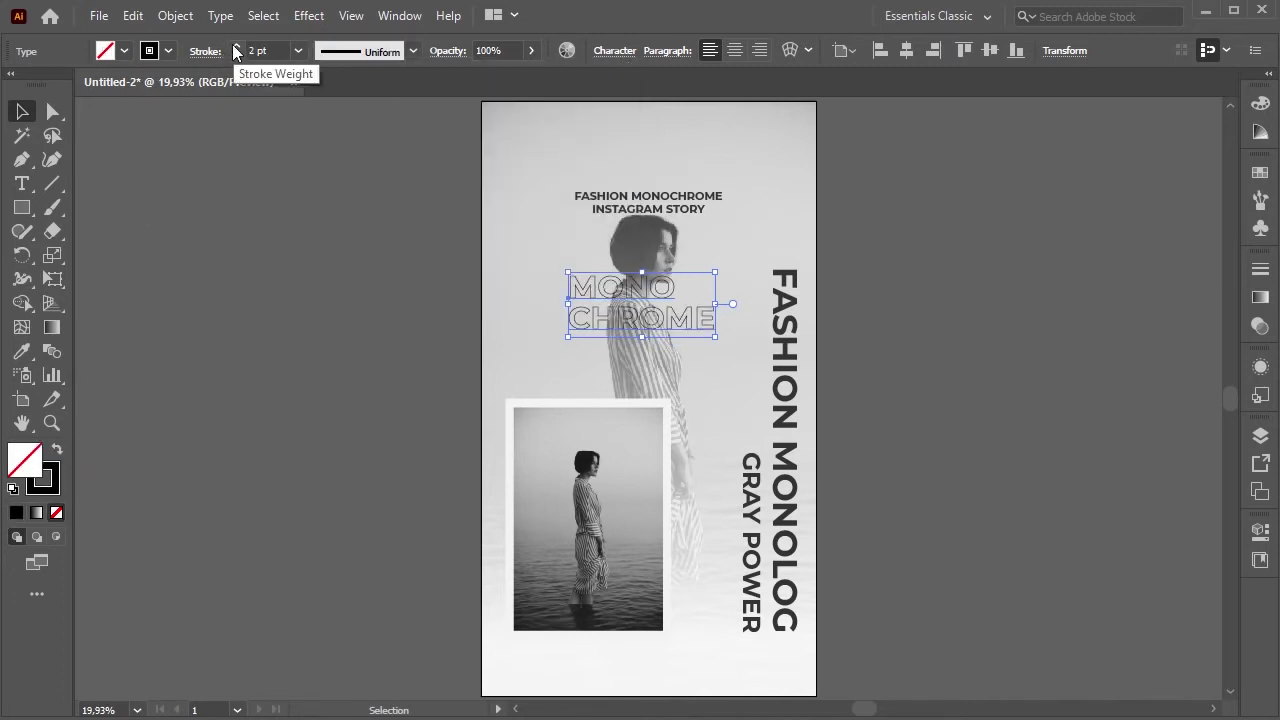
left_click(236, 47)
left_click(236, 47)
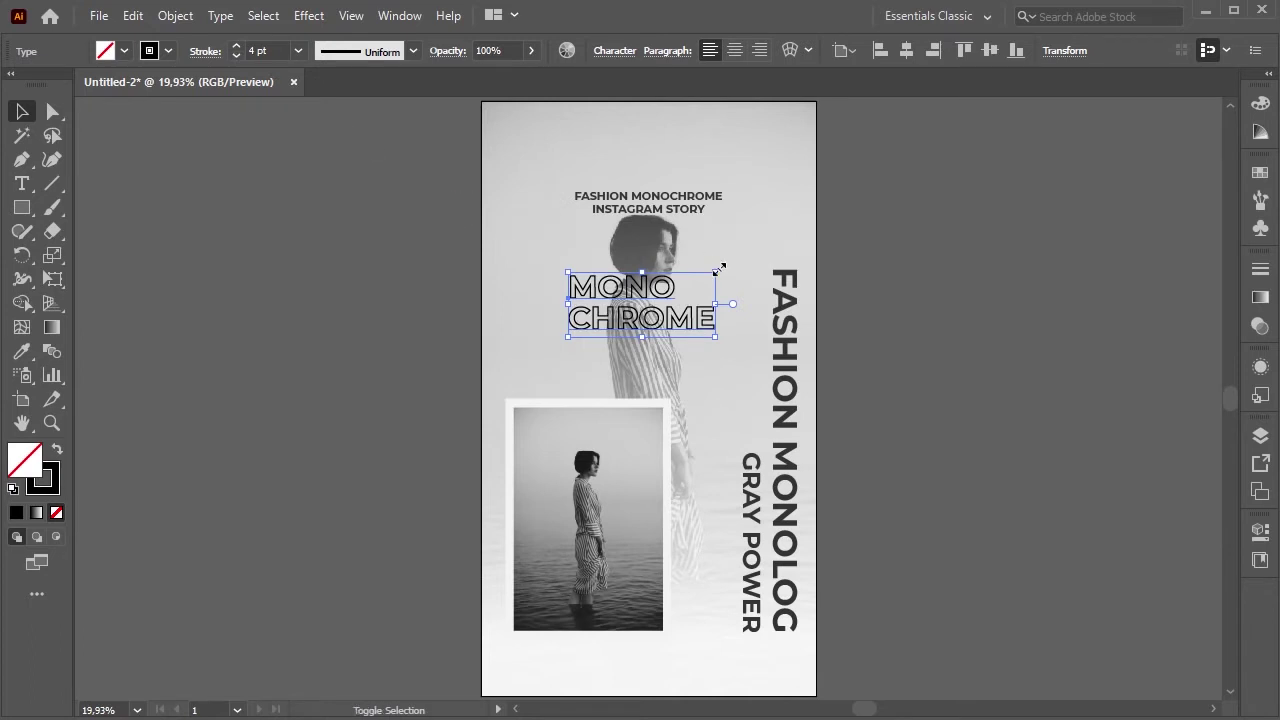
left_click_drag(727, 268, 605, 218)
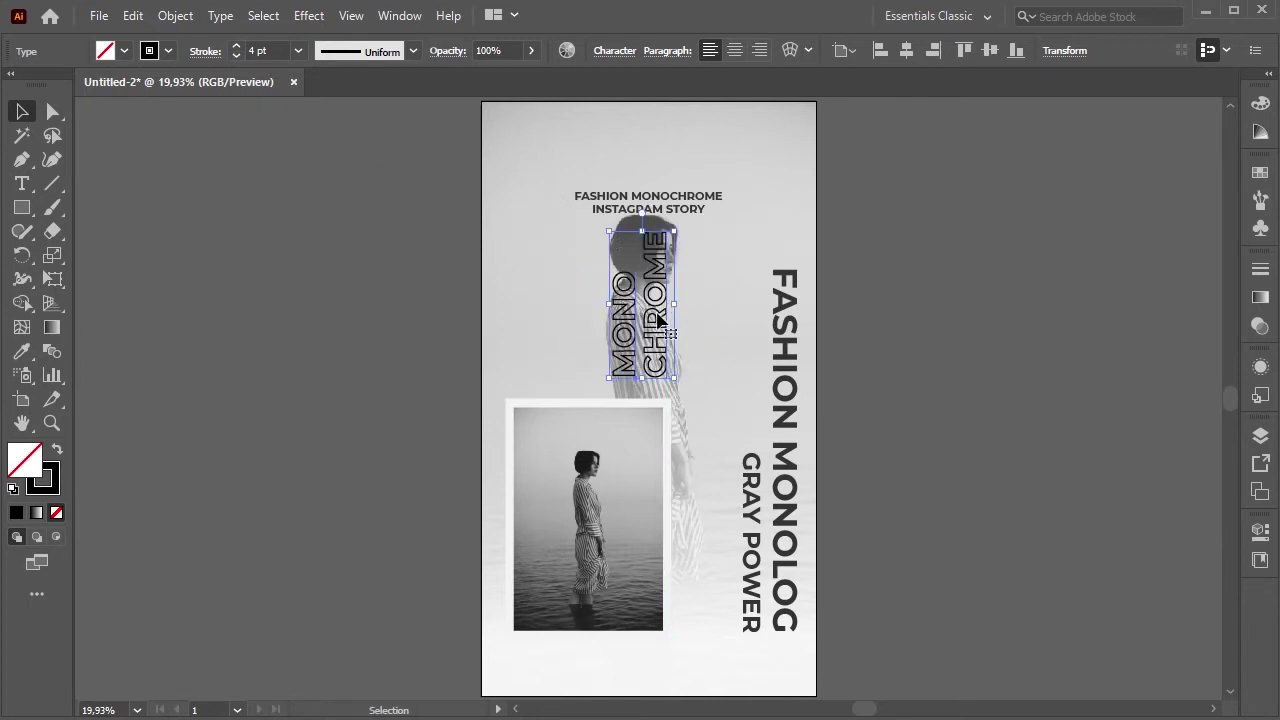
mouse_move(611, 274)
left_mouse_down()
mouse_move(537, 210)
mouse_move(637, 212)
left_mouse_up()
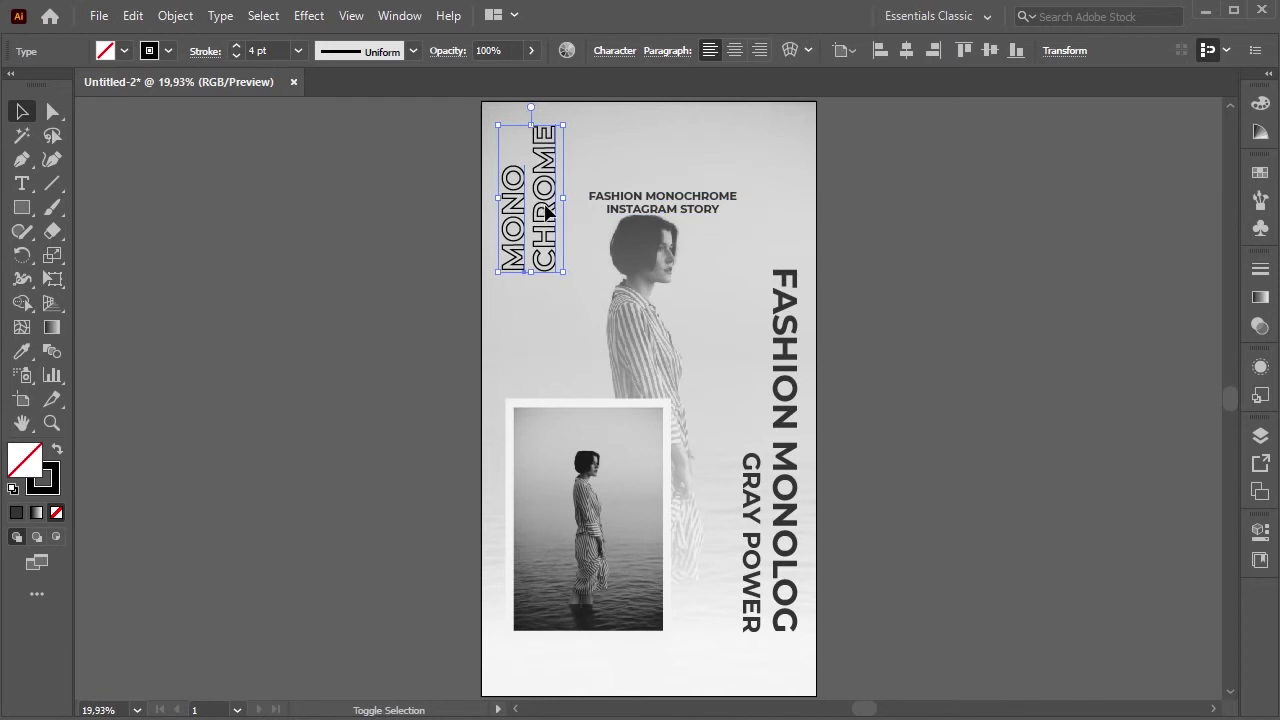
left_click_drag(547, 212, 541, 206)
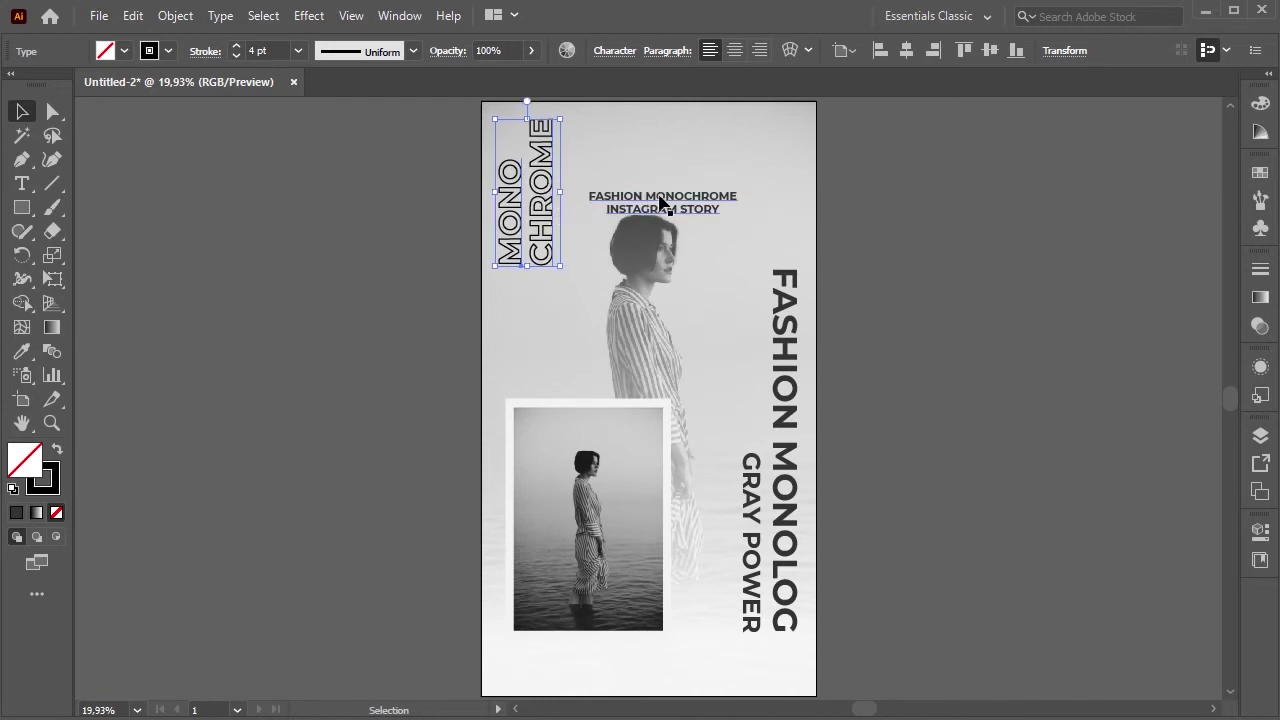
- Move the small title lower, centred just below the face
left_click_drag(662, 206, 668, 288)
left_click(669, 158)
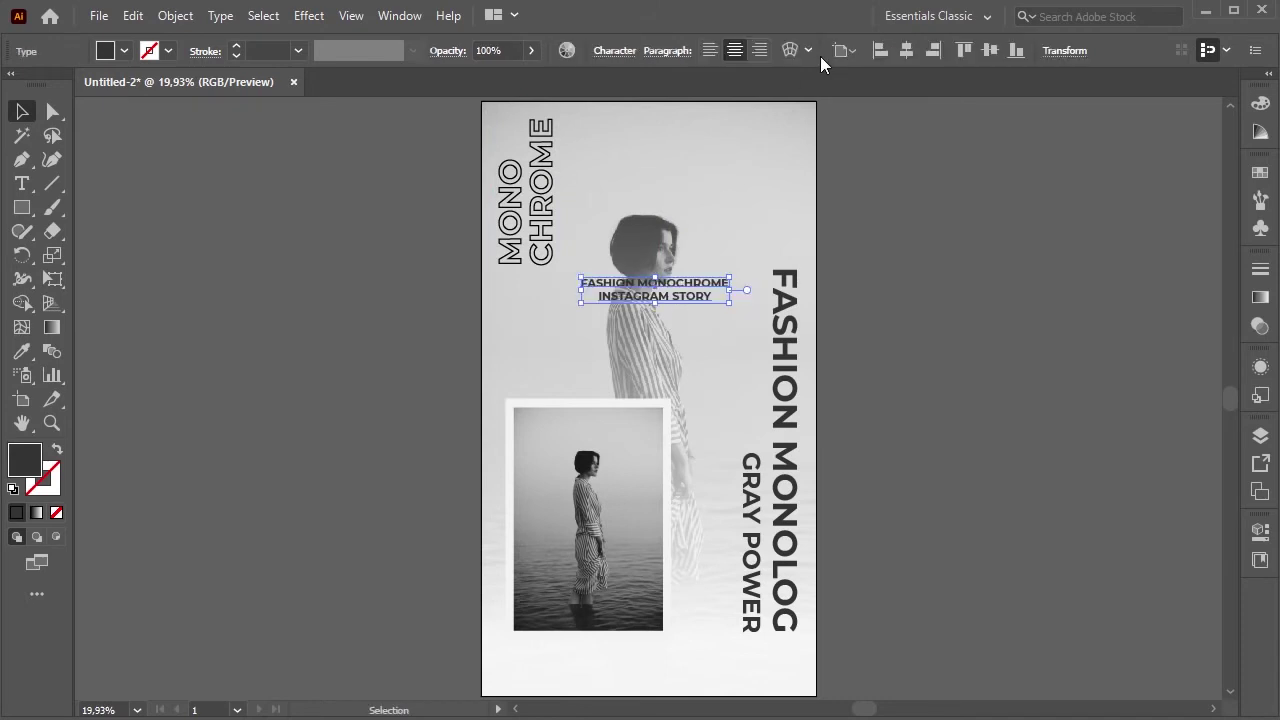
left_click(733, 172)
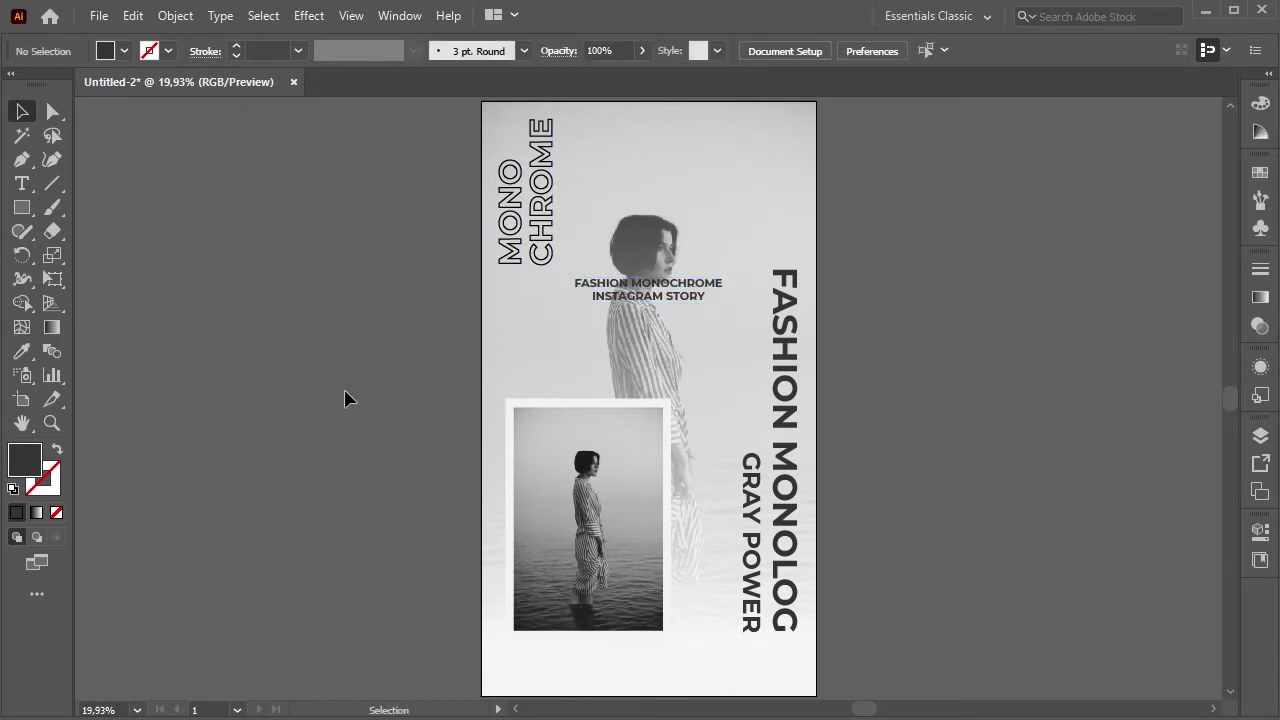
- Draw a tall ellipse left of the artboard with a 2 pt dark stroke and no fill
left_click(22, 207)
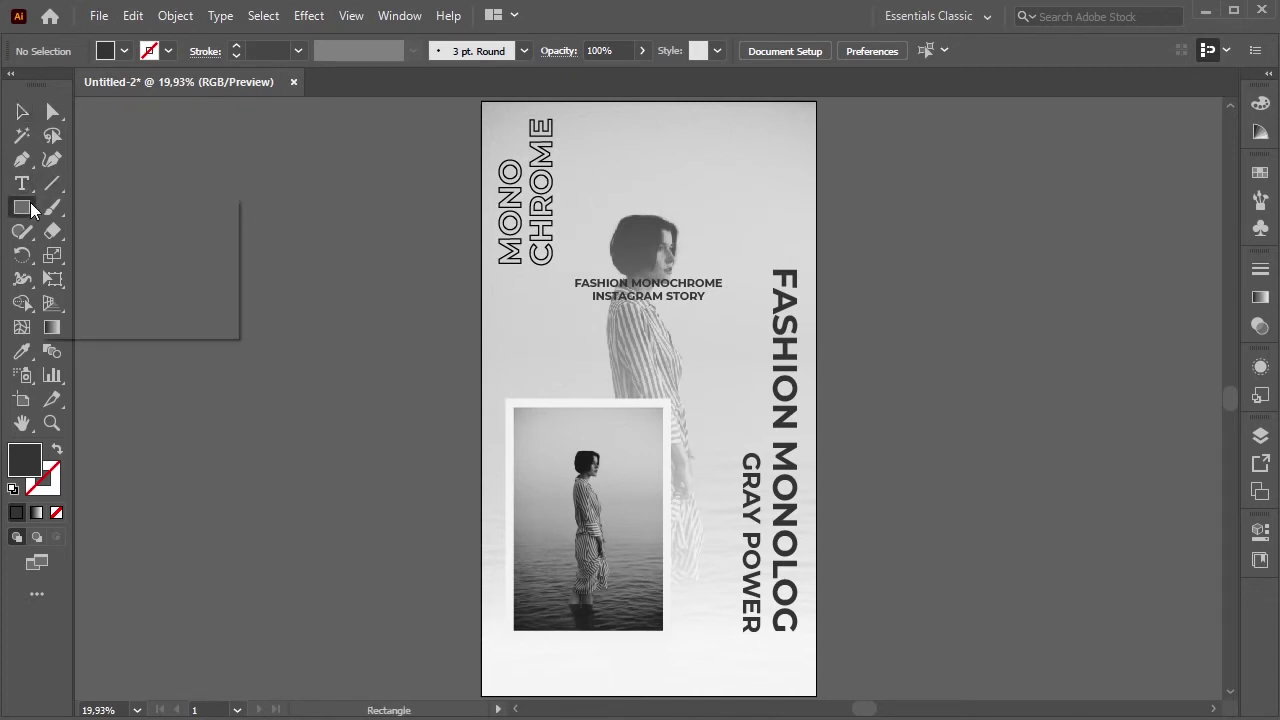
left_click(95, 255)
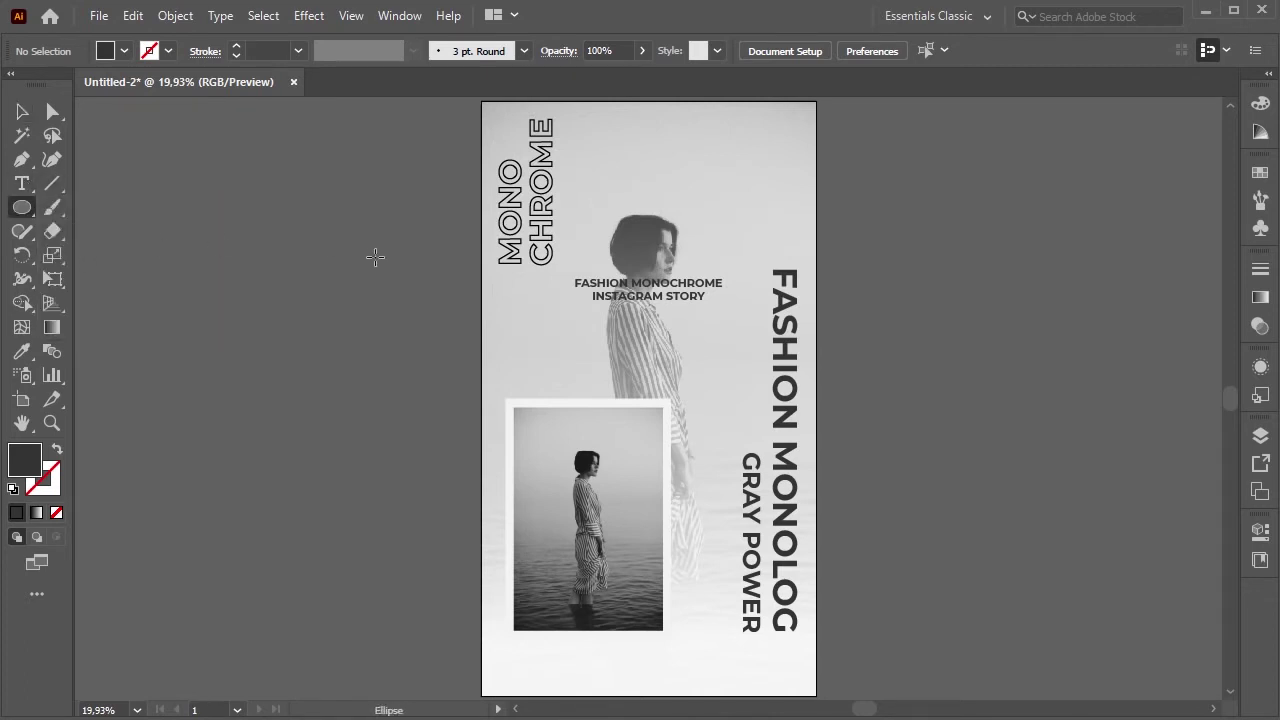
left_click_drag(374, 294, 450, 590)
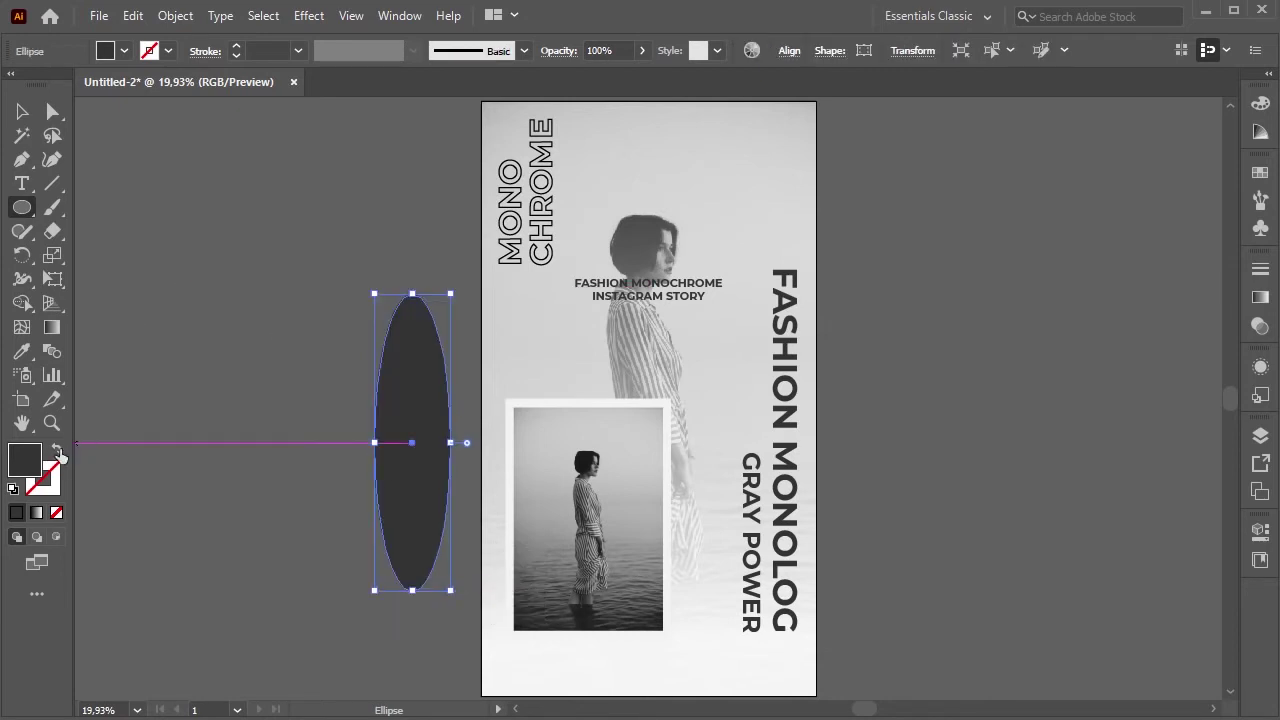
left_click(57, 449)
left_click(23, 117)
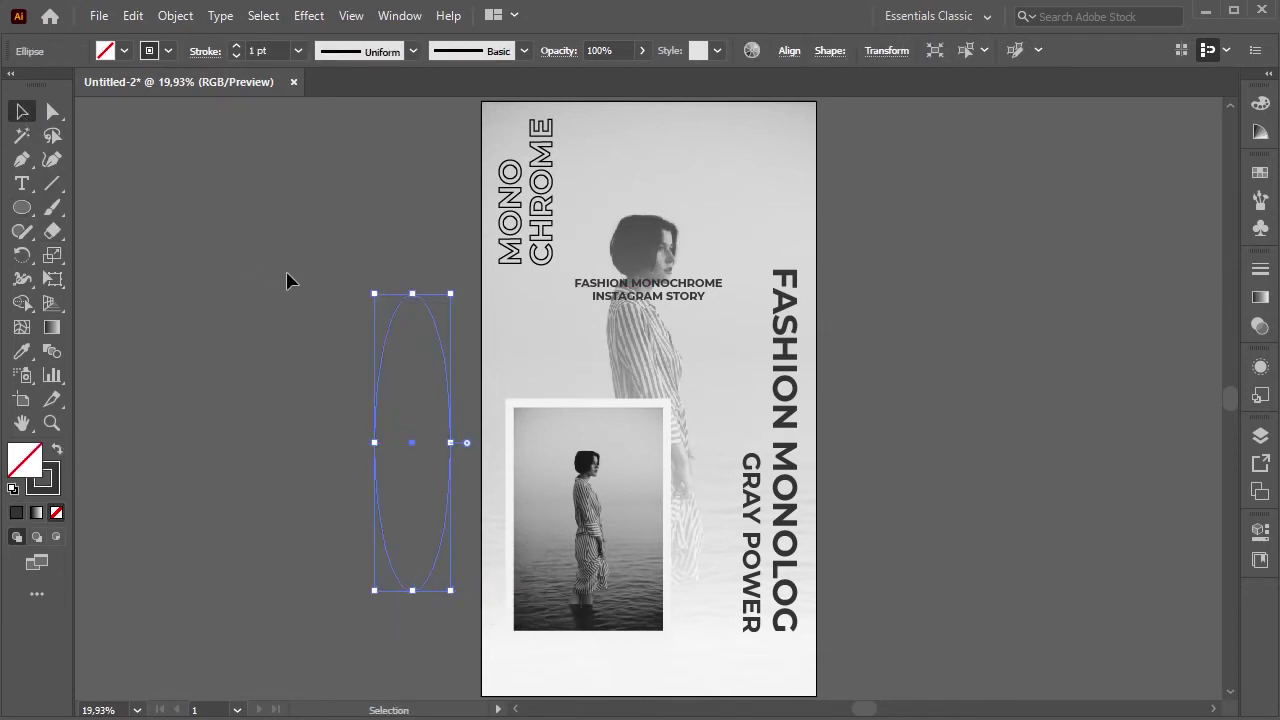
left_click(236, 46)
- Apply a Transform effect making 6 copies offset -50 px vertically
left_click(305, 18)
mouse_move(370, 178)
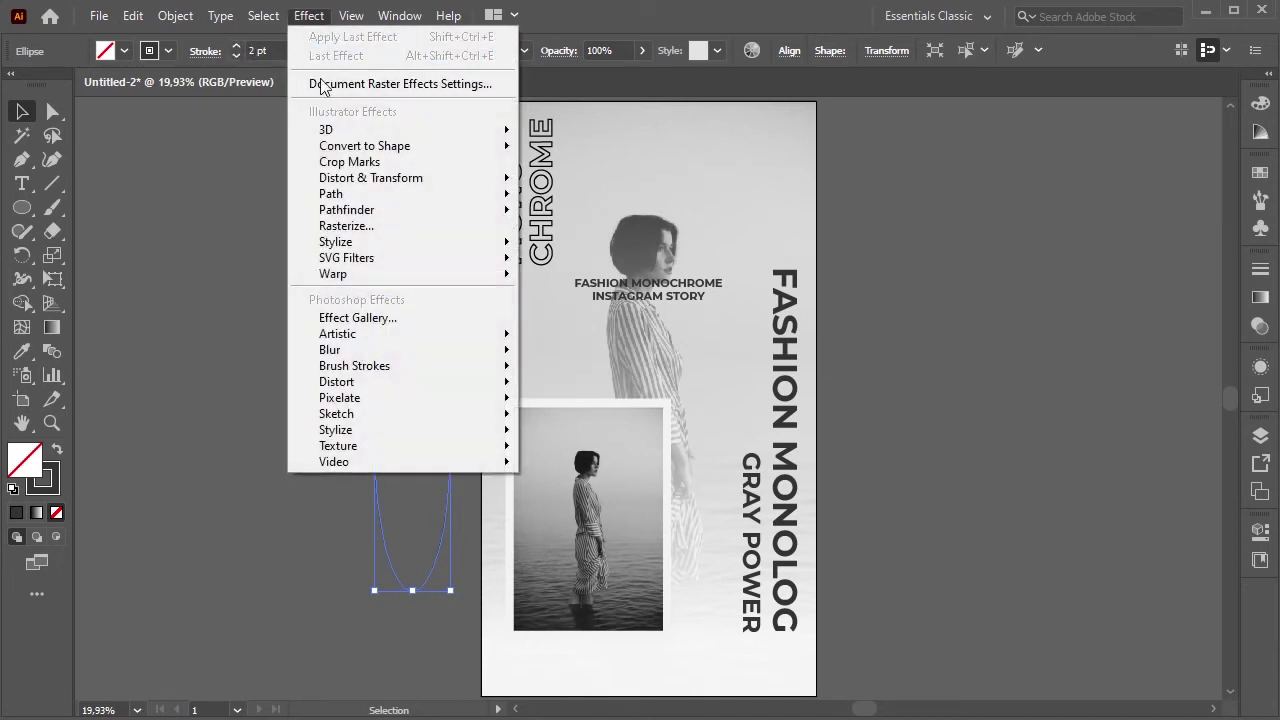
left_click(600, 248)
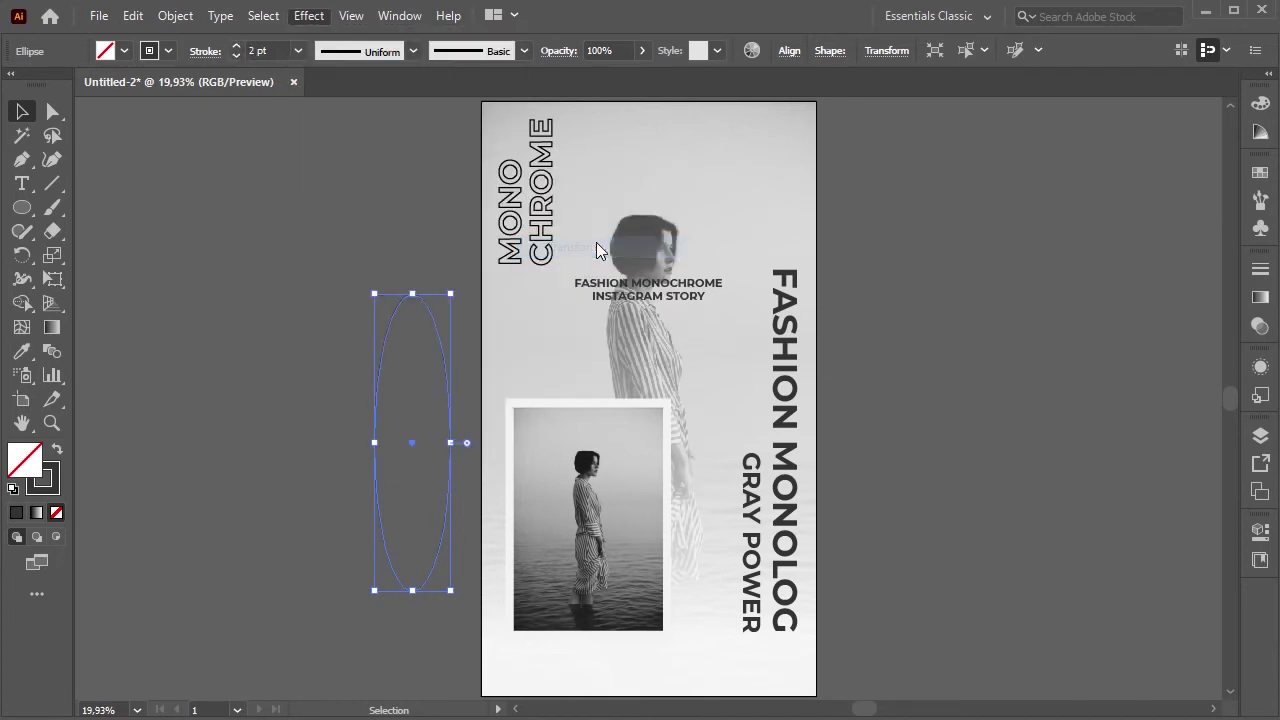
left_click_drag(306, 100, 836, 127)
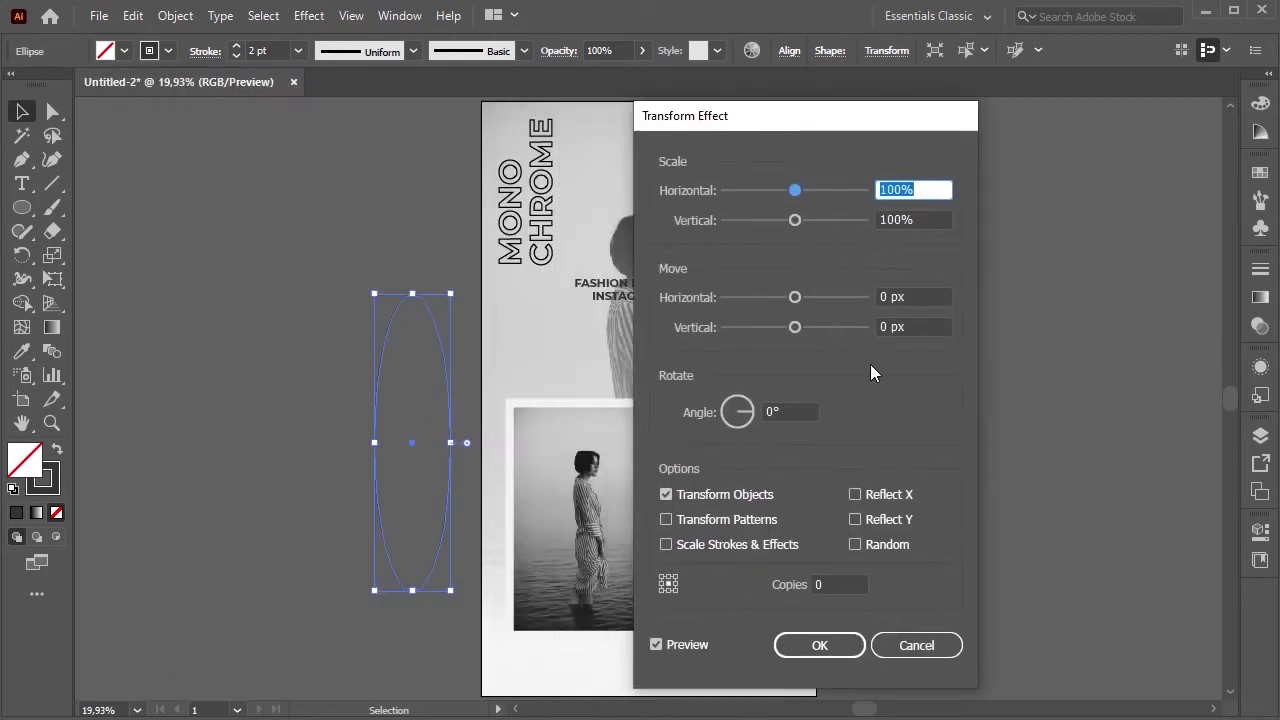
left_click(840, 583)
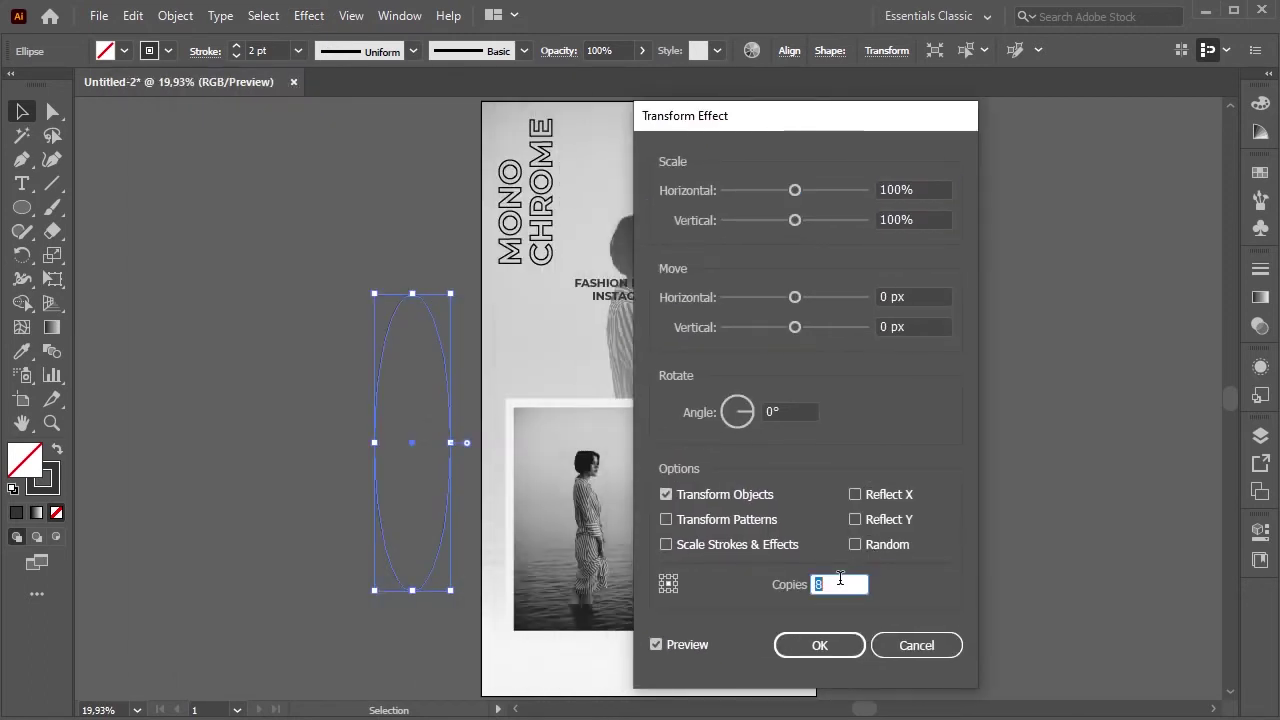
type("6")
left_click(915, 326)
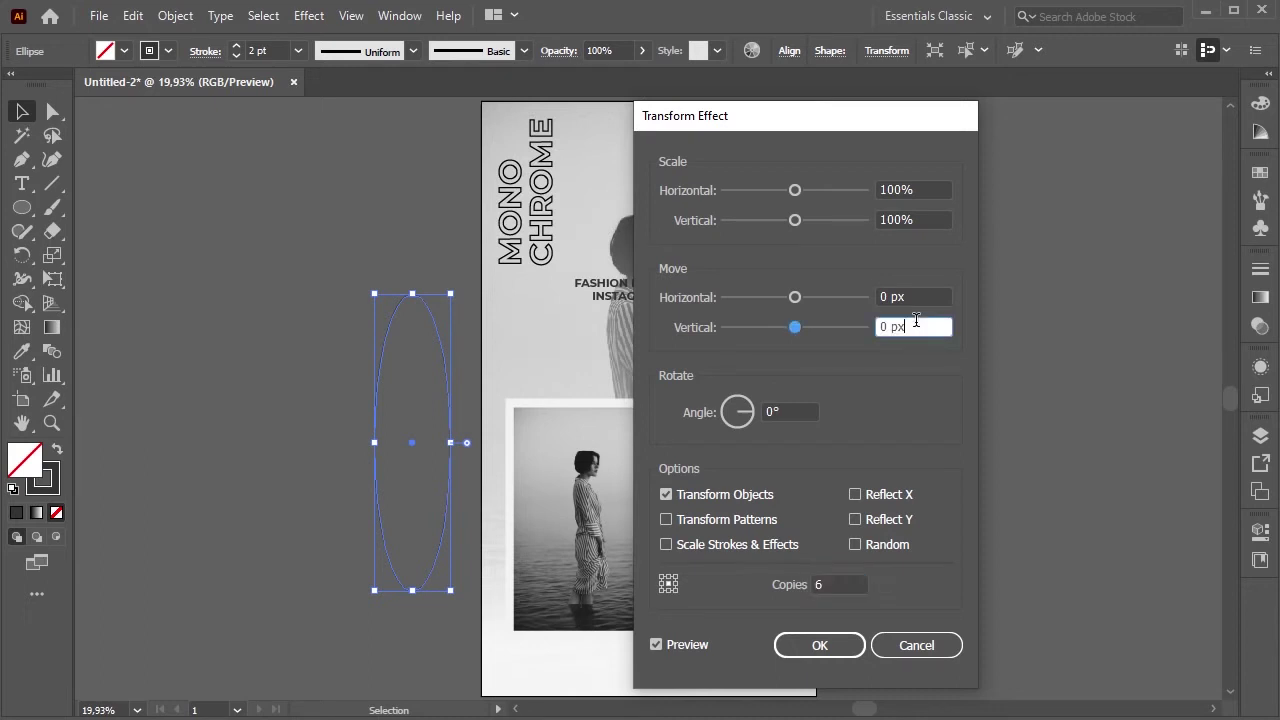
key("shift+Down")
key("shift+Down")
key("shift+Down")
key("shift+Down")
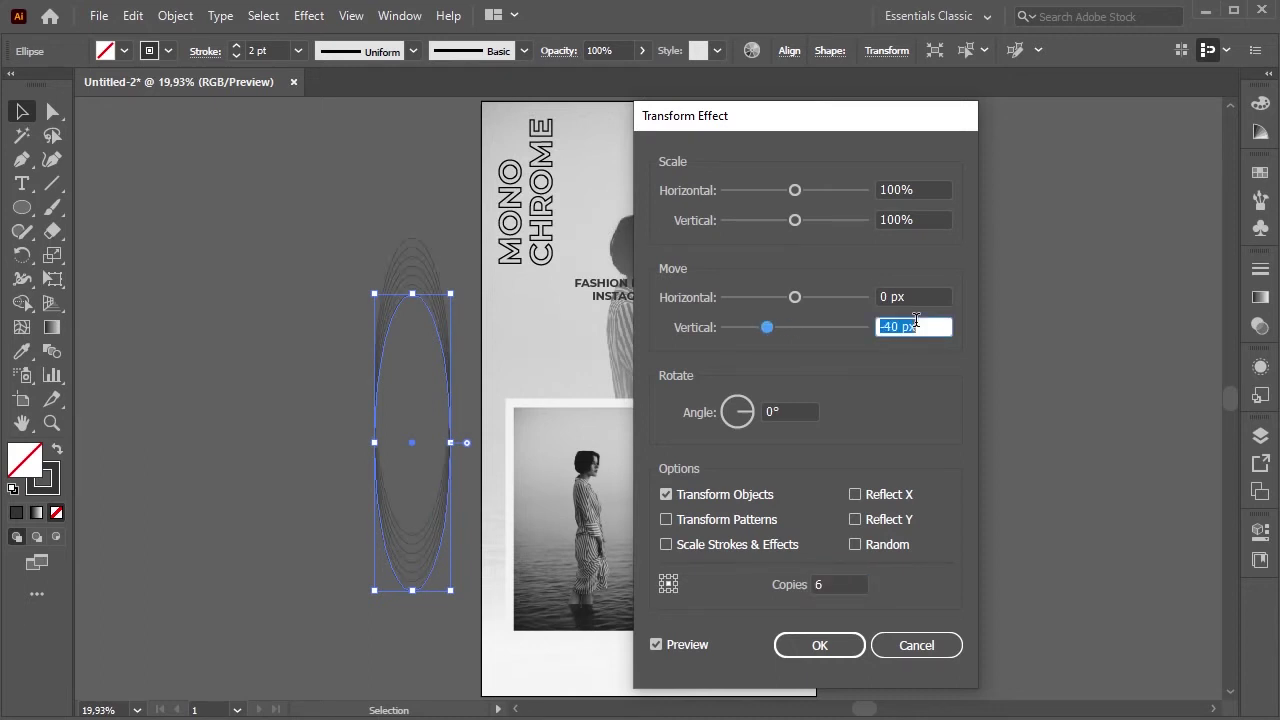
key("shift+Down")
key("Return")
- Expand the ellipse effect into real paths and rotate the group to lie horizontally
left_click(175, 15)
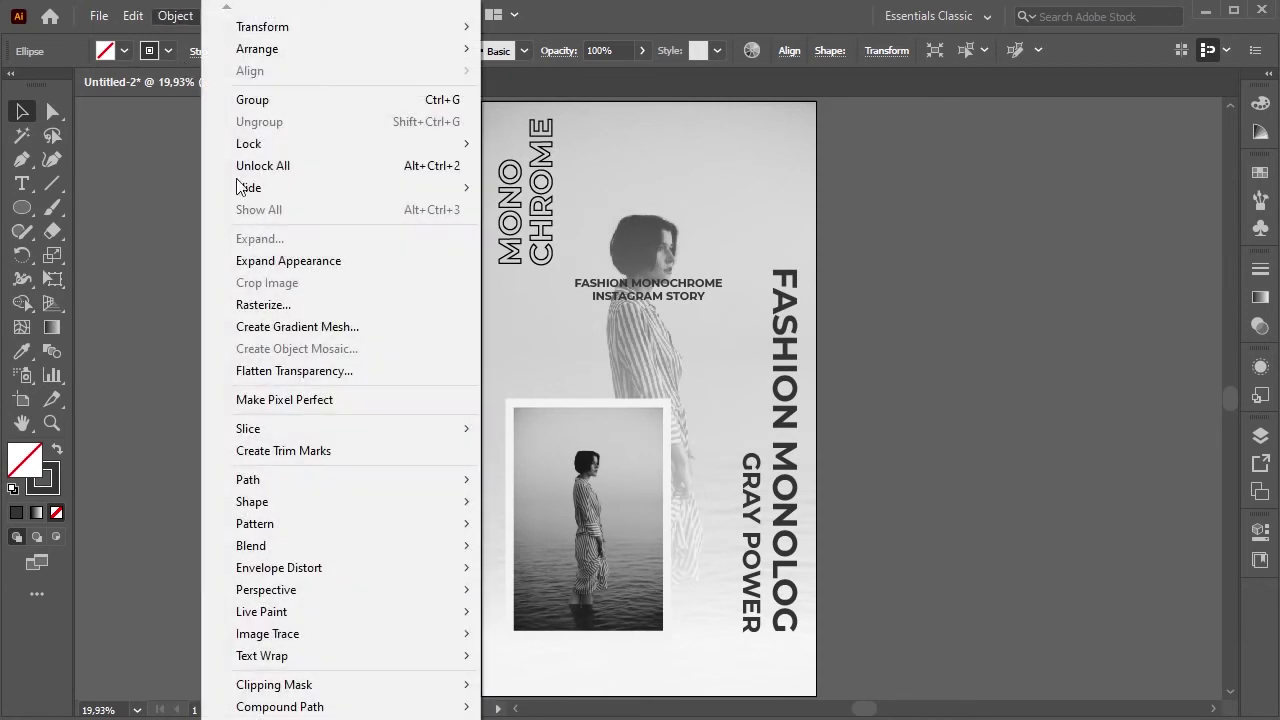
left_click(275, 262)
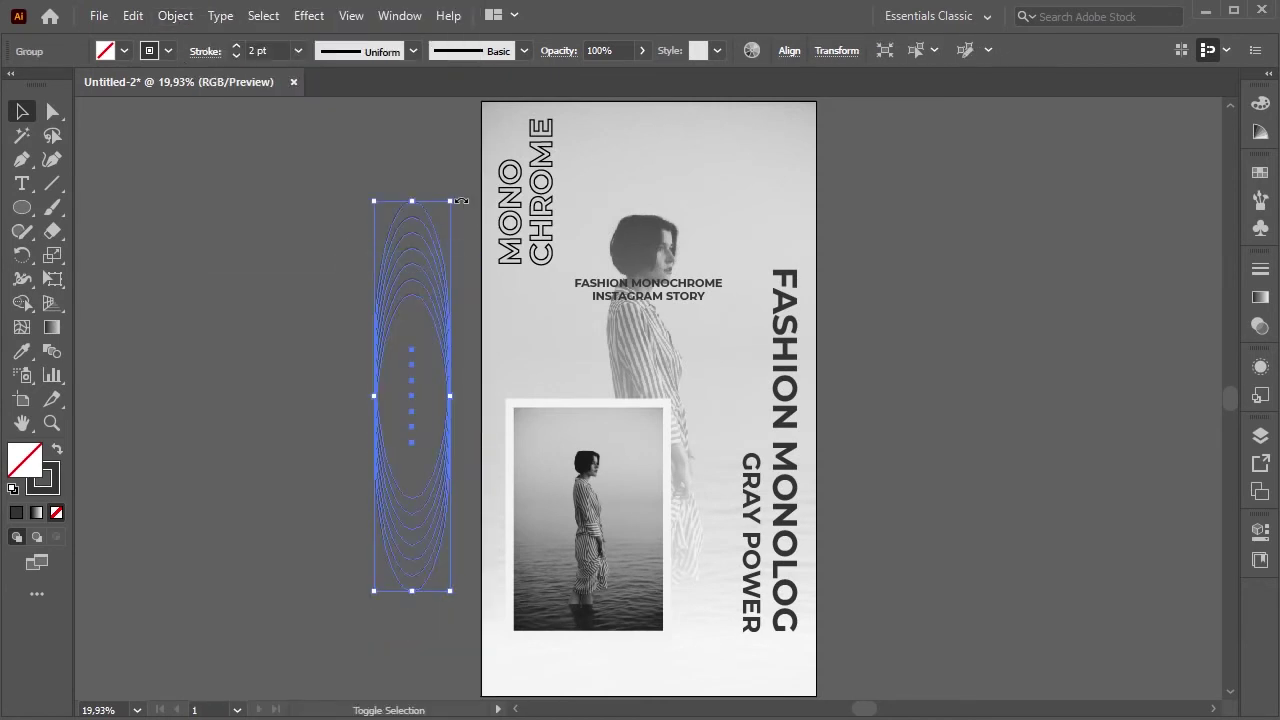
left_click_drag(459, 200, 514, 420)
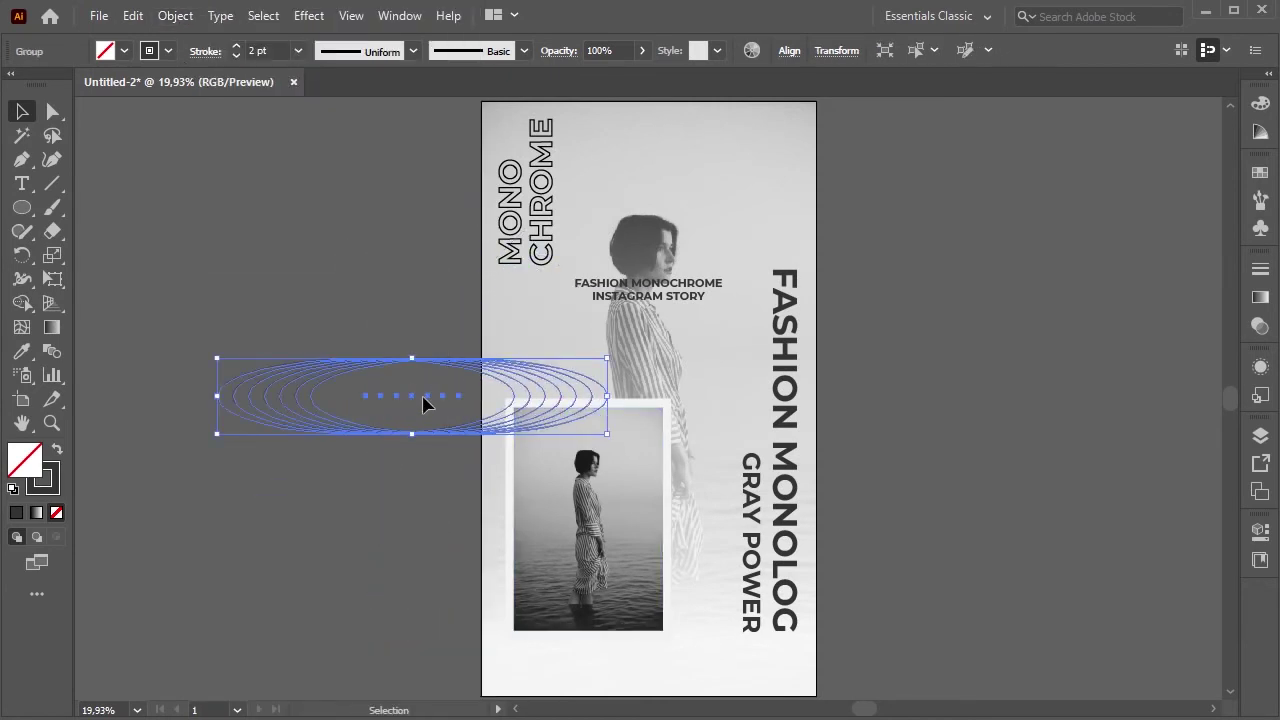
- Move the ellipse group to the artboard's bottom edge, nudging it slightly lower
left_click_drag(412, 396, 496, 677)
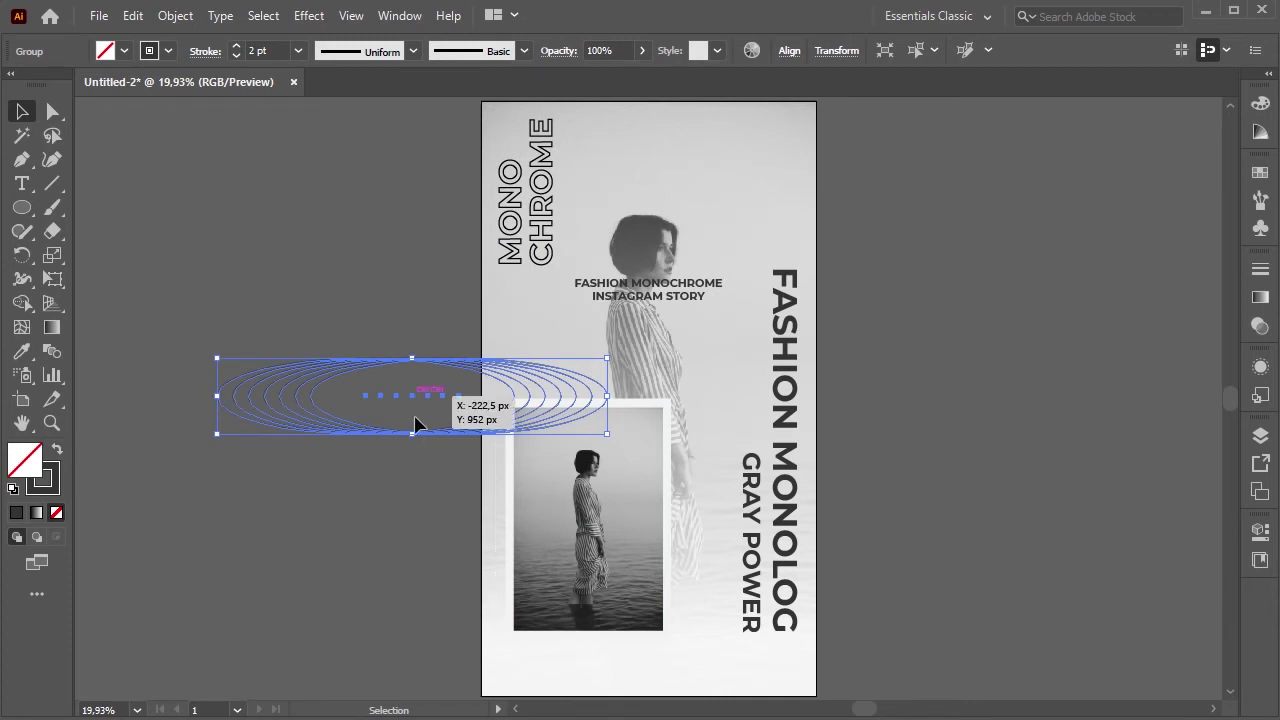
scroll(423, 515, "down", 2)
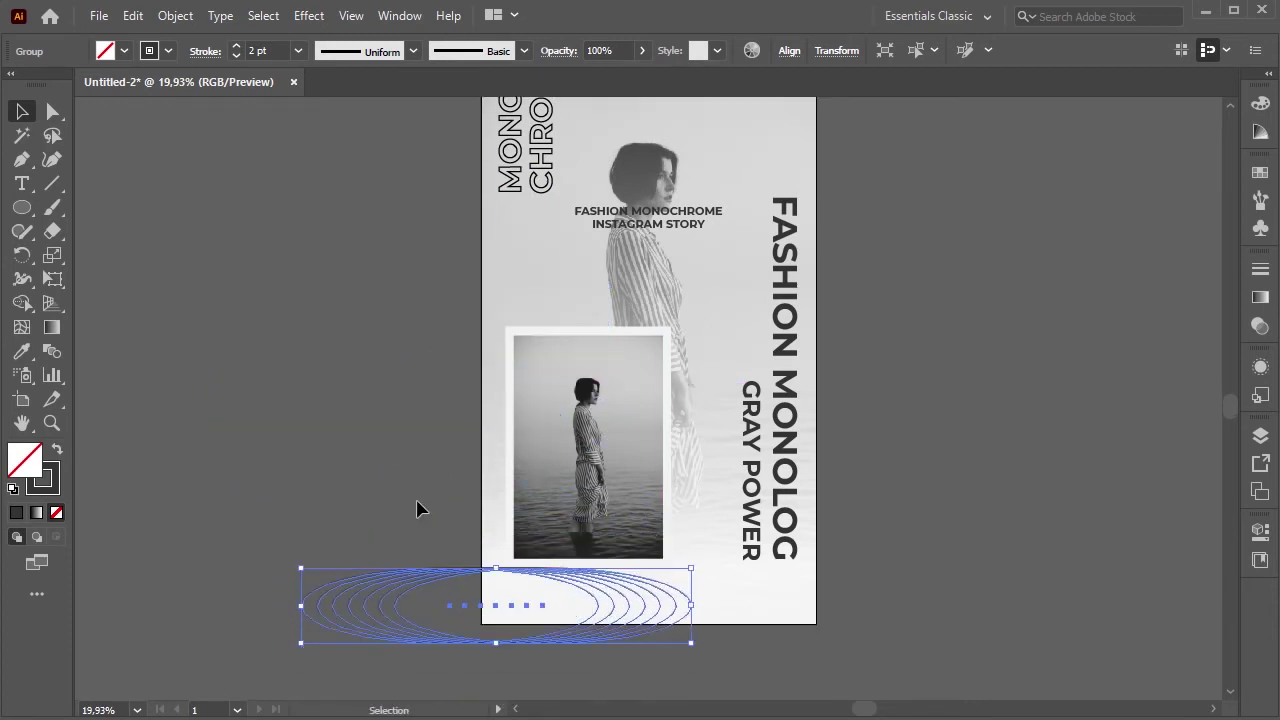
left_click(418, 505)
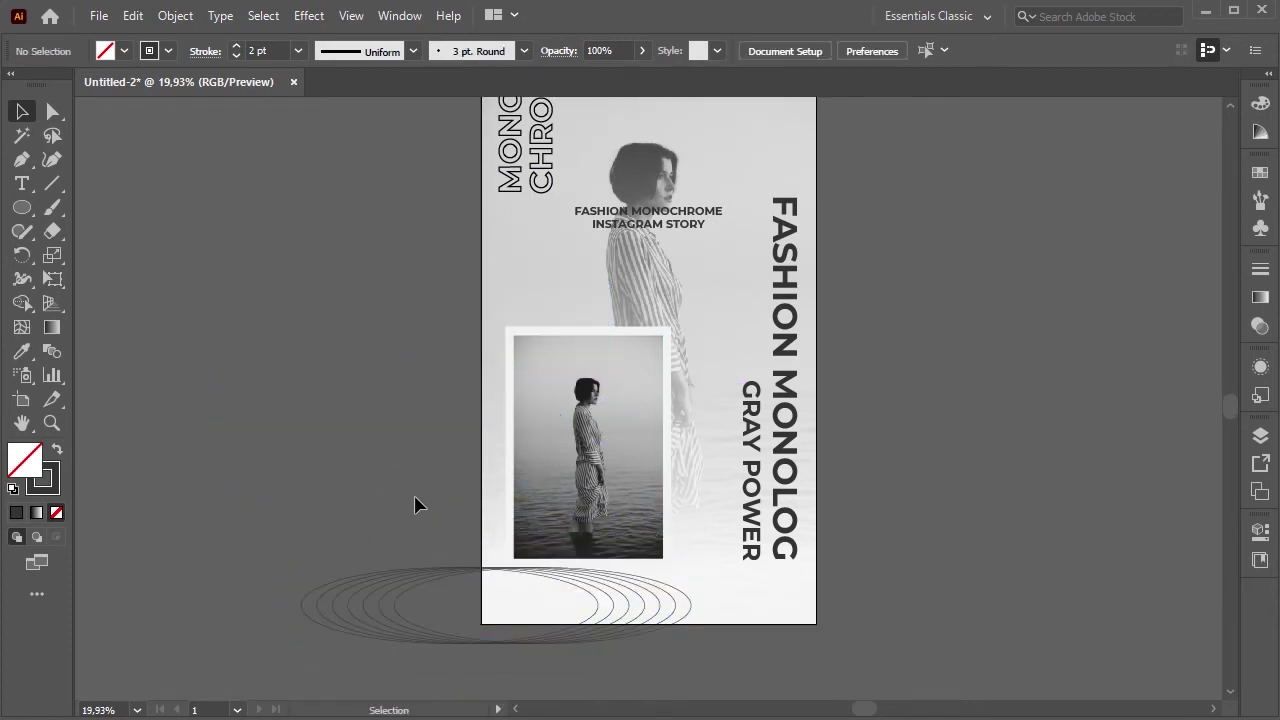
left_click(430, 578)
key("Down")
key("Down")
key("Down")
key("Down")
key("Down")
key("Down")
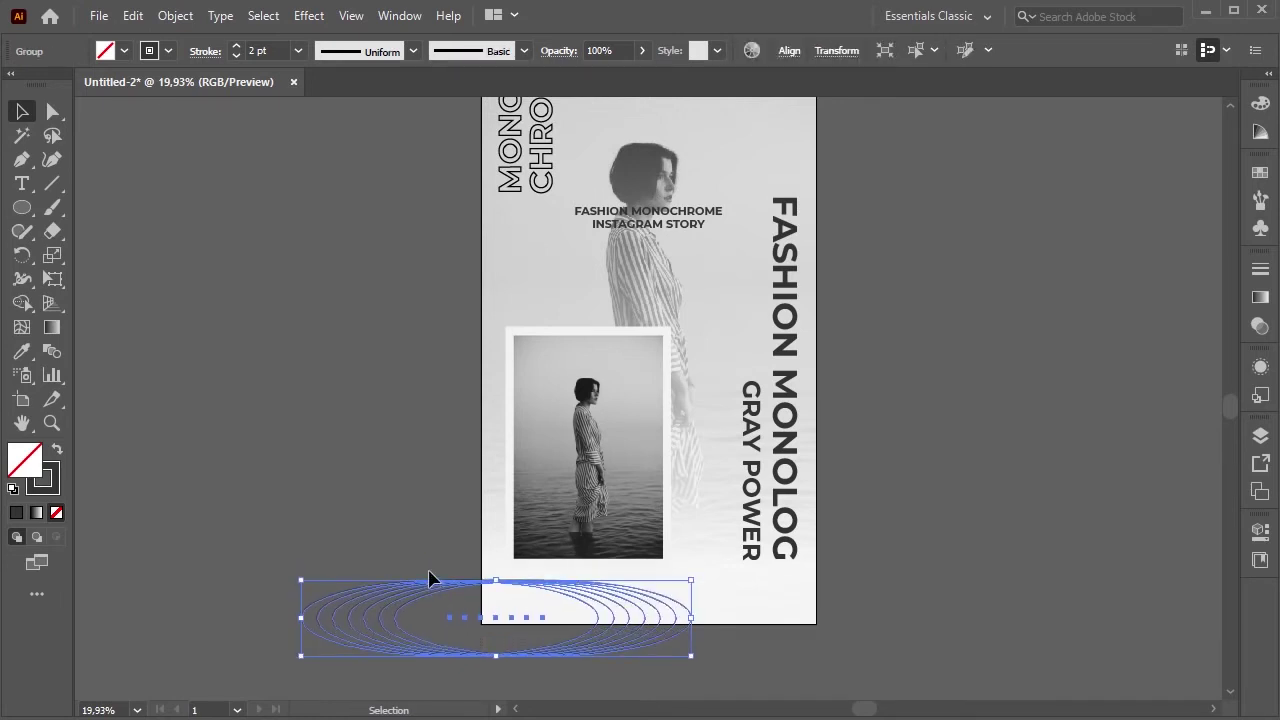
key("Down")
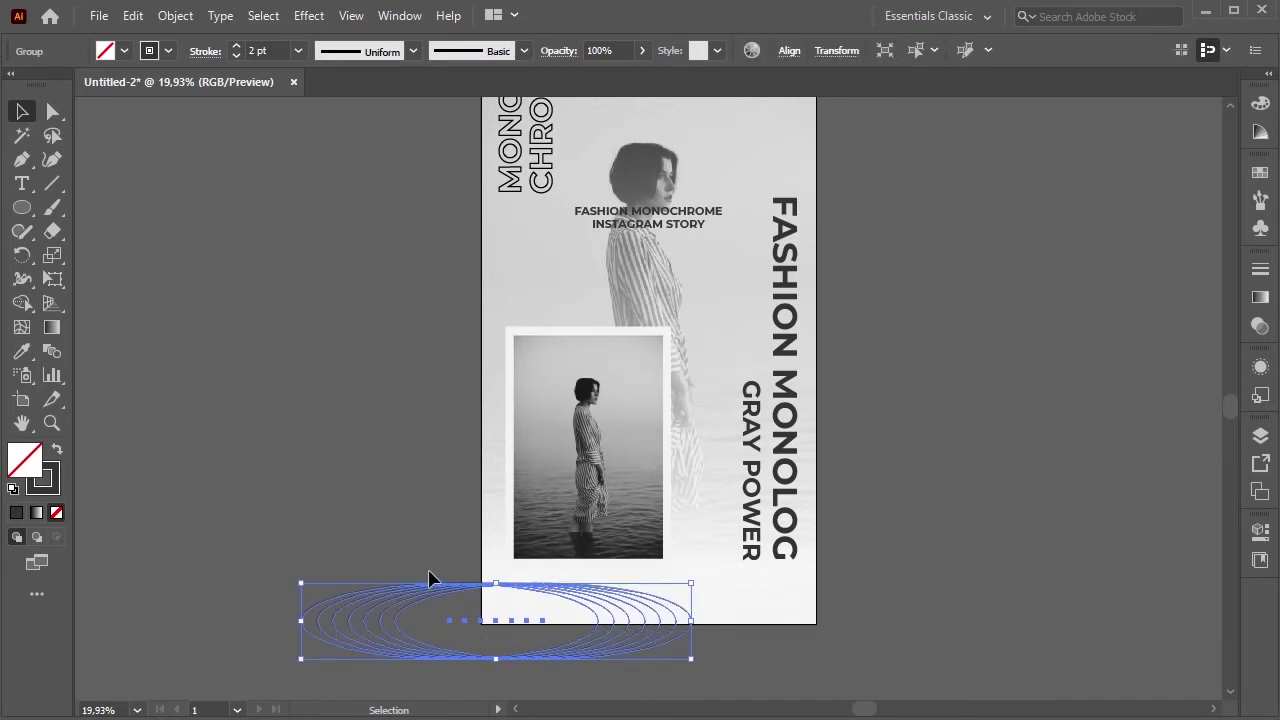
left_click(415, 461)
scroll(414, 460, "up", 2)
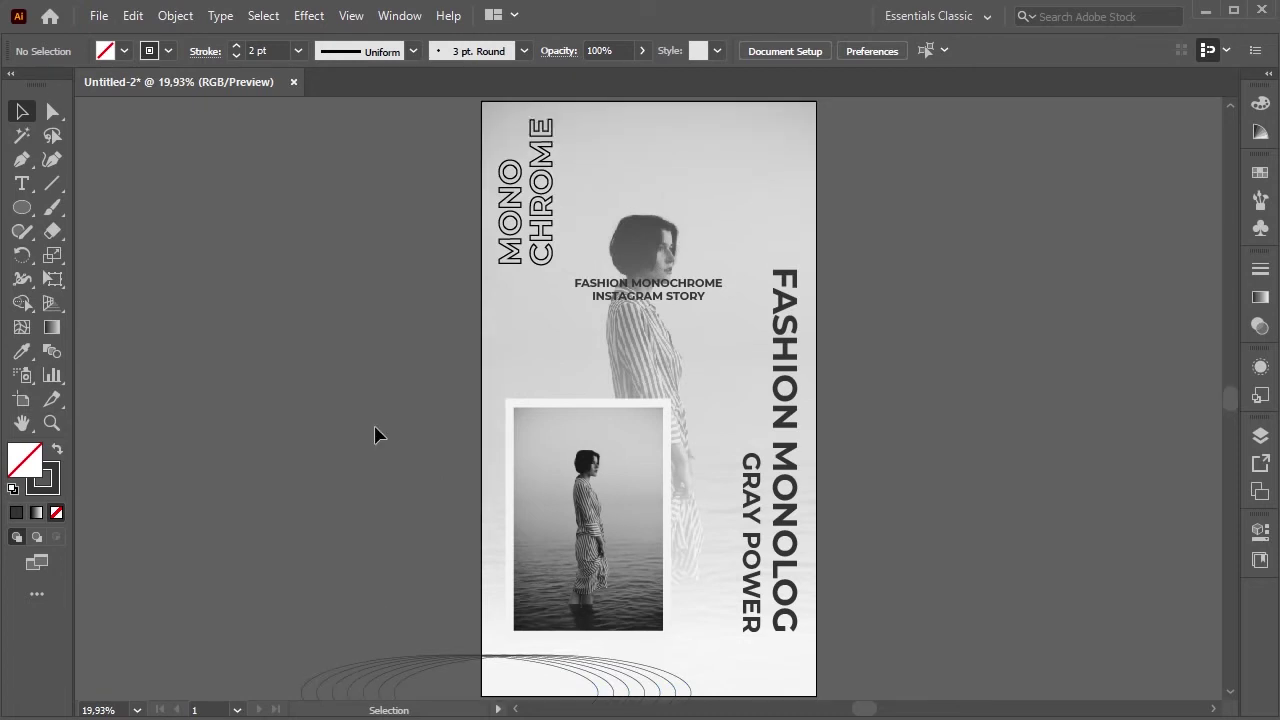
left_click(52, 207)
- Create a 1080 × 1920 px rectangle with the Rectangle tool
left_click(22, 208)
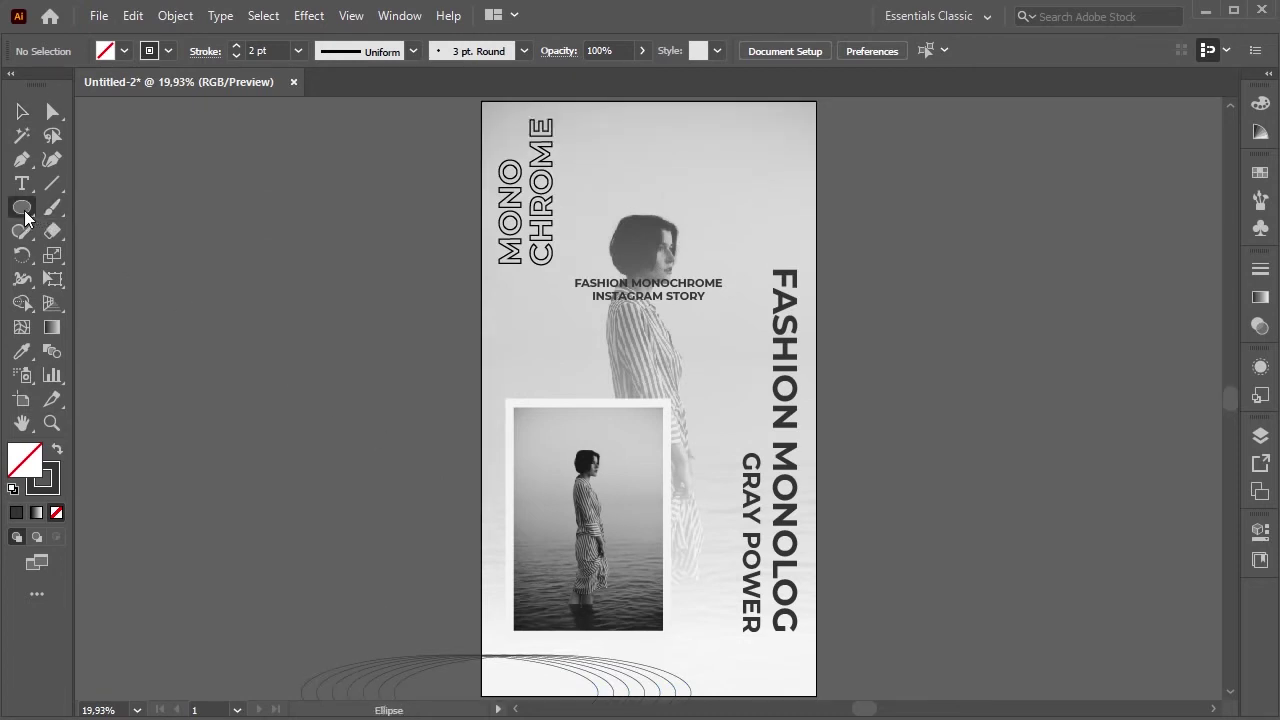
left_click_drag(22, 208, 80, 206)
left_click(375, 228)
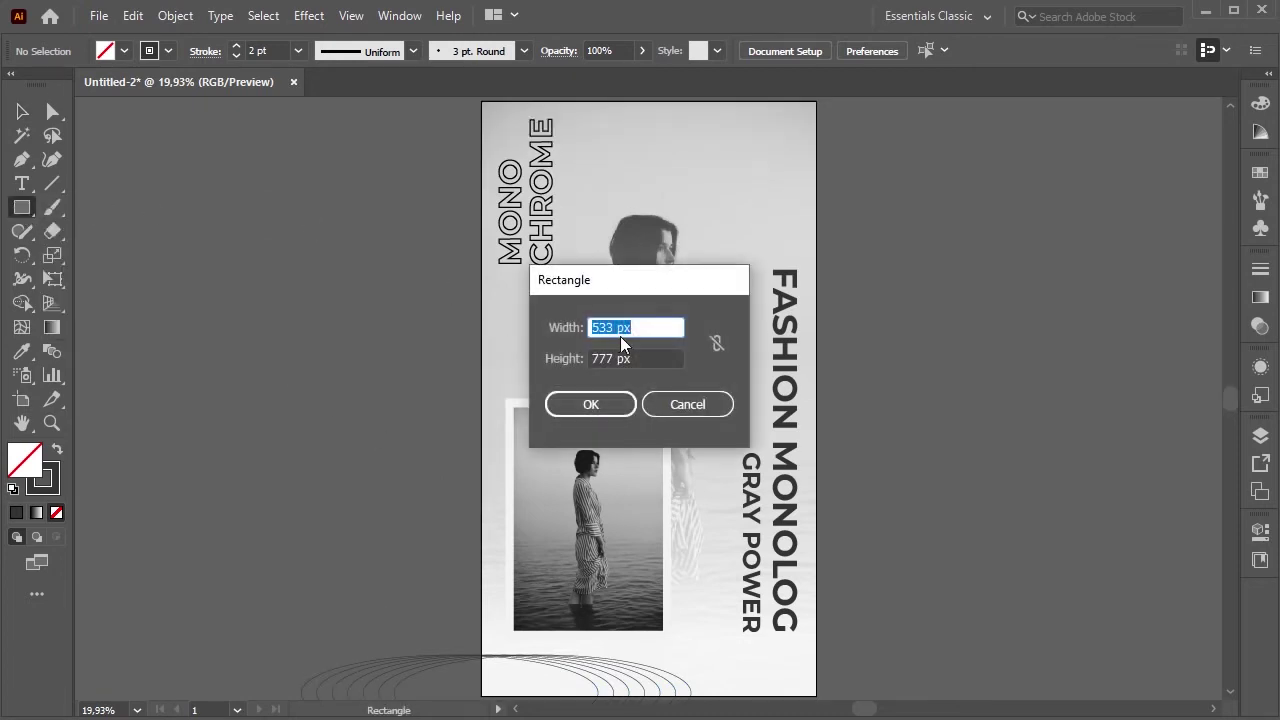
left_click_drag(616, 325, 588, 325)
type("1080")
key("Tab")
type("7")
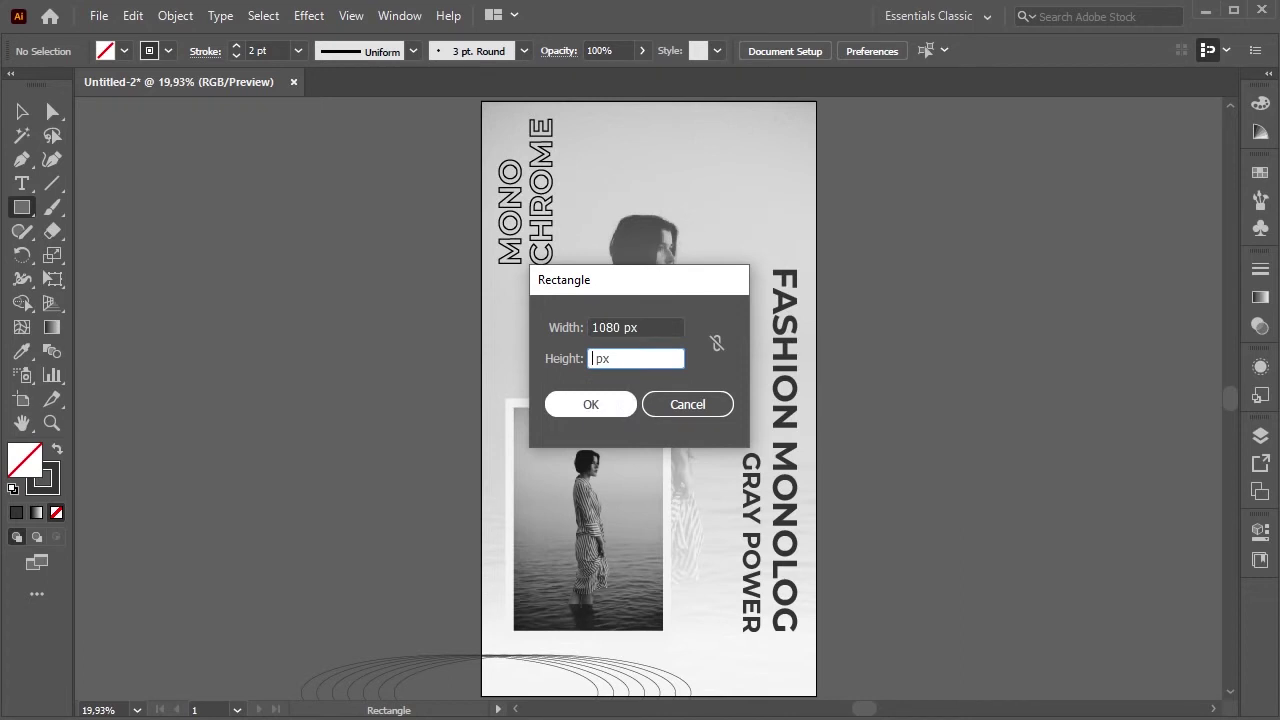
type("0")
left_click(603, 404)
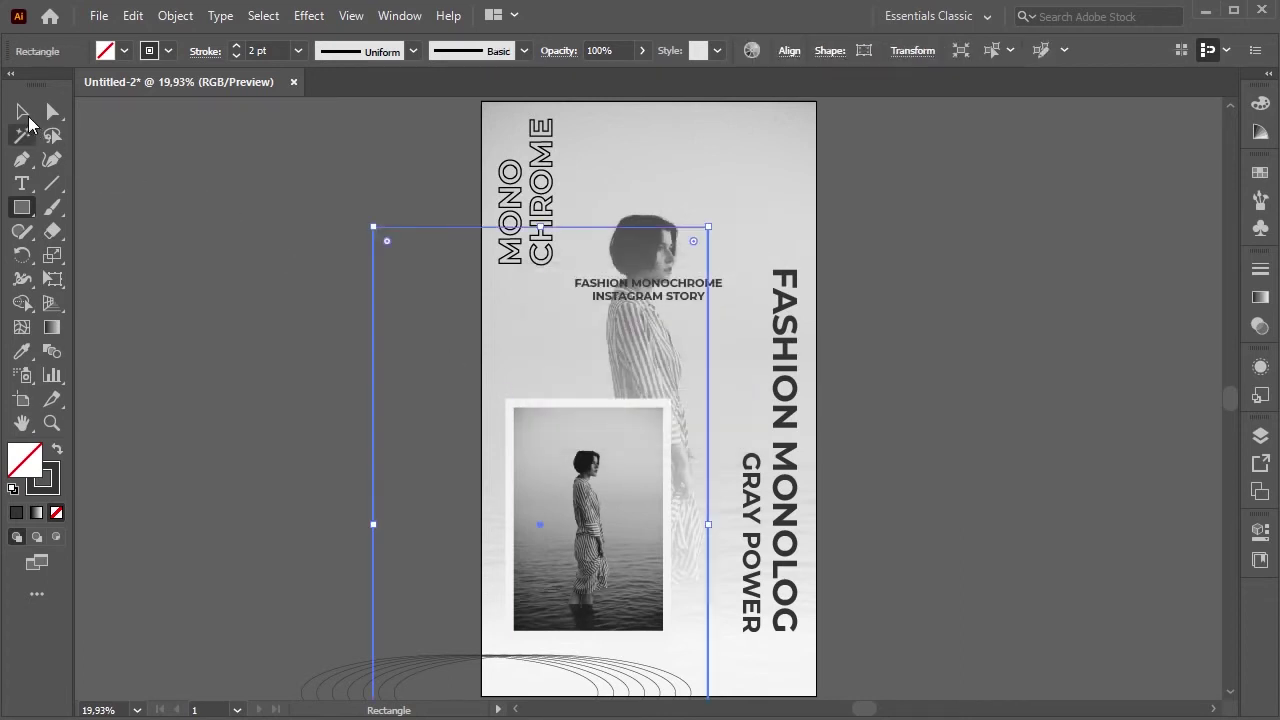
- Centre the rectangle horizontally and vertically on the artboard
left_click(22, 111)
left_click(789, 50)
left_click(623, 106)
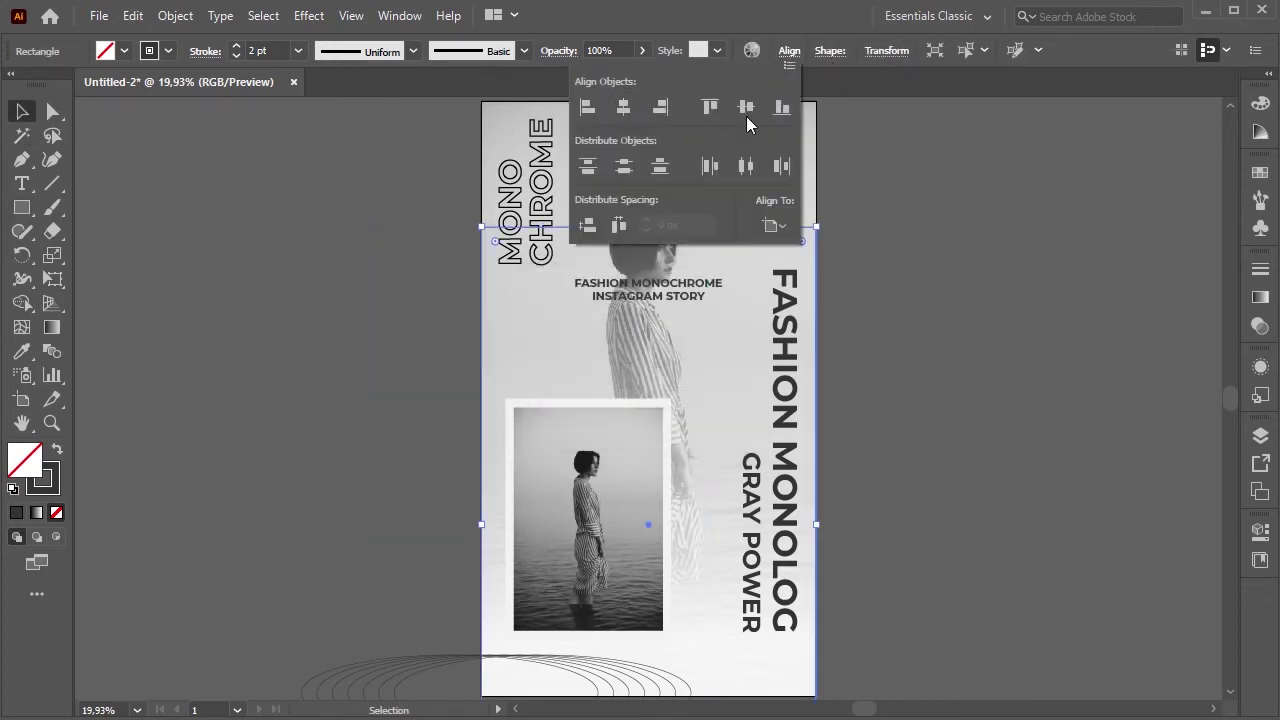
left_click(746, 107)
left_click(629, 146)
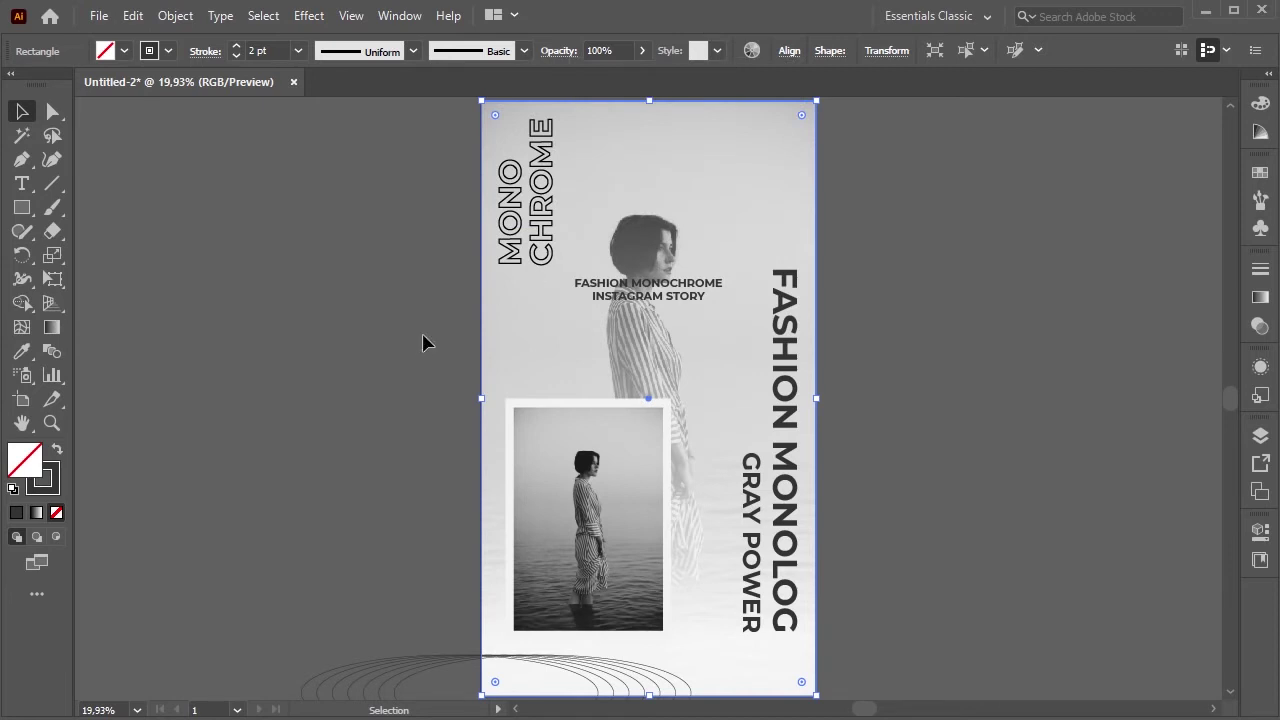
- Make a clipping mask of the rectangle over the ellipse group
scroll(396, 498, "down", 2)
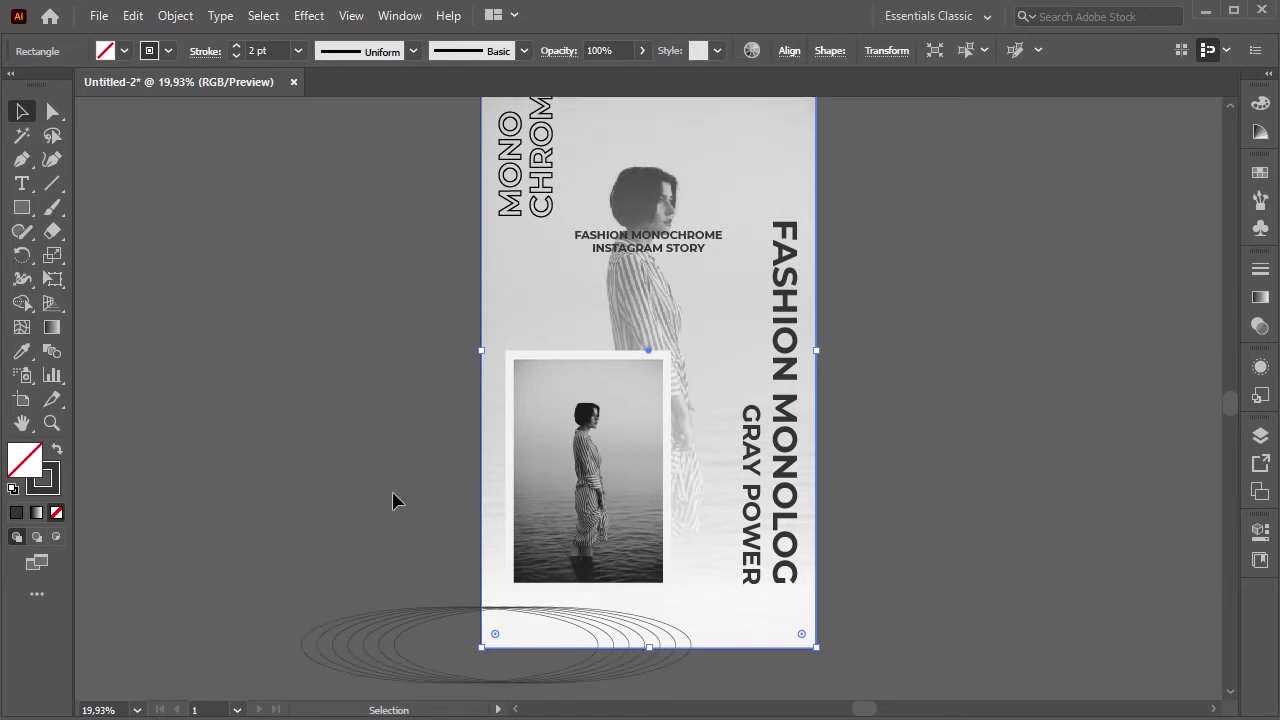
left_click(374, 636, "shift")
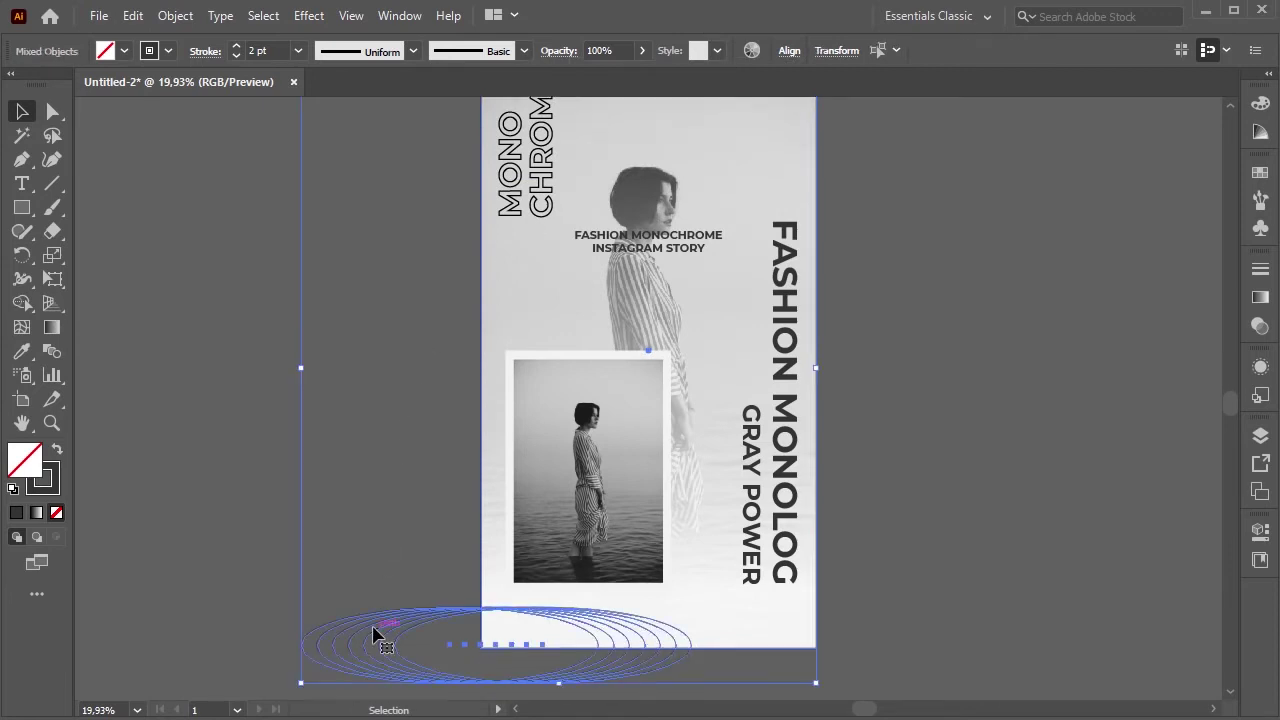
right_click(545, 291)
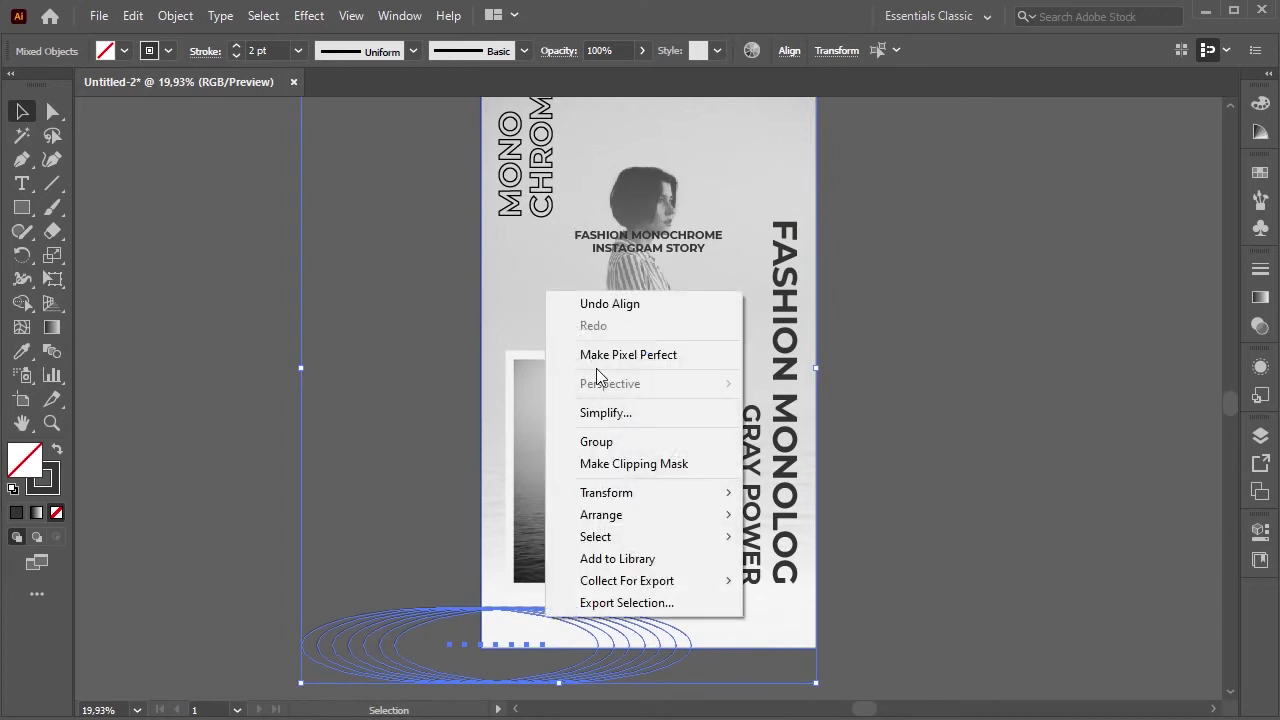
left_click(600, 463)
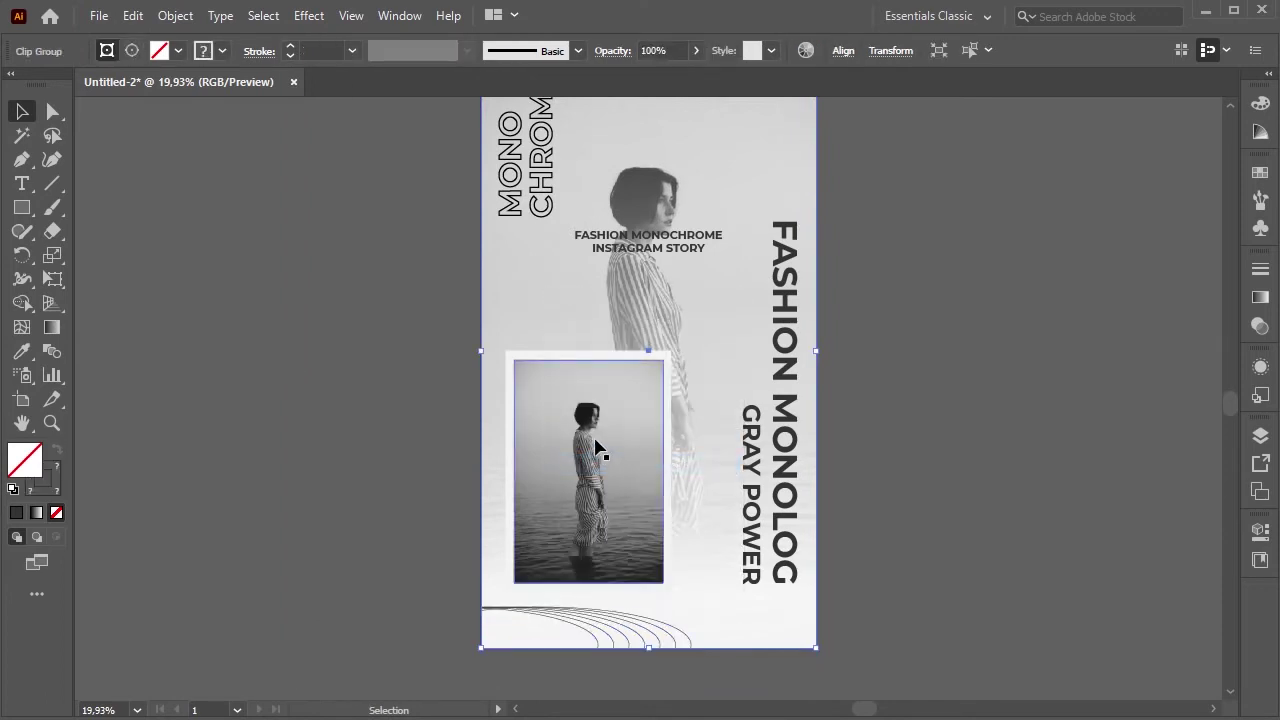
left_click(355, 377)
- Move the FASHION MONOCHROME INSTAGRAM STORY caption slightly lower, just beneath the portrait's face
scroll(355, 378, "up", 1)
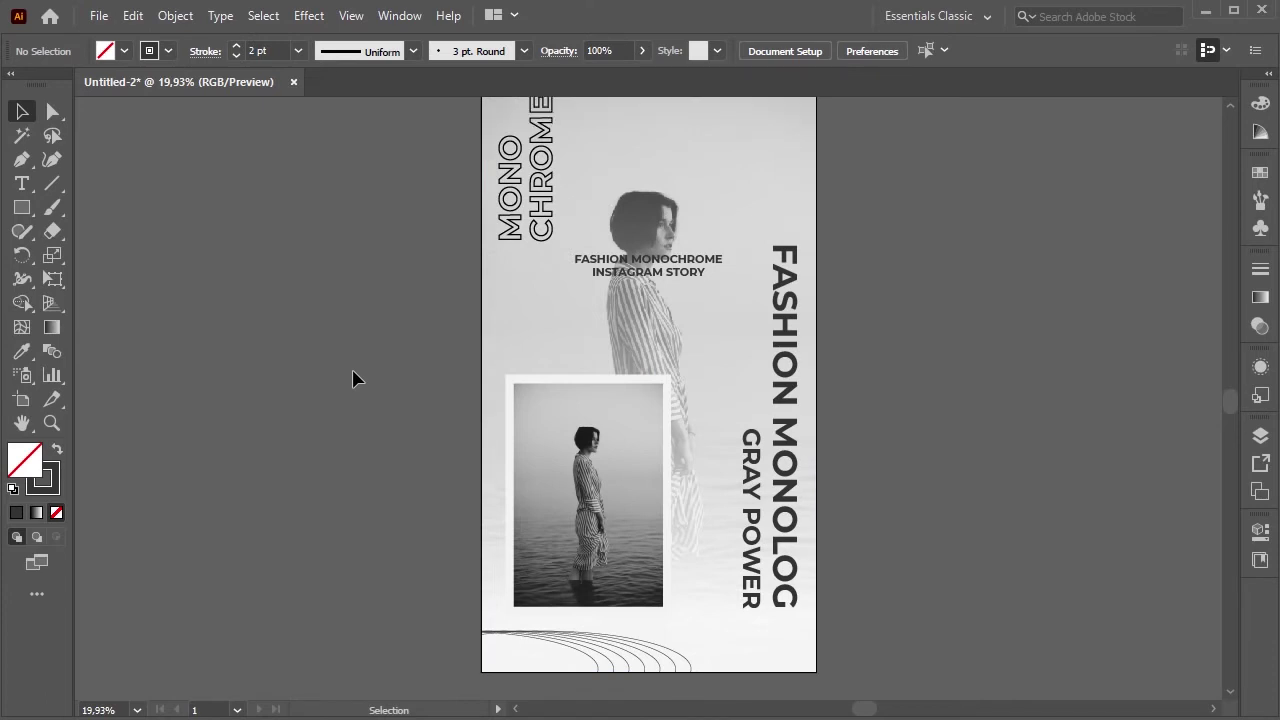
scroll(355, 378, "up", 1)
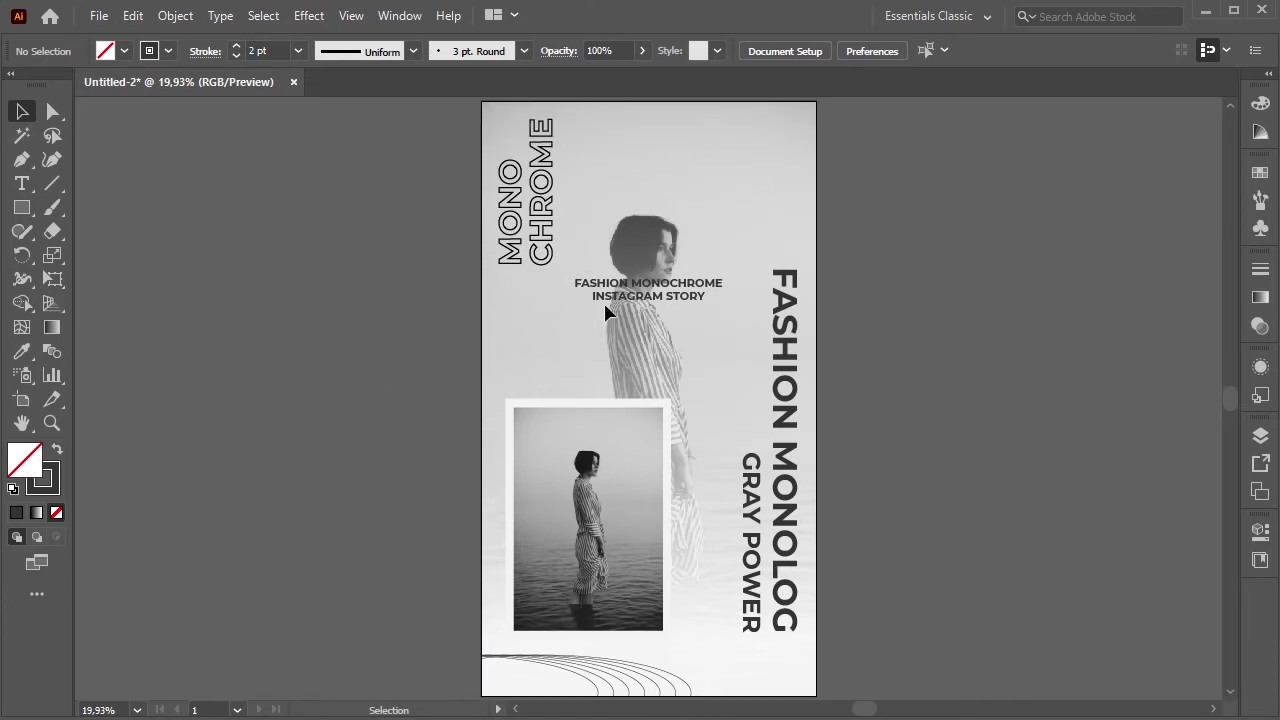
left_click_drag(611, 288, 611, 301)
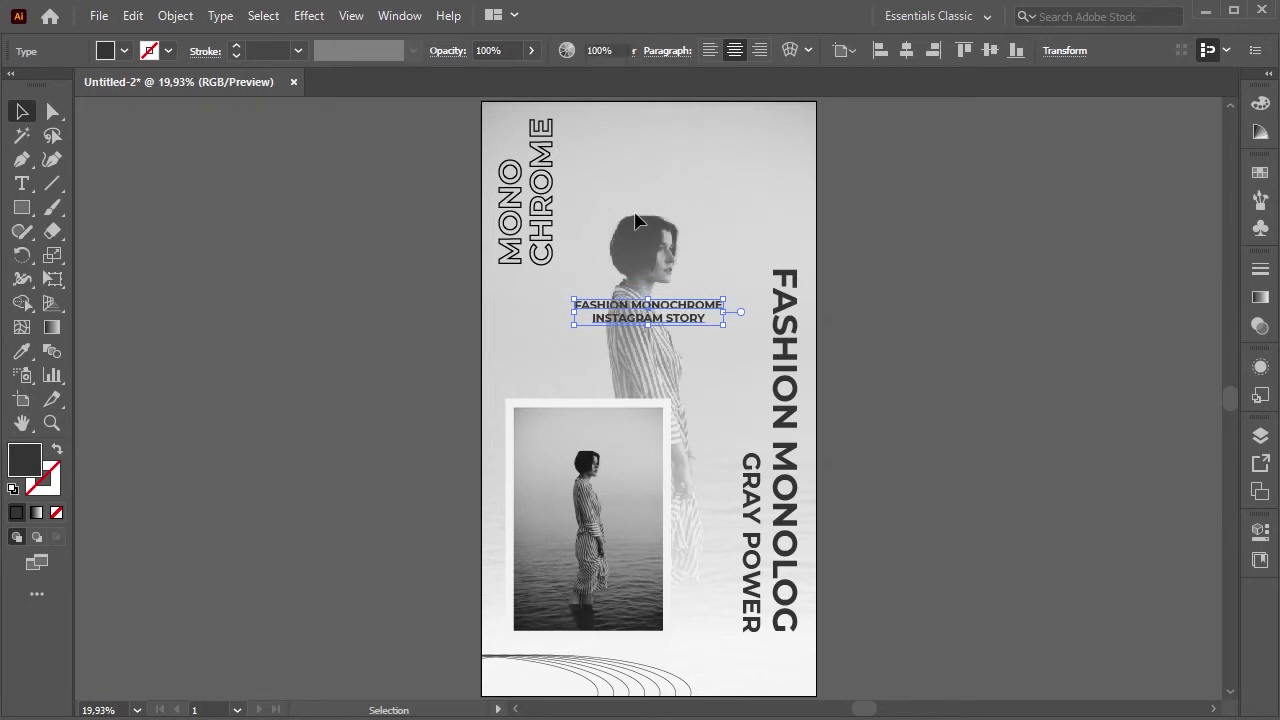
- Nudge the outlined MONO CHROME title down, deselect, and switch to the Artboard tool
left_click(585, 228)
left_click(538, 232)
key("shift+Down")
key("shift+Down")
key("shift+Down")
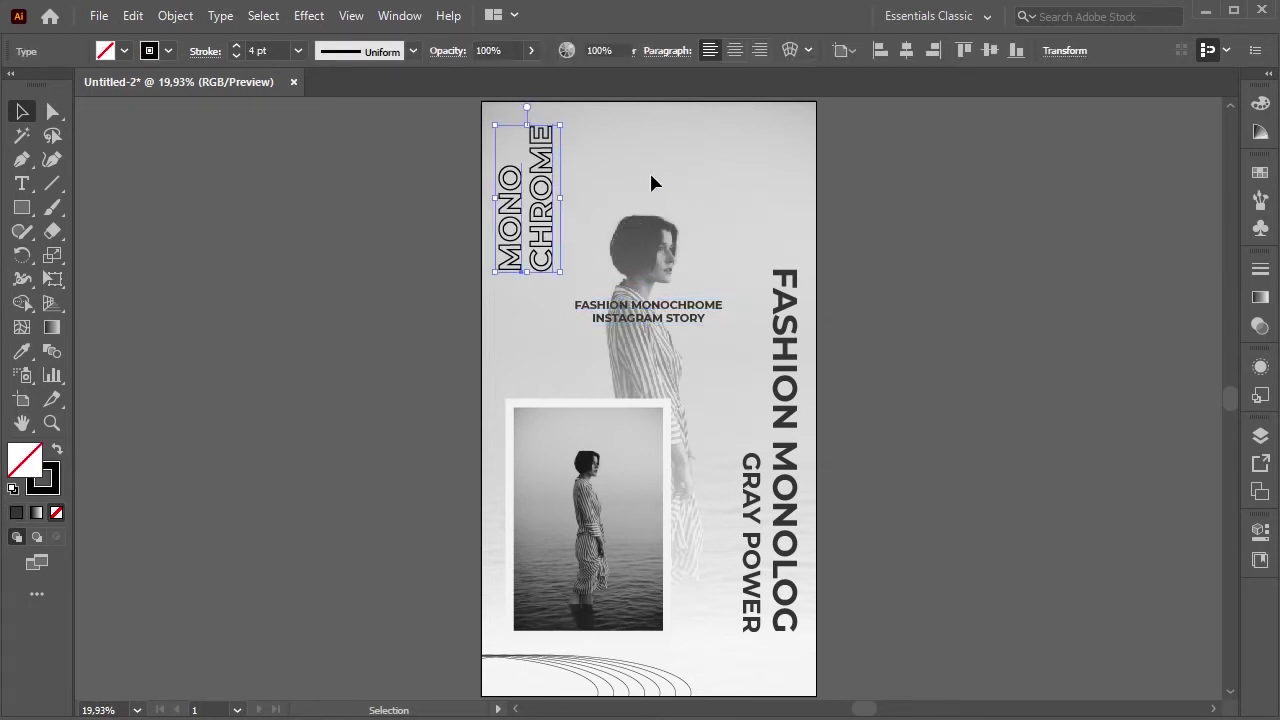
left_click(651, 183)
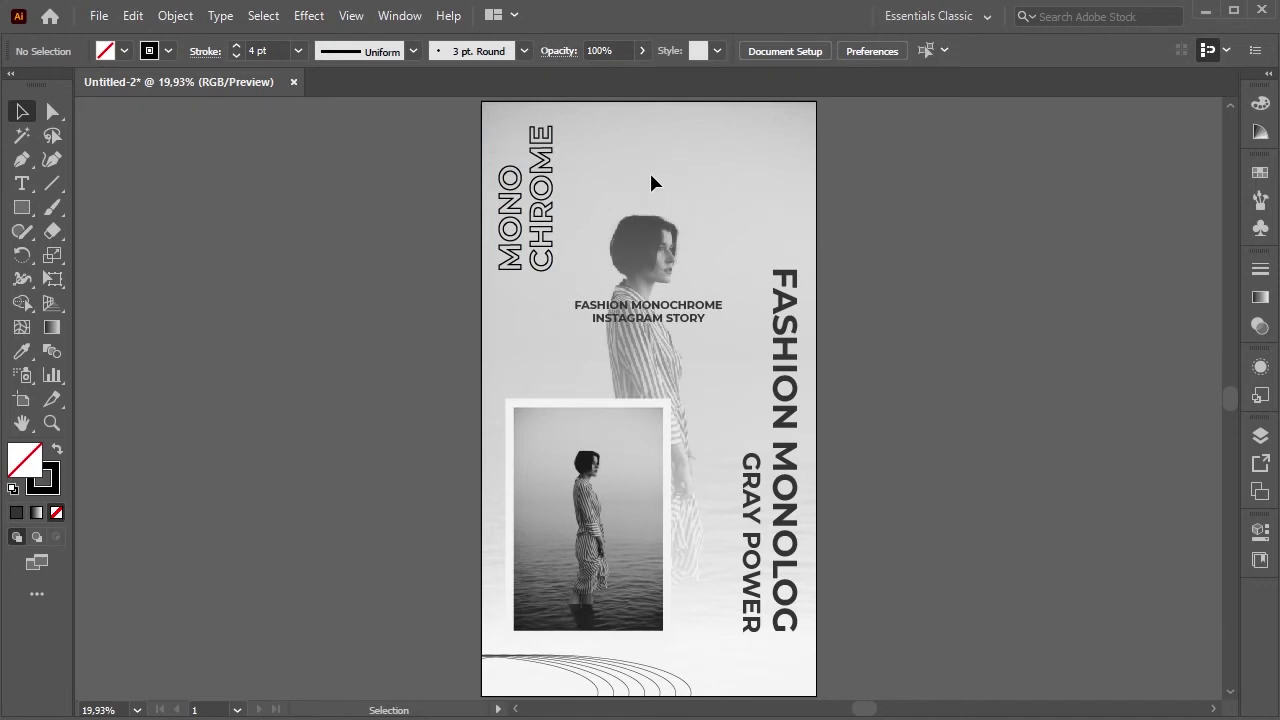
left_click(22, 399)
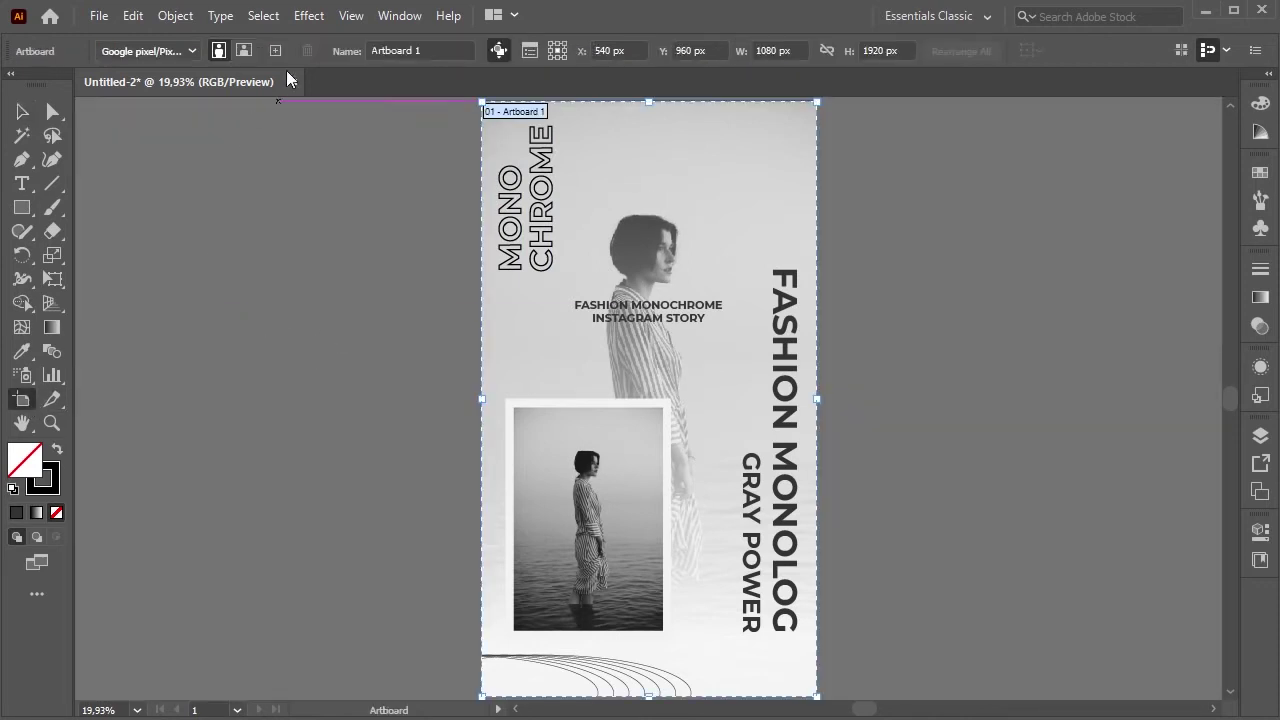
- Add a blank second artboard, lock Layer 1, and make Layer 2 visible and active
left_click(275, 50)
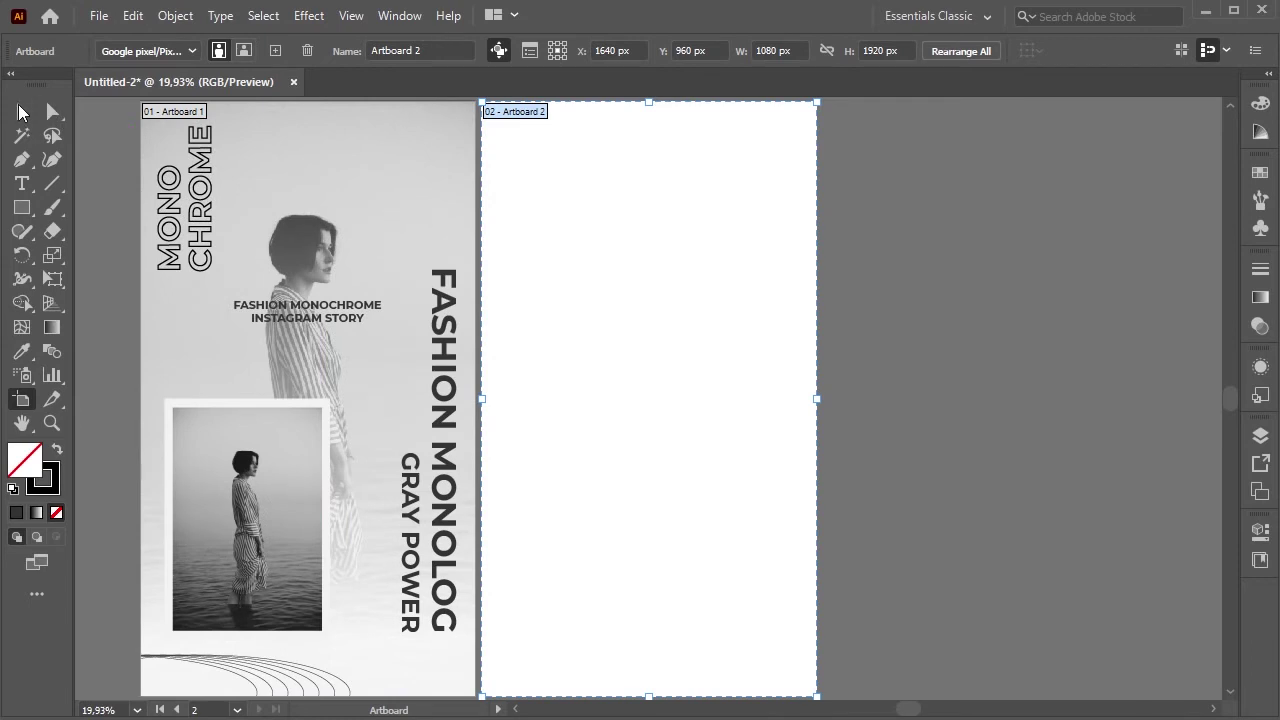
left_click(18, 111)
left_click(1260, 435)
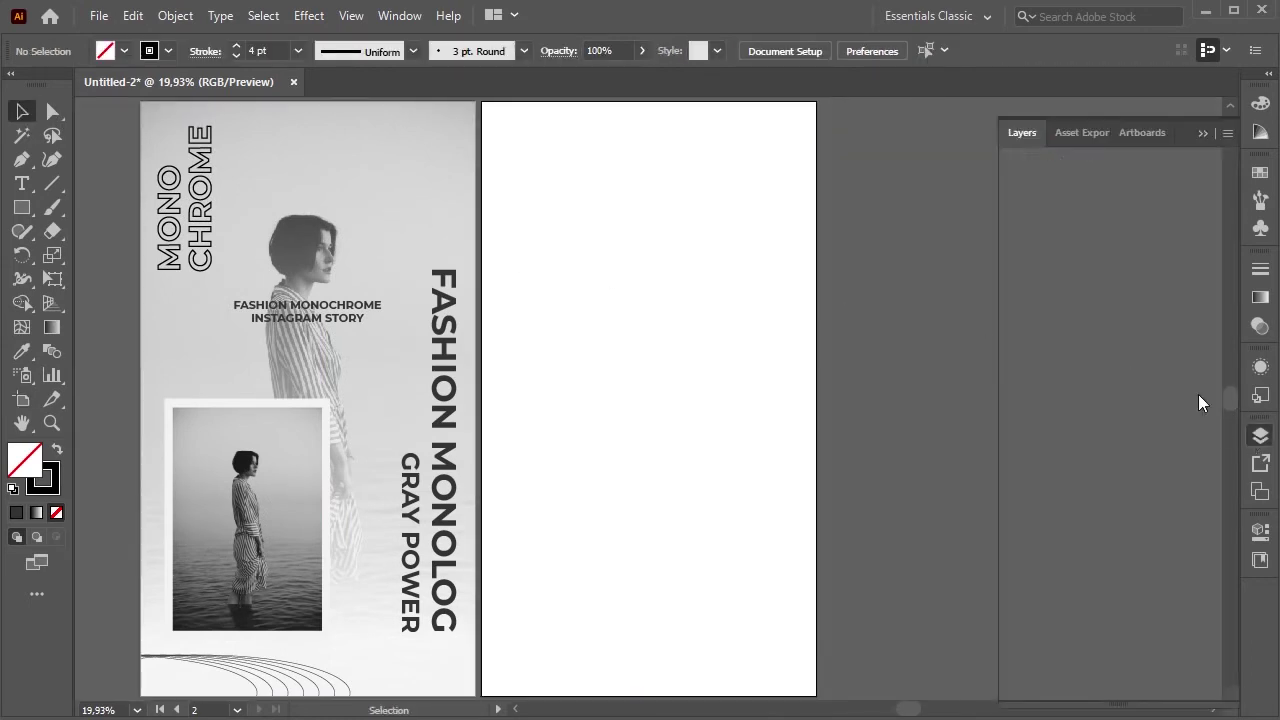
left_click(1061, 185)
left_click(1036, 185)
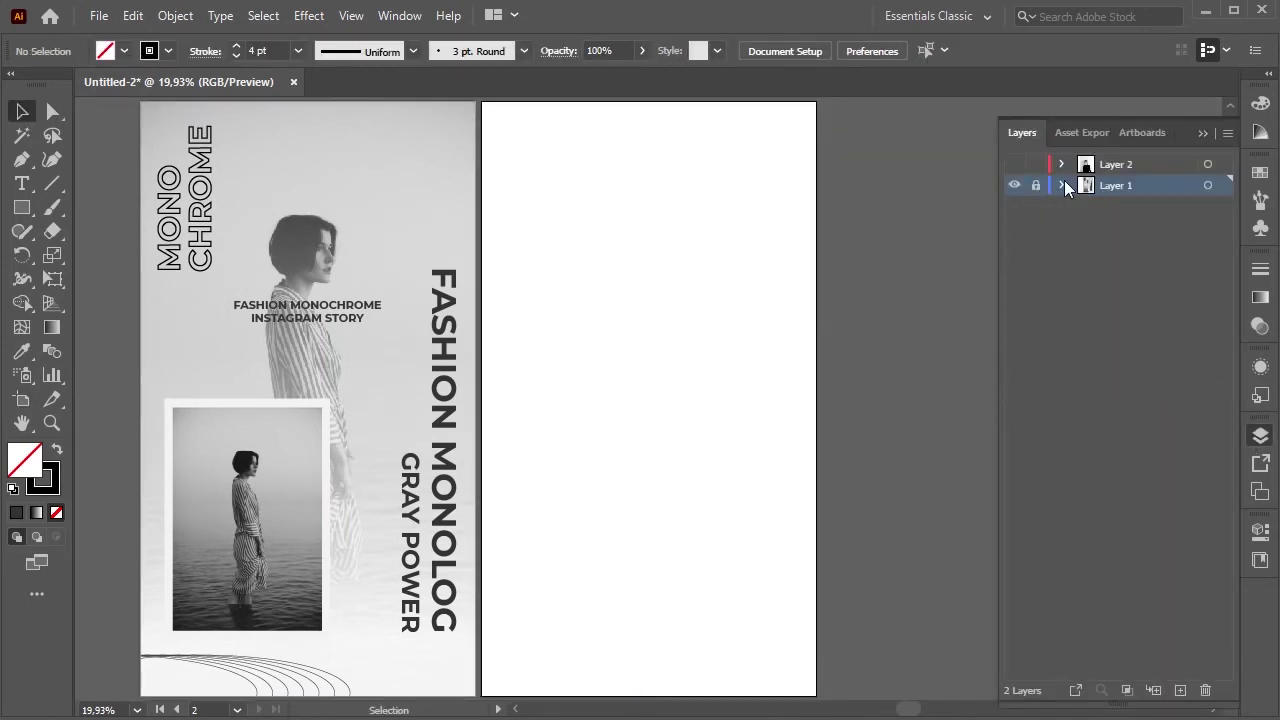
left_click(1062, 164)
left_click(1115, 165)
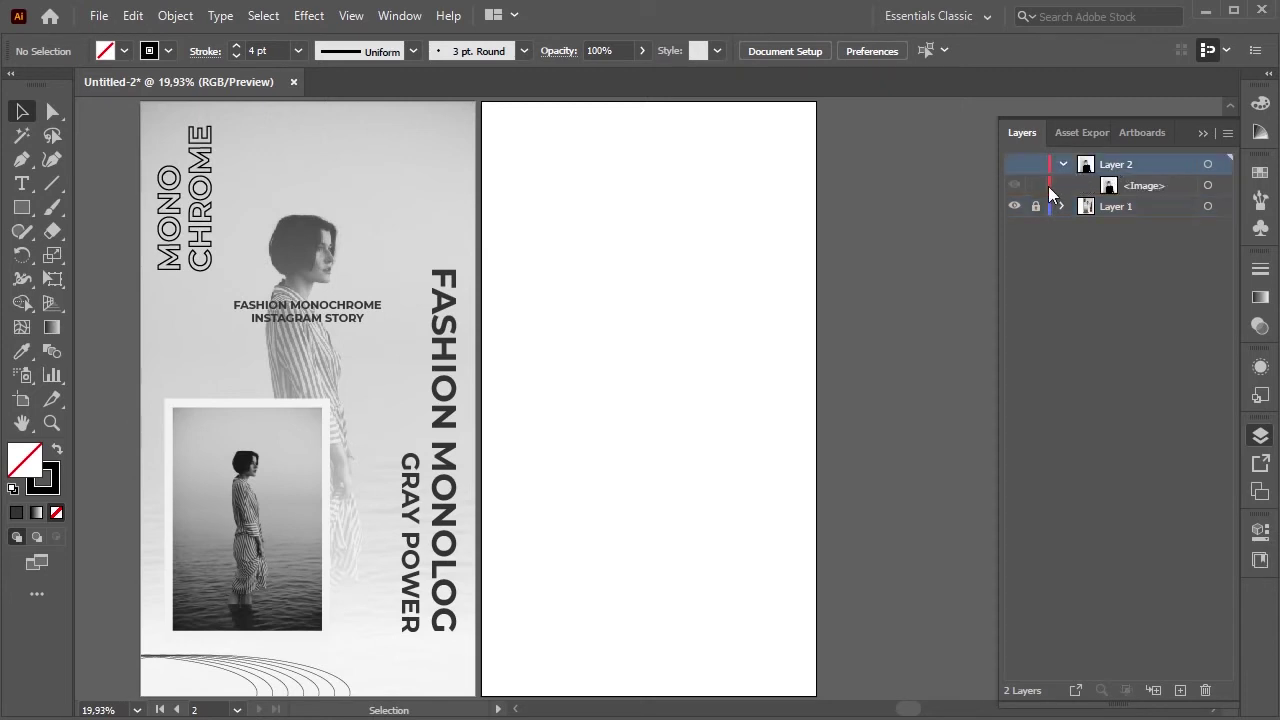
left_click(1014, 164)
- Select the blurred portrait and set its width to 1430 px in Transform
left_click(714, 257)
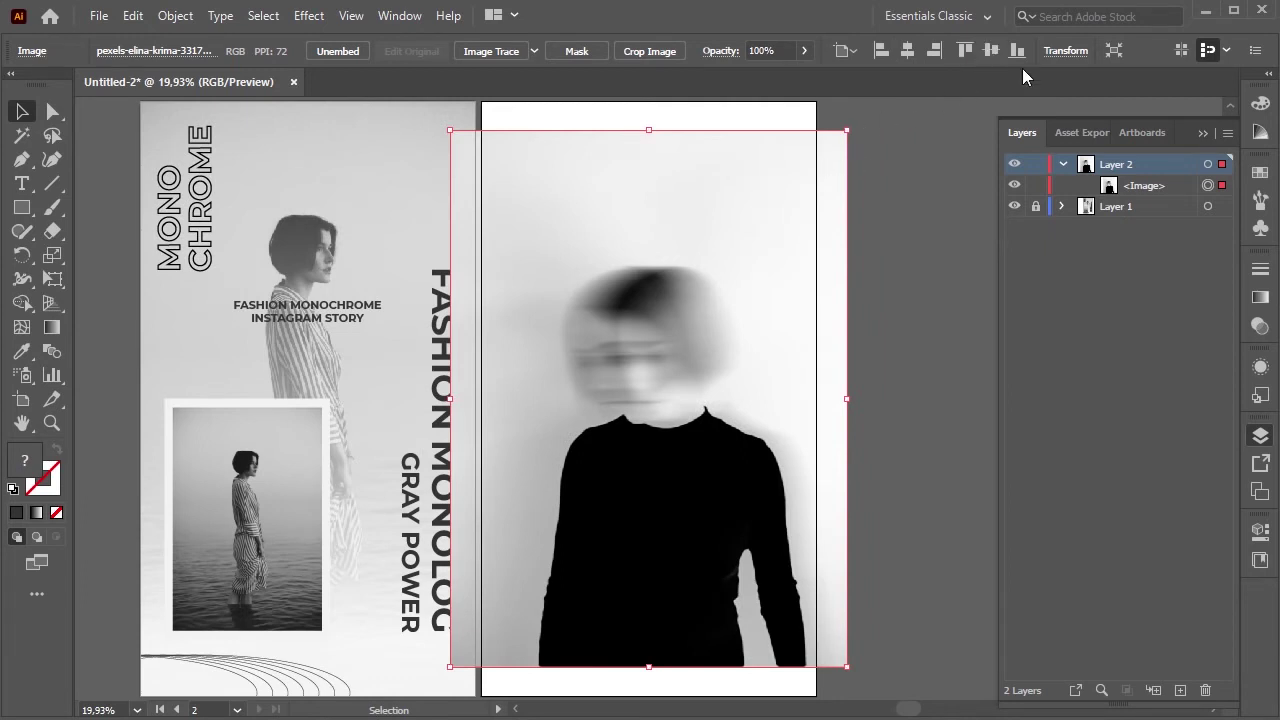
left_click(1062, 54)
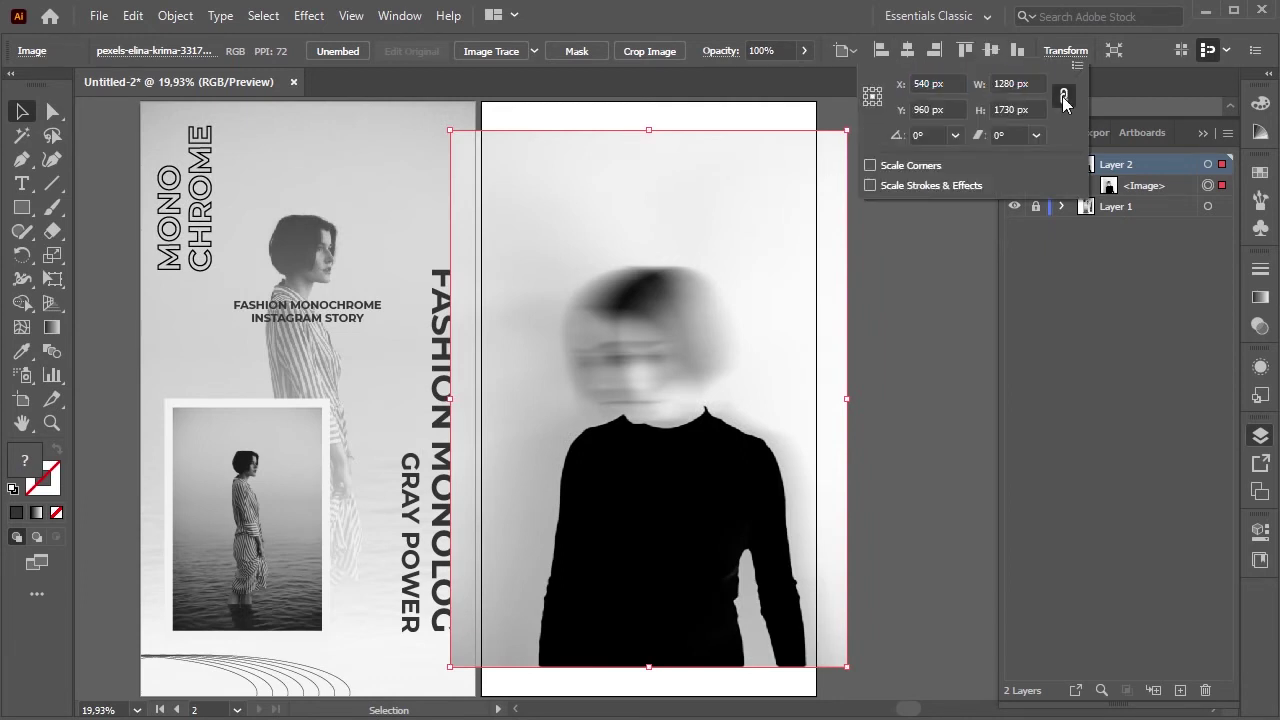
double_click(1012, 83)
type("1330")
key("Return")
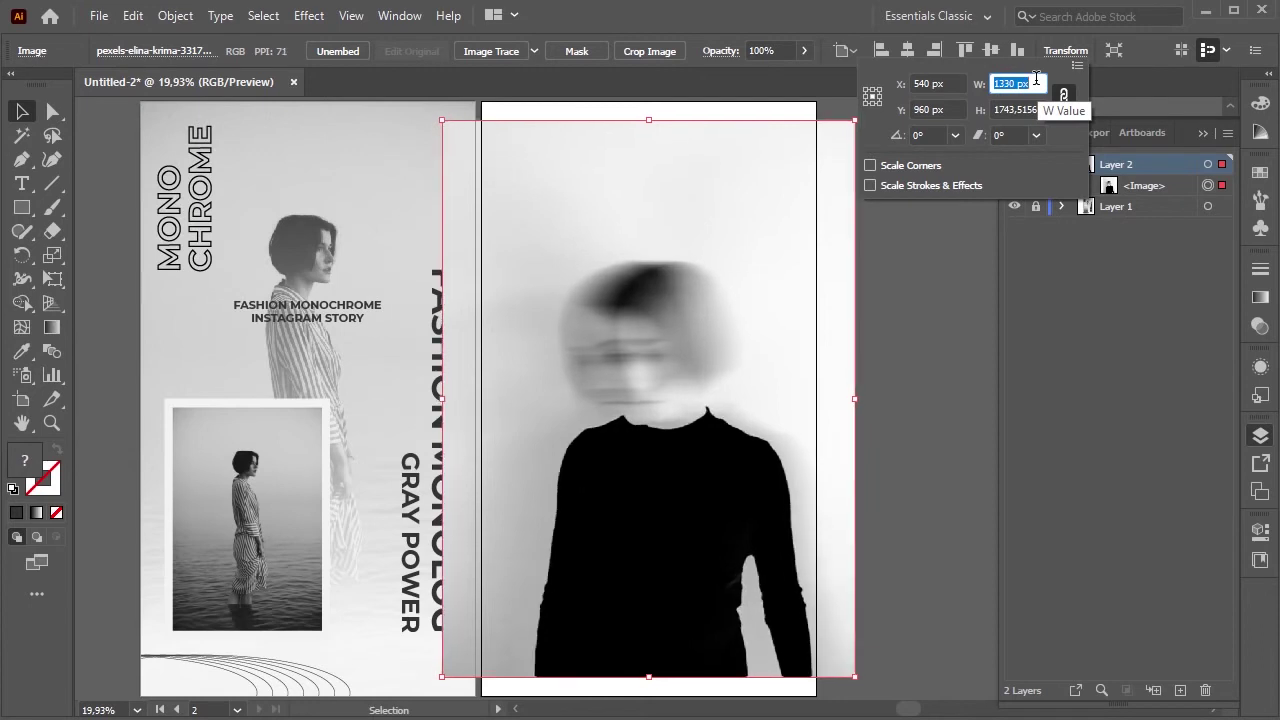
type("1430")
key("Return")
key("Escape")
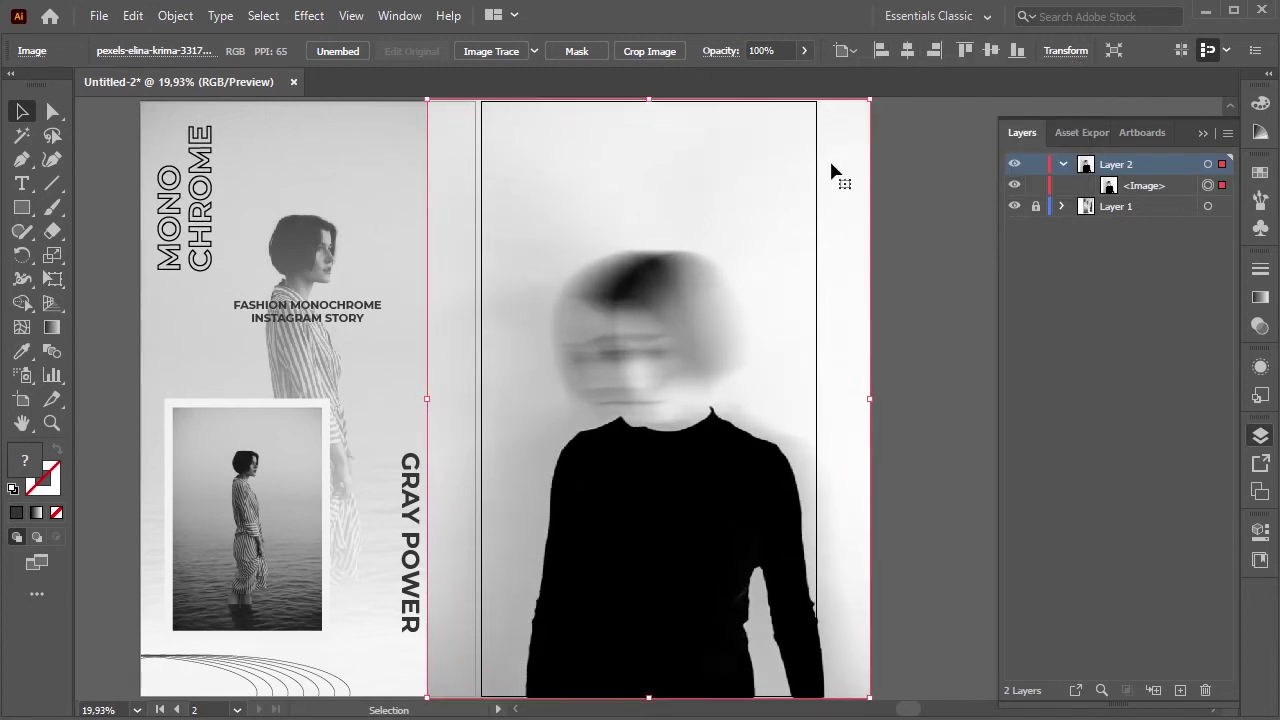
- Create a 1080×1920 px rectangle aligned to the portrait's top and horizontal centre
left_click(80, 210)
left_click(21, 208)
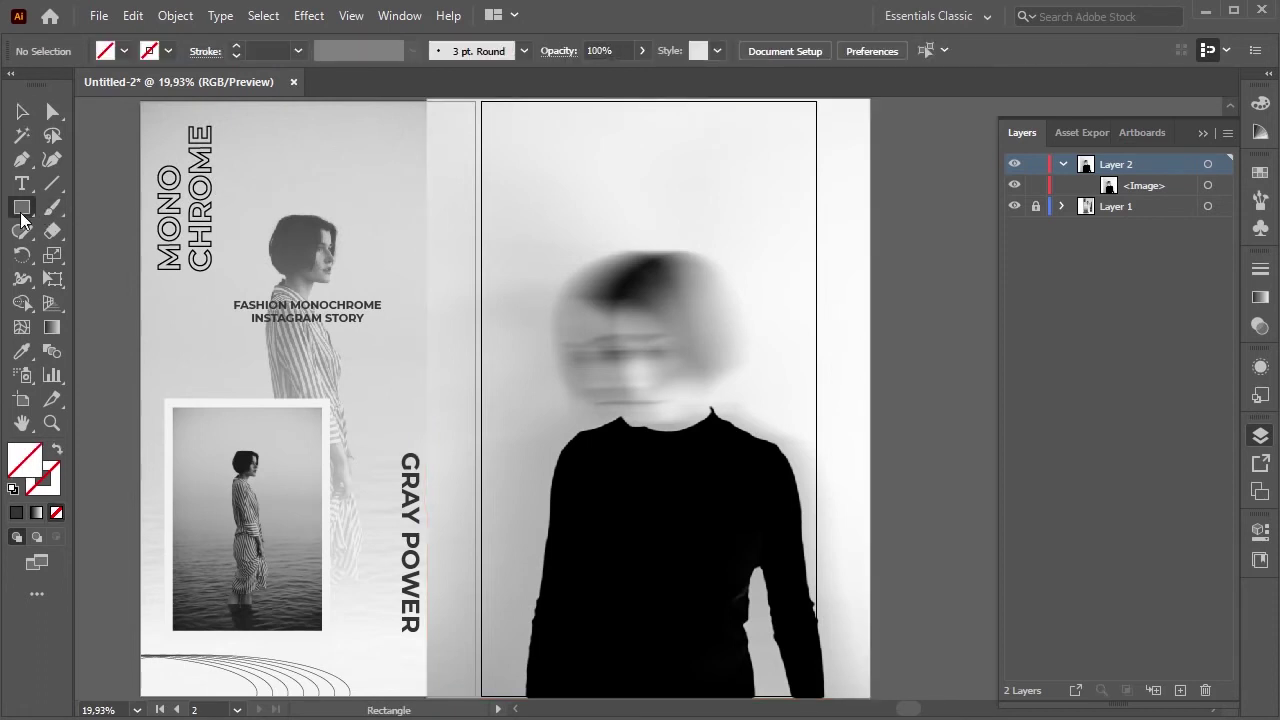
left_click(649, 252)
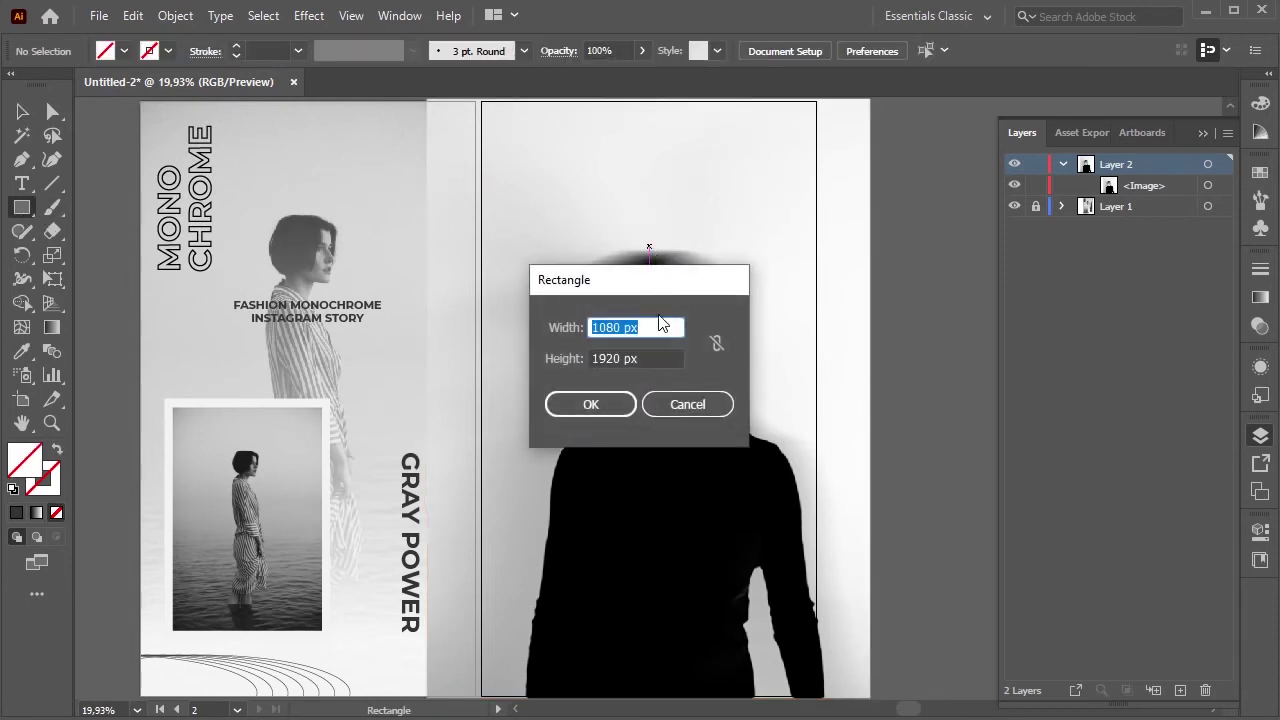
left_click(590, 404)
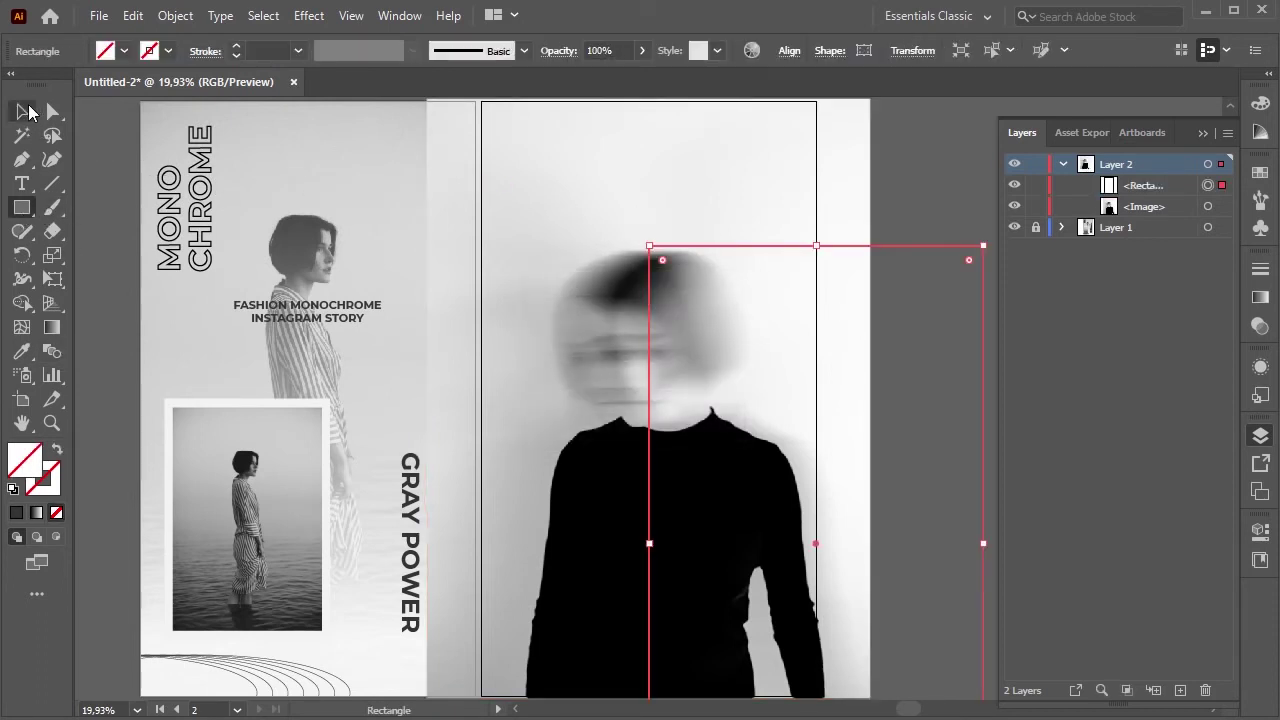
left_click(22, 112)
key("ctrl+a")
left_click(789, 50)
left_click(623, 107)
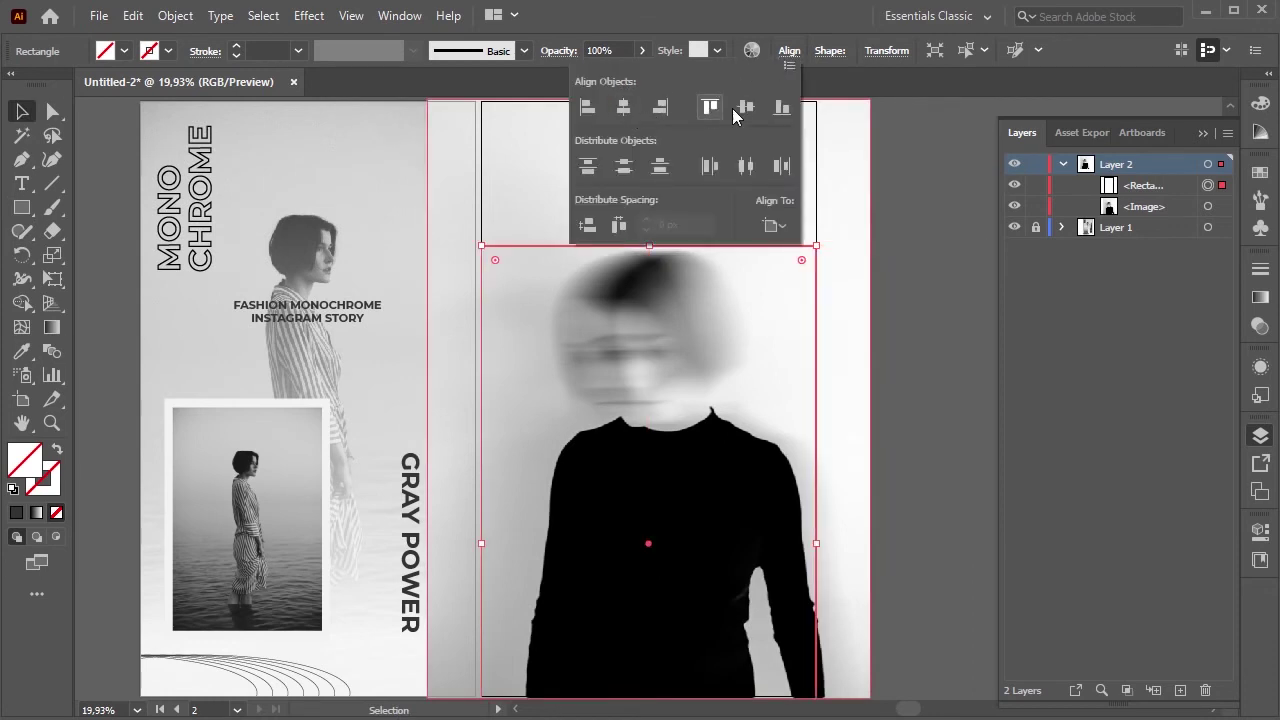
left_click(745, 107)
- Clip the portrait to the rectangle with Make Clipping Mask and lock the clip group
mouse_move(925, 226)
left_mouse_down()
mouse_move(746, 322)
mouse_move(678, 250)
left_mouse_up()
right_click(678, 250)
left_click(740, 426)
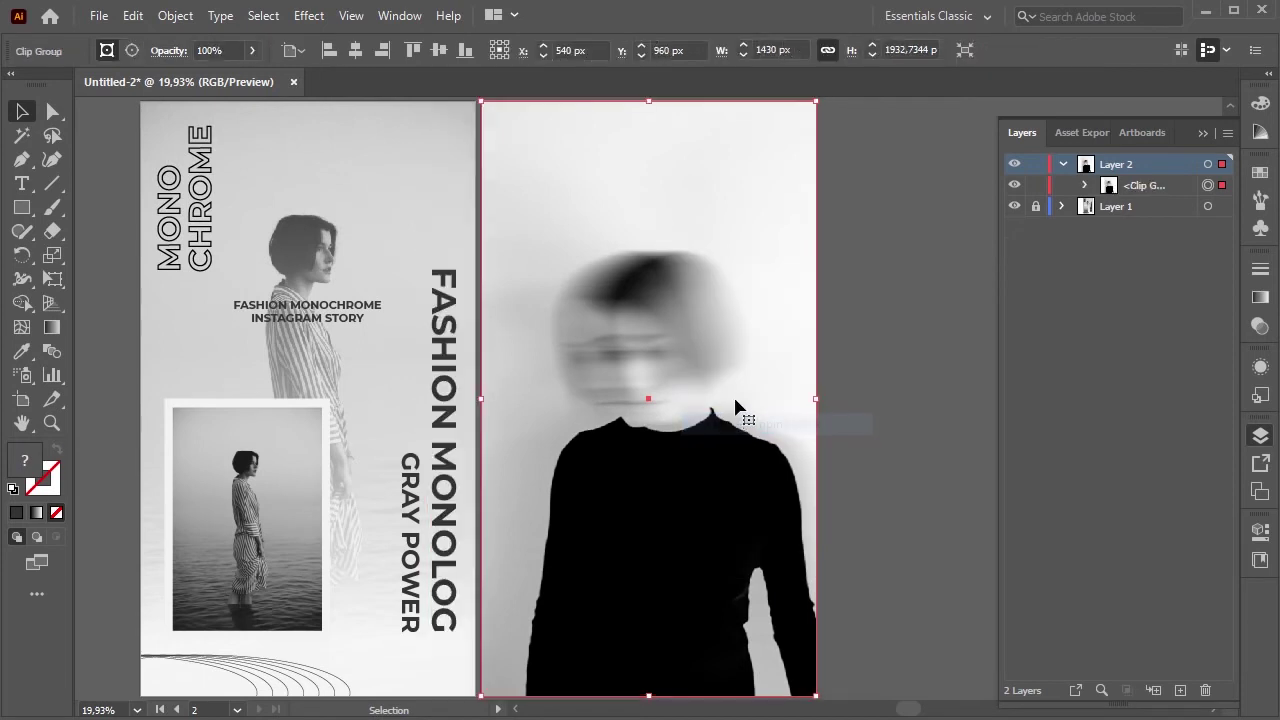
left_click(894, 297)
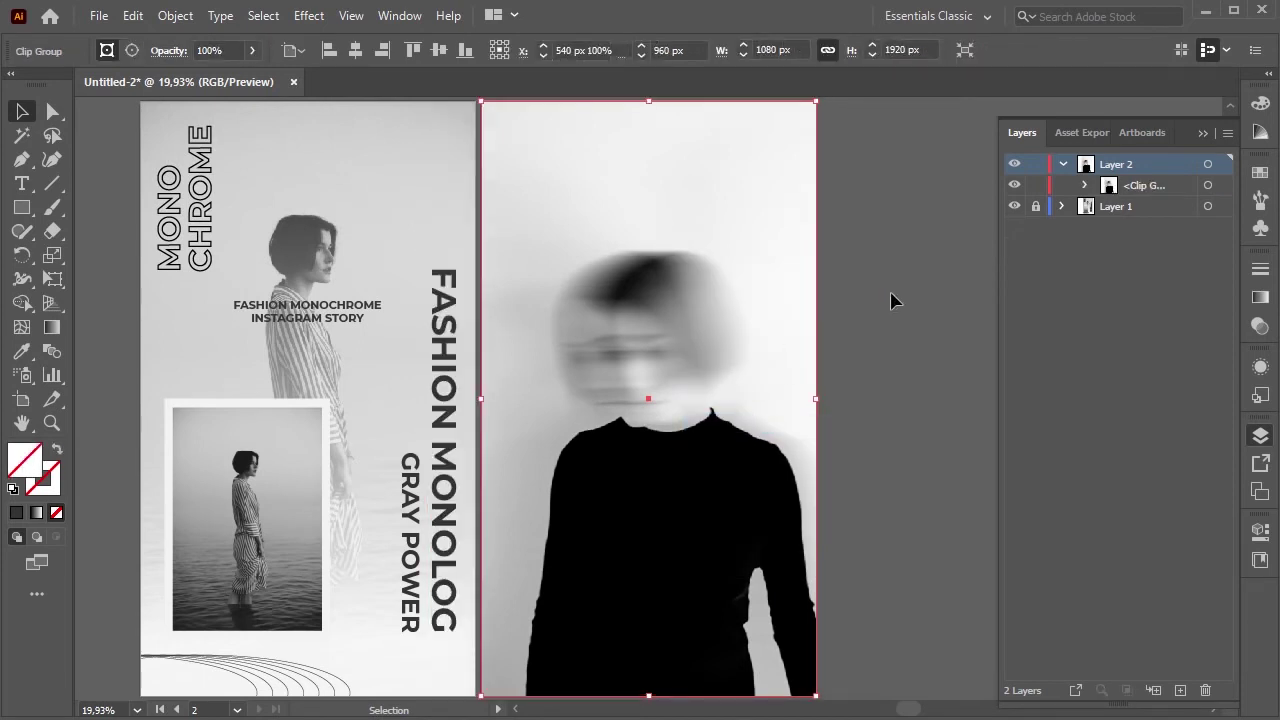
left_click(697, 390)
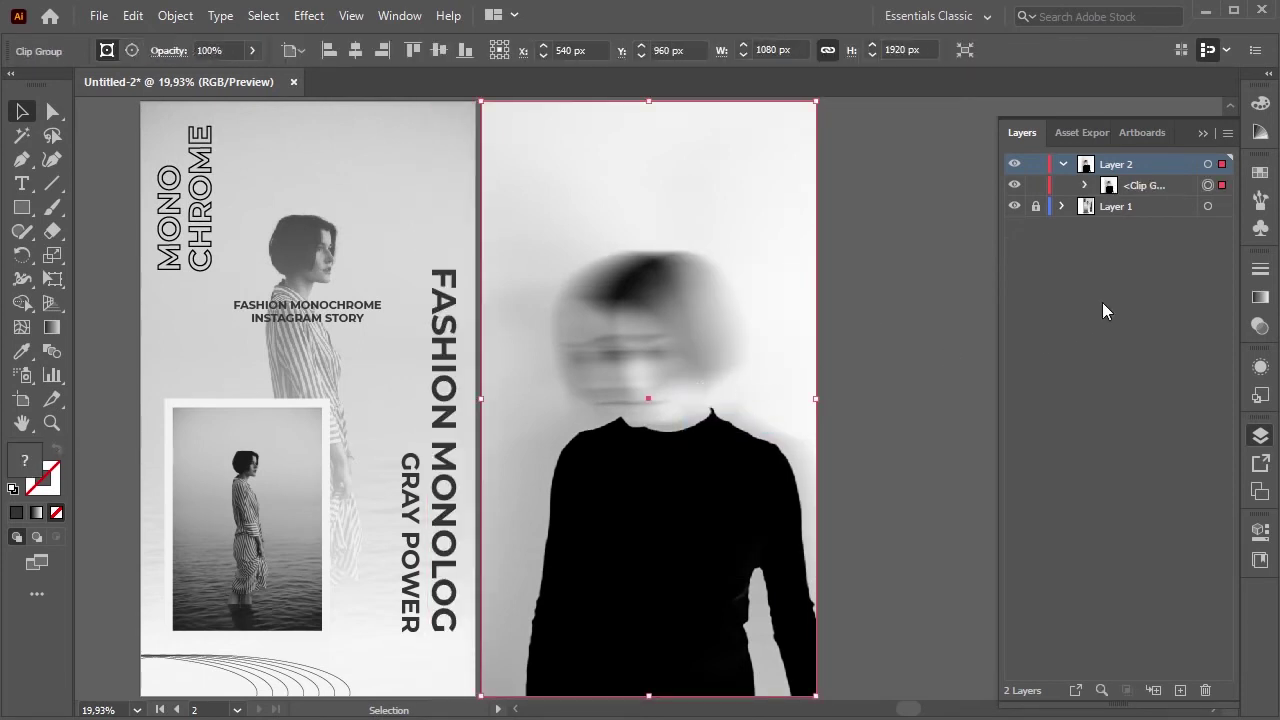
left_click(1036, 185)
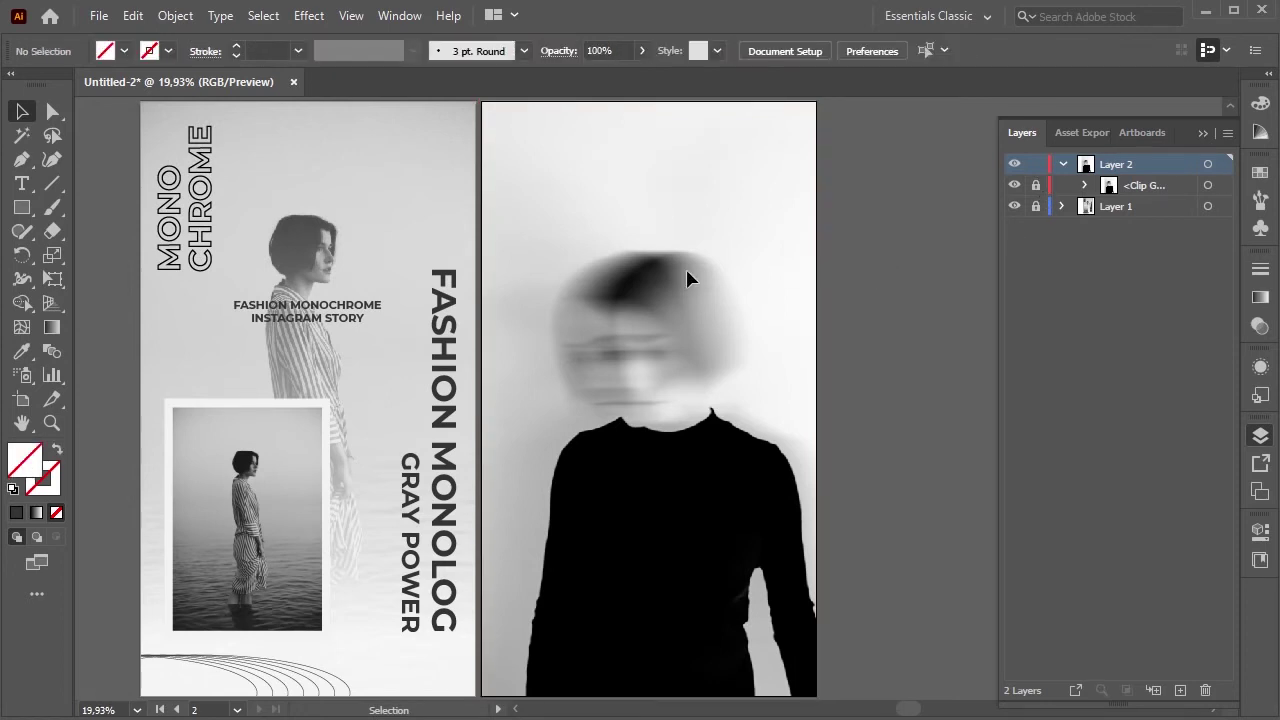
- Create another 1080×1920 px gradient-filled rectangle aligned to the second artboard
left_click(22, 208)
left_click(22, 208)
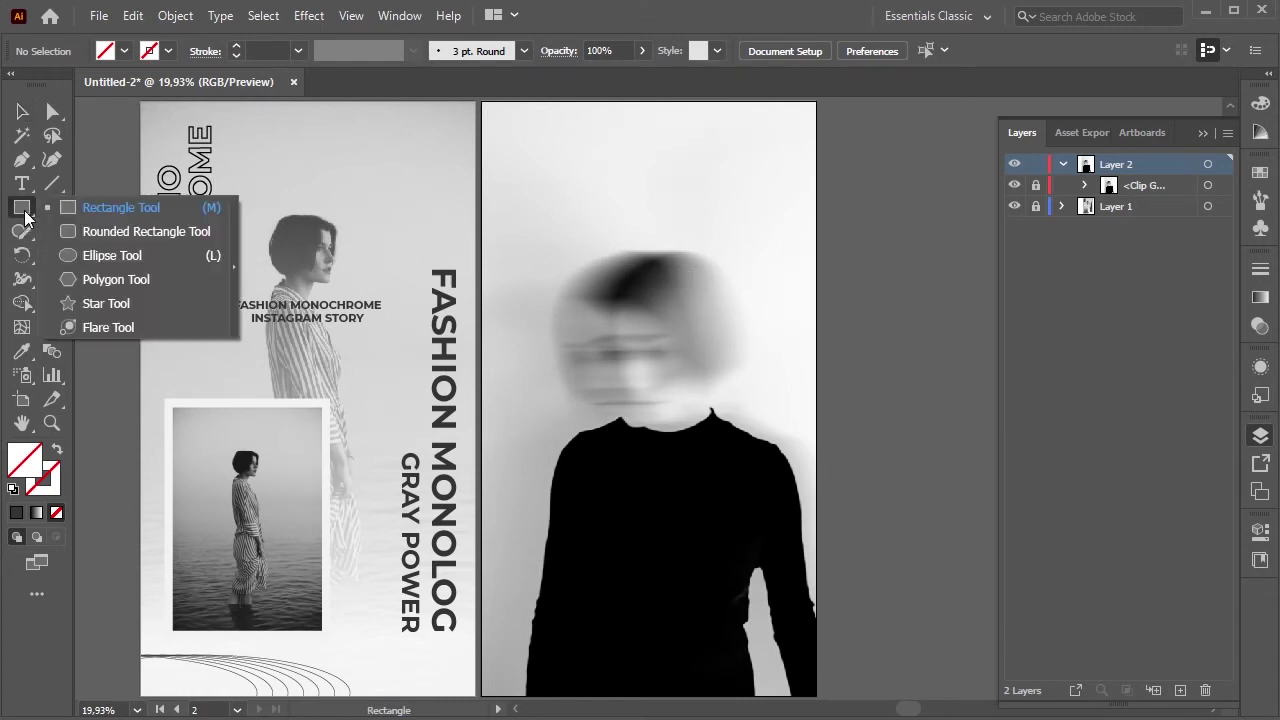
left_click(637, 268)
left_click(591, 402)
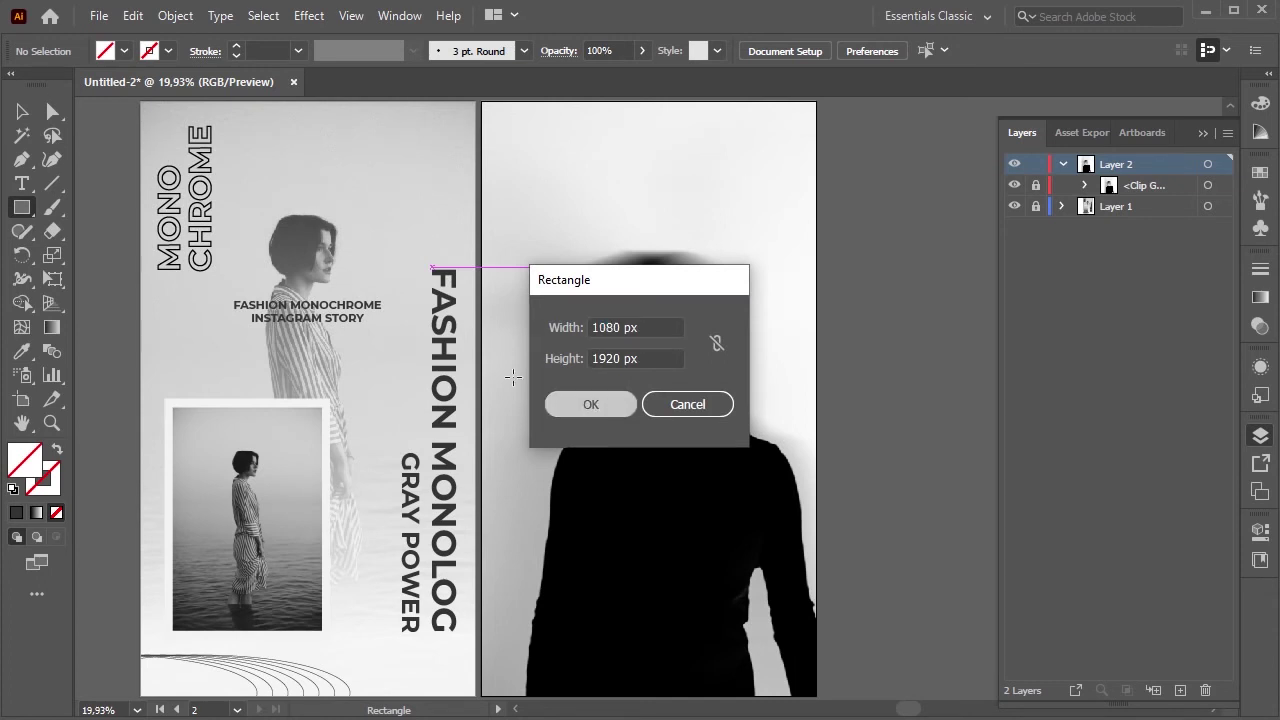
left_click(37, 512)
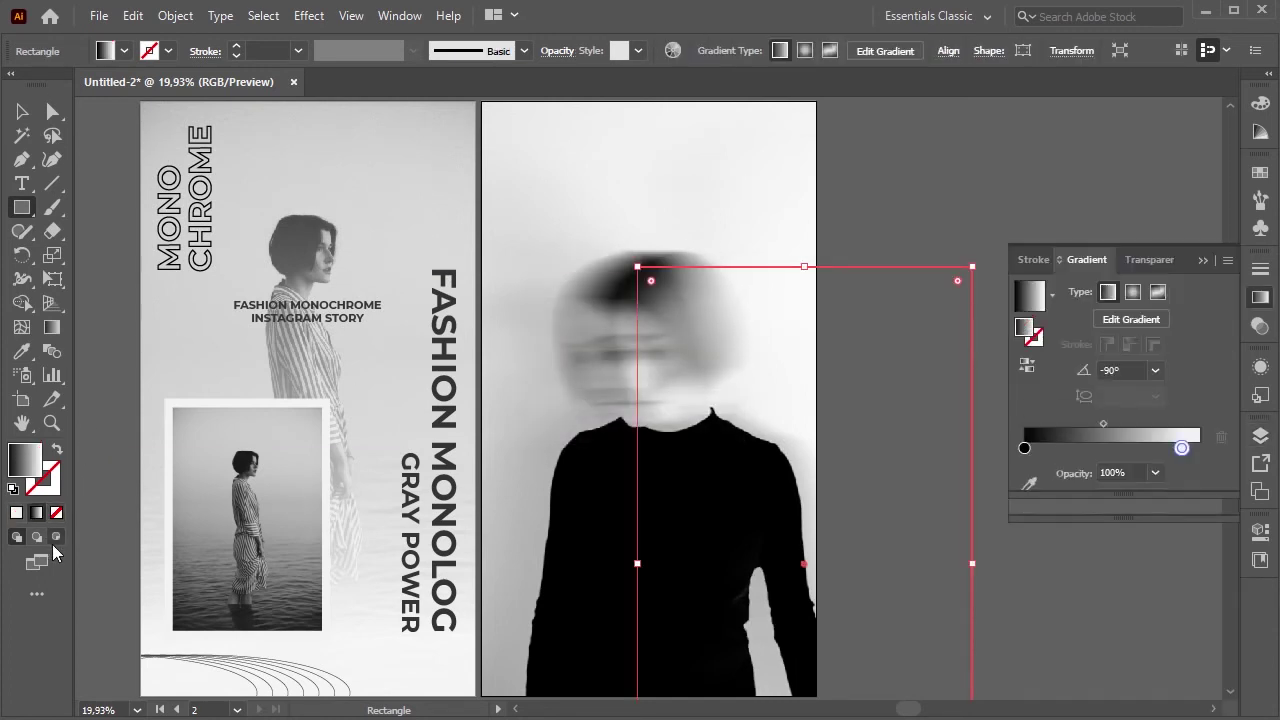
left_click(22, 112)
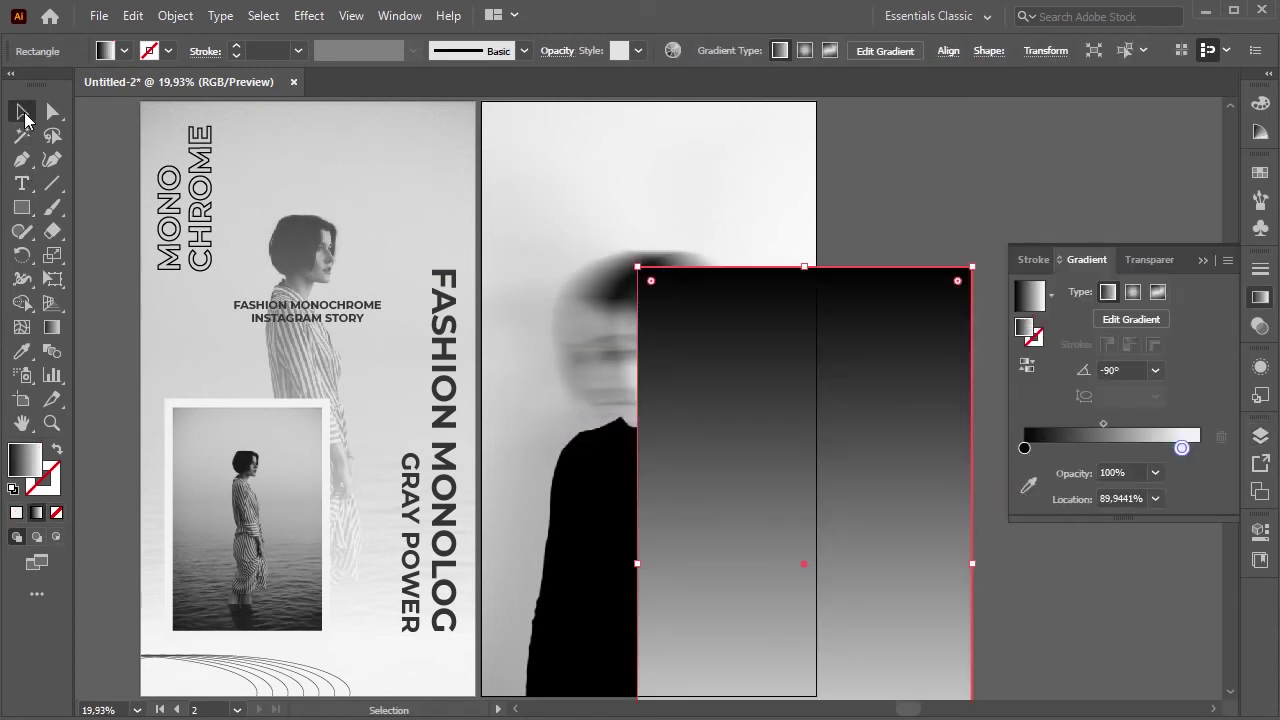
left_click(948, 51)
left_click(782, 107)
left_click(902, 107)
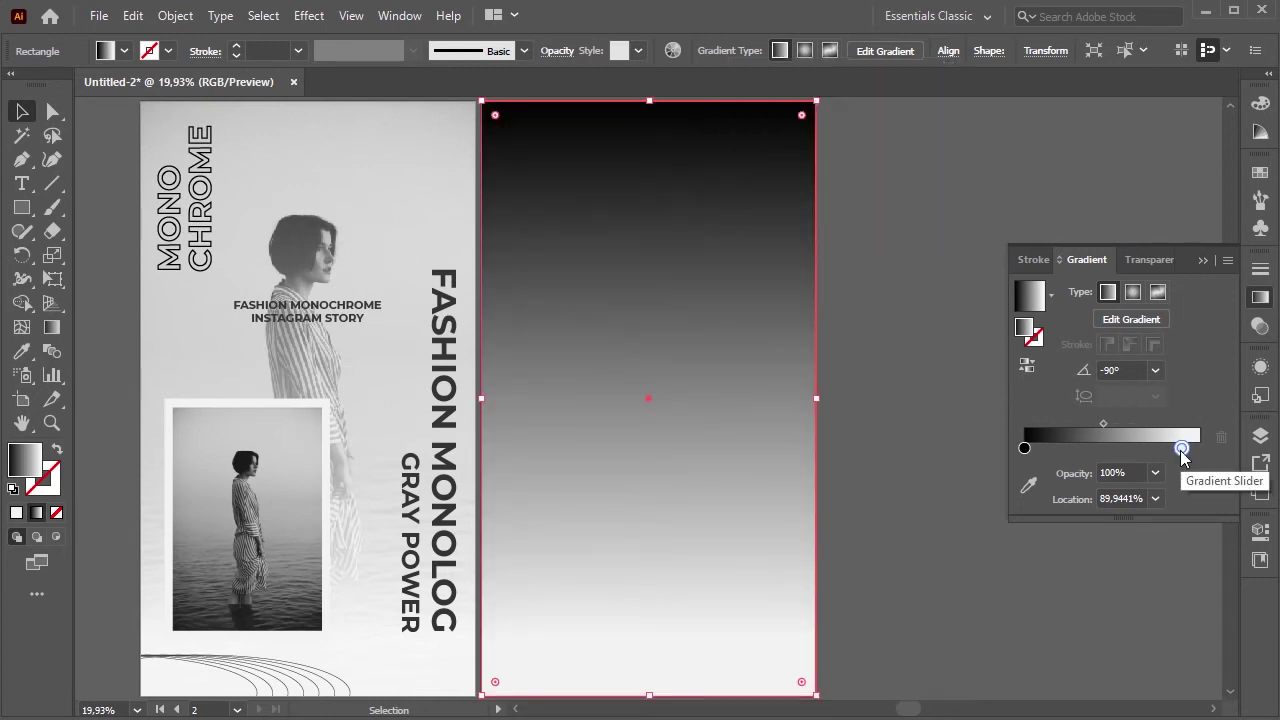
- Make the gradient white at both ends with a black stop at 50%
left_click_drag(1181, 448, 1197, 449)
left_click(1024, 448)
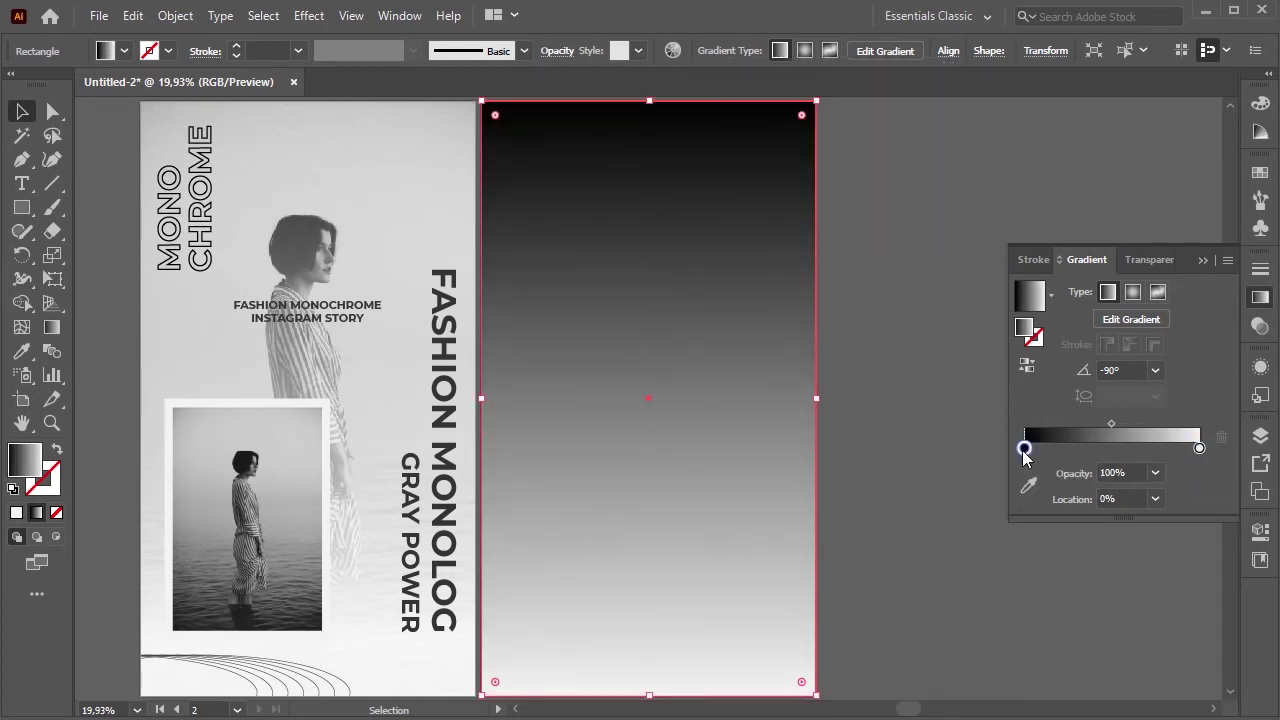
double_click(1024, 448)
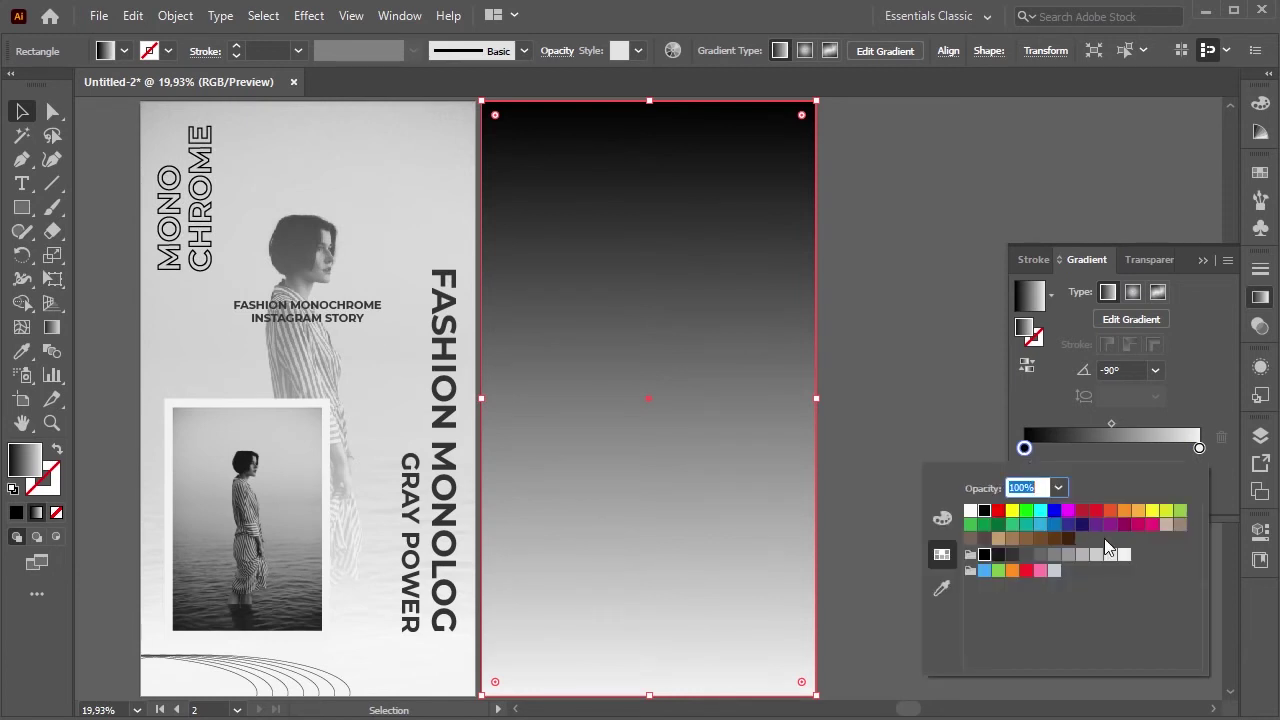
left_click(1124, 554)
key("Return")
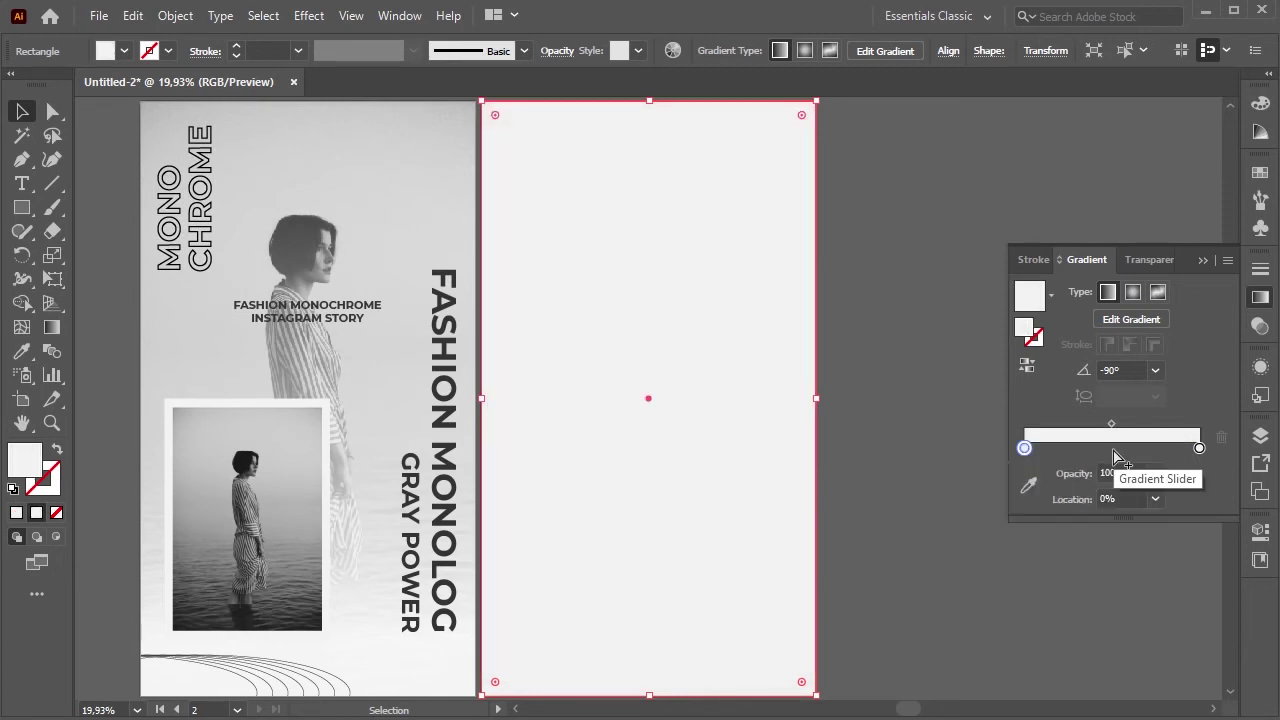
left_click(1112, 449)
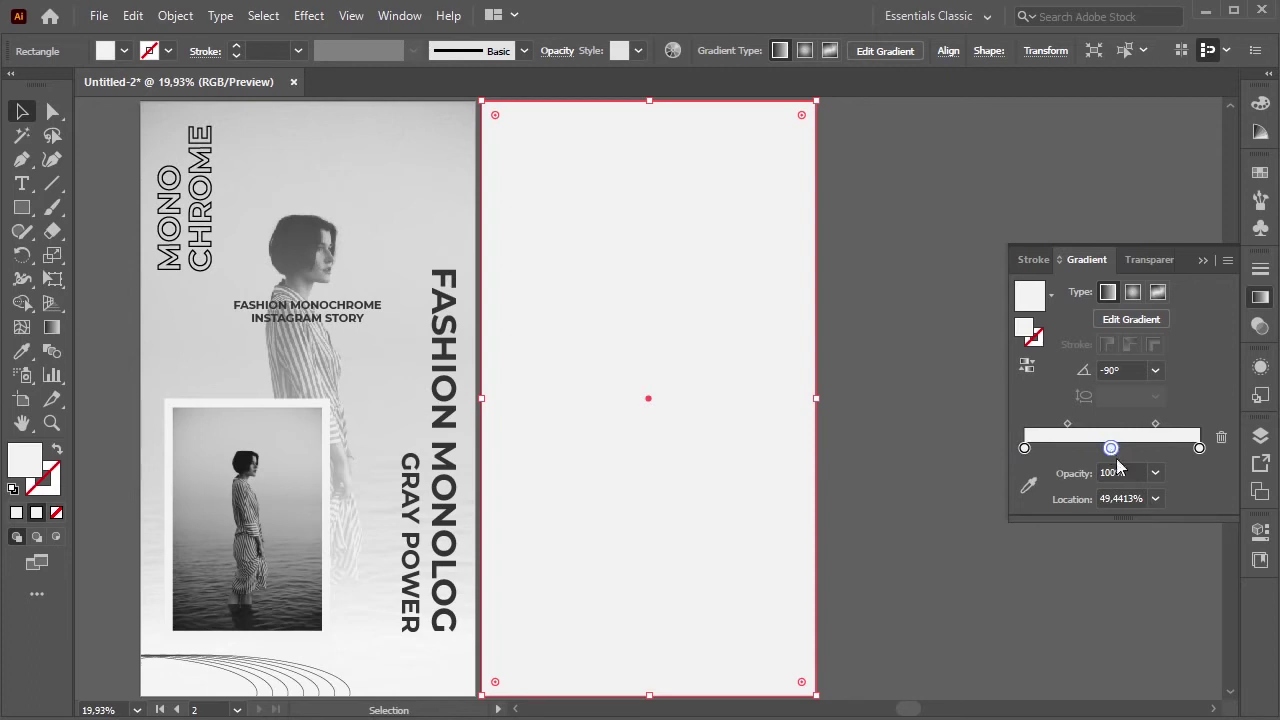
left_click(1155, 498)
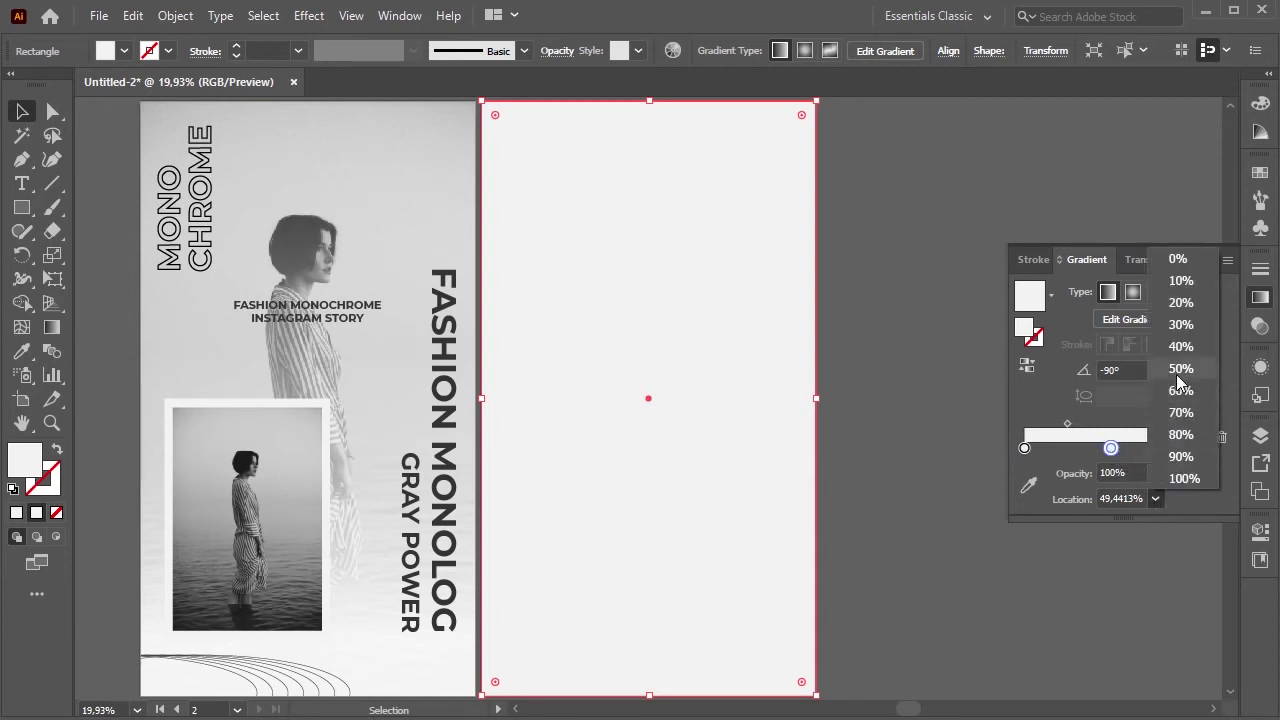
left_click(1158, 366)
double_click(1112, 448)
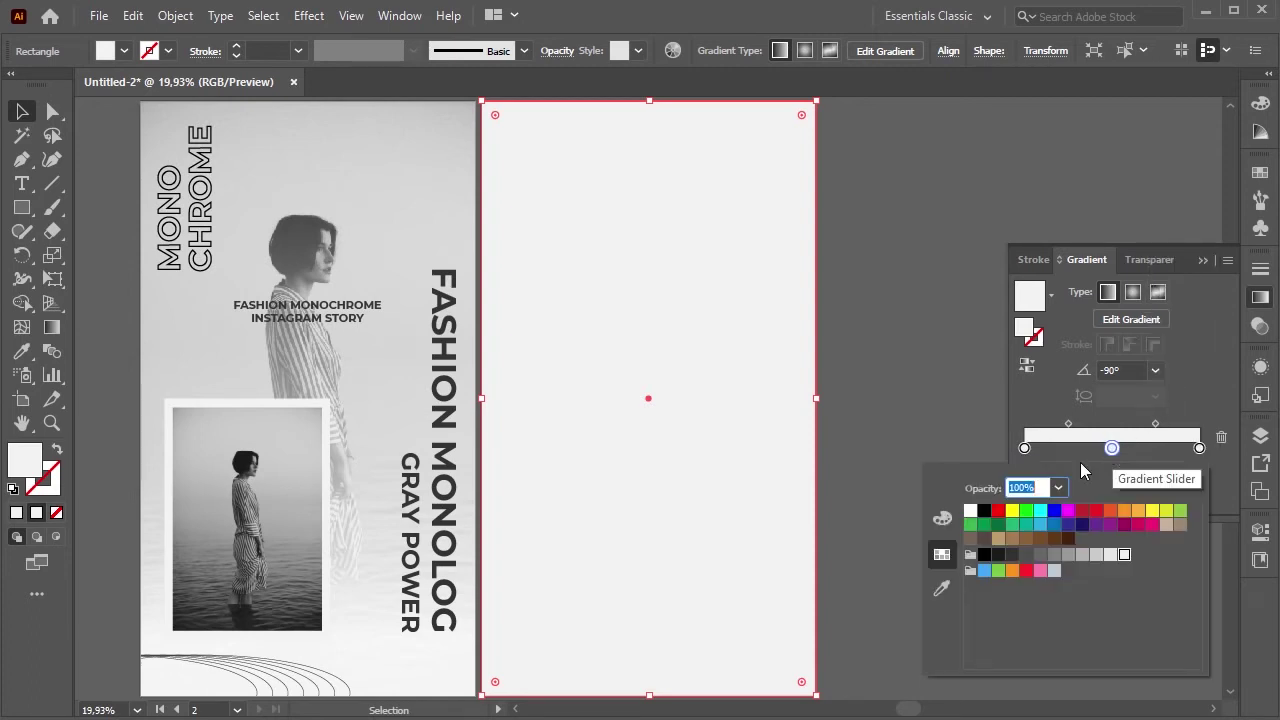
left_click(984, 511)
left_click(1203, 263)
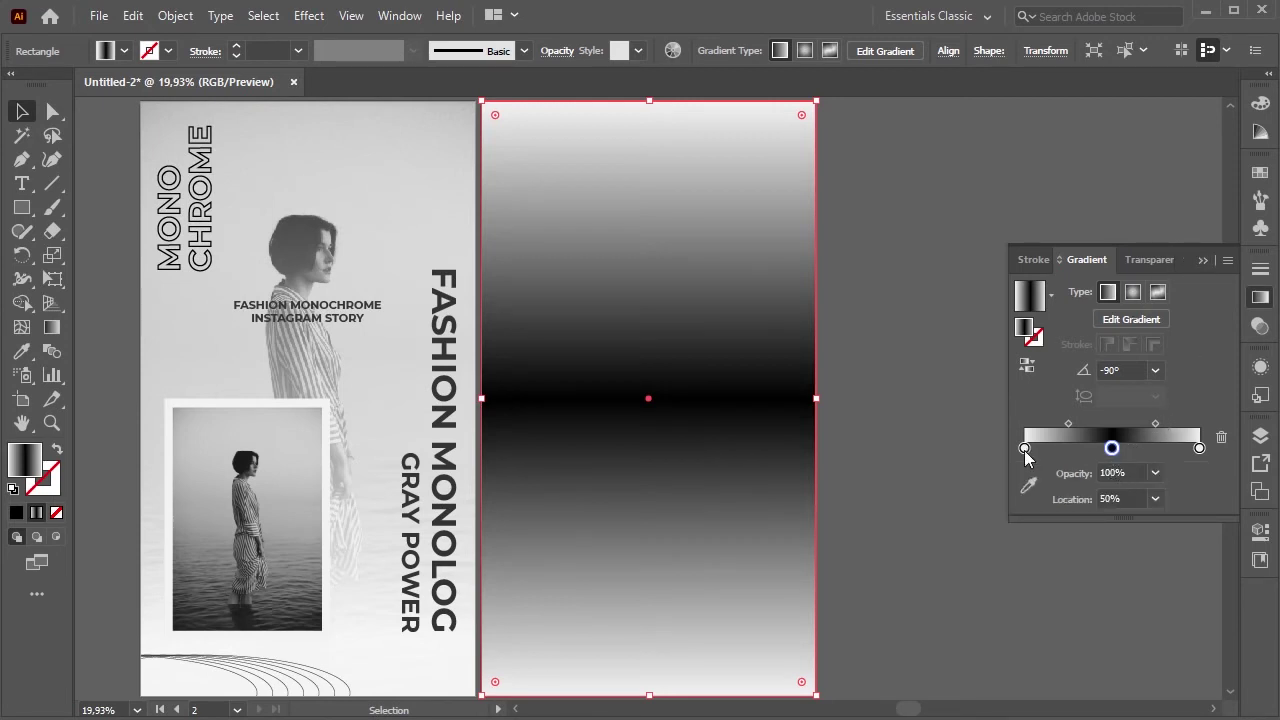
- Pull the white end stops slightly inward, set blend mode to Screen, and lock the overlay
left_click_drag(1024, 448, 1030, 448)
left_click_drag(1201, 447, 1196, 447)
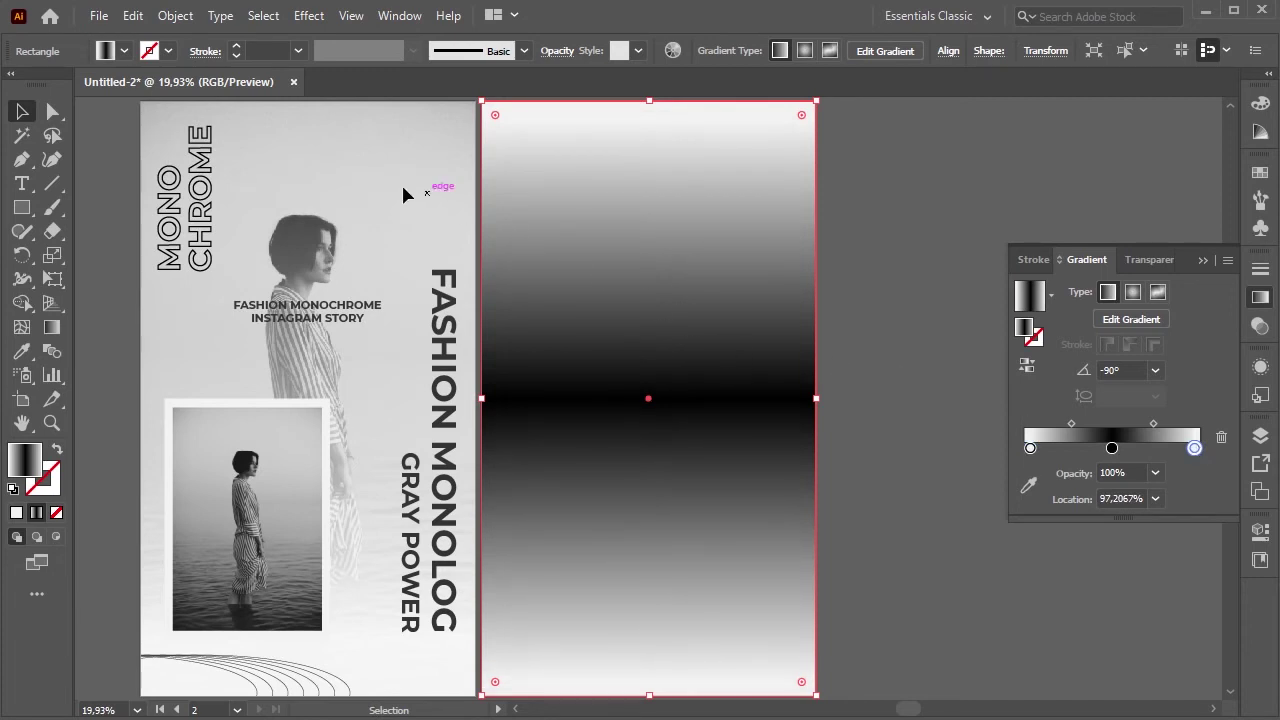
left_click(558, 50)
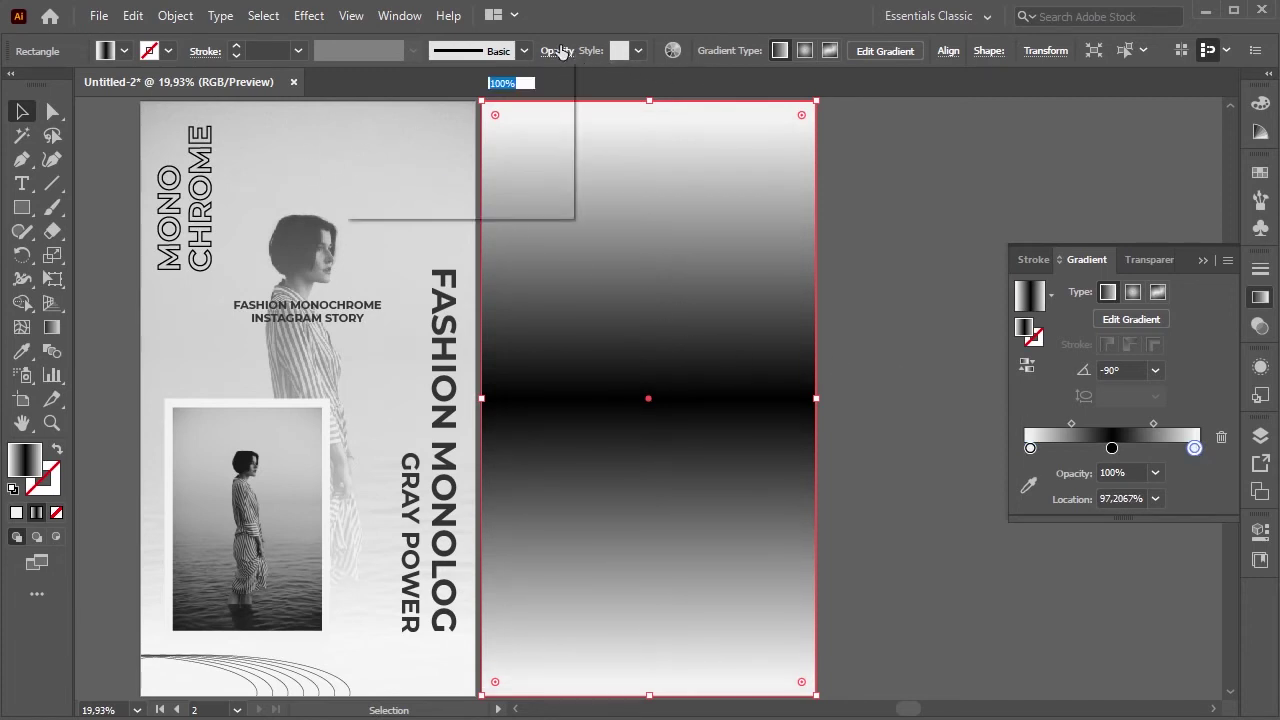
left_click(410, 84)
left_click(387, 225)
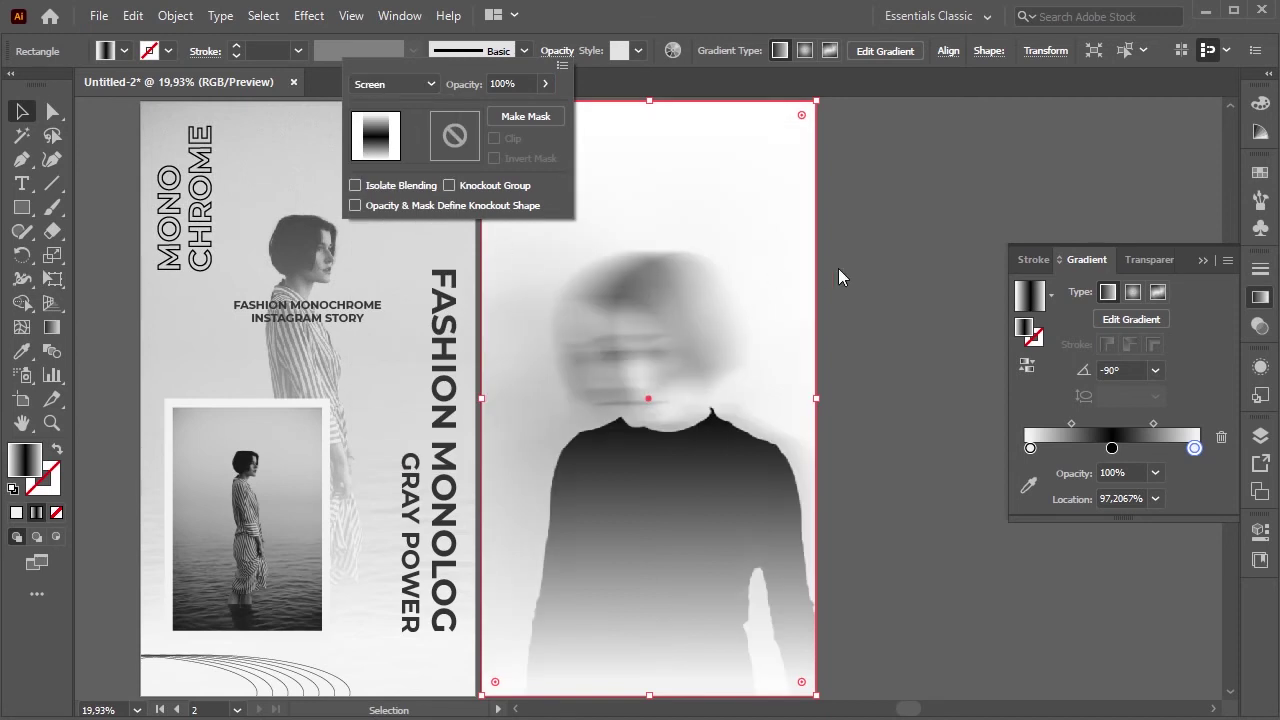
left_click(700, 362)
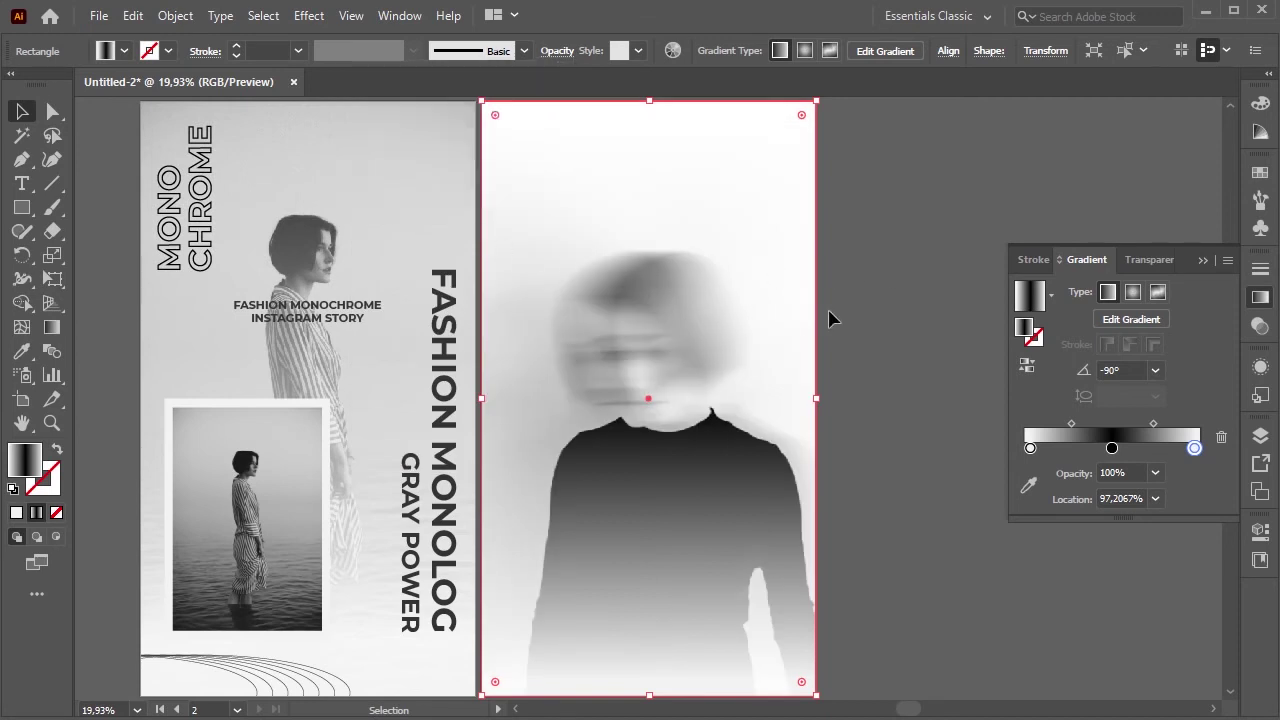
left_click(1203, 260)
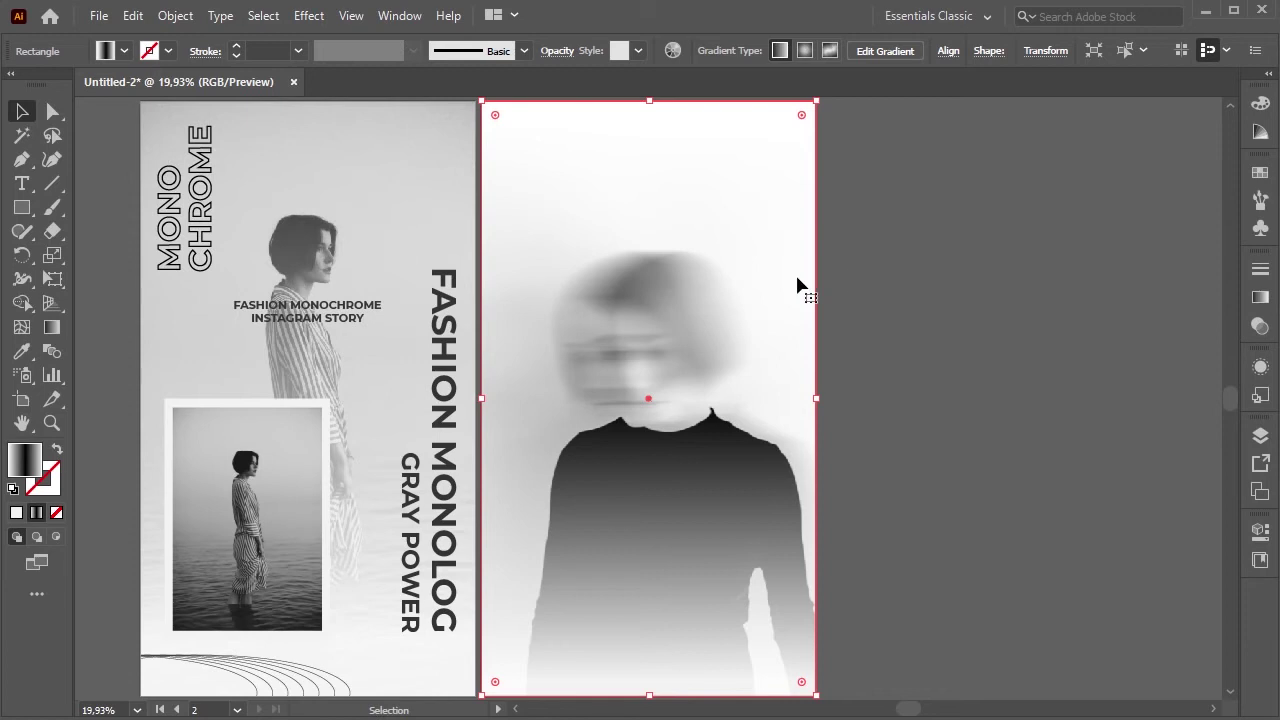
left_click(1259, 436)
left_click(1036, 185)
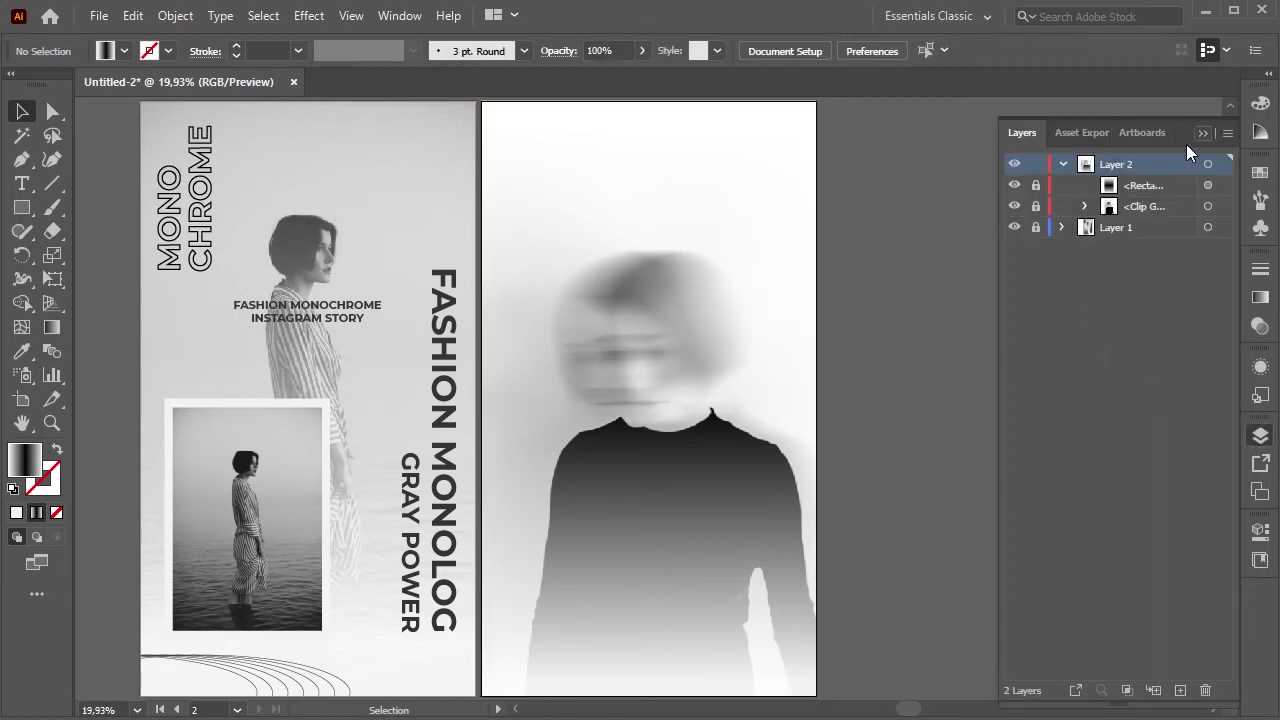
- Unlock the portrait clip group and Alt-drag a copy of its image to the top of Layer 2
left_click(1036, 206)
left_click(1085, 206)
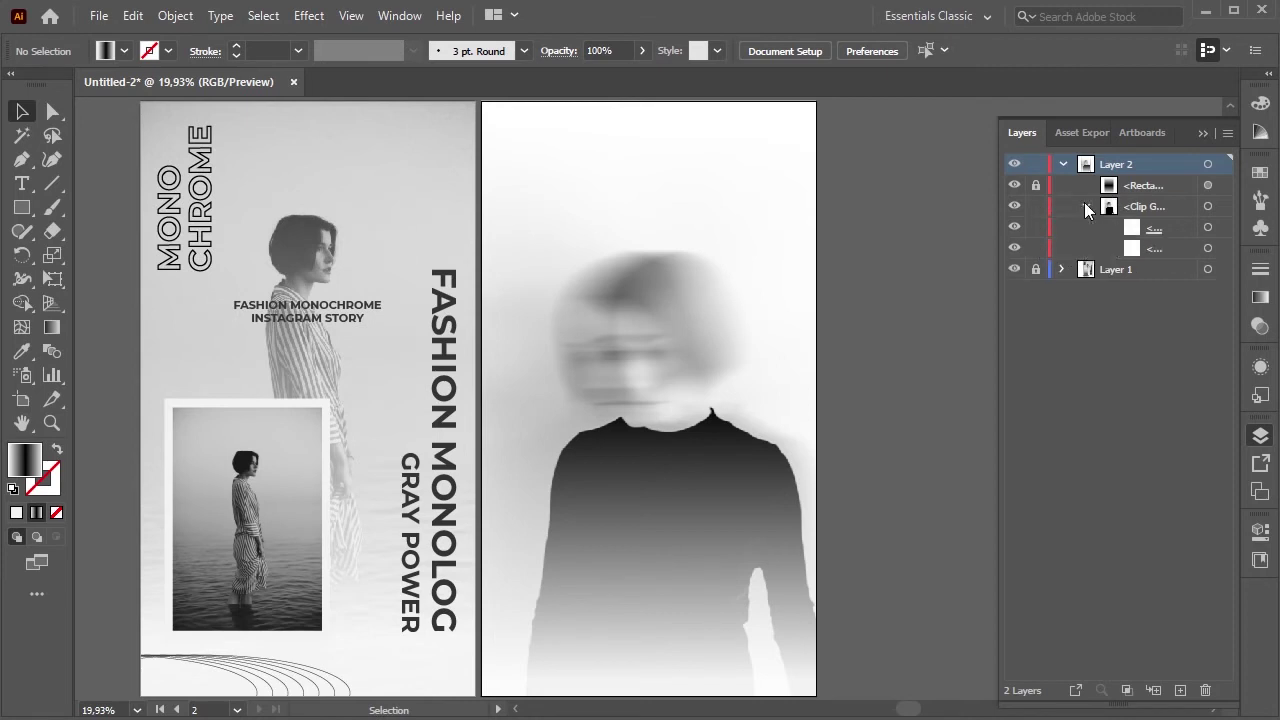
left_click(1208, 248)
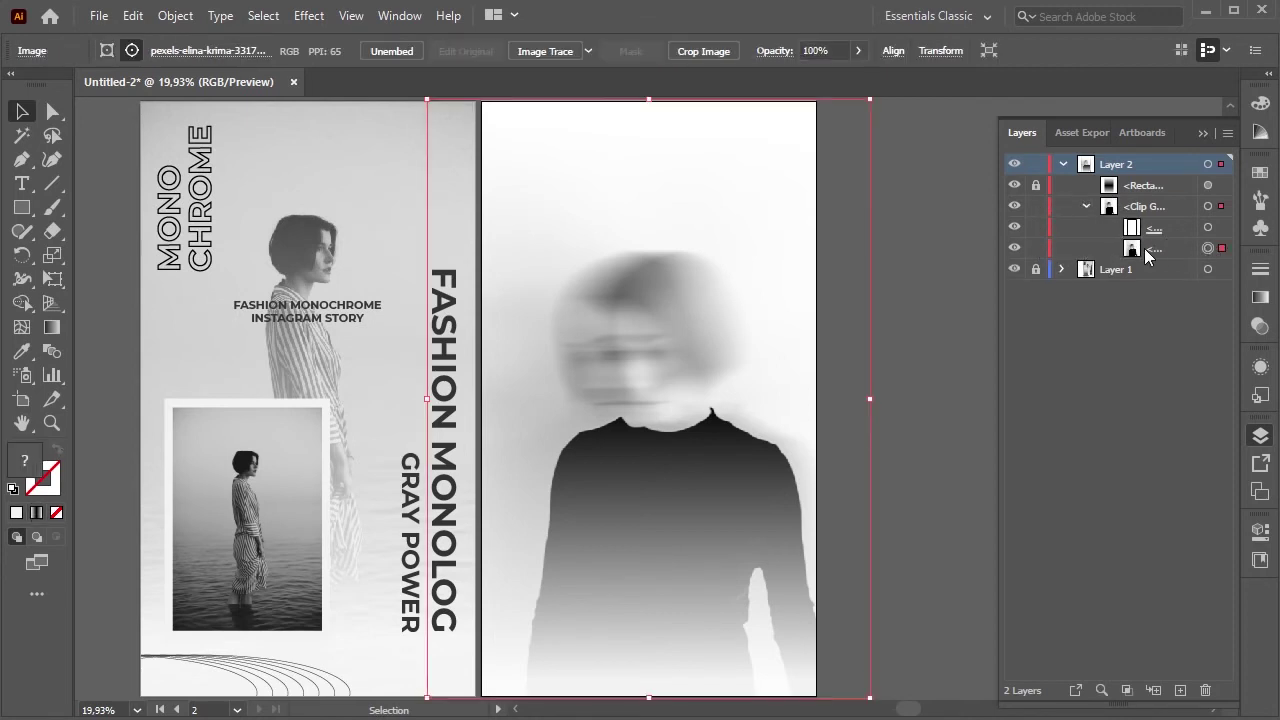
left_click_drag(1155, 248, 1140, 200)
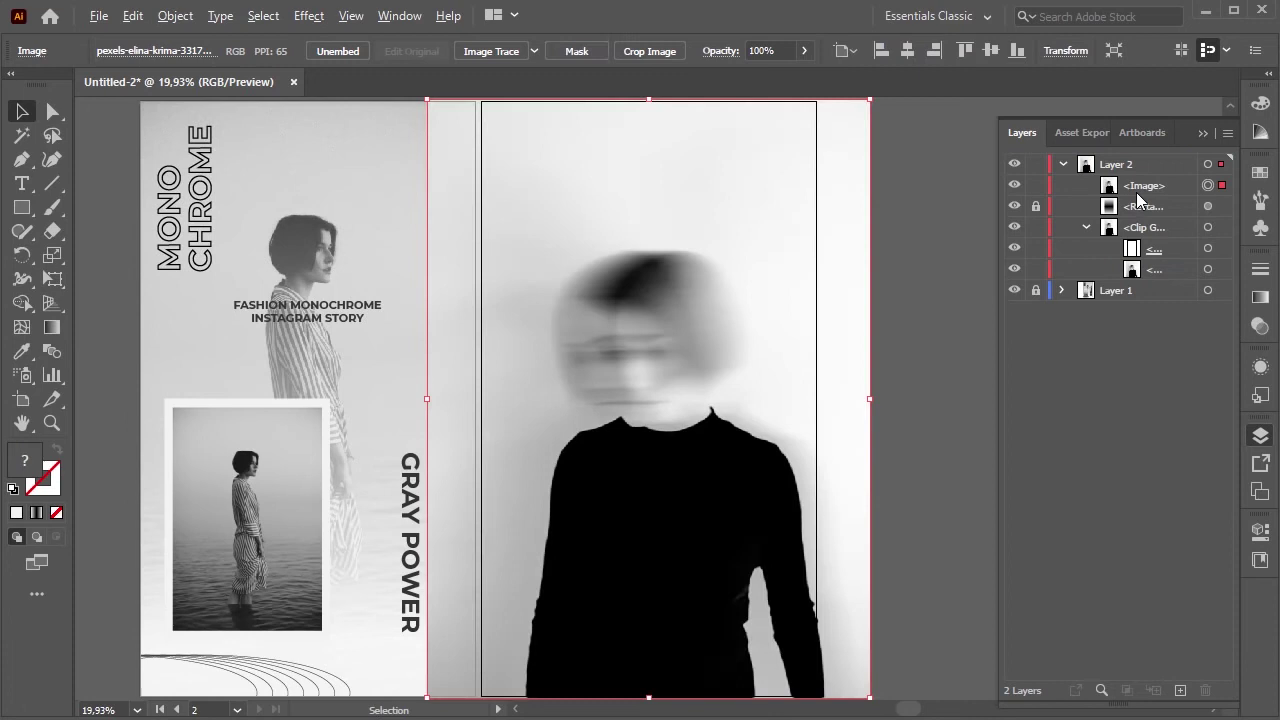
left_click(1087, 228)
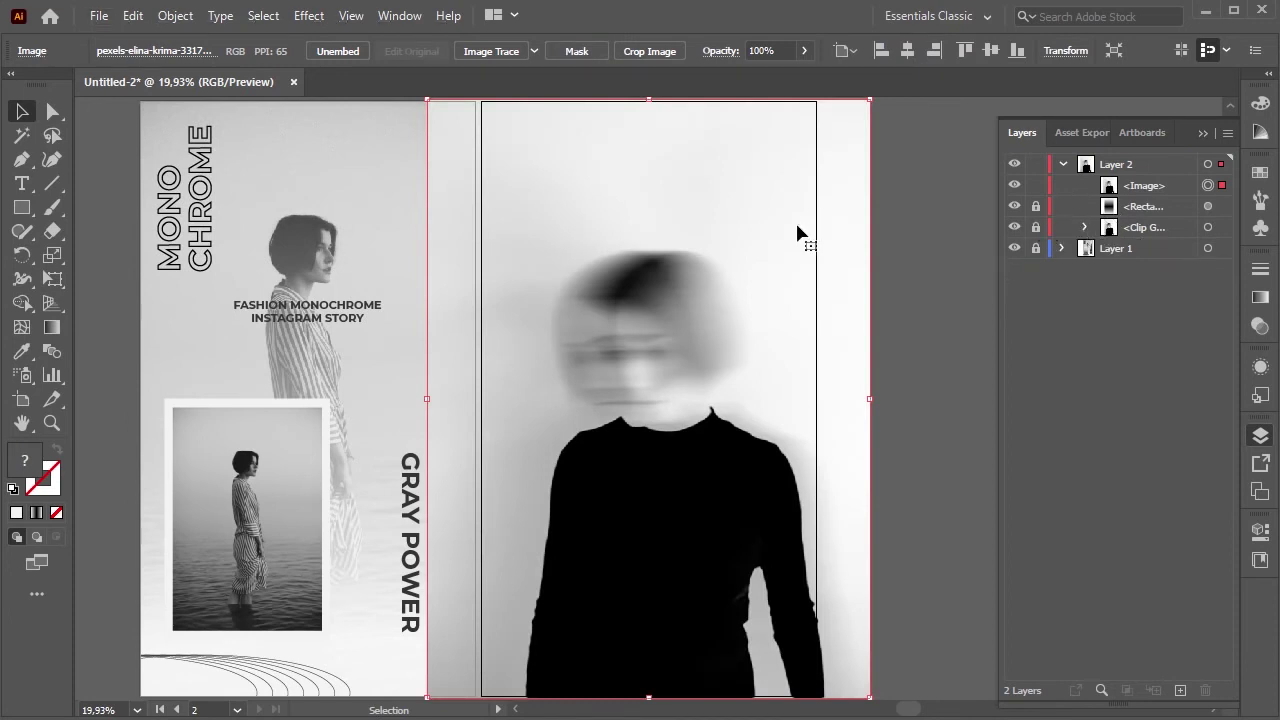
- Scale the portrait copy down to a 396 × 535 px inset mid-artboard
left_click_drag(875, 100, 717, 308)
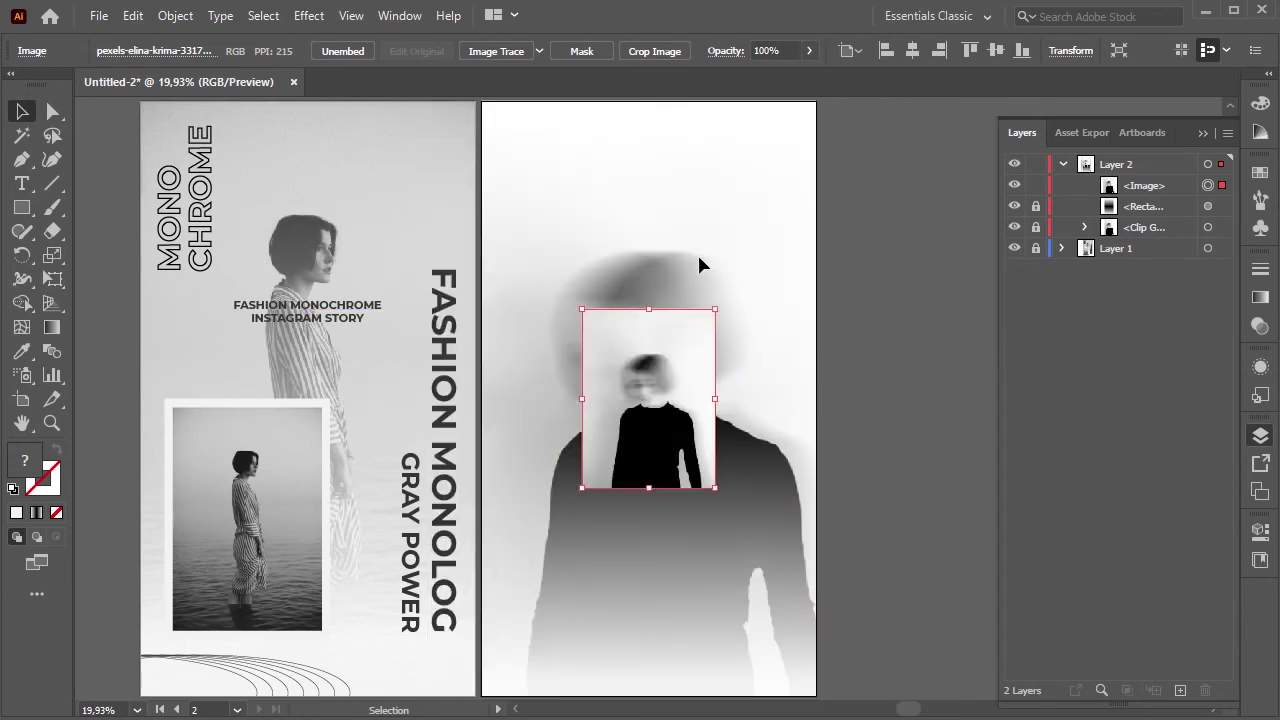
left_click(668, 365)
key("ctrl+plus")
key("ctrl+plus")
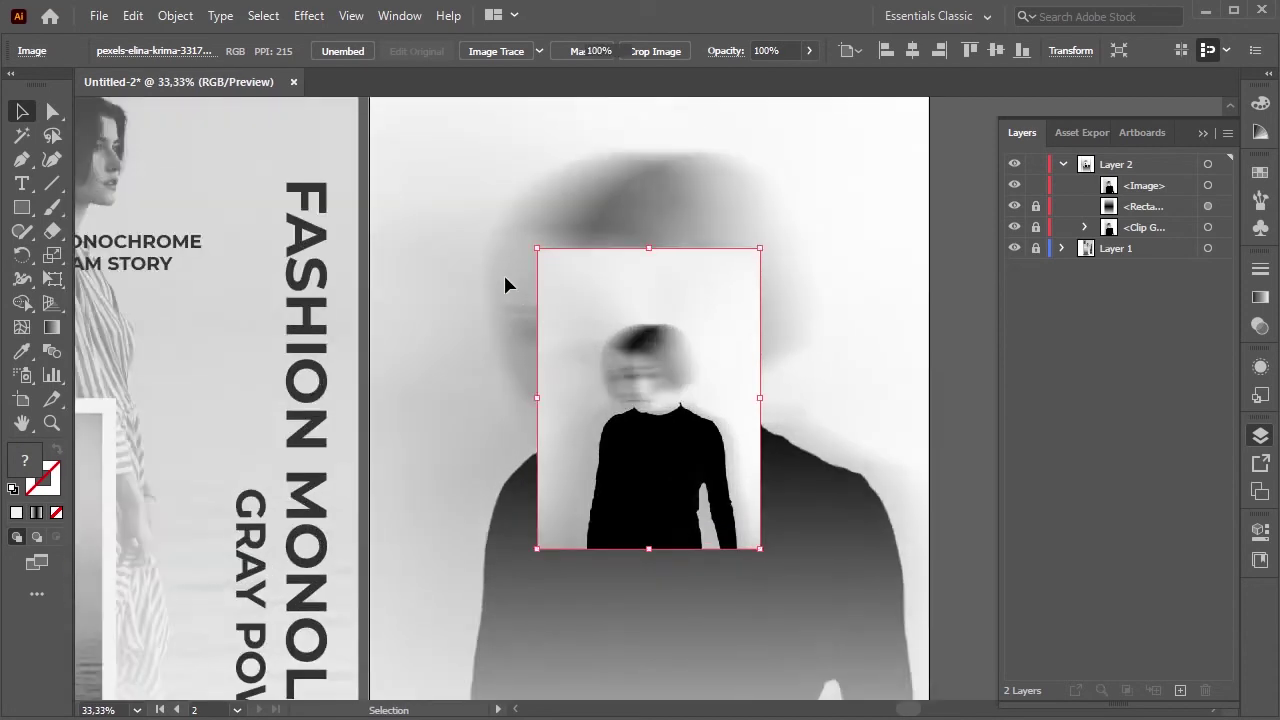
left_click(505, 279)
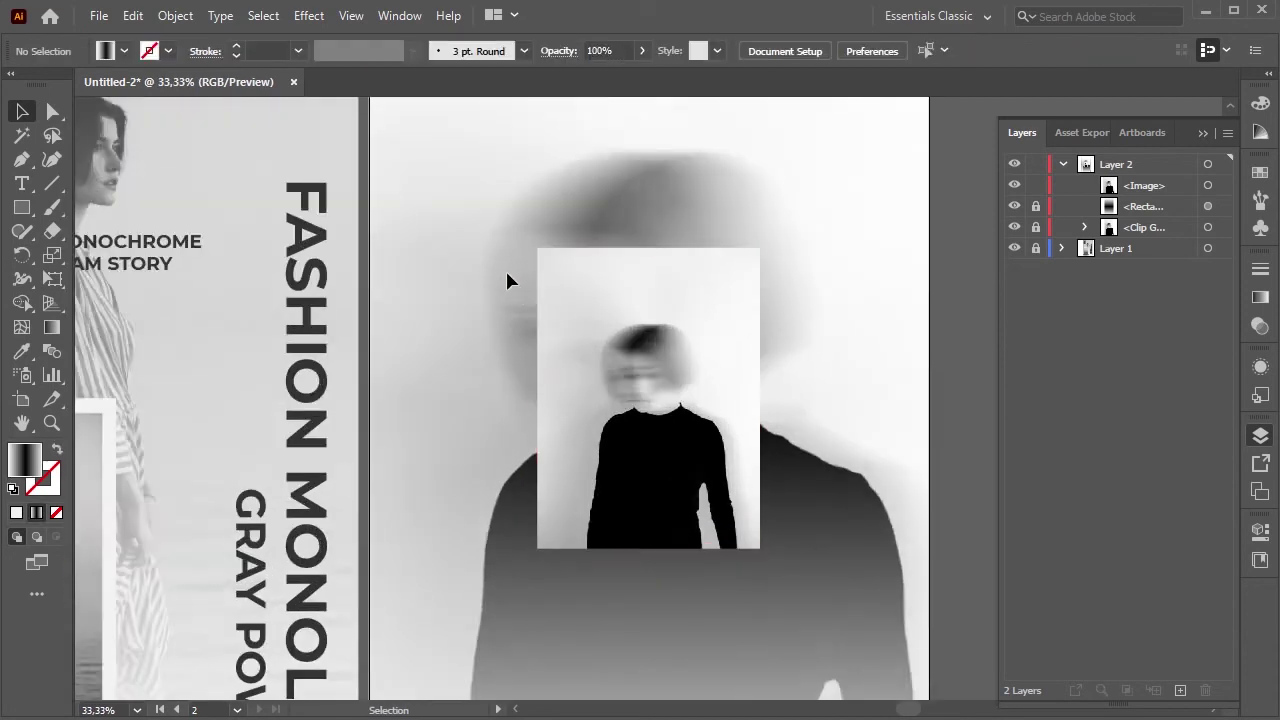
- Draw a solid-filled rectangle slightly larger than the inset, centred horizontally on the artboard
left_click(21, 207)
left_click_drag(522, 241, 770, 558)
left_click(27, 513)
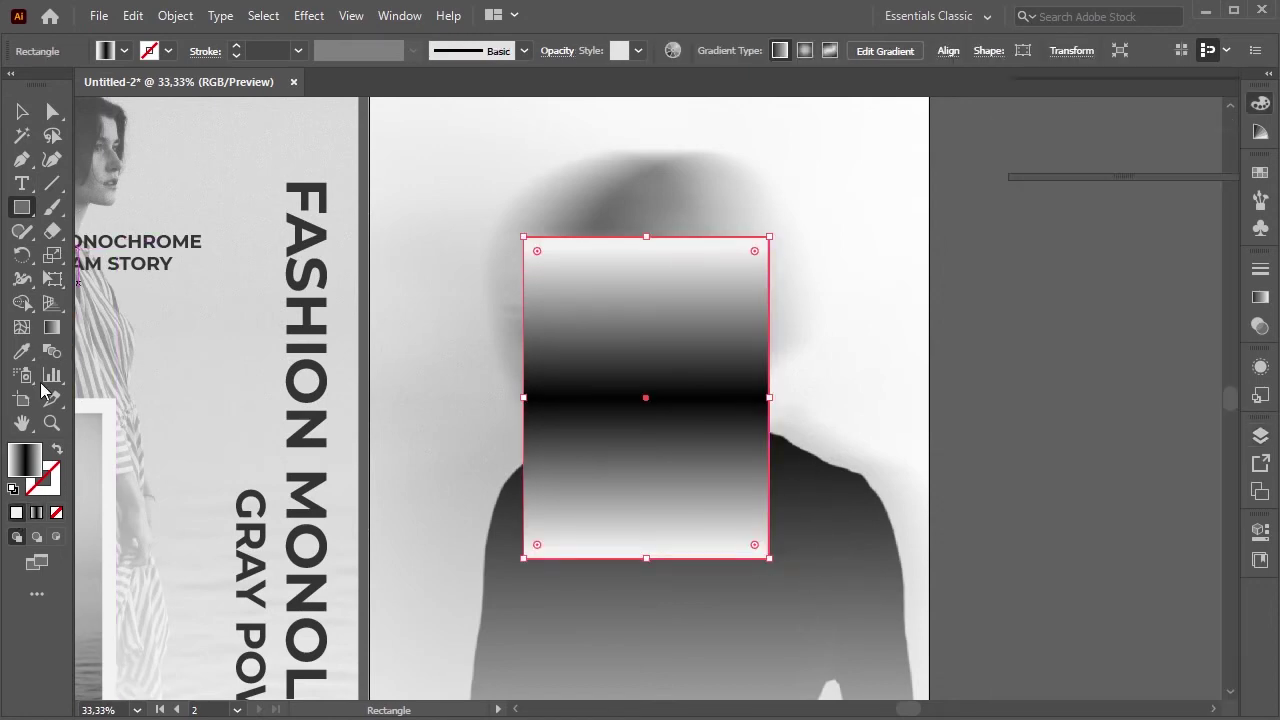
left_click(22, 111)
left_click(787, 51)
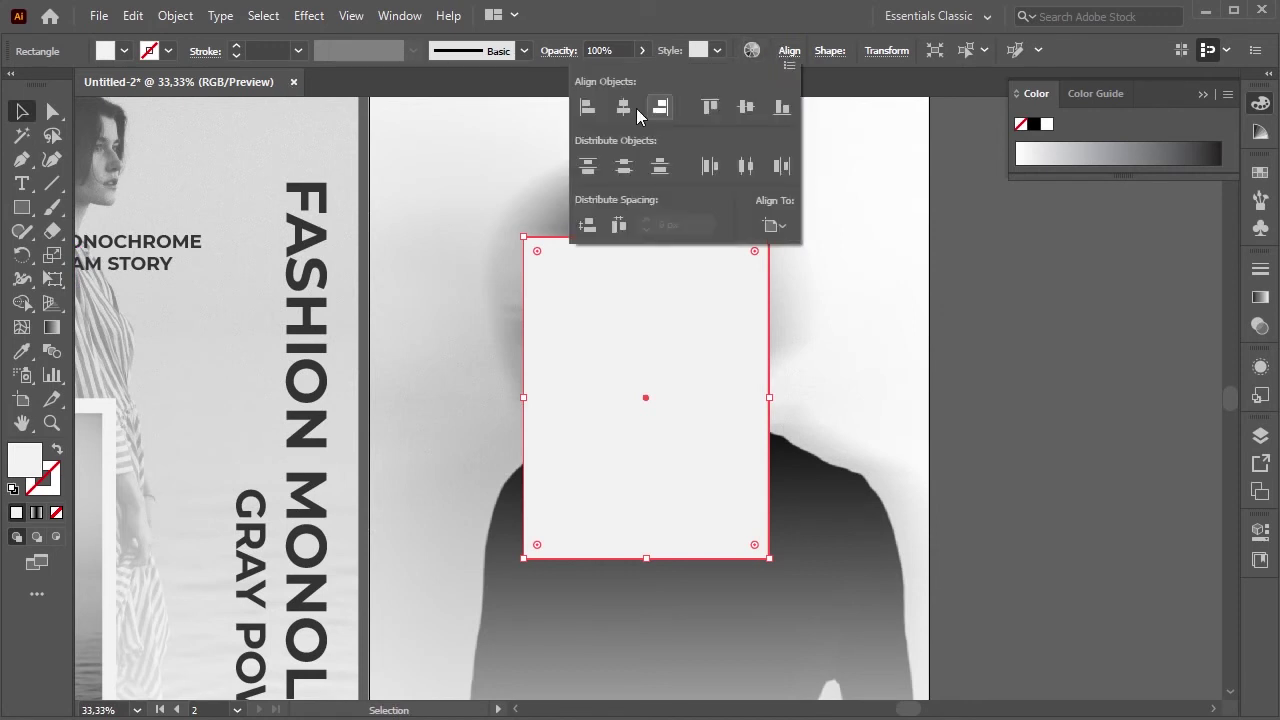
left_click(620, 106)
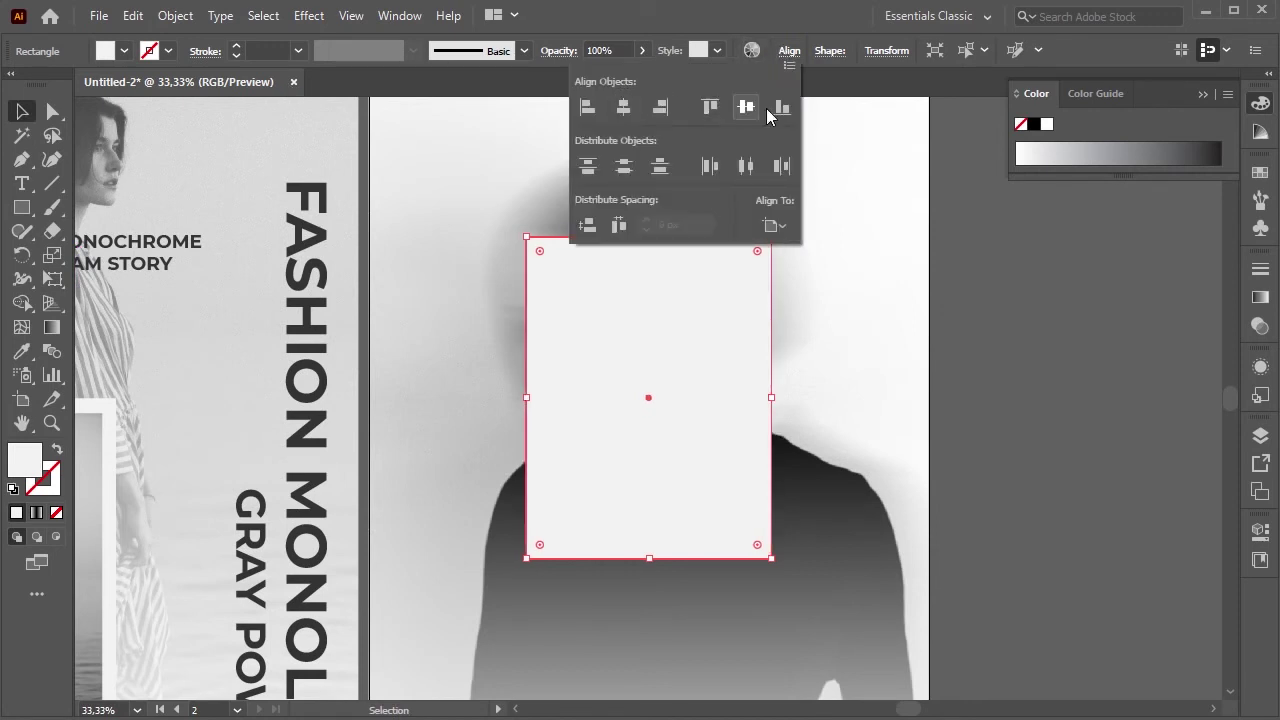
left_click(510, 190)
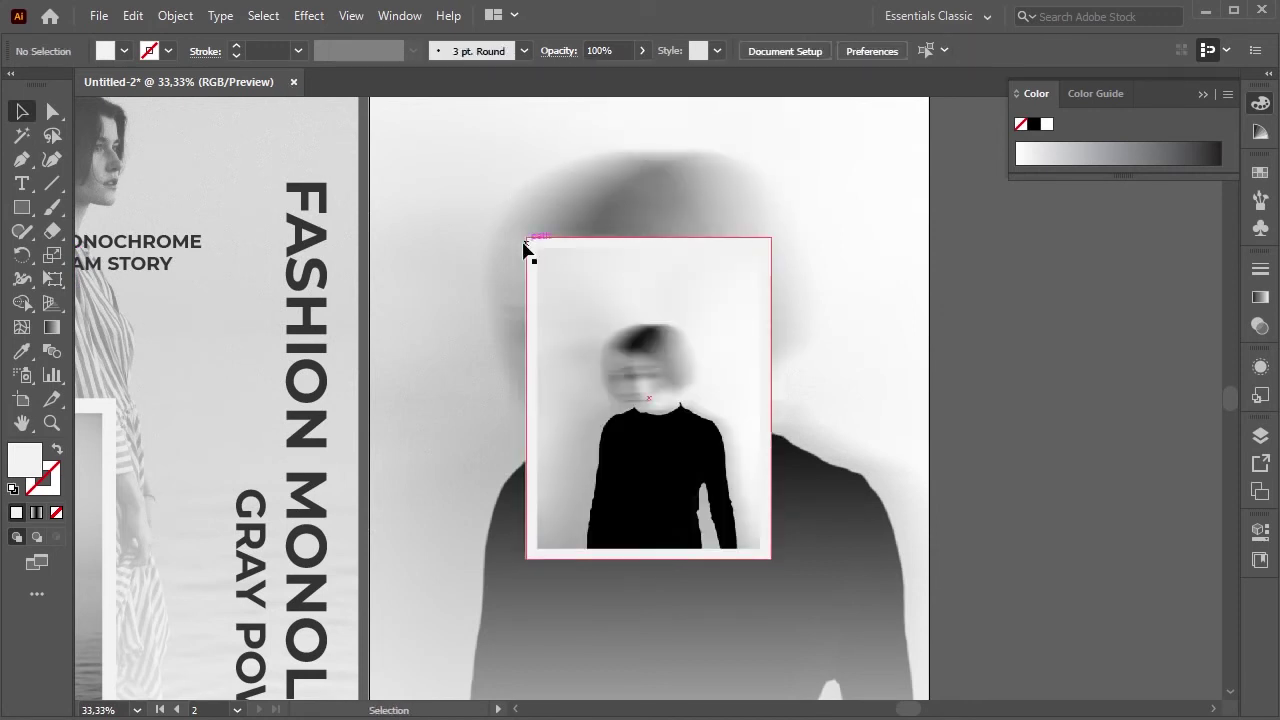
left_click(525, 250)
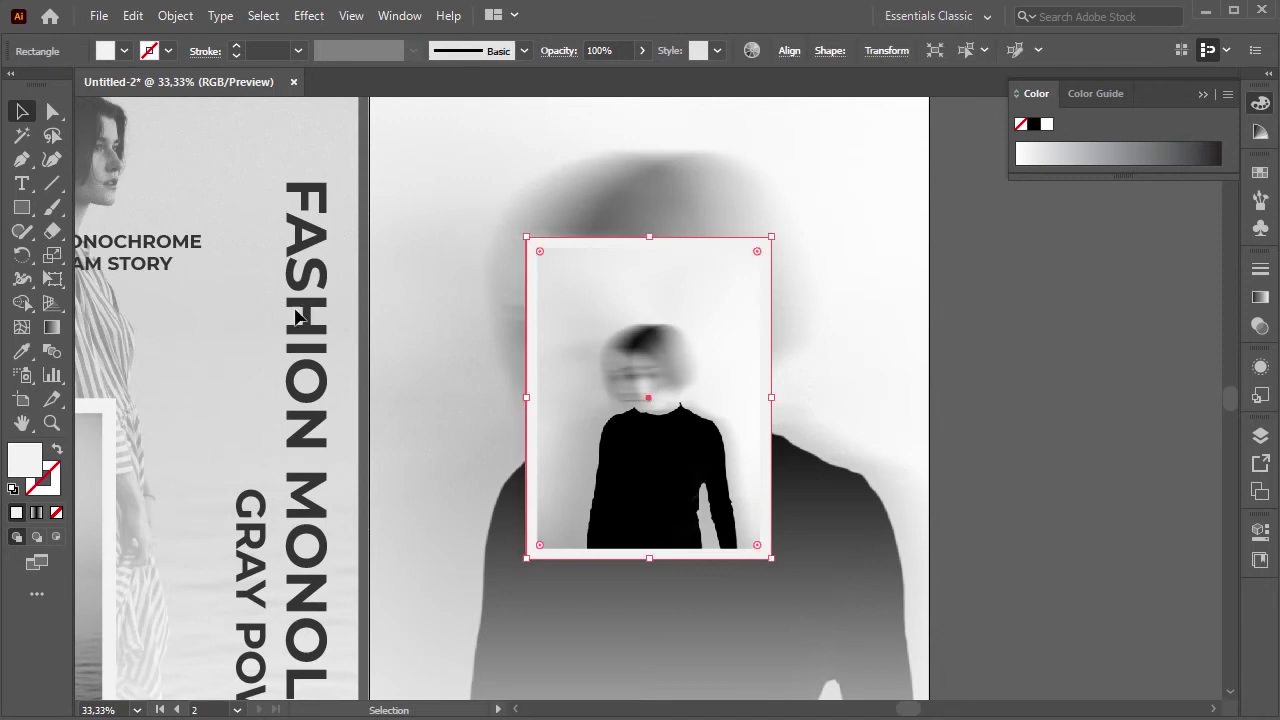
- Give the frame rectangle a #ffffff fill and fit the second artboard in the window
double_click(32, 455)
type("ffffff")
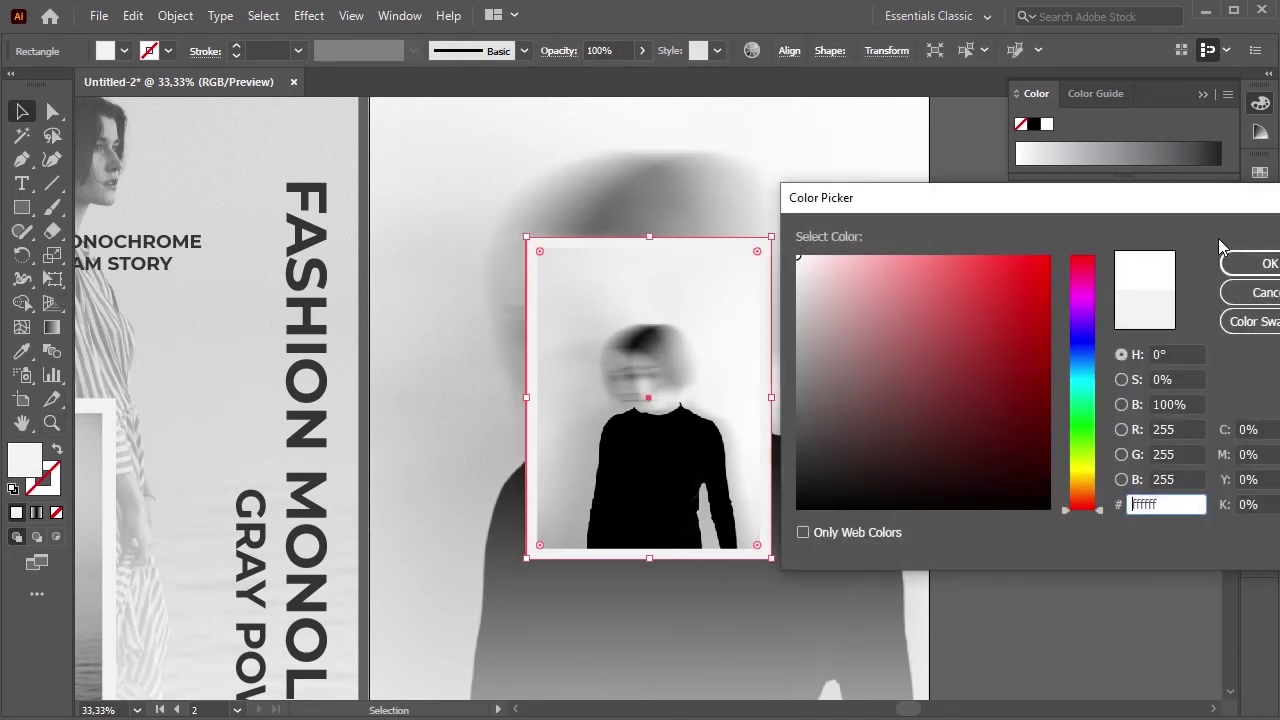
left_click(1243, 268)
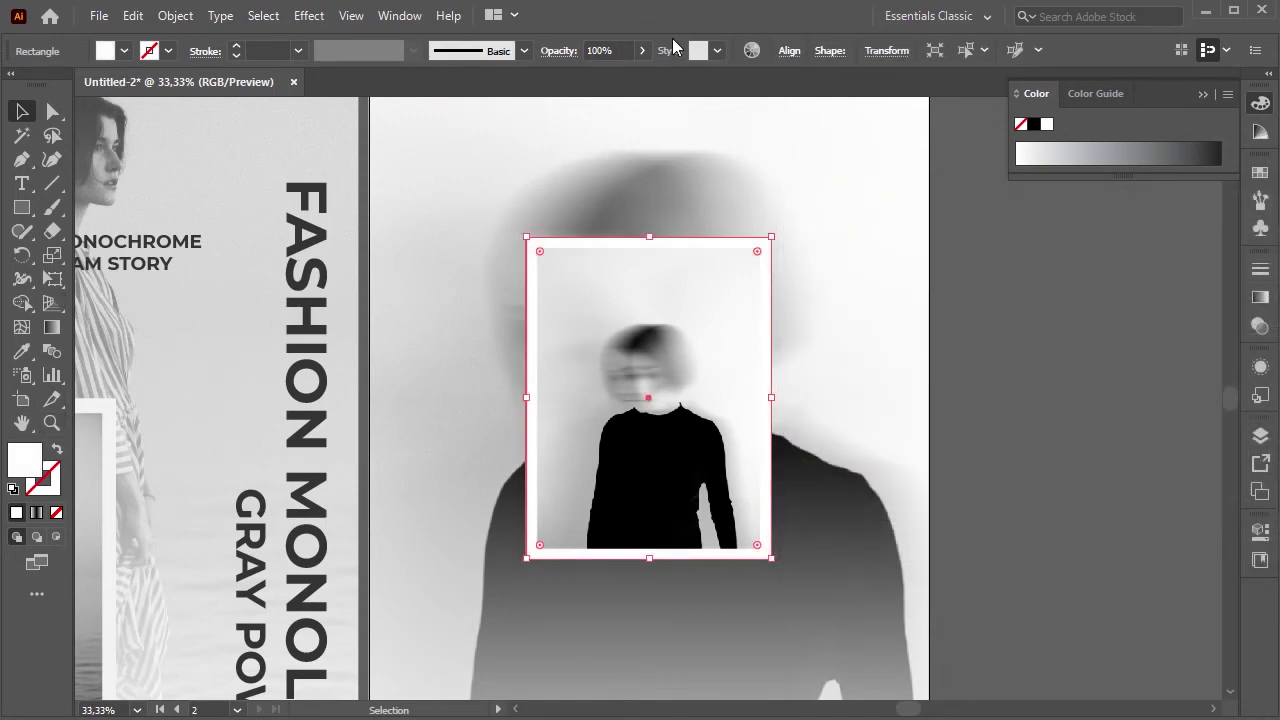
left_click(580, 330)
left_click(474, 317)
key("ctrl+minus")
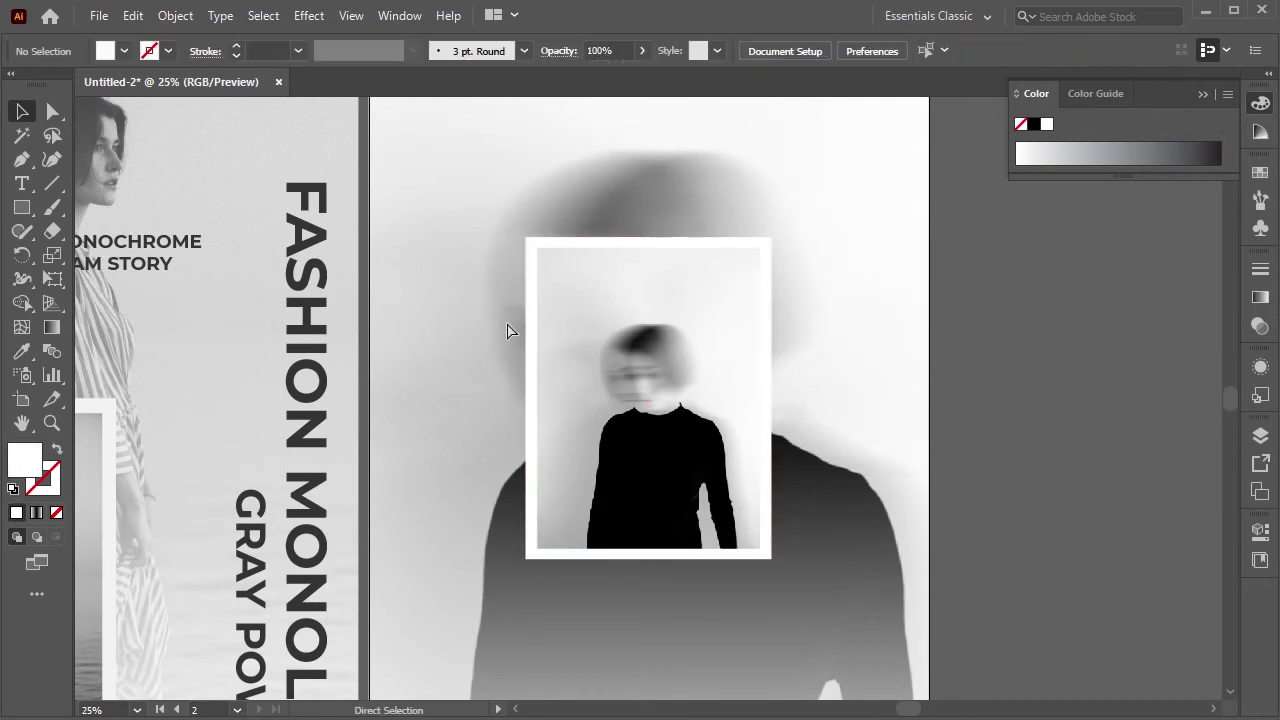
key("ctrl+0")
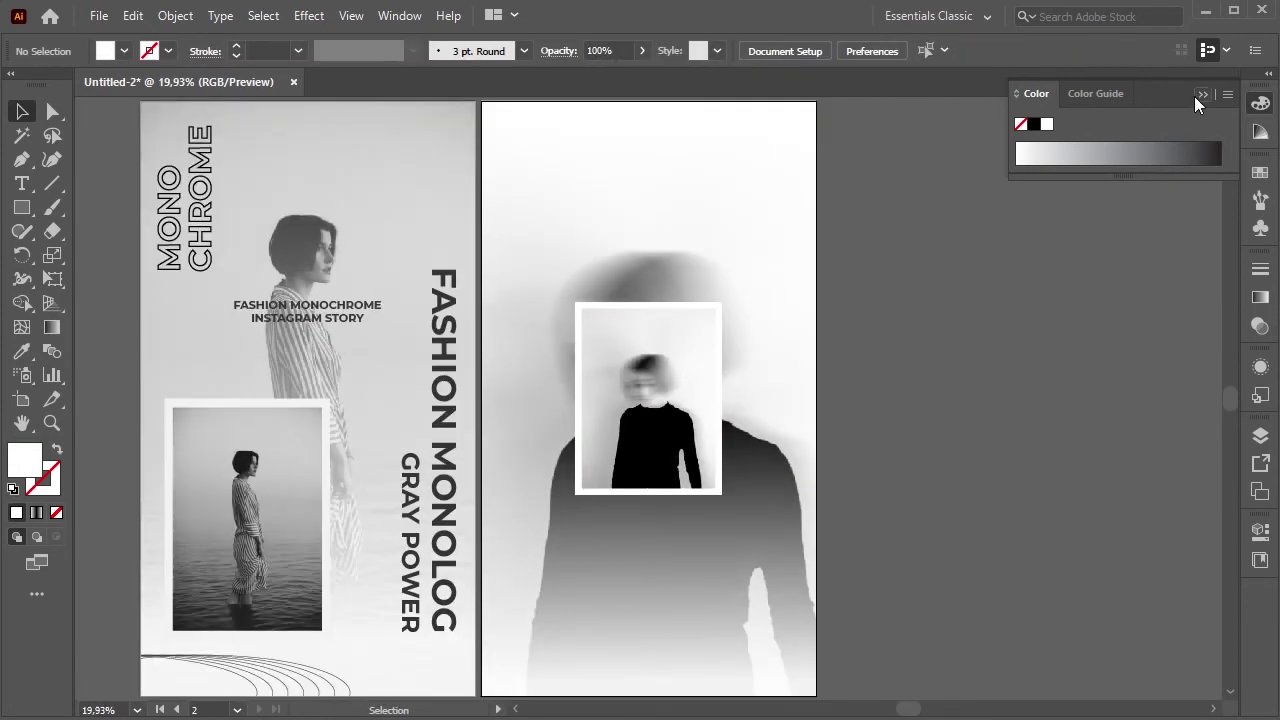
- Create a Montserrat Bold 100 pt "Lorem ipsum" point text above the framed inset
left_click(1200, 95)
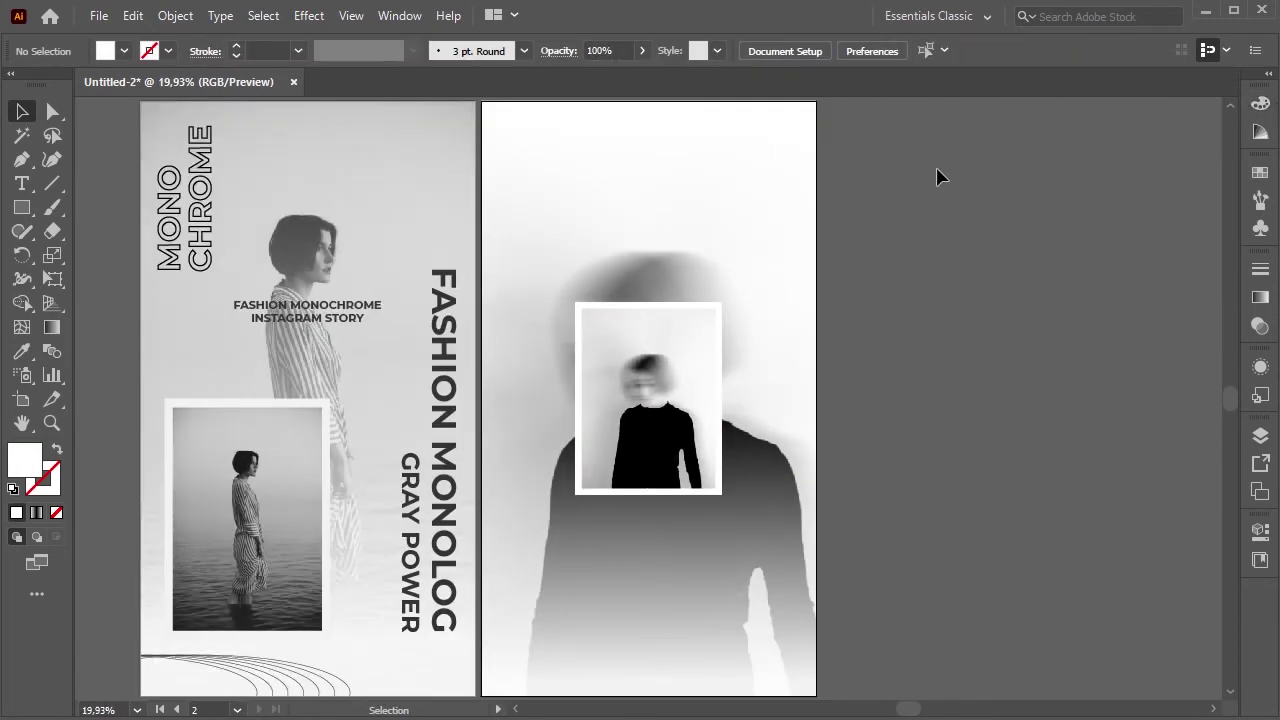
left_click(22, 183)
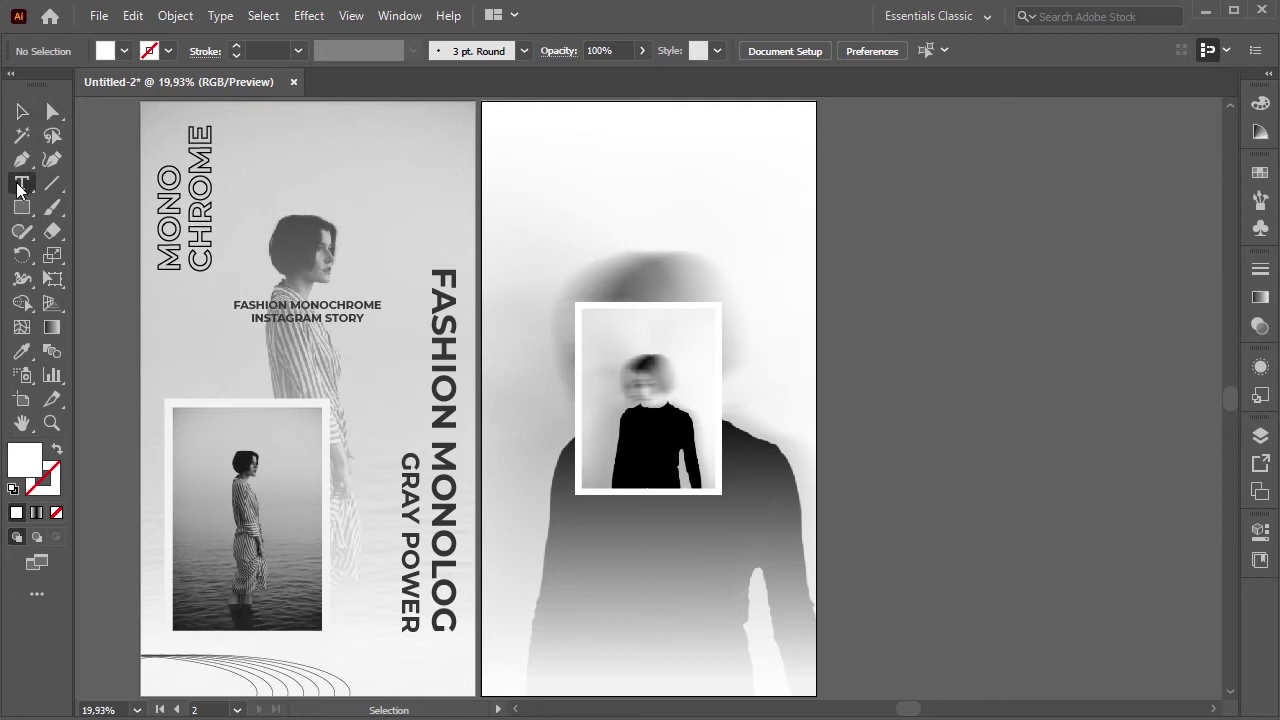
left_click(645, 241)
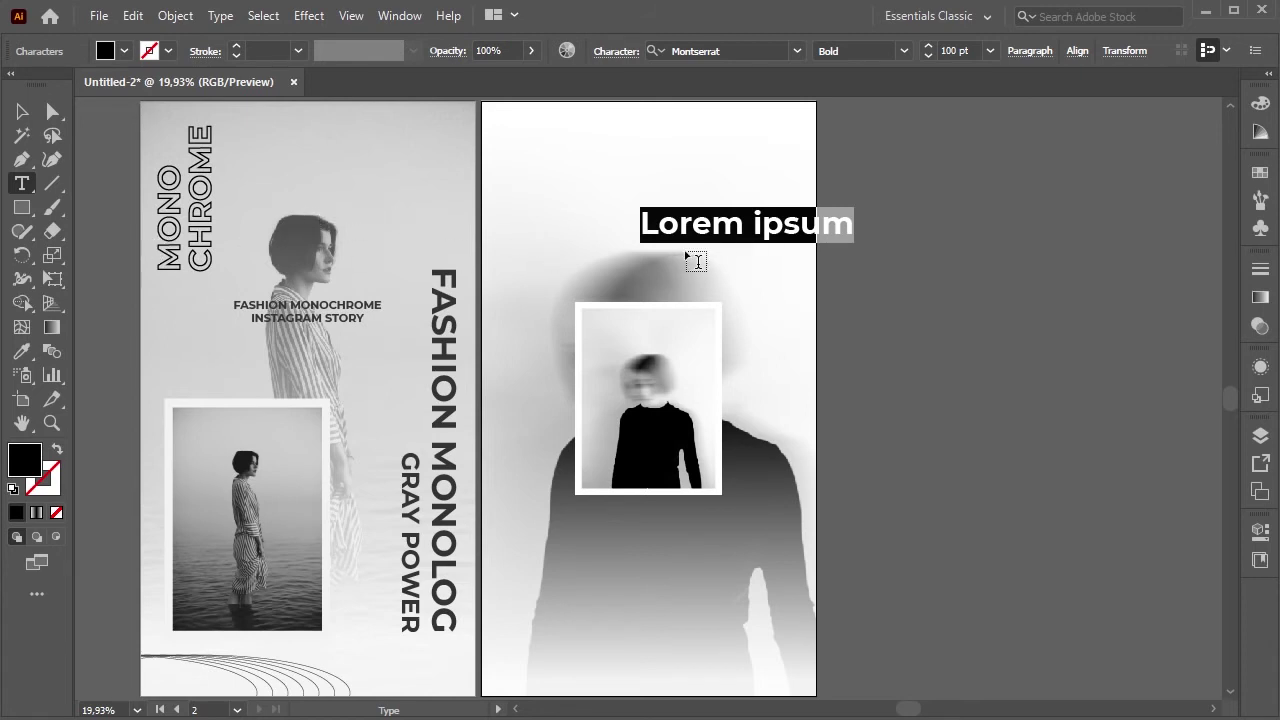
- Replace the placeholder text with MONOCHROME and give it a dark gray fill
key("ctrl")
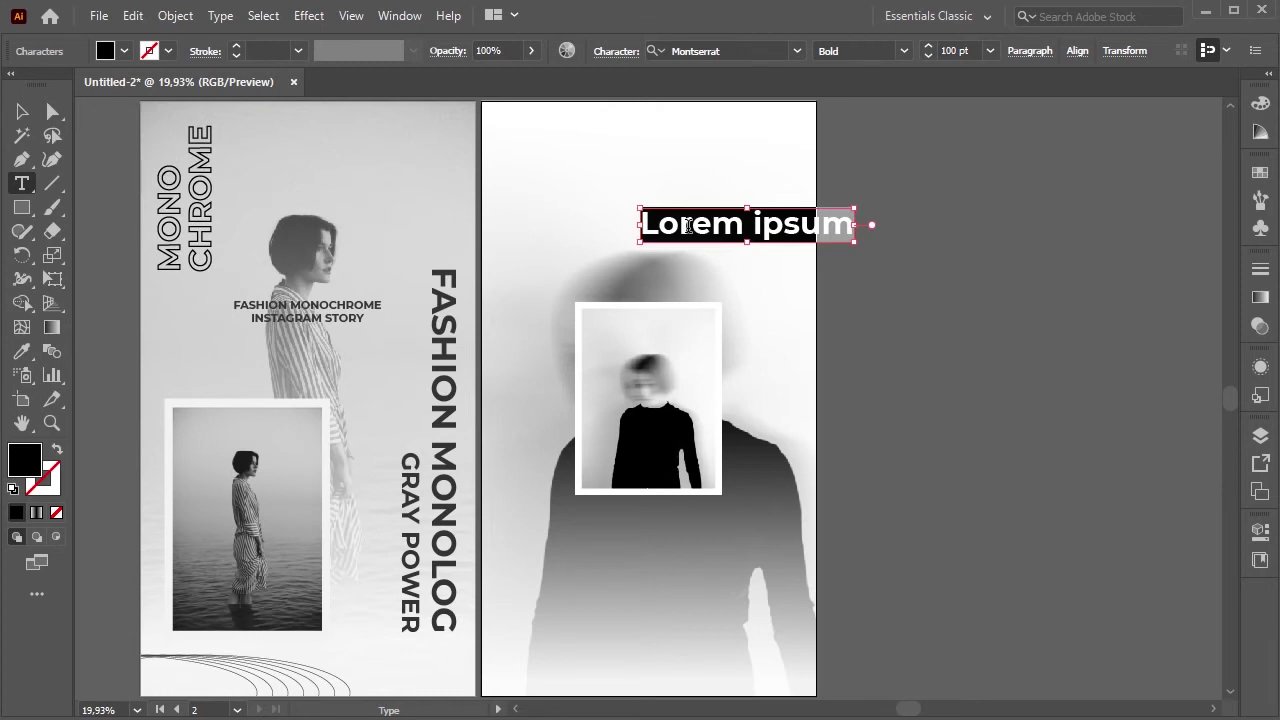
type("MONO")
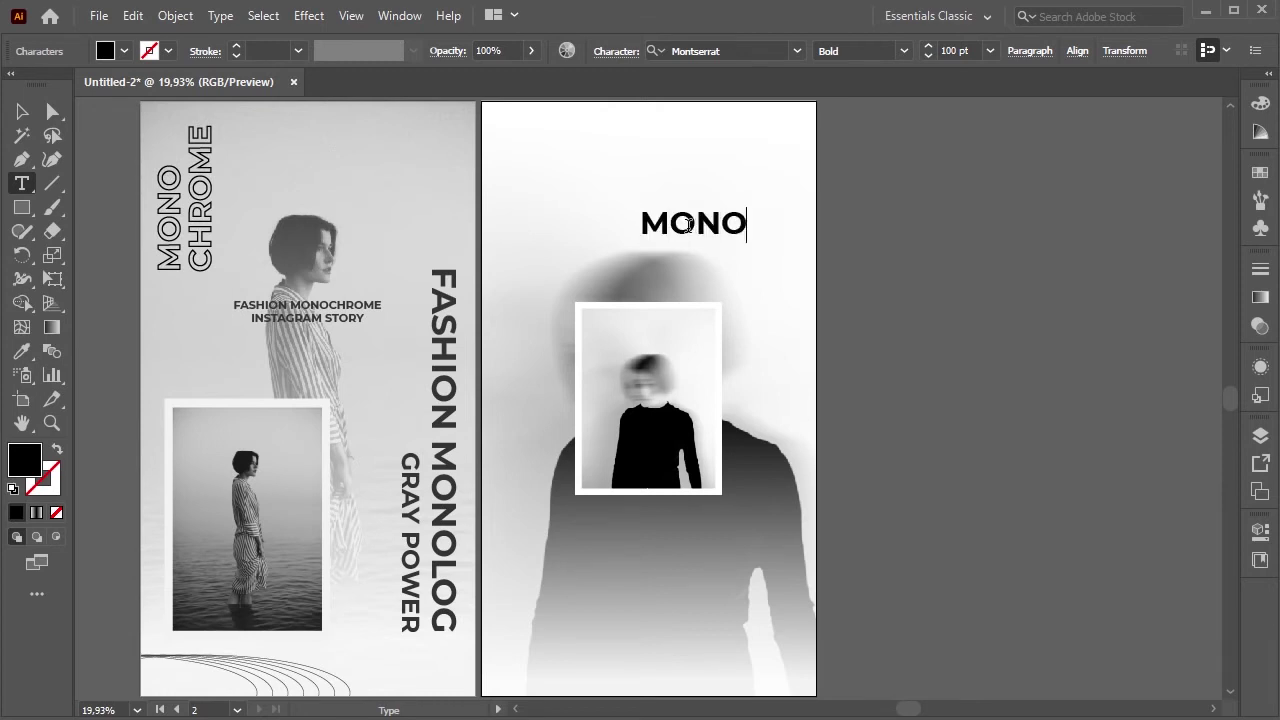
type("CHROM")
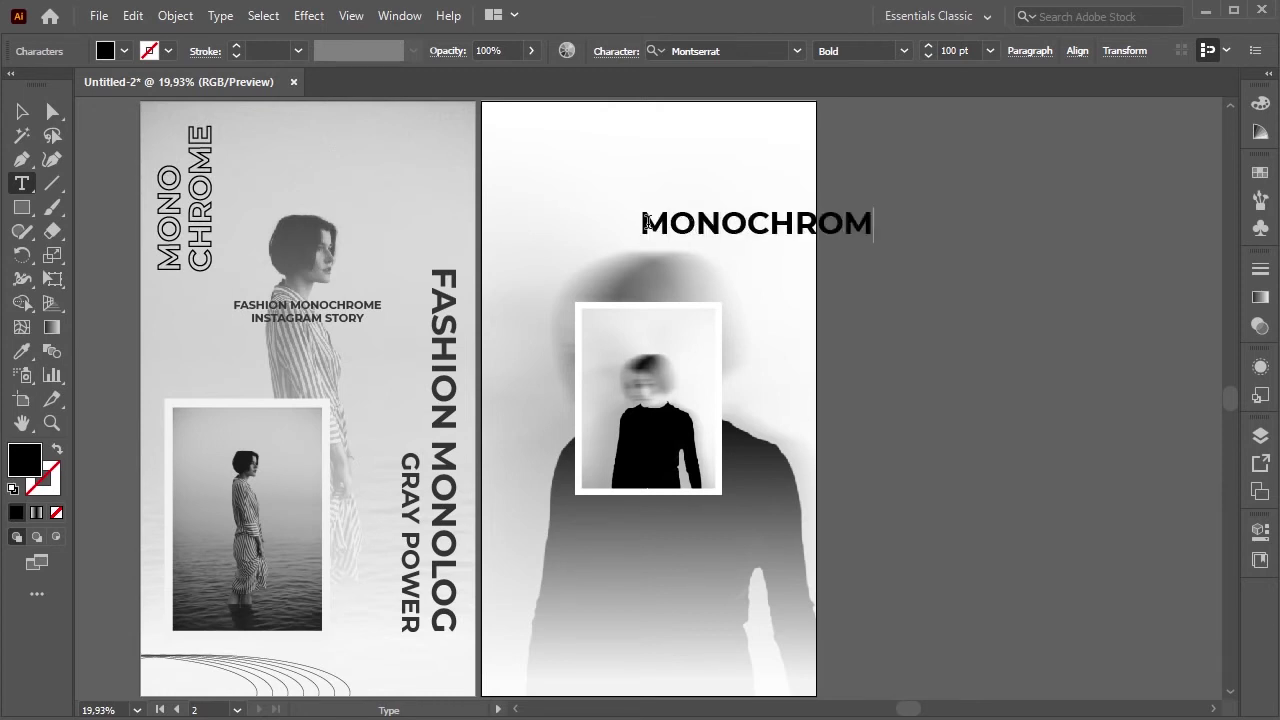
type("E")
left_click(22, 112)
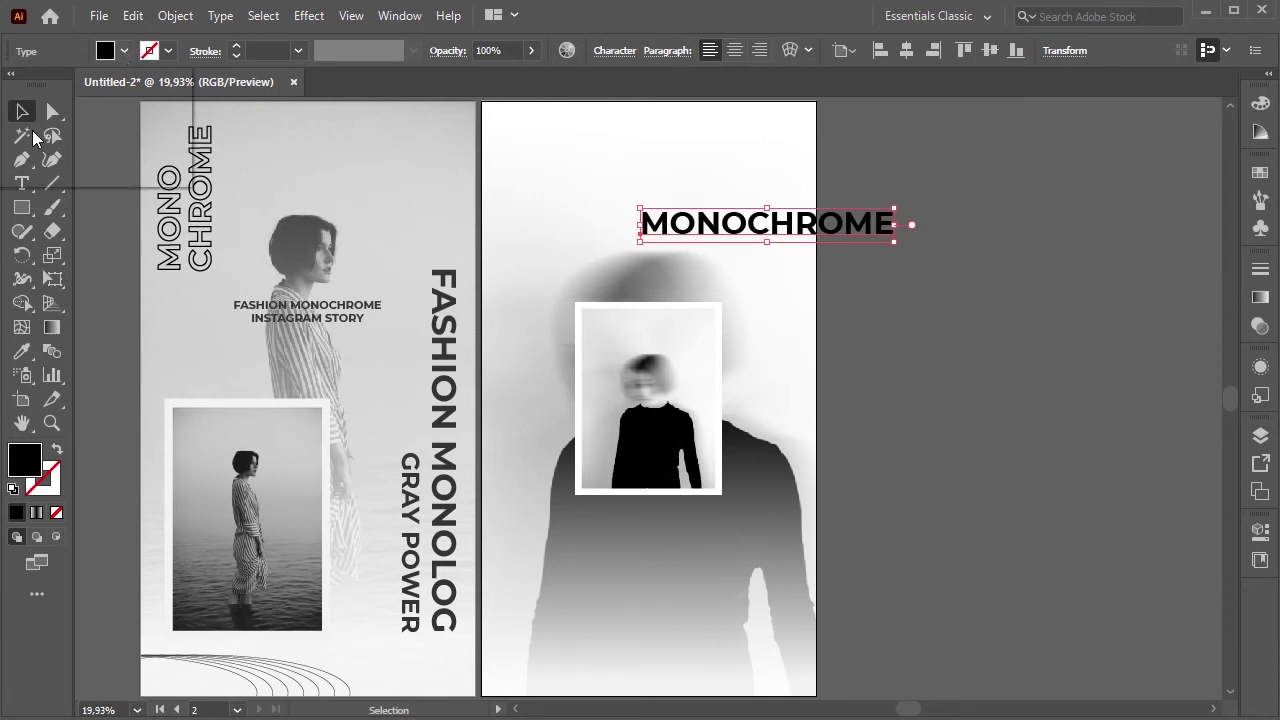
left_click(124, 50)
left_click(26, 178)
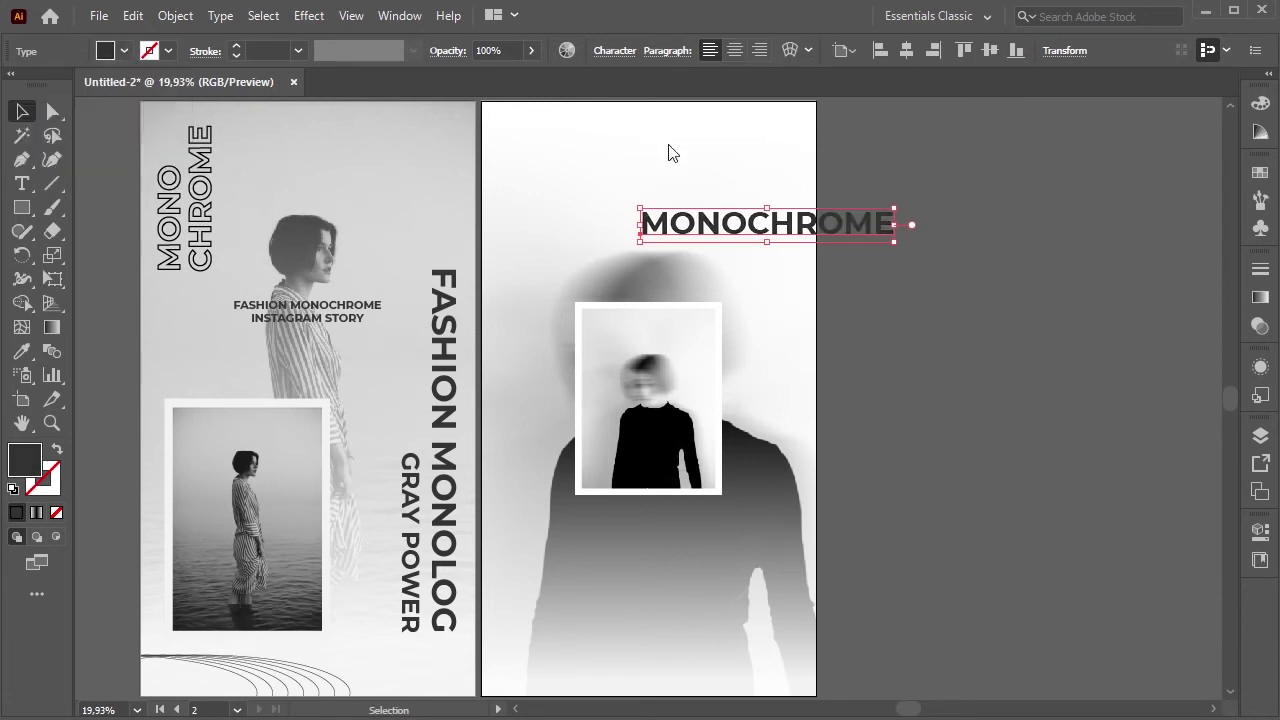
- Centre the headline, scale it to the artboard's full width and align it to the top edge
left_click(907, 50)
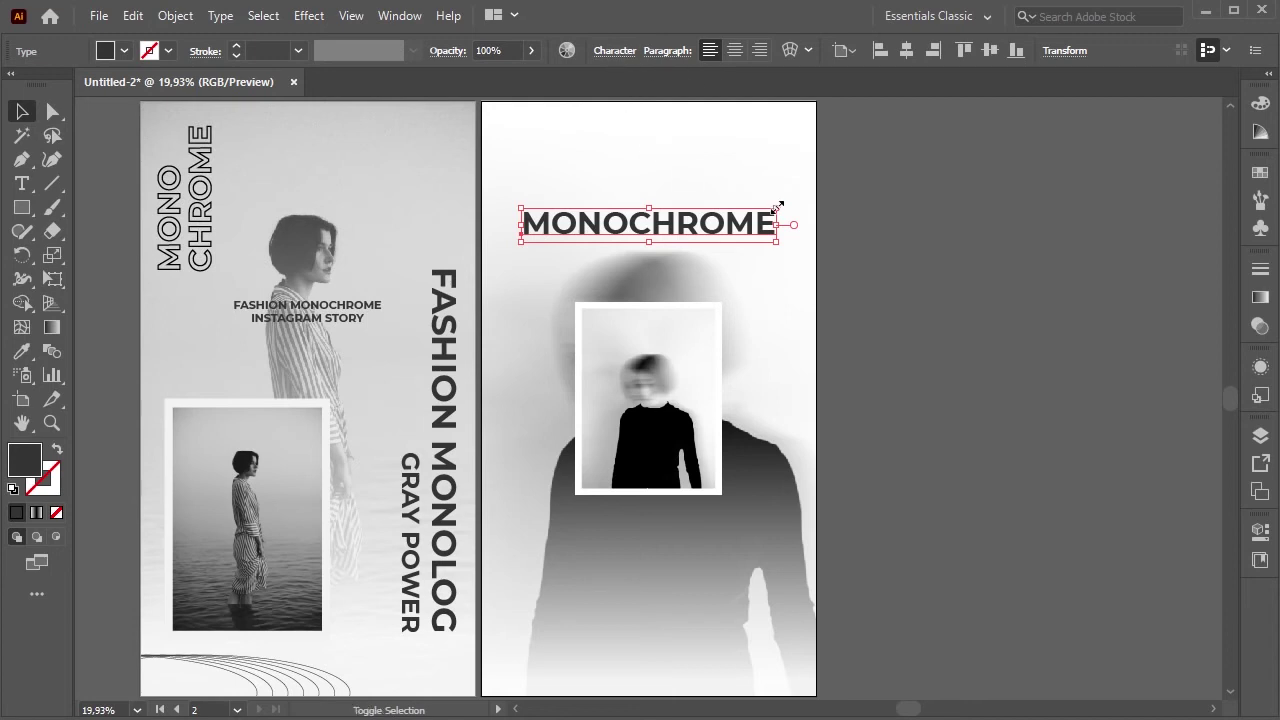
left_click_drag(777, 207, 818, 192)
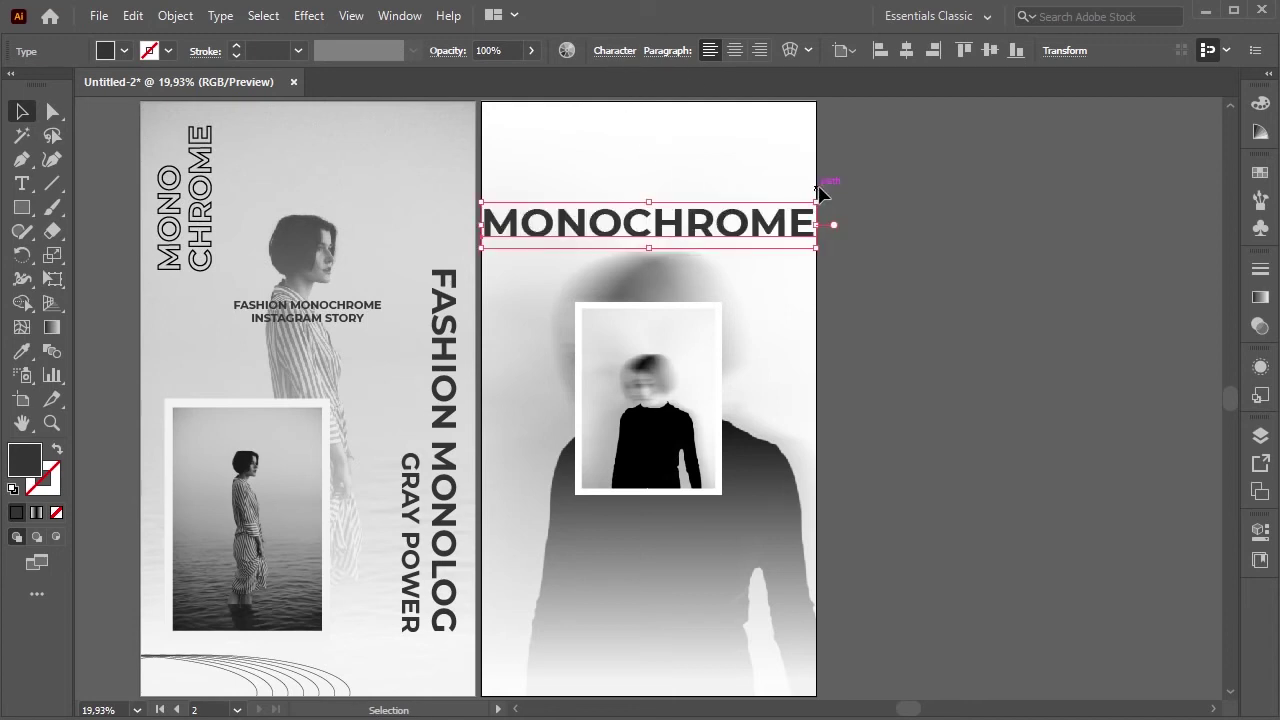
left_click(968, 54)
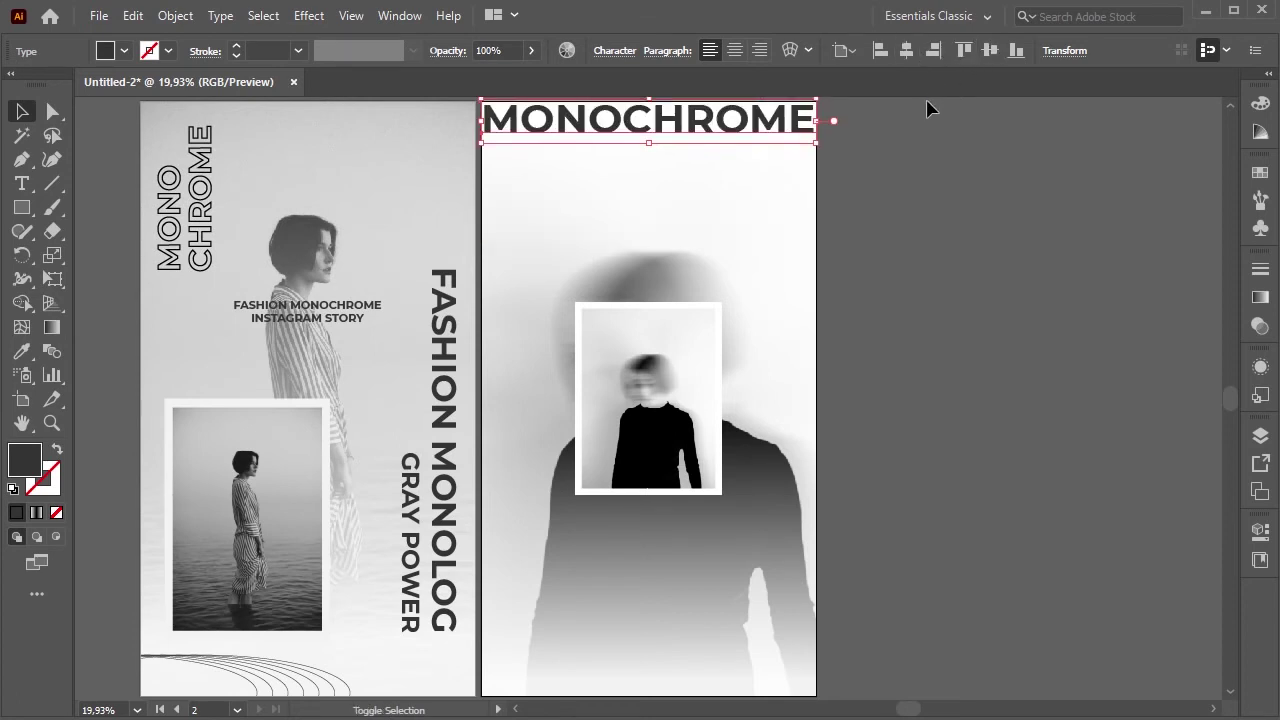
key("shift+Up")
- Duplicate the MONOCHROME headline below itself and rotate the copy 180°
left_click(705, 156)
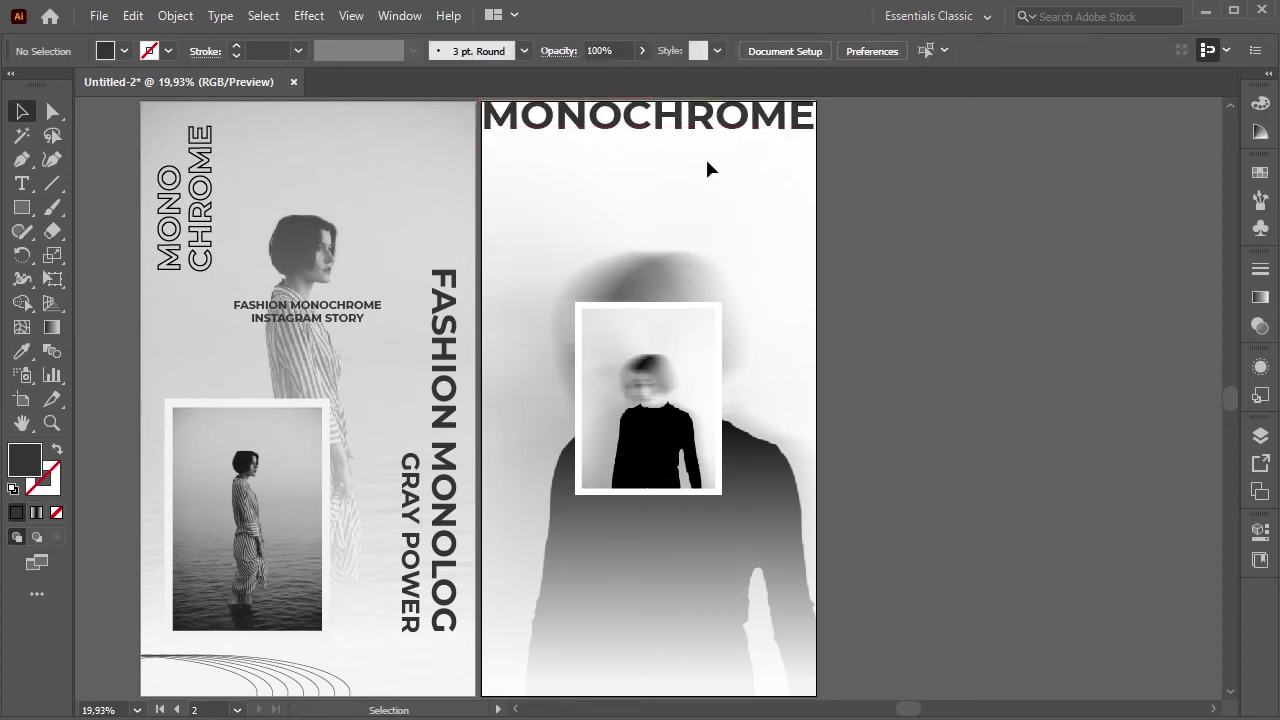
left_click(655, 130)
left_click_drag(649, 128, 655, 178)
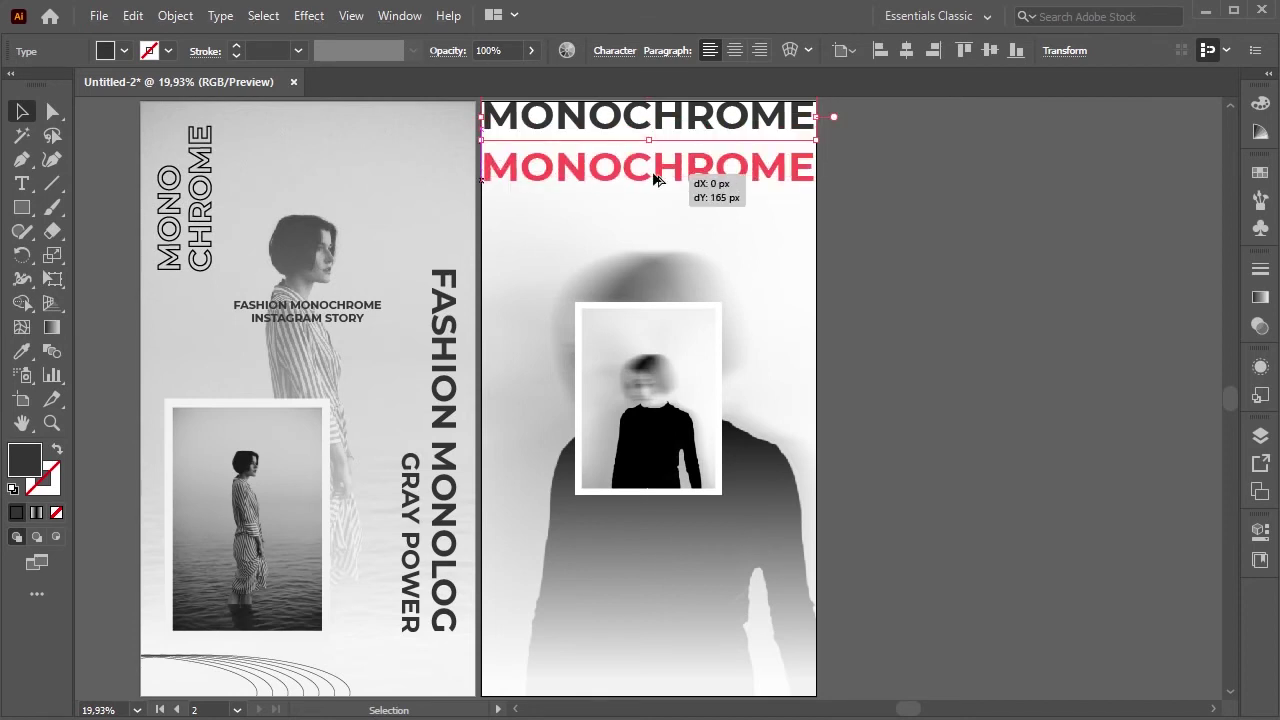
right_click(655, 178)
key("Escape")
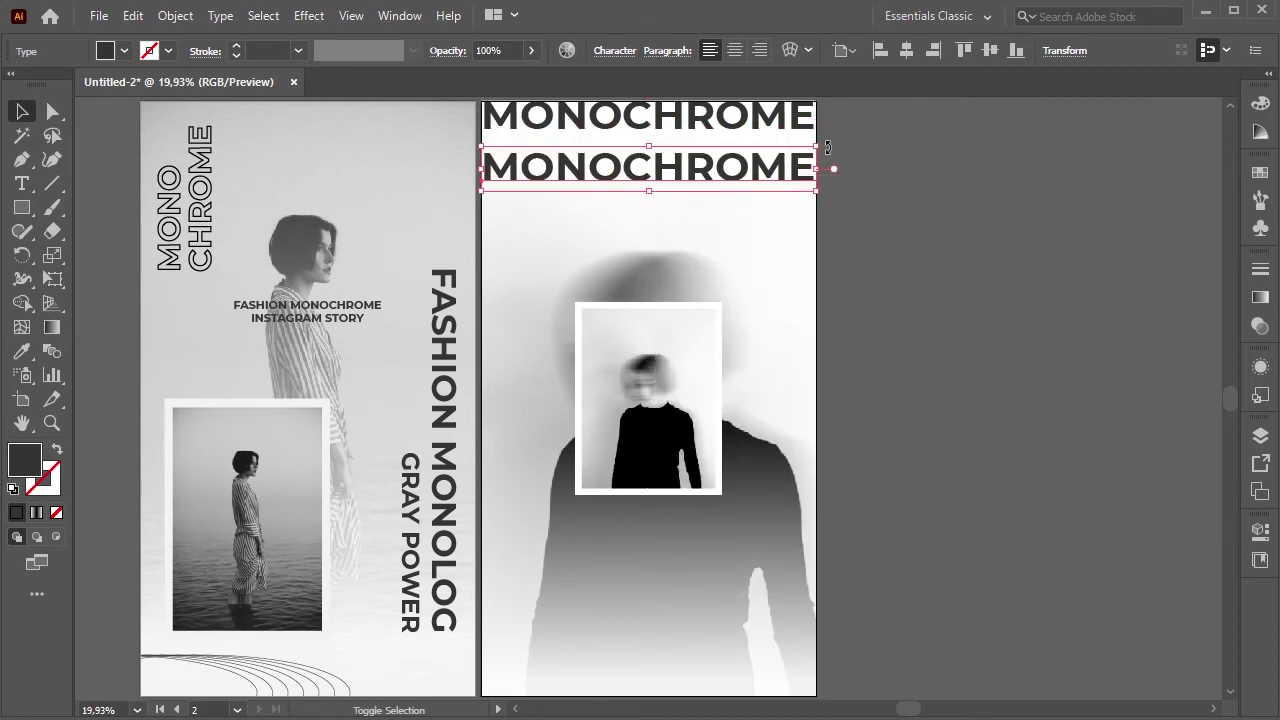
mouse_move(830, 168)
left_mouse_down()
mouse_move(800, 234)
mouse_move(515, 301)
mouse_move(476, 252)
left_mouse_up()
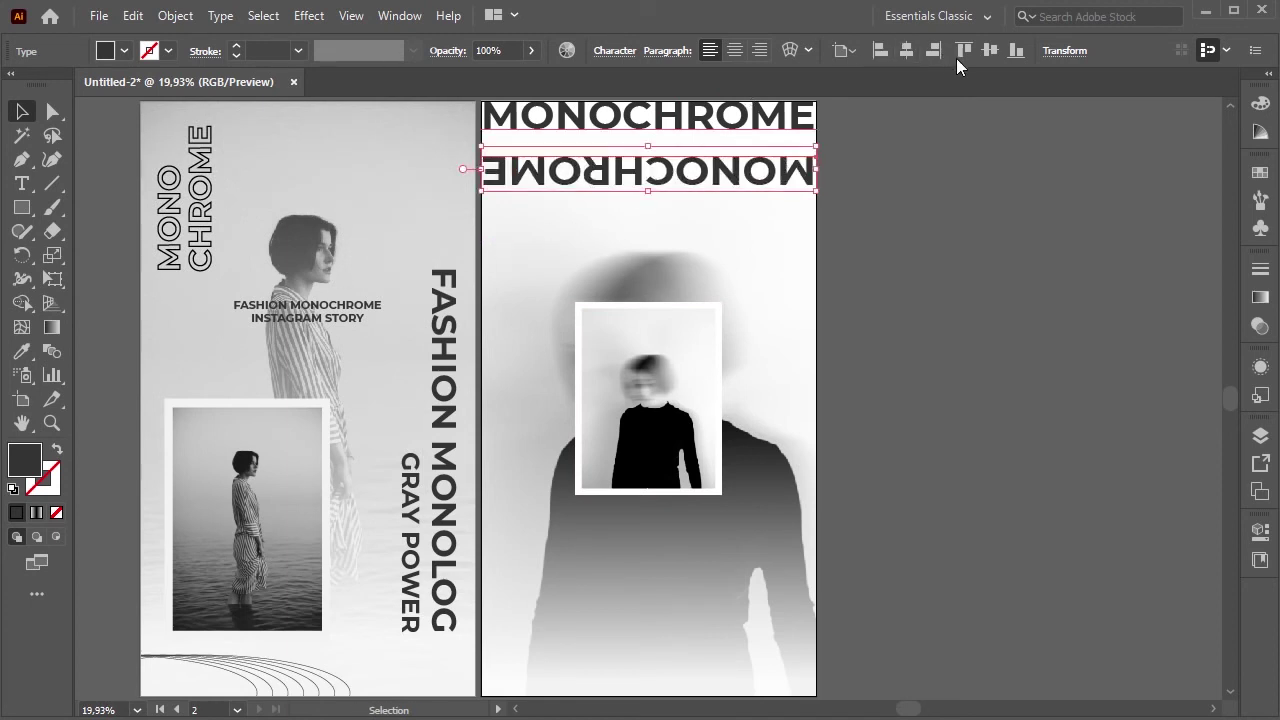
- Align the upside-down copy to the artboard's bottom edge and nudge it slightly lower
left_click(1008, 52)
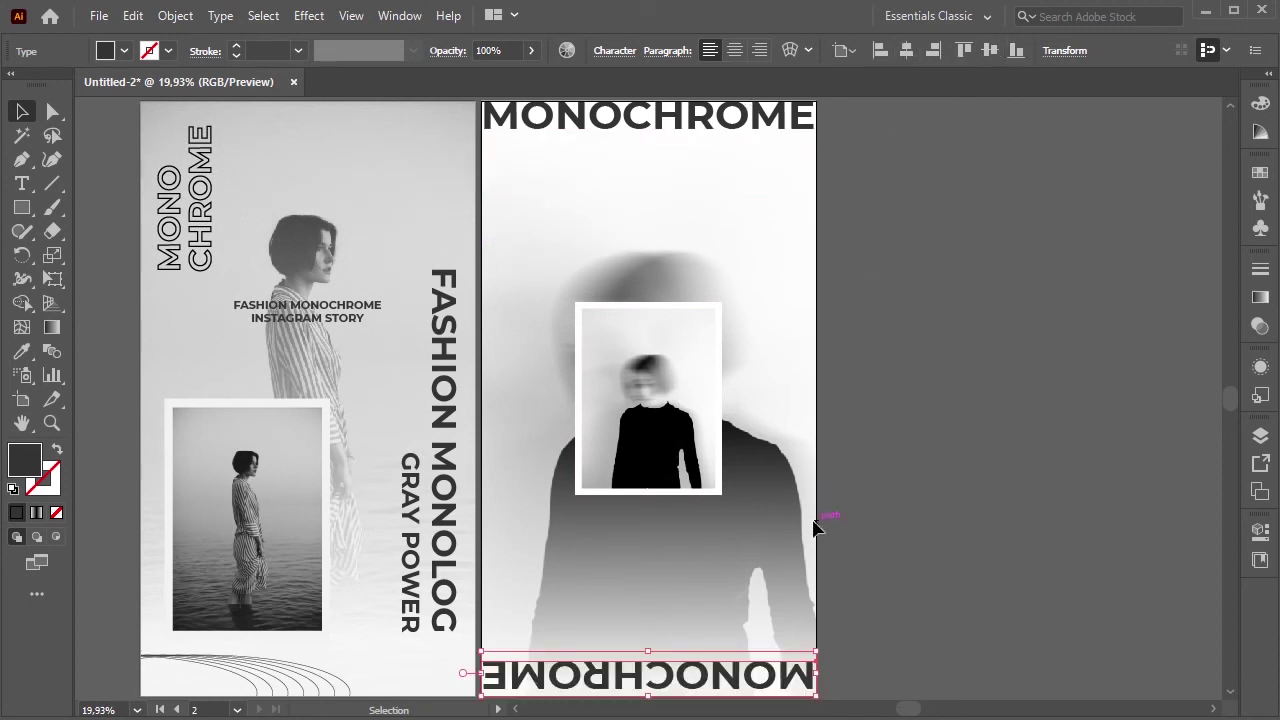
key("shift+Down")
key("shift+Down")
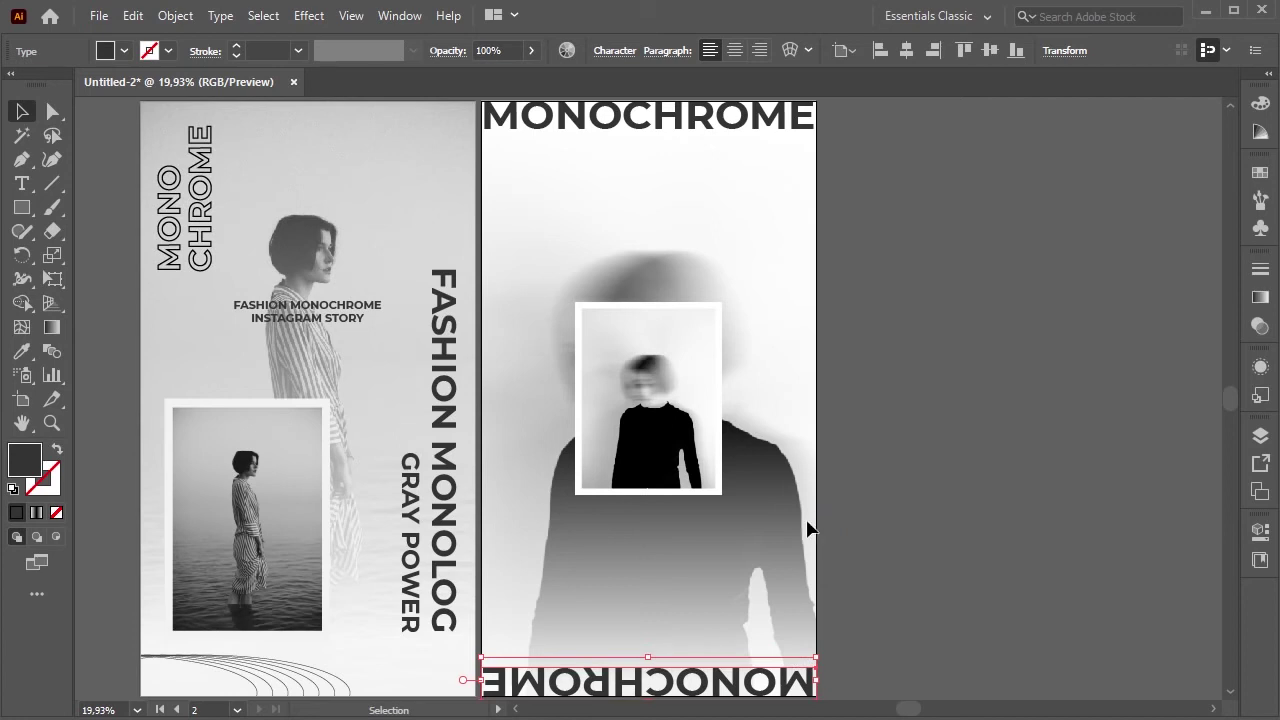
left_click(748, 517)
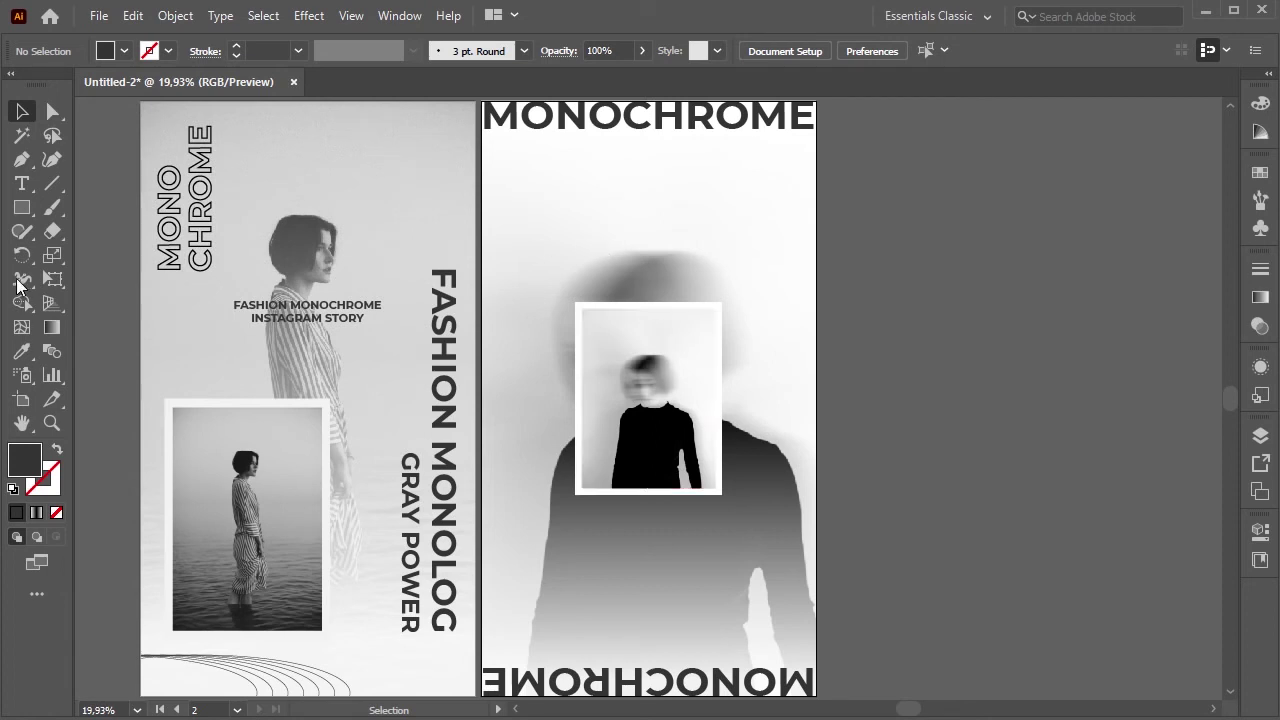
left_click(21, 183)
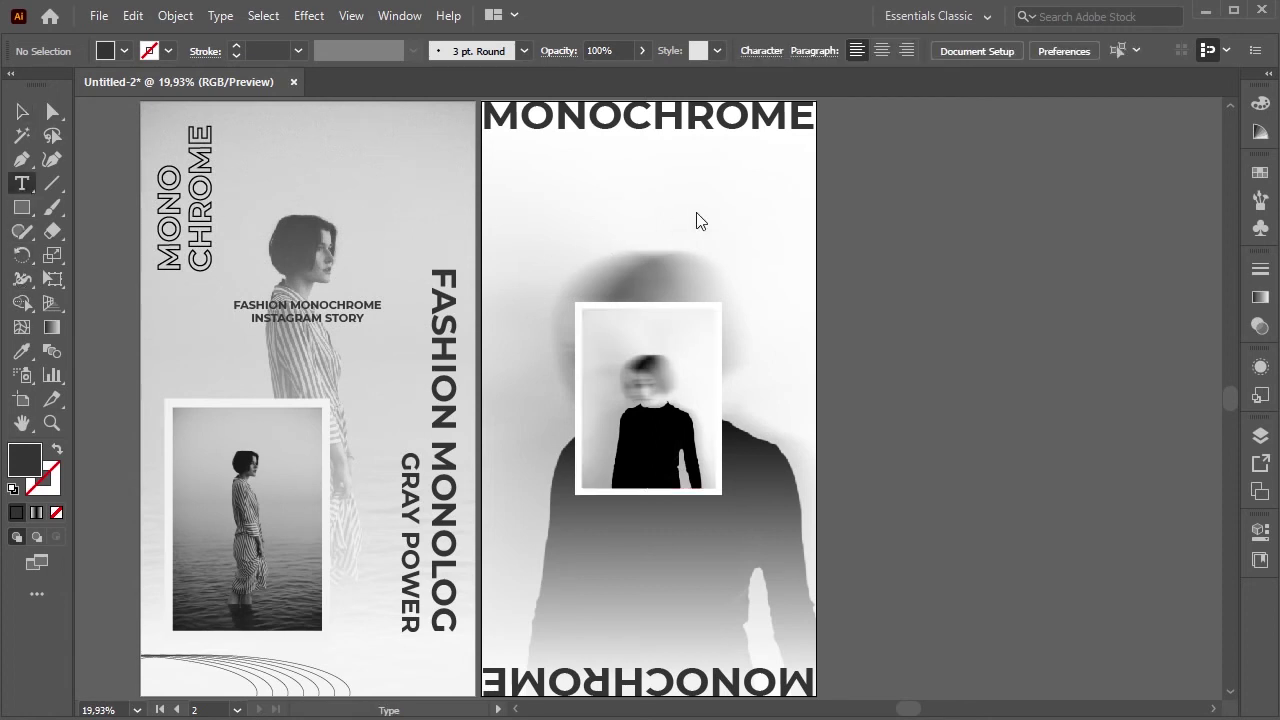
- Create a new placeholder text object in SemiBold at 40 pt
left_click(617, 243)
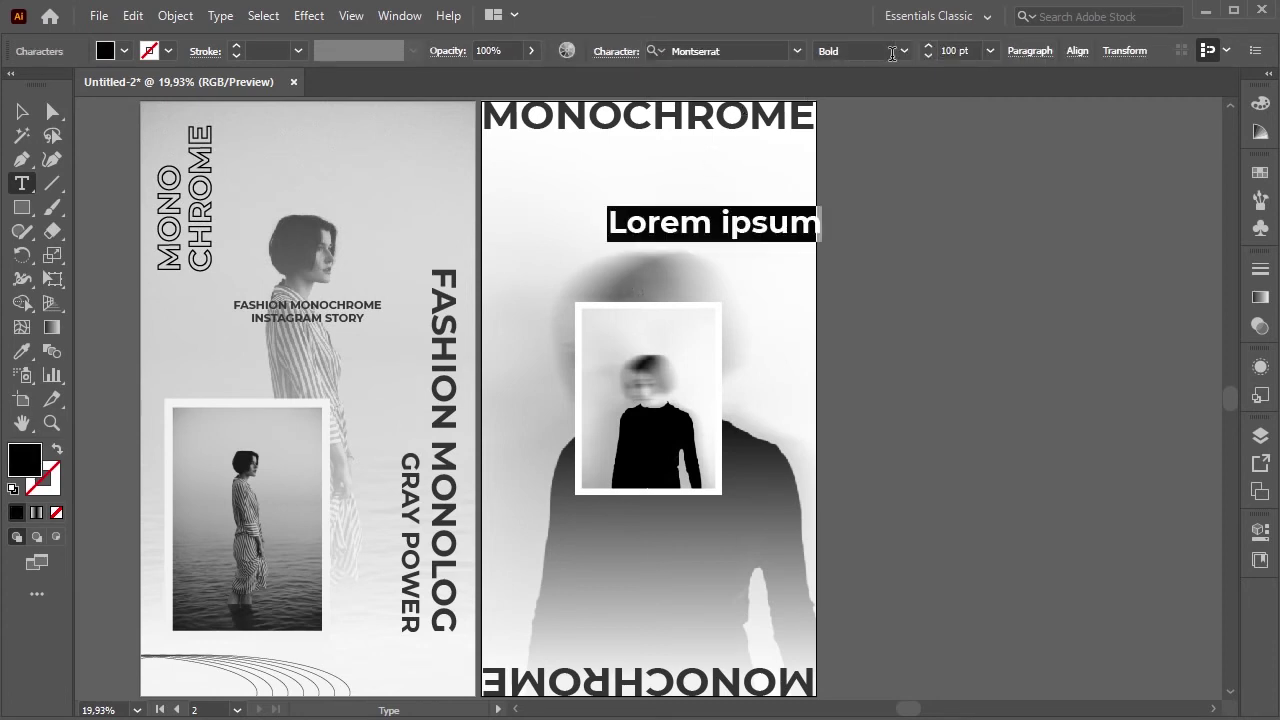
left_click(904, 54)
left_click(868, 291)
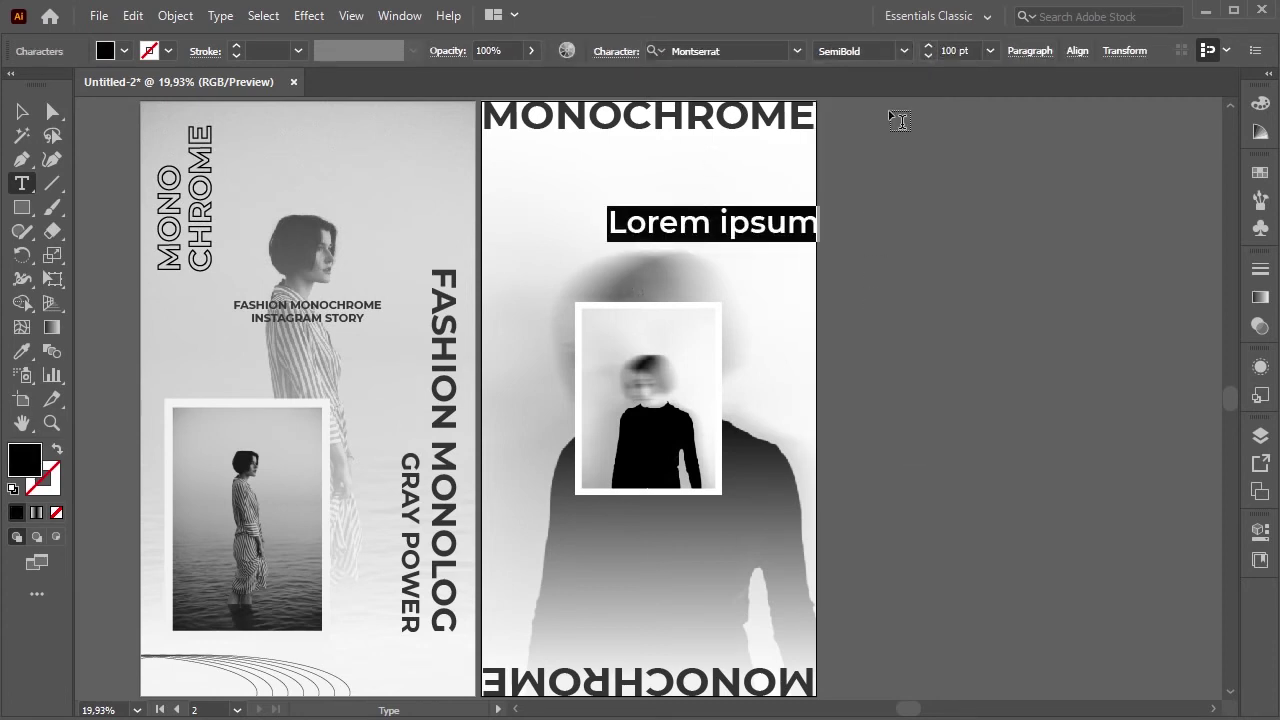
left_click(926, 58)
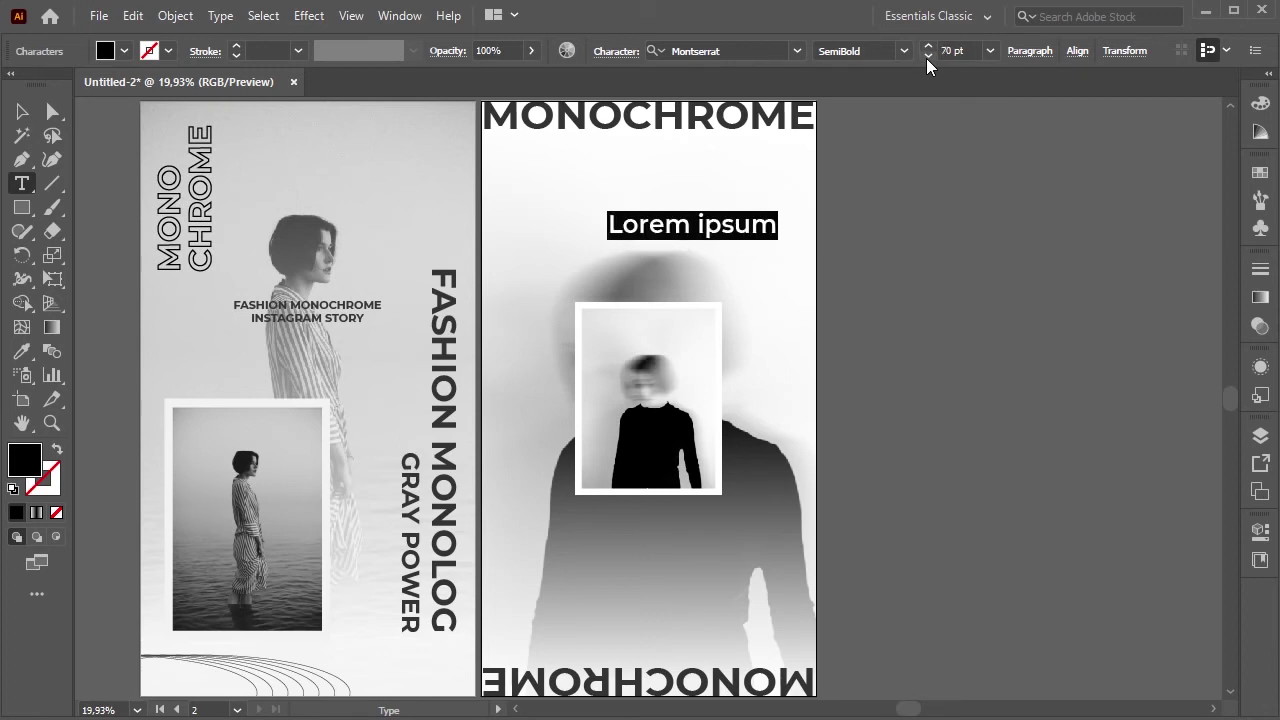
left_click(926, 58)
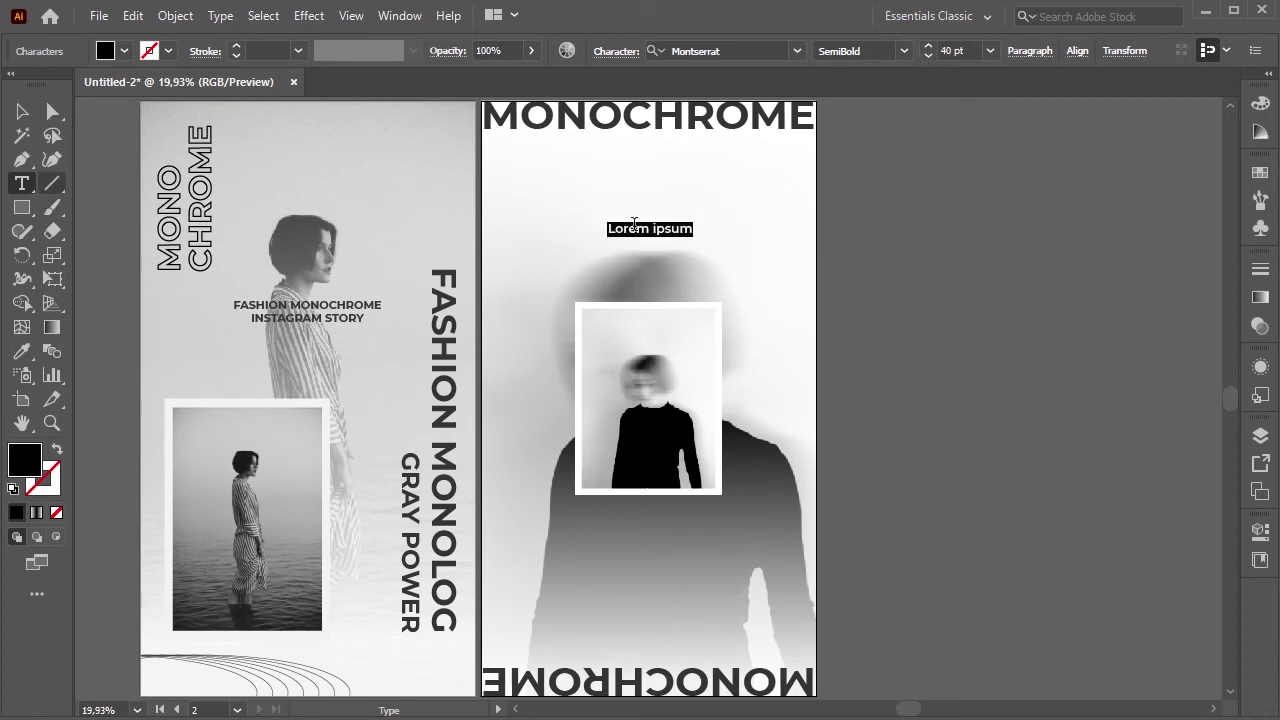
- Replace the placeholder Lorem ipsum with the text FASHION MONOLOG
key("Escape")
key("Return")
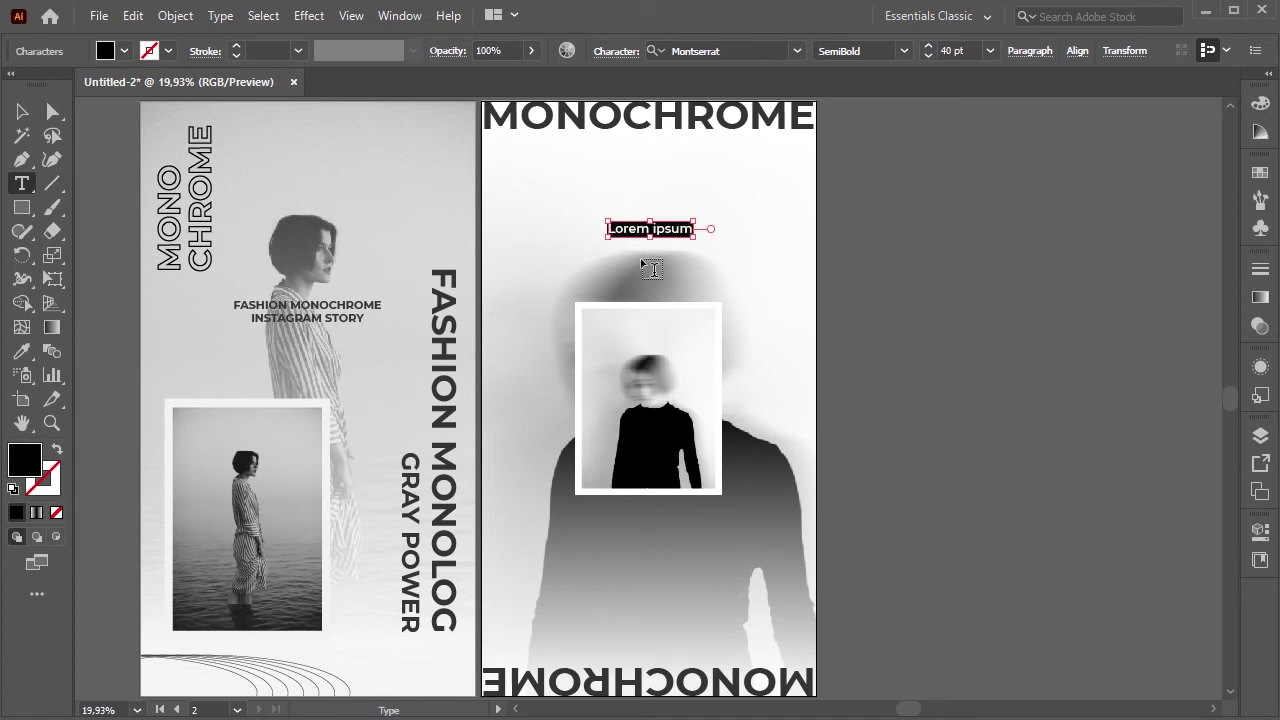
key("BackSpace")
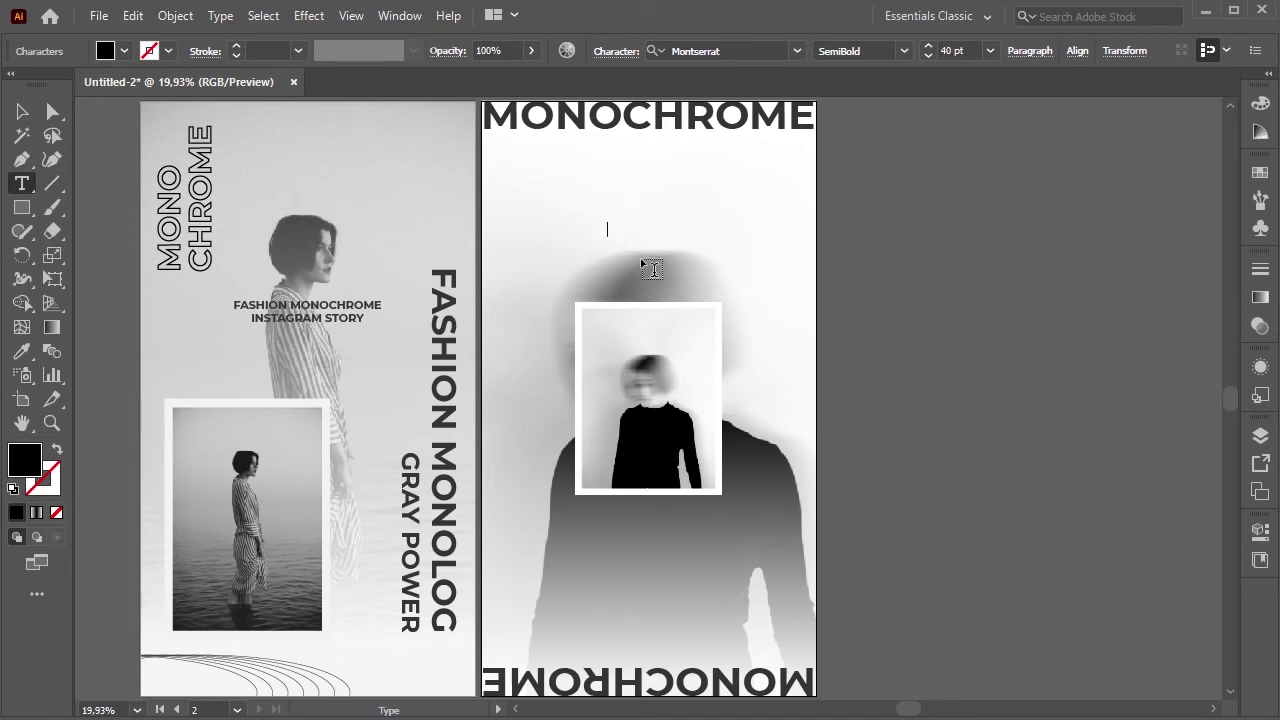
type("FASHION MONOLO")
type("G")
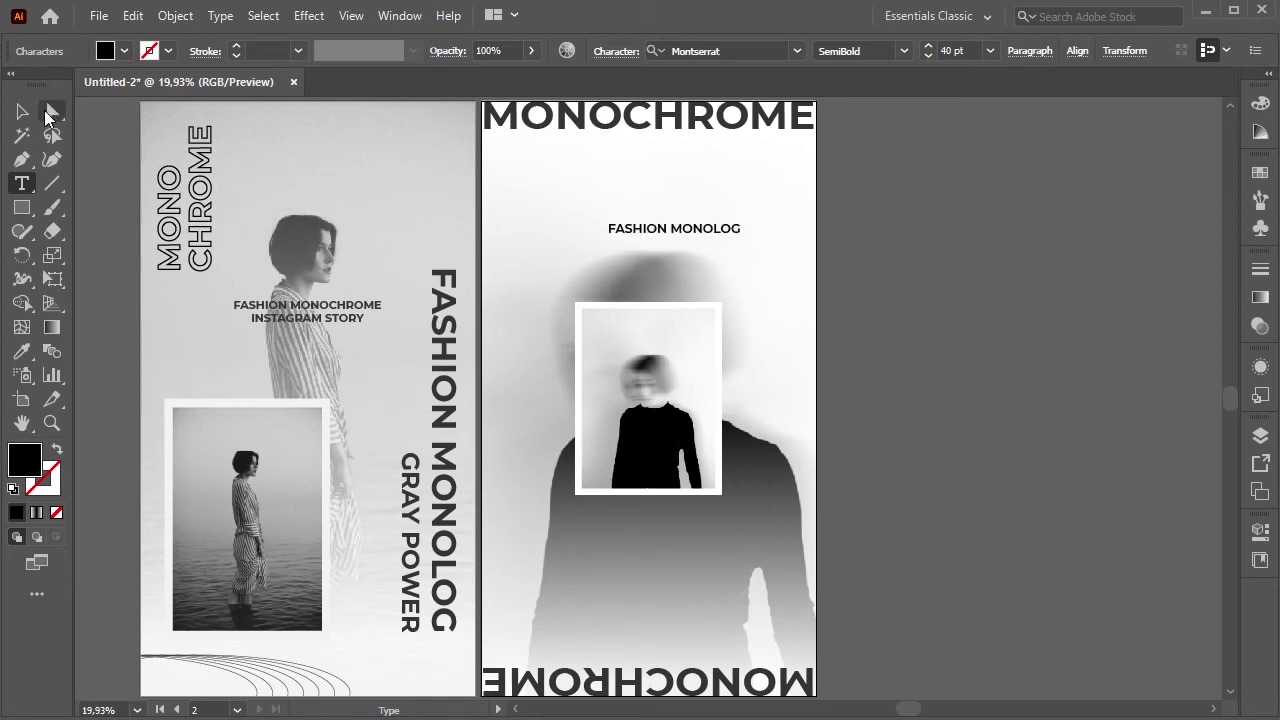
key("Escape")
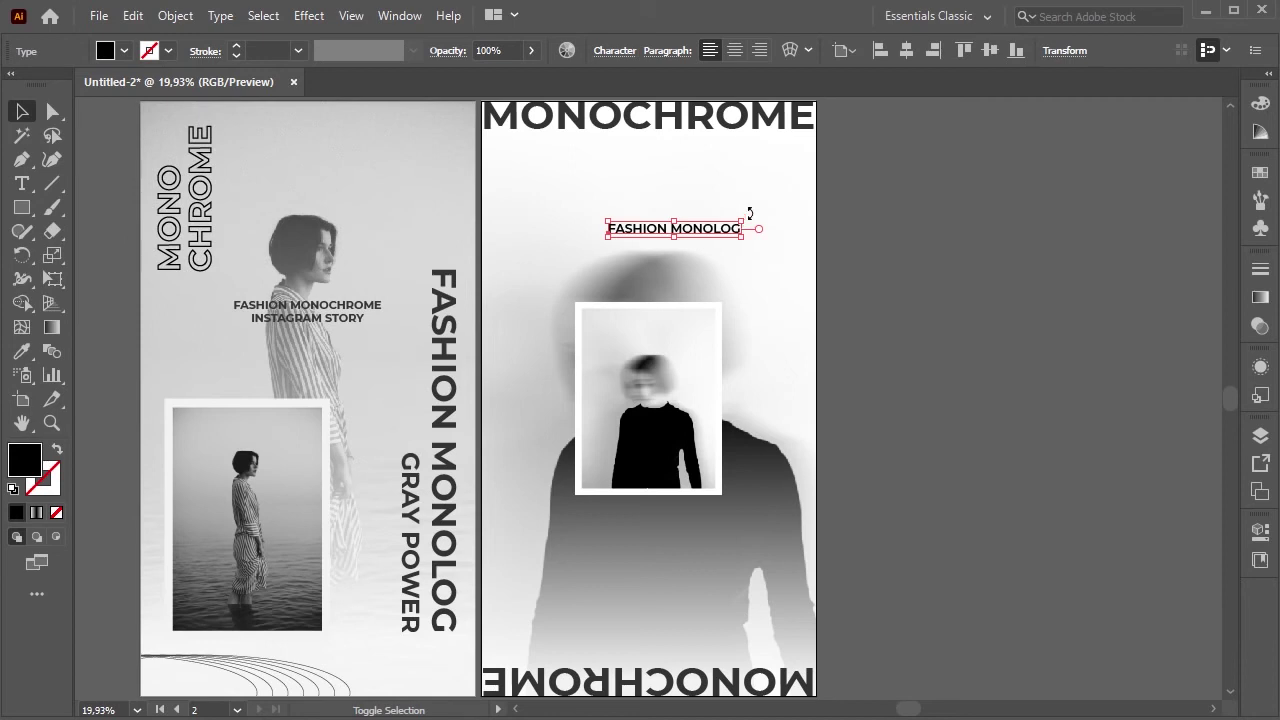
- Rotate FASHION MONOLOG vertical, centre it vertically and place it along the artboard's left edge
left_click_drag(750, 213, 645, 178)
left_click(905, 51)
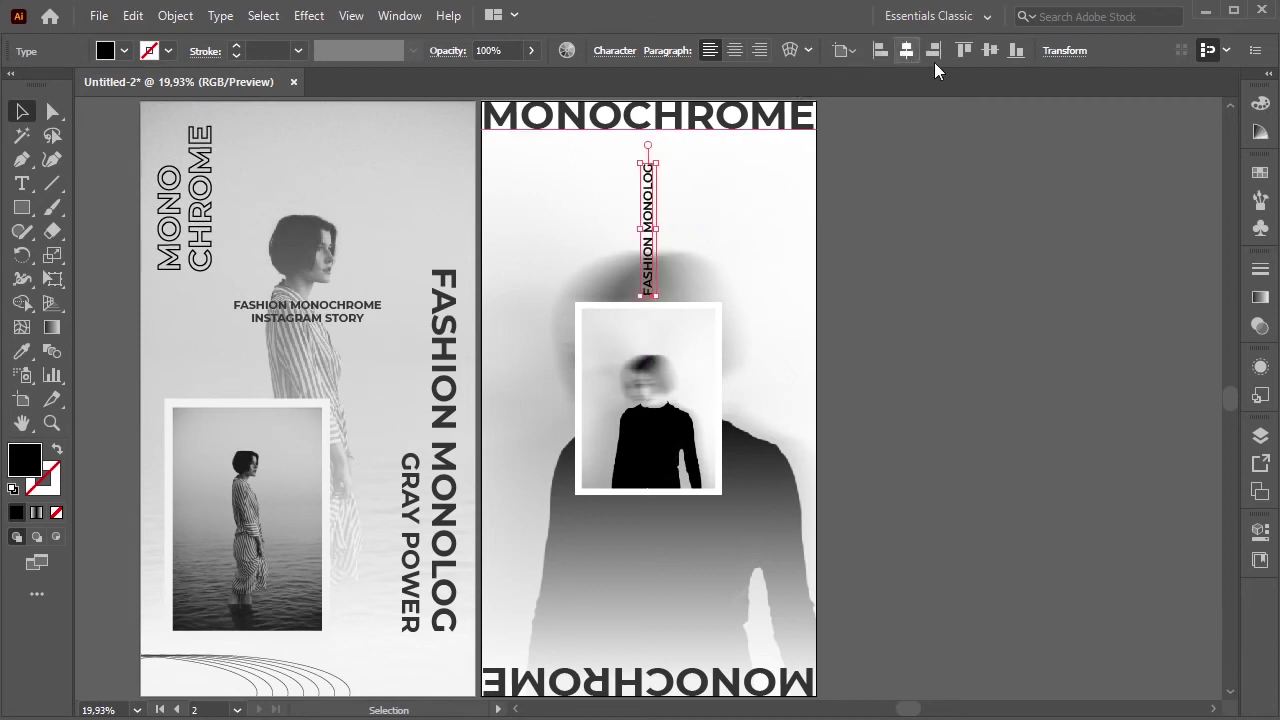
left_click(988, 51)
left_click(880, 51)
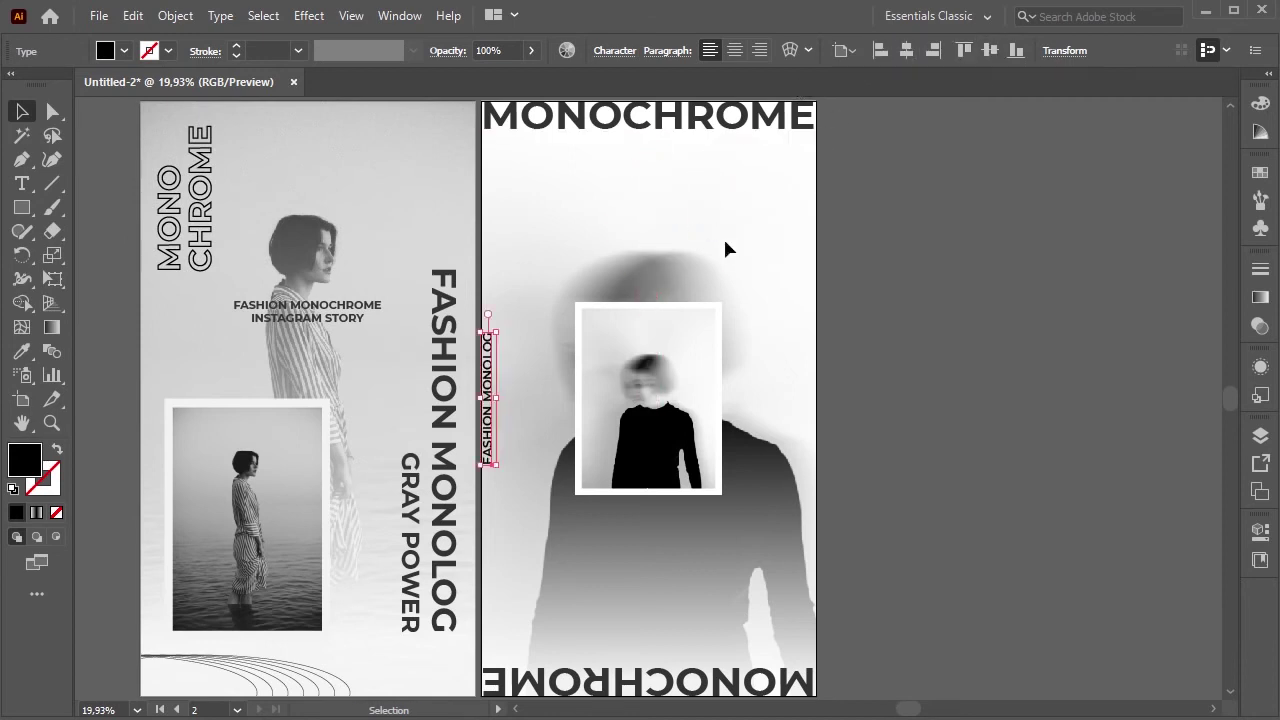
key("shift+Right")
key("shift+Right")
key("shift+Right")
key("shift+Right")
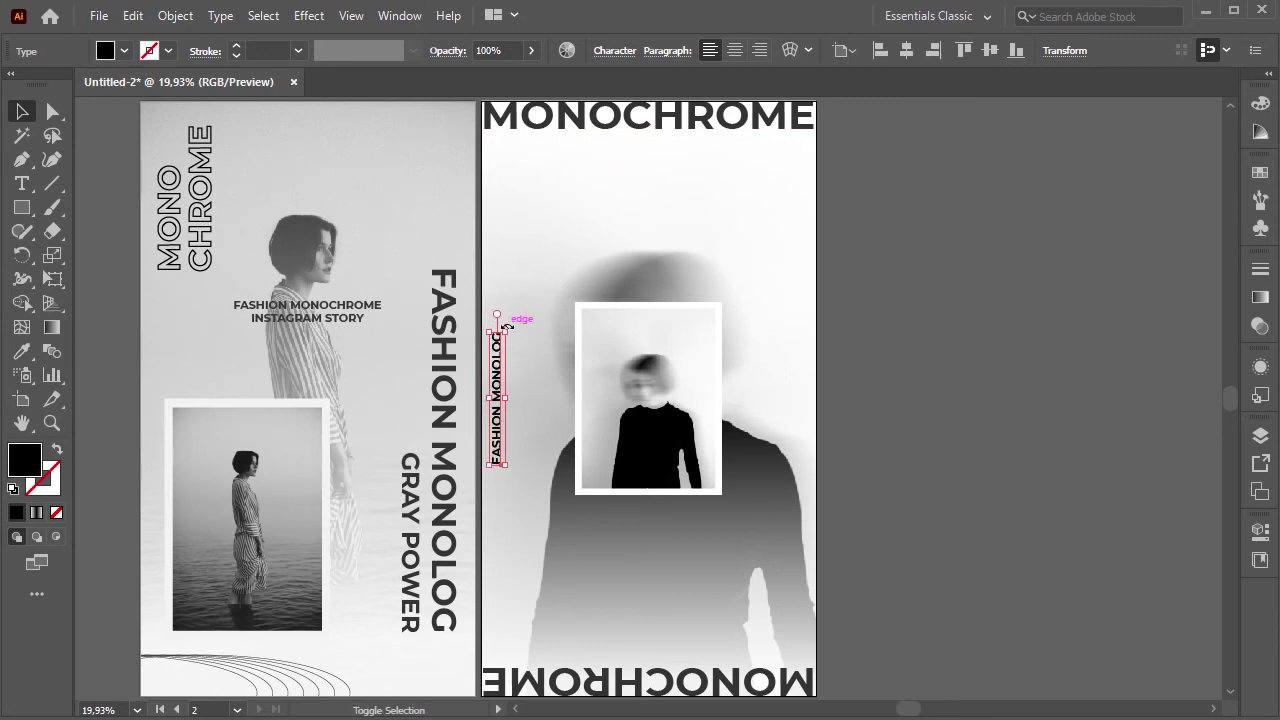
- Rotate the FASHION MONOLOG copy the opposite way and align it to the artboard's right edge
mouse_move(505, 330)
left_mouse_down()
mouse_move(533, 471)
mouse_move(539, 440)
left_mouse_up()
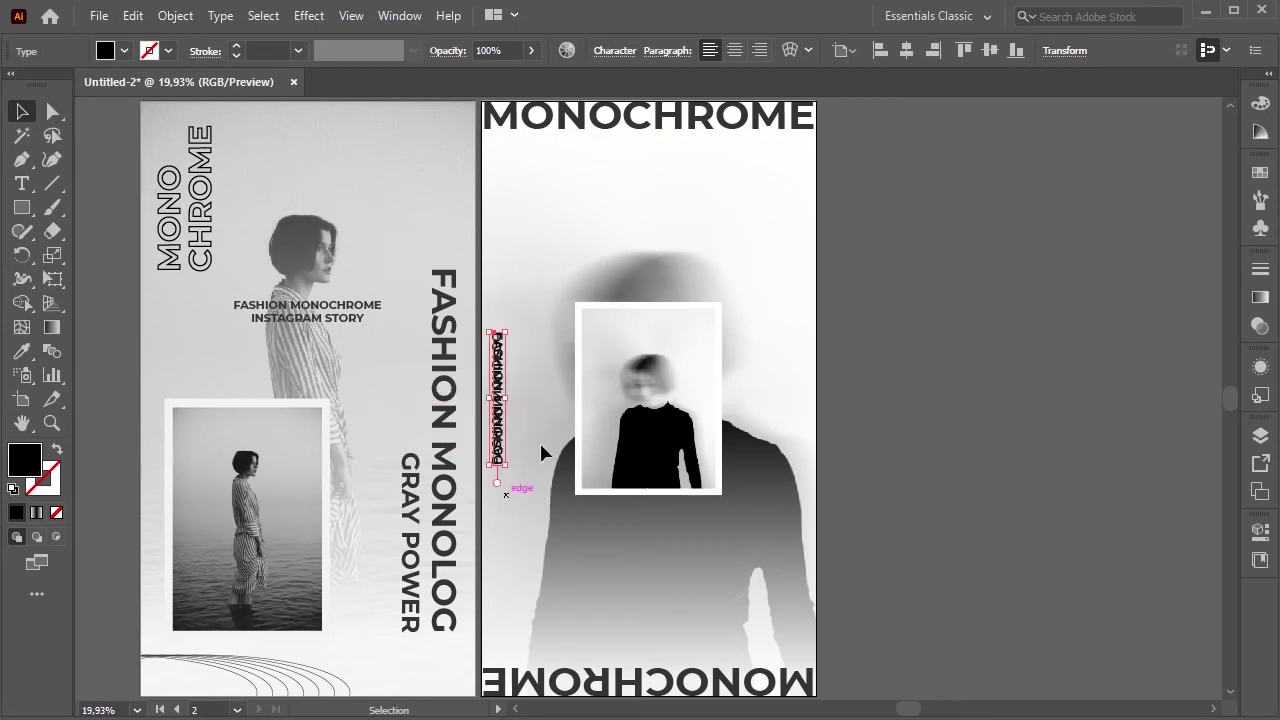
left_click(938, 52)
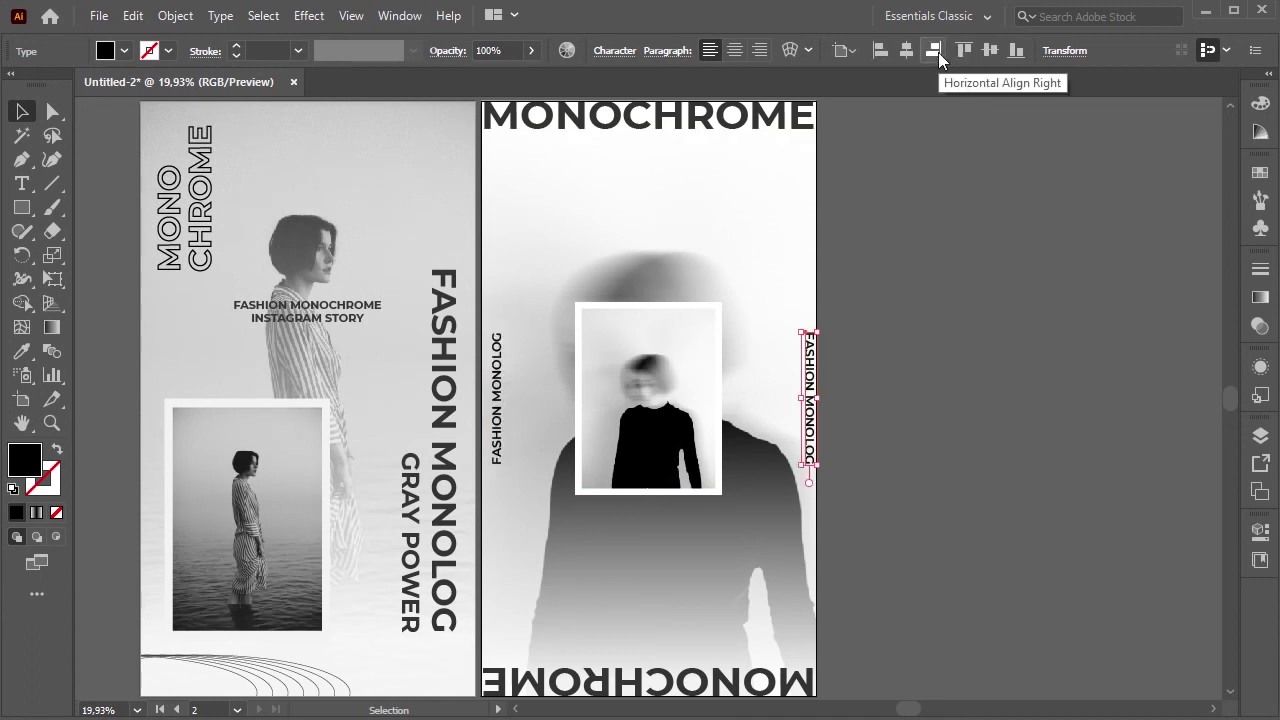
left_click(533, 252)
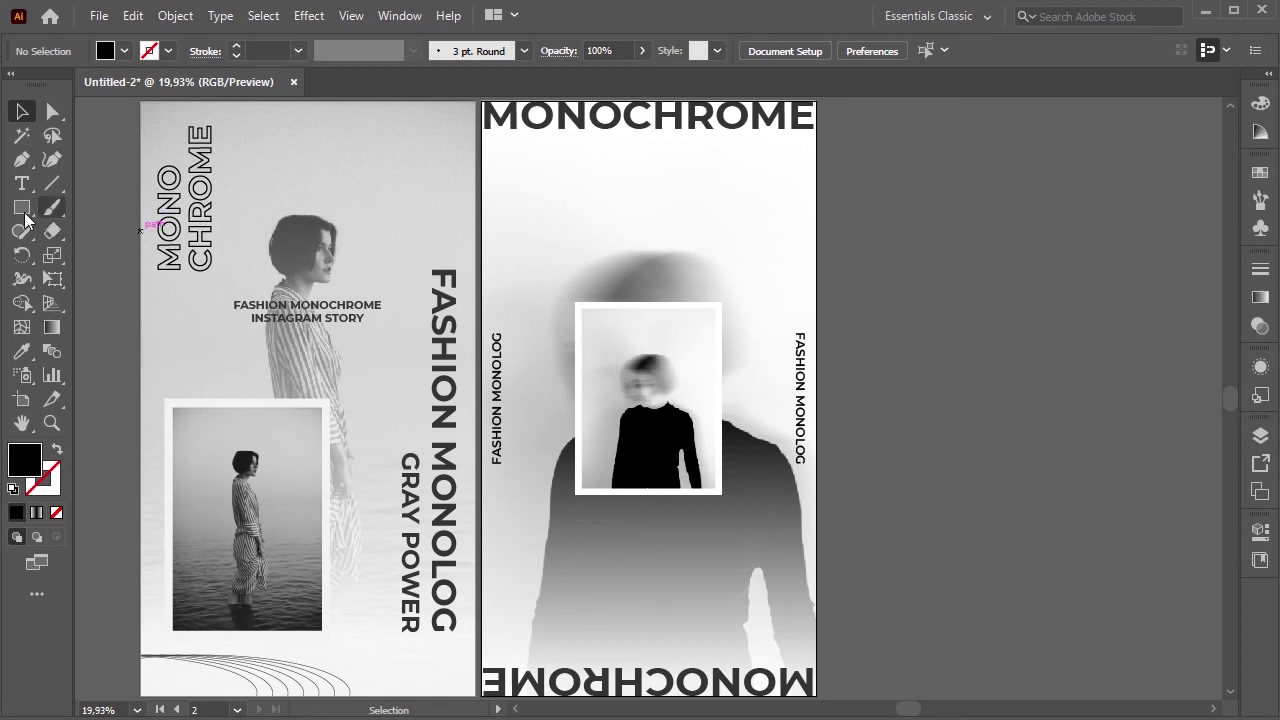
- Draw a tall unfilled ellipse over the photo and centre it horizontally and vertically
left_click_drag(22, 207, 80, 254)
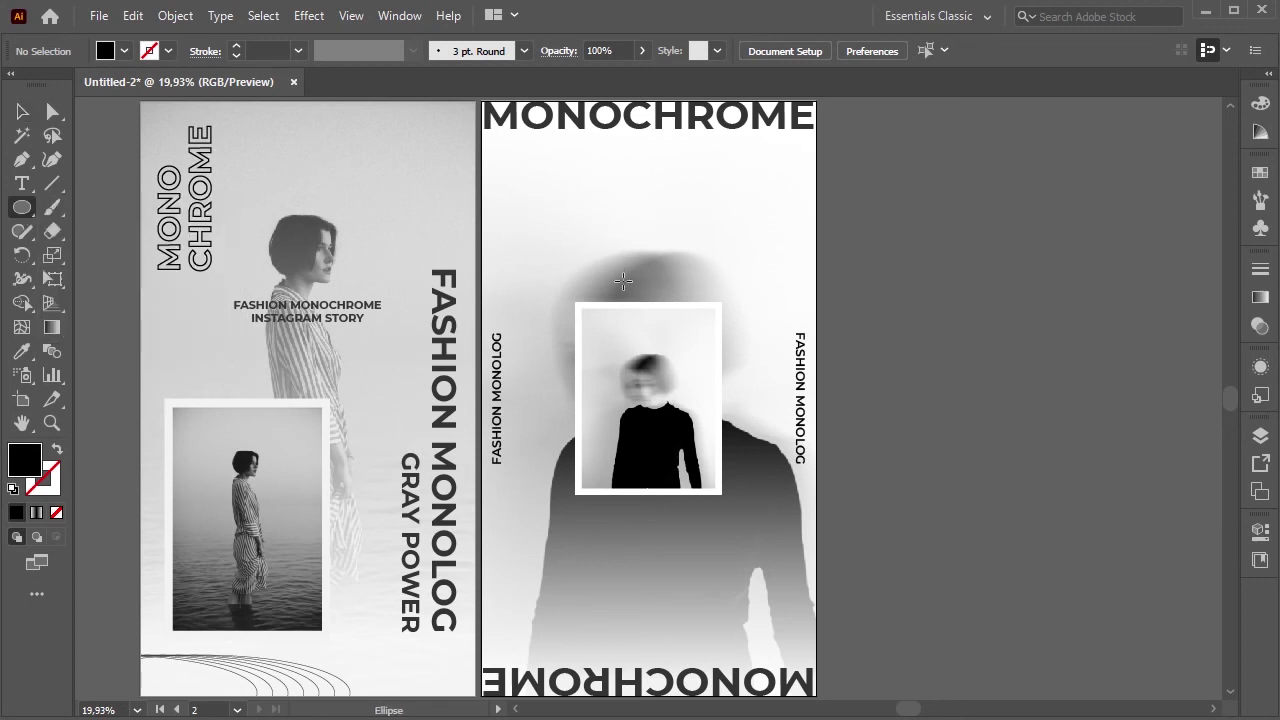
mouse_move(631, 318)
left_mouse_down()
mouse_move(694, 470)
mouse_move(715, 474)
left_mouse_up()
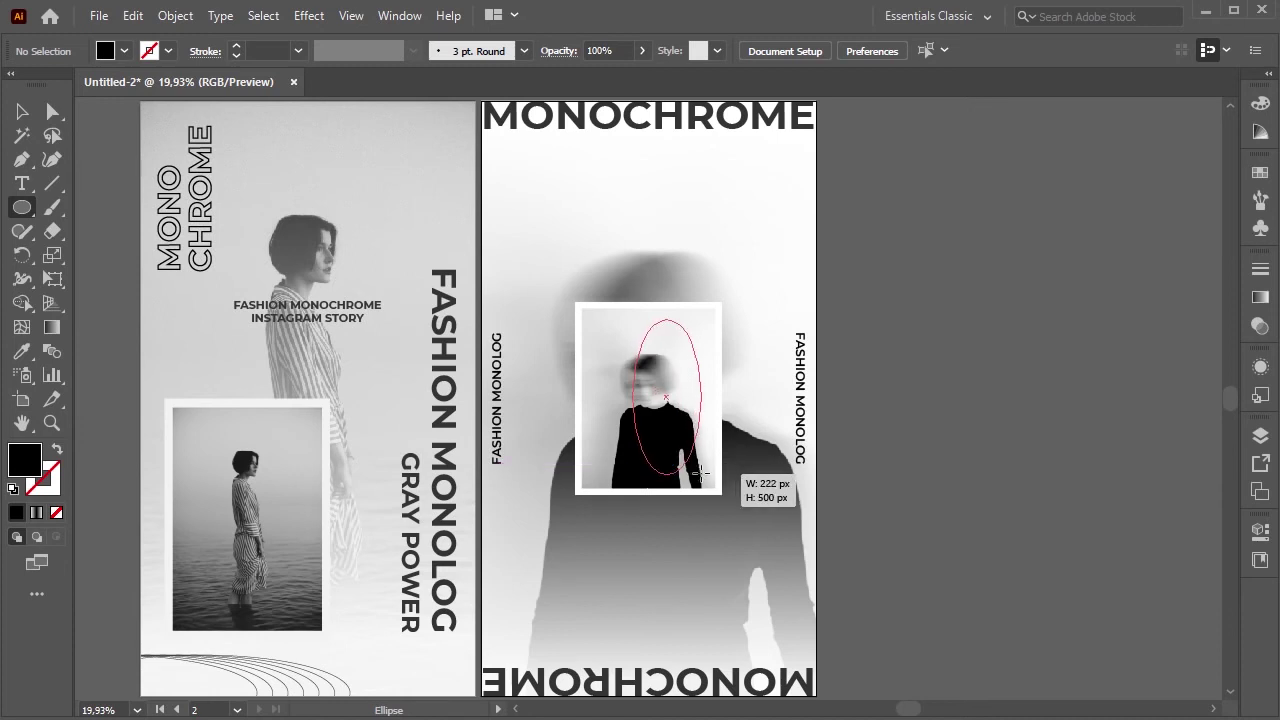
left_click(24, 110)
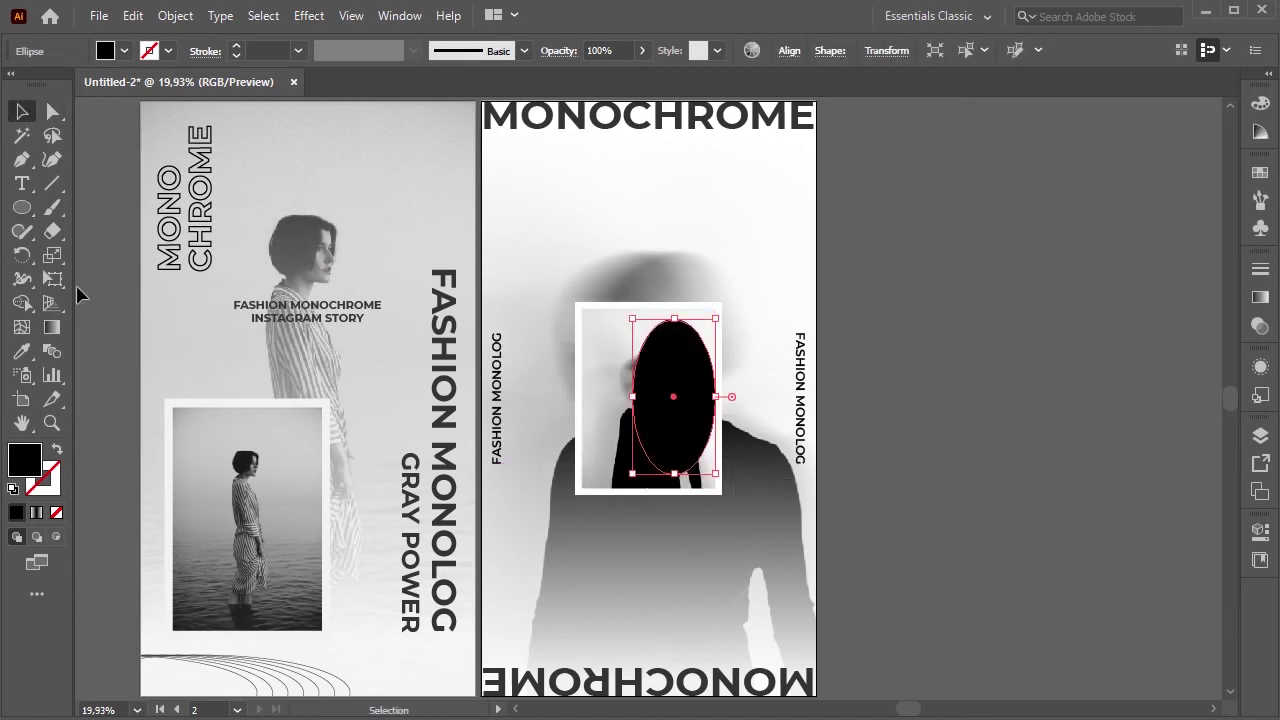
left_click(57, 450)
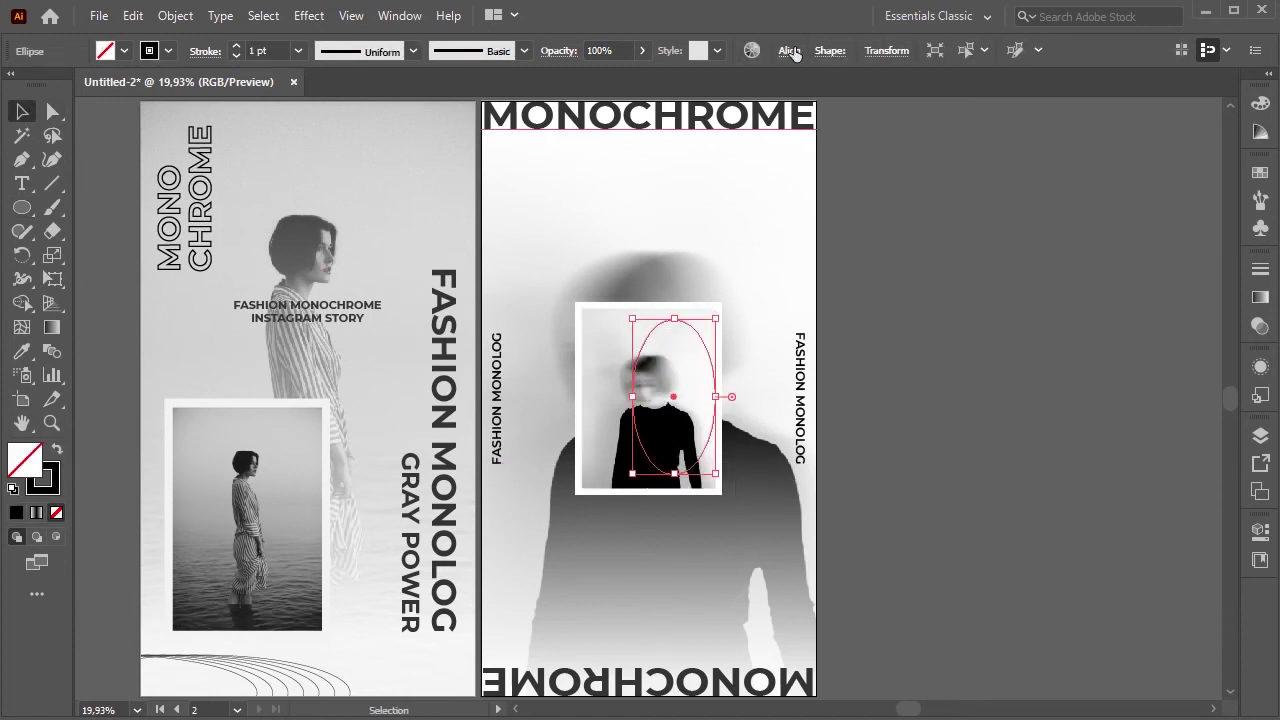
left_click(789, 50)
left_click(623, 106)
left_click(748, 107)
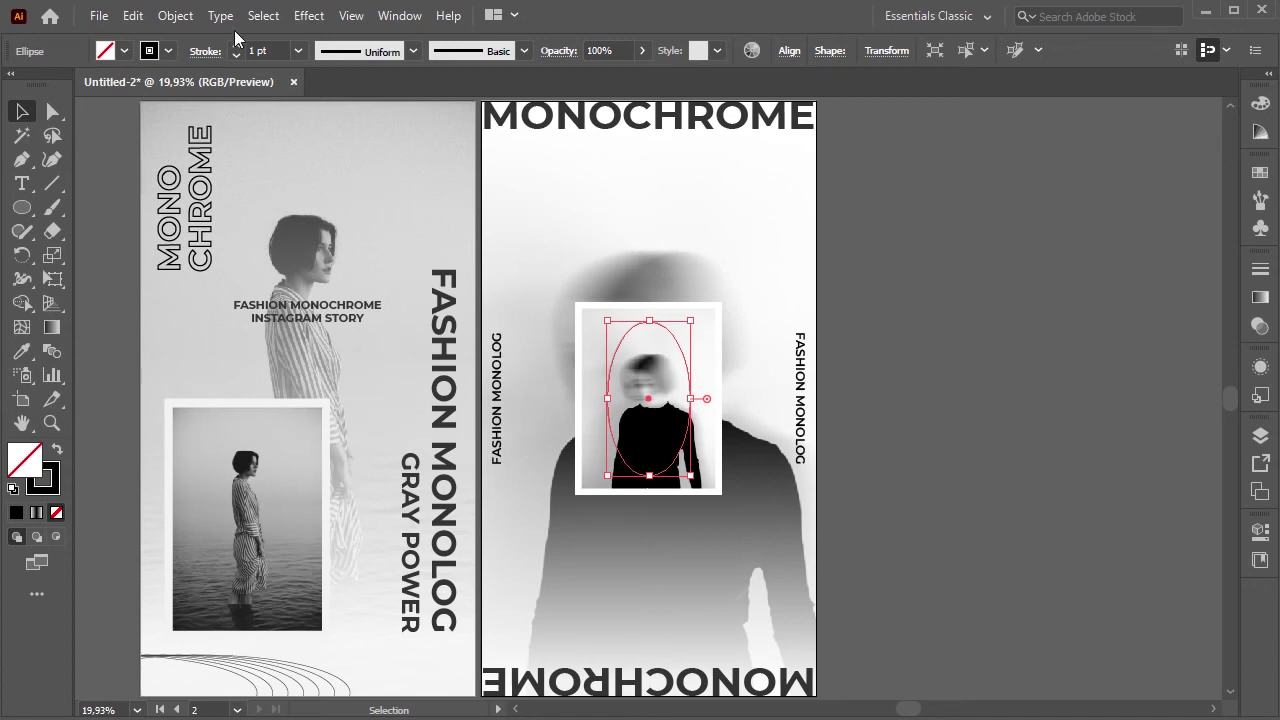
- Apply a Transform effect to the ellipse: Move Vertical -50 px with 6 copies
left_click(305, 15)
left_click(360, 57)
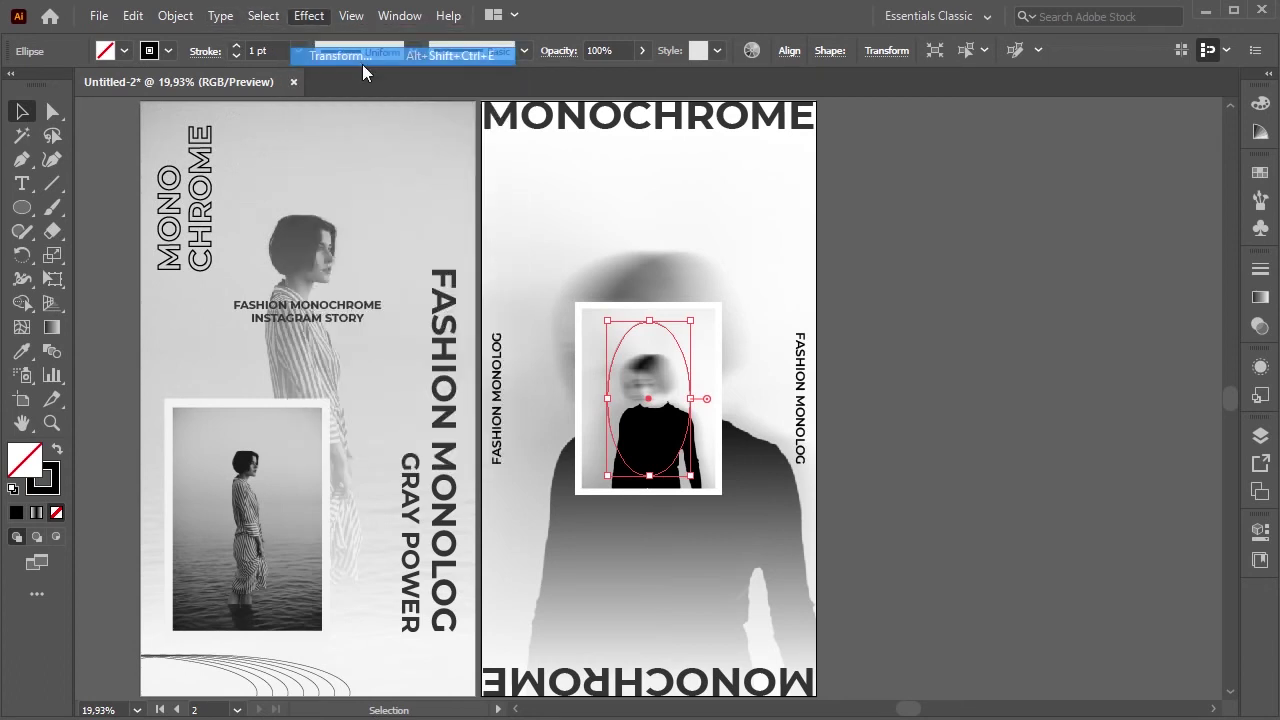
left_click_drag(737, 122, 869, 126)
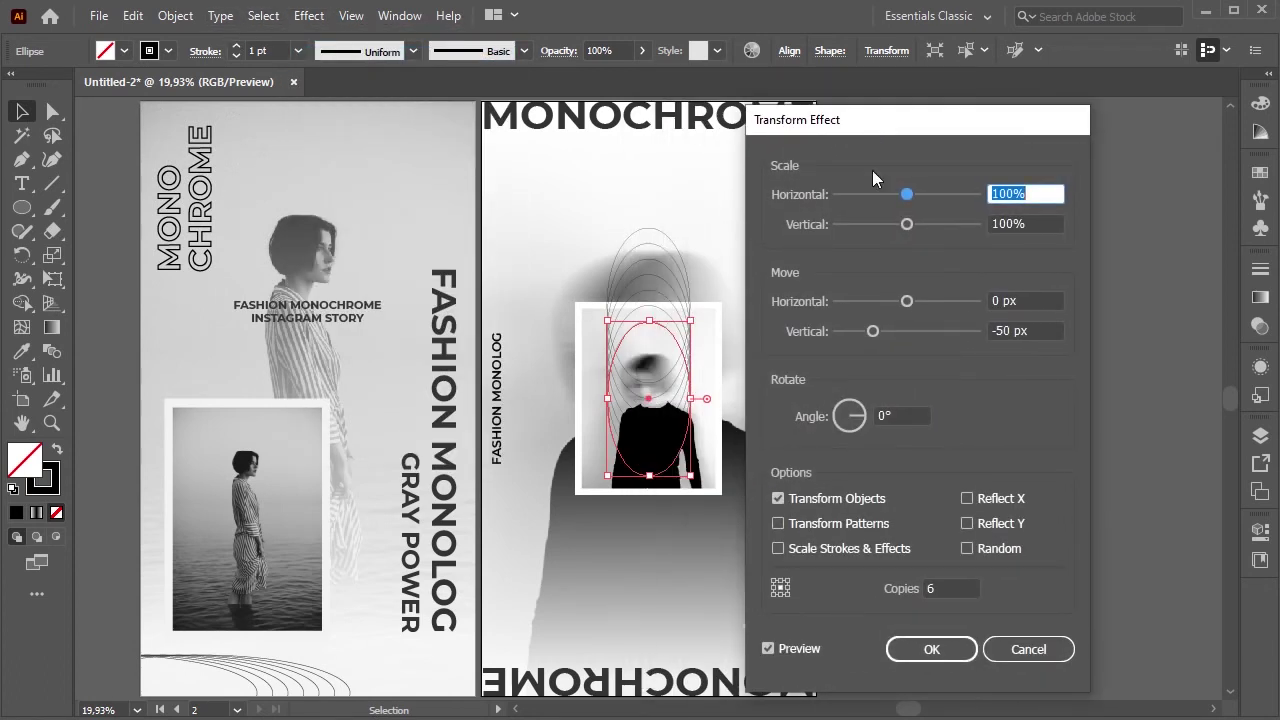
left_click(936, 652)
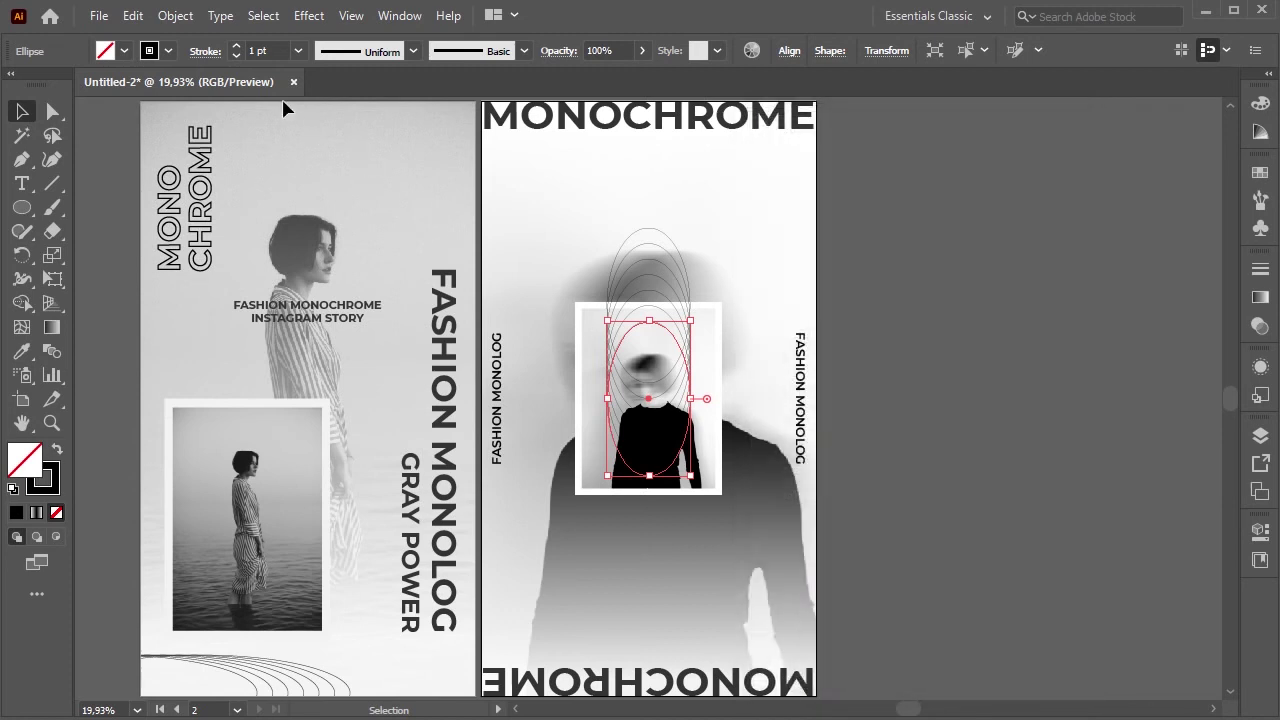
- Set the ellipse stroke to 2 pt and expand its appearance into real paths
left_click(236, 45)
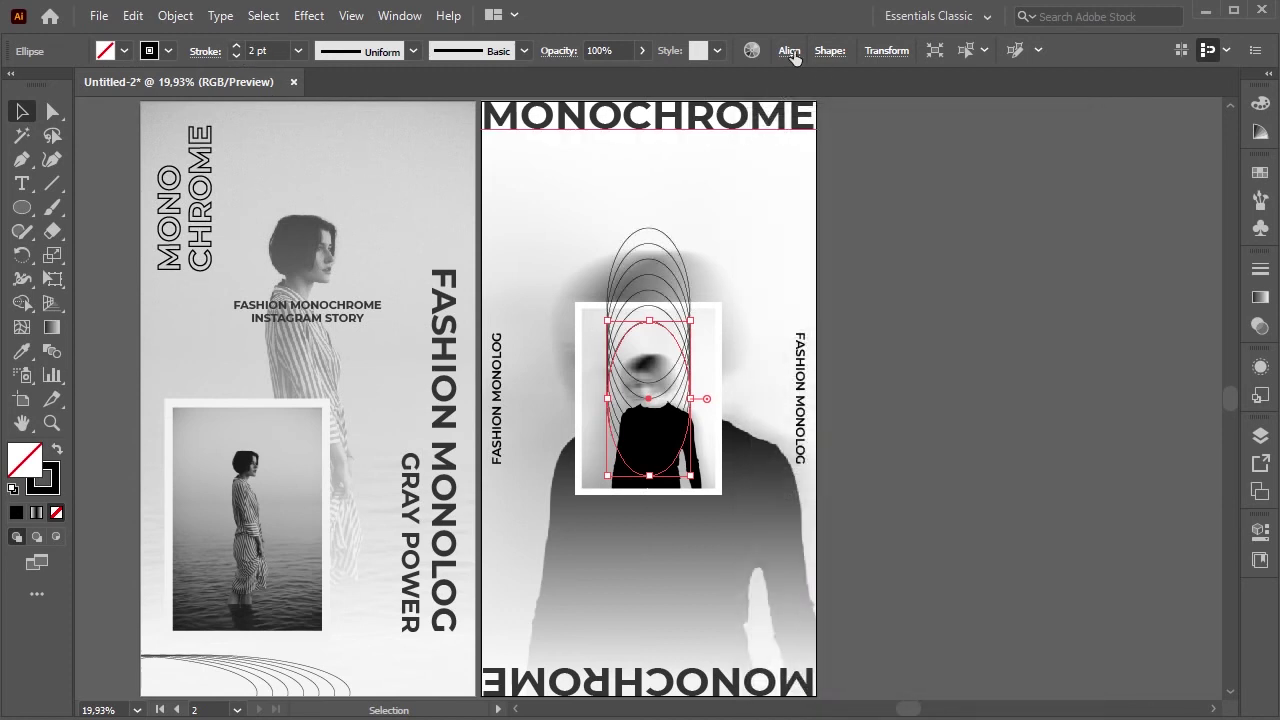
left_click(177, 16)
left_click(276, 261)
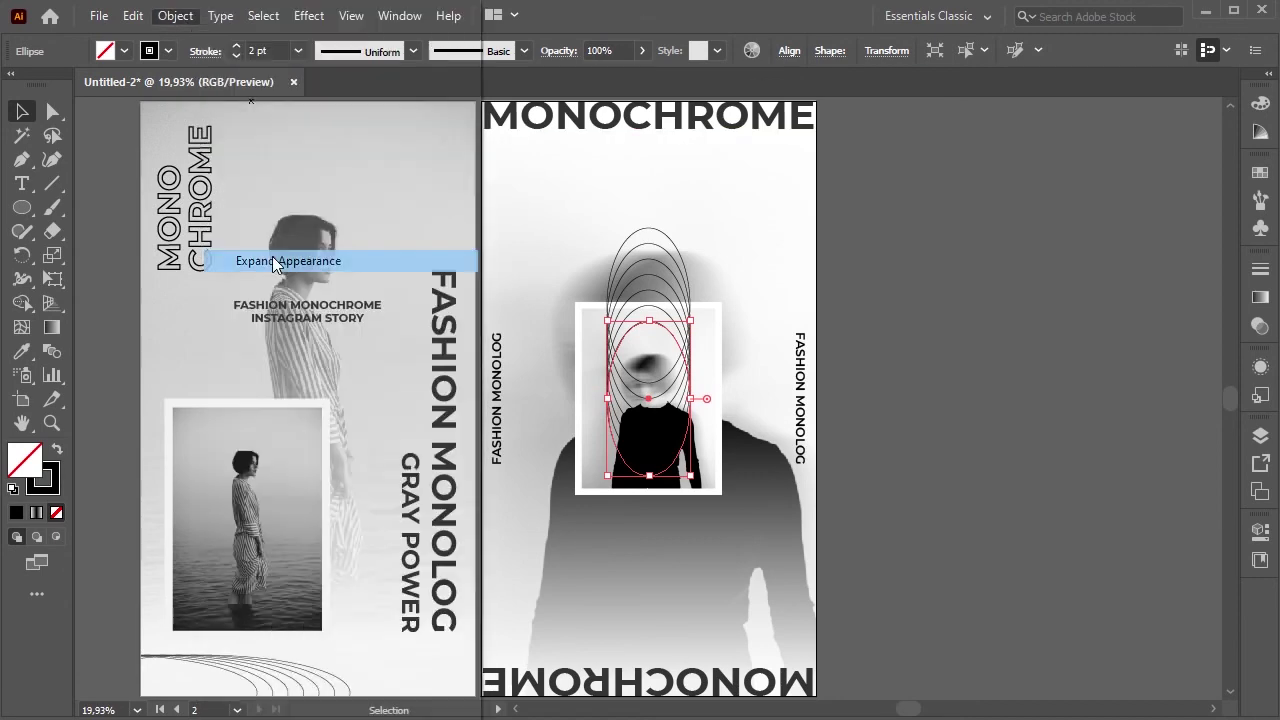
left_click(787, 51)
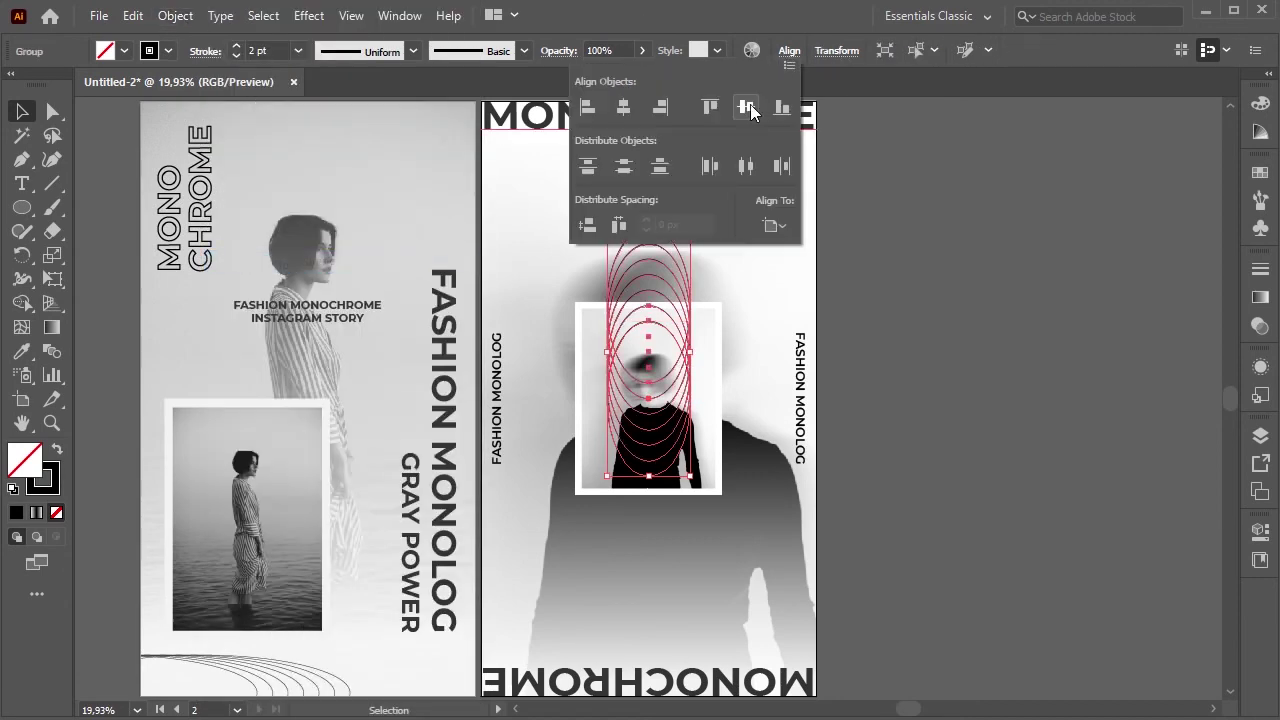
- Centre the ellipse group vertically and scale it to about 299 × 894 px
left_click(748, 106)
left_click(787, 51)
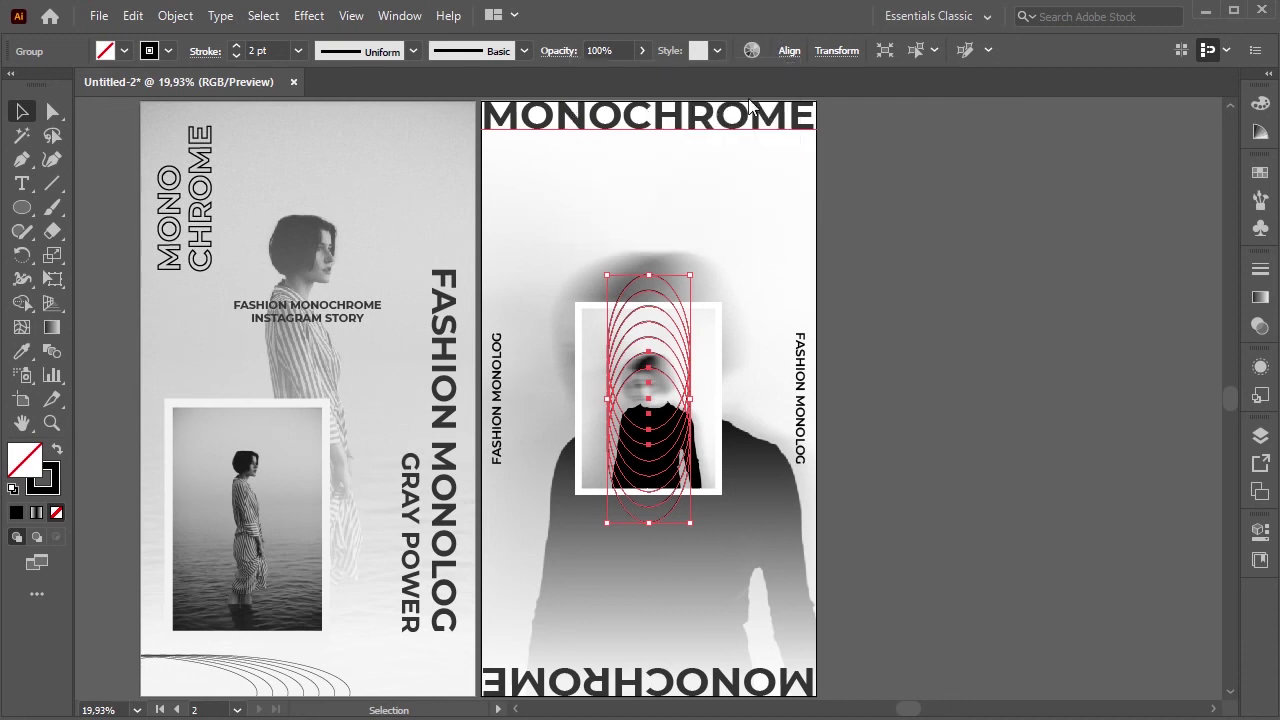
left_click_drag(690, 274, 708, 252)
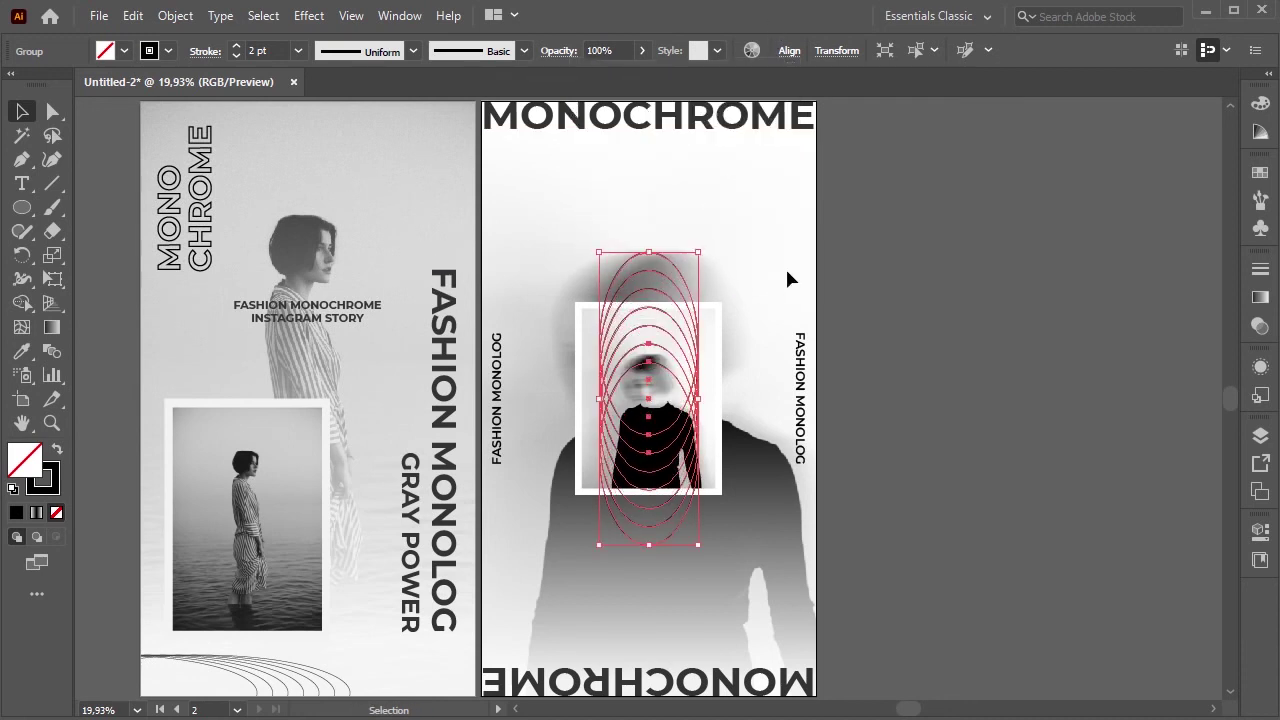
left_click(849, 291)
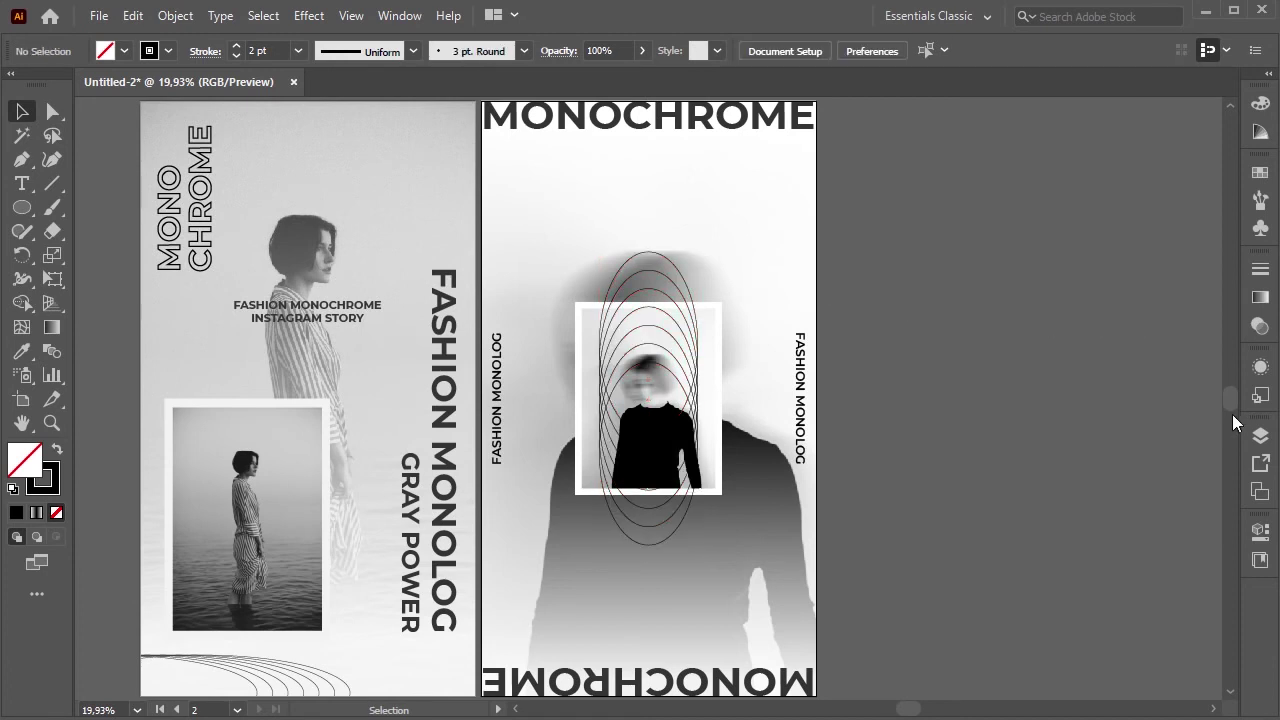
left_click(1260, 435)
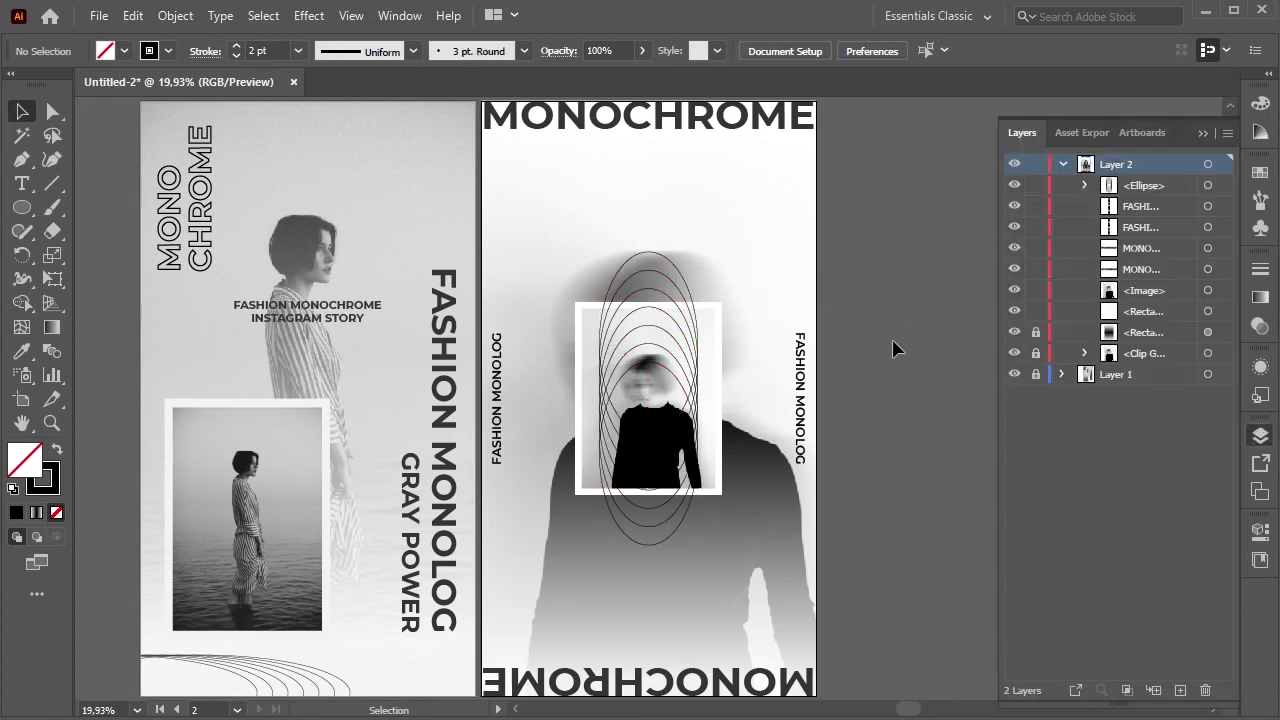
- In Layers, move the ellipse stack below the image in the stacking order
left_click(668, 288)
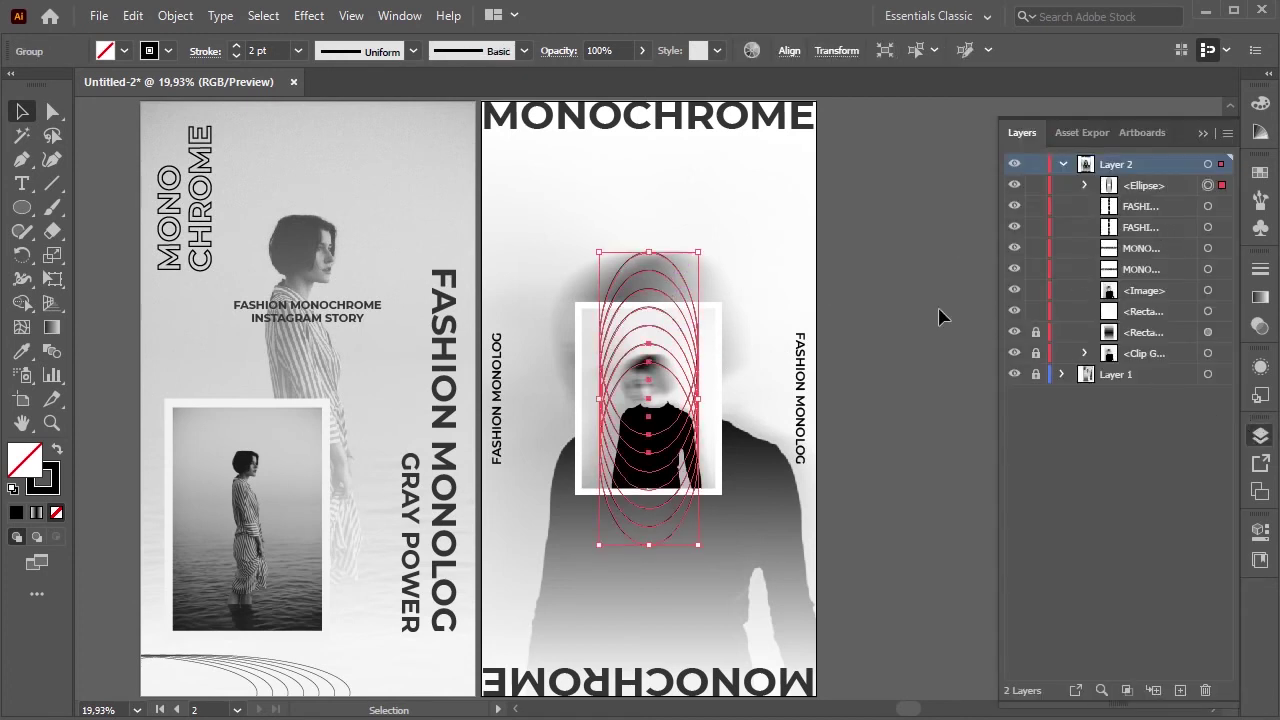
left_click(720, 322)
left_click_drag(1148, 188, 1140, 300)
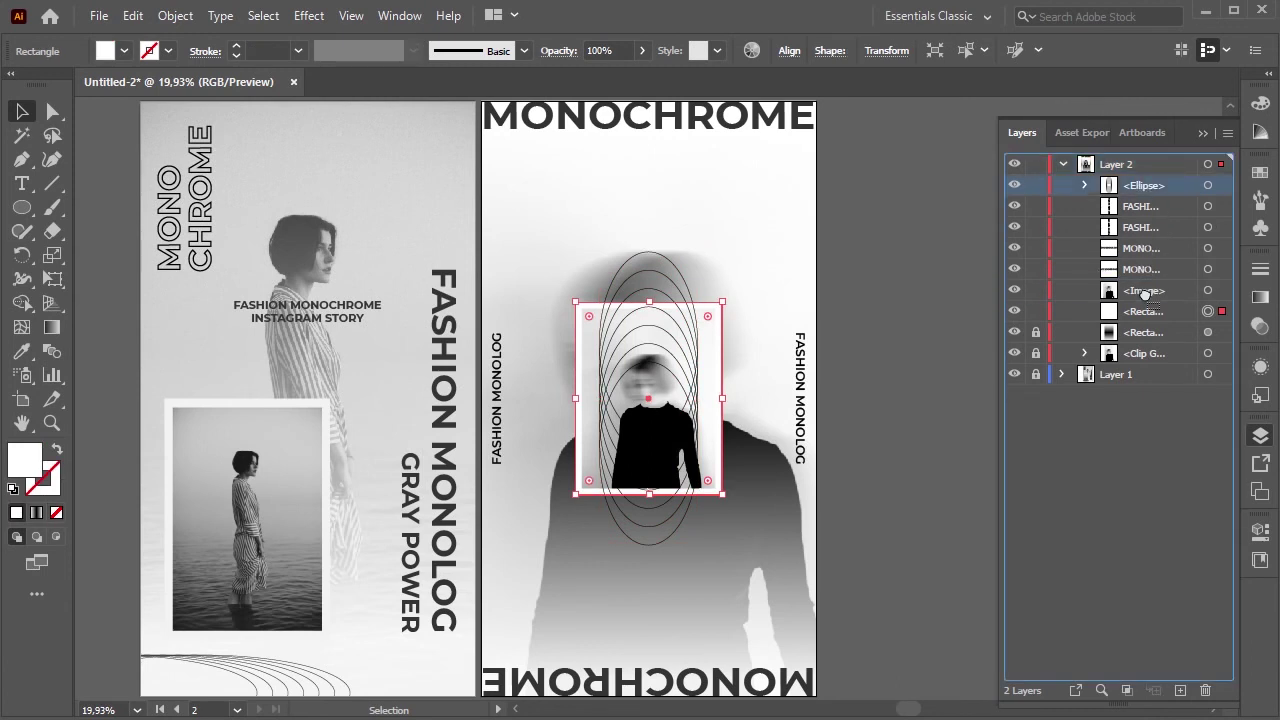
left_click(875, 261)
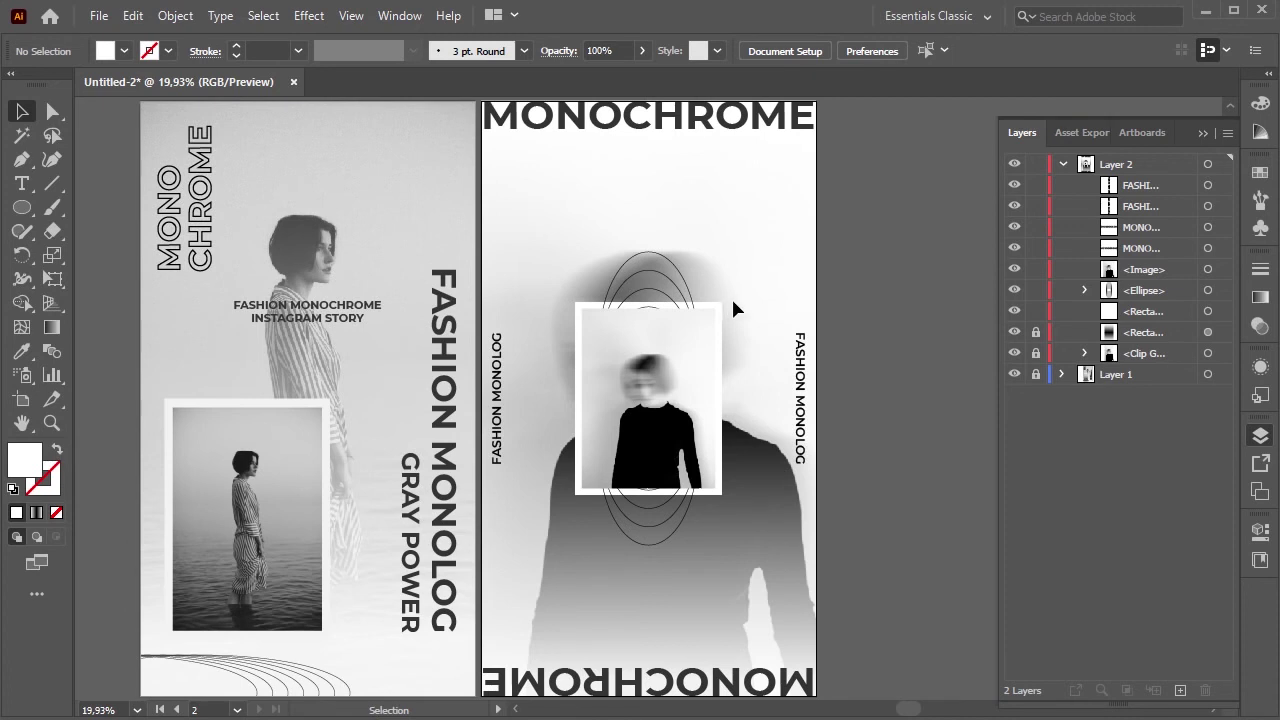
- Group the ellipses, the photo and its white frame rectangle together
left_click_drag(535, 228, 714, 530)
right_click(682, 368)
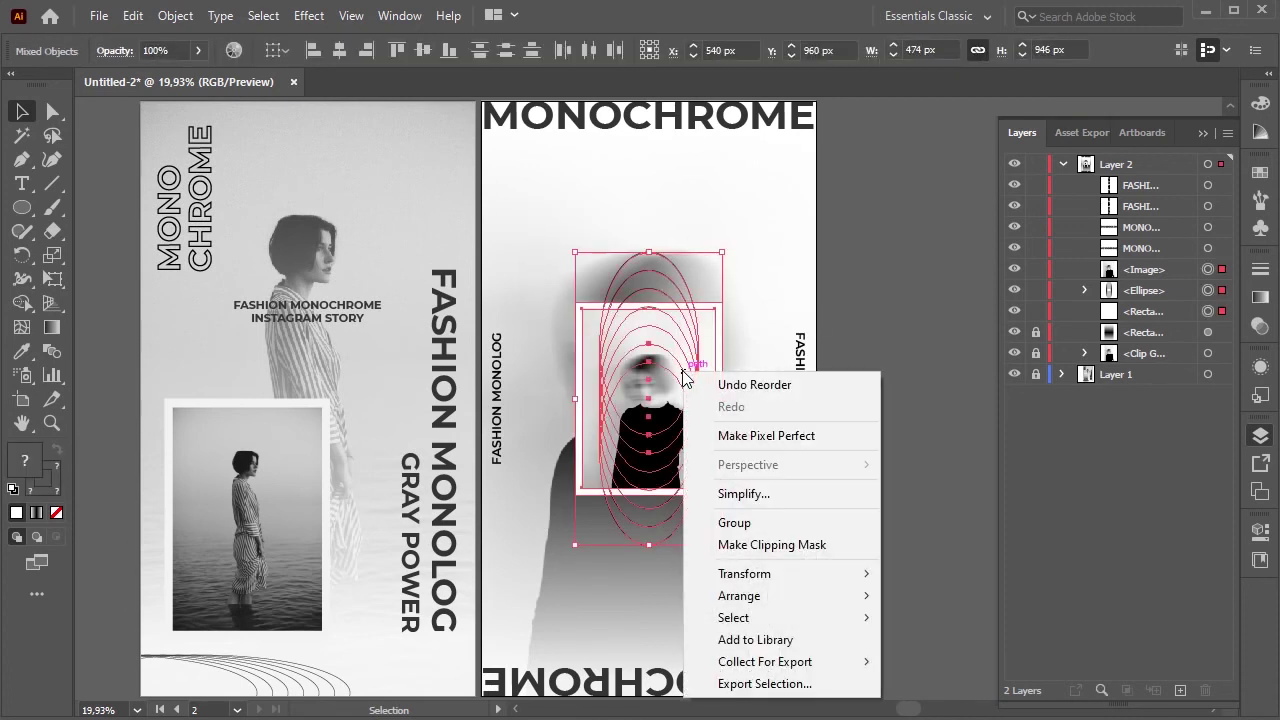
left_click(756, 522)
left_click(773, 236)
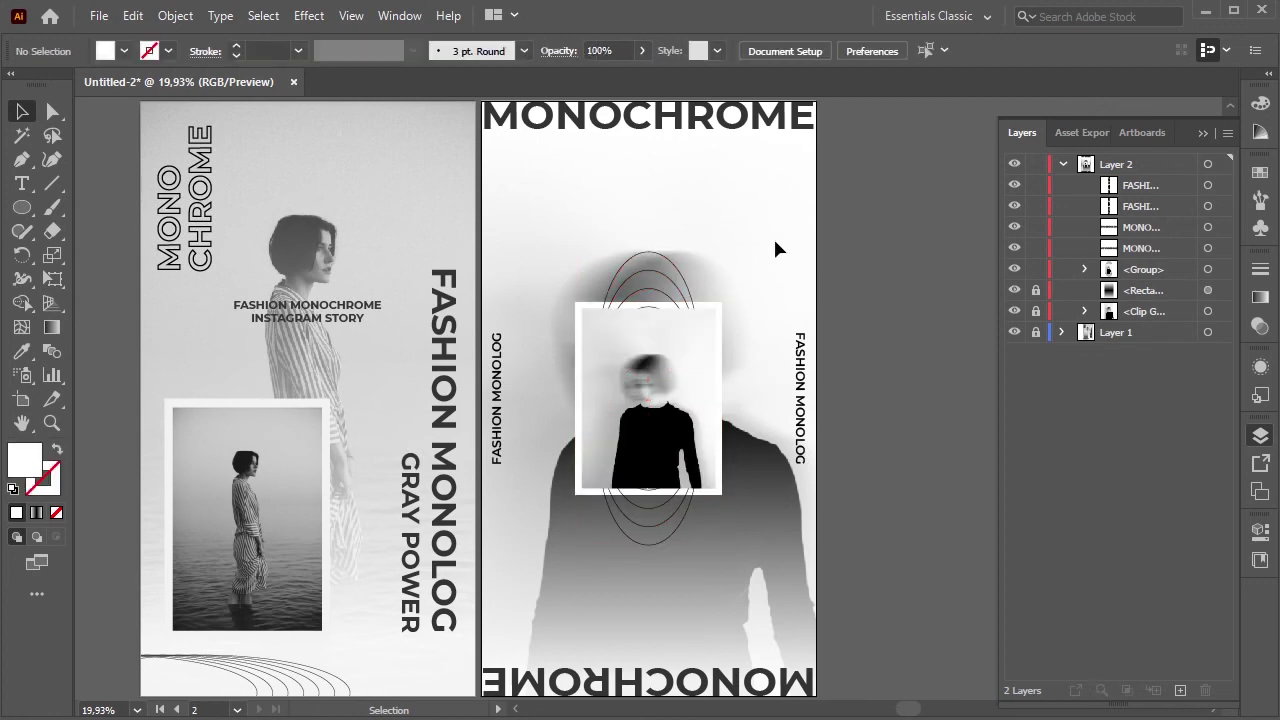
- Start a caption text below the photo, fixing a typo and typing FASHION MONOCHROME
left_click(22, 184)
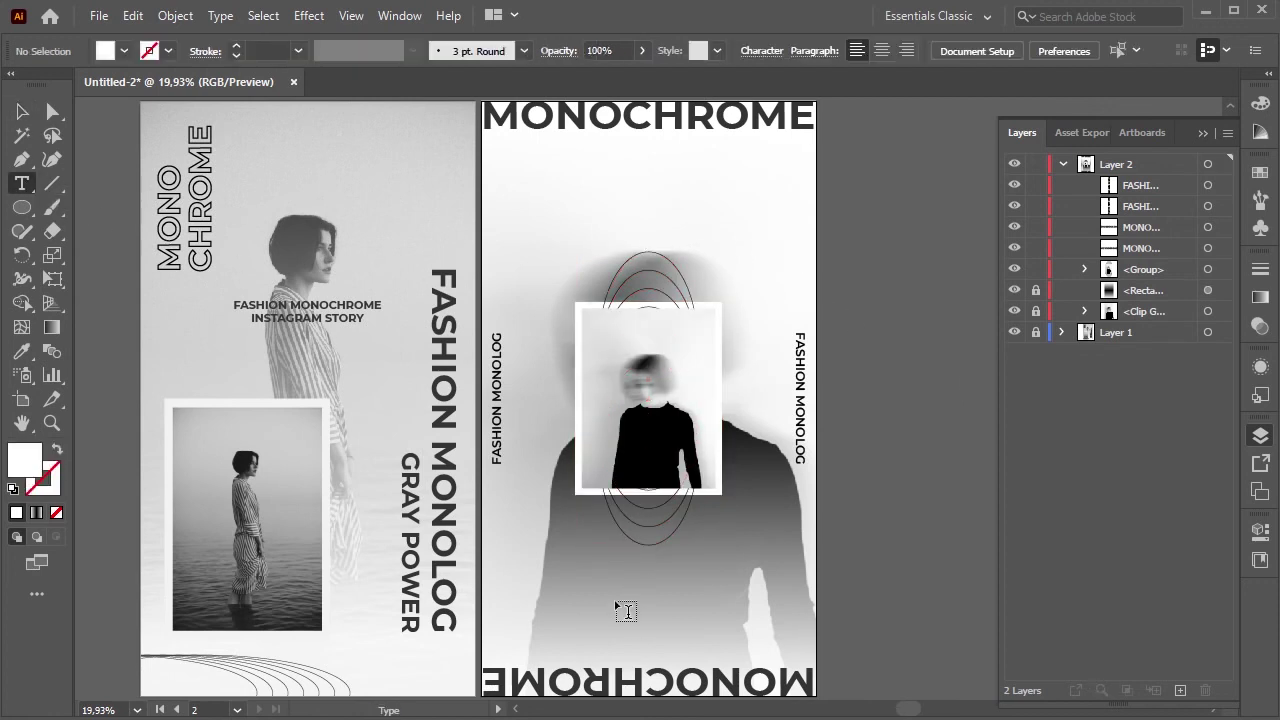
left_click(642, 594)
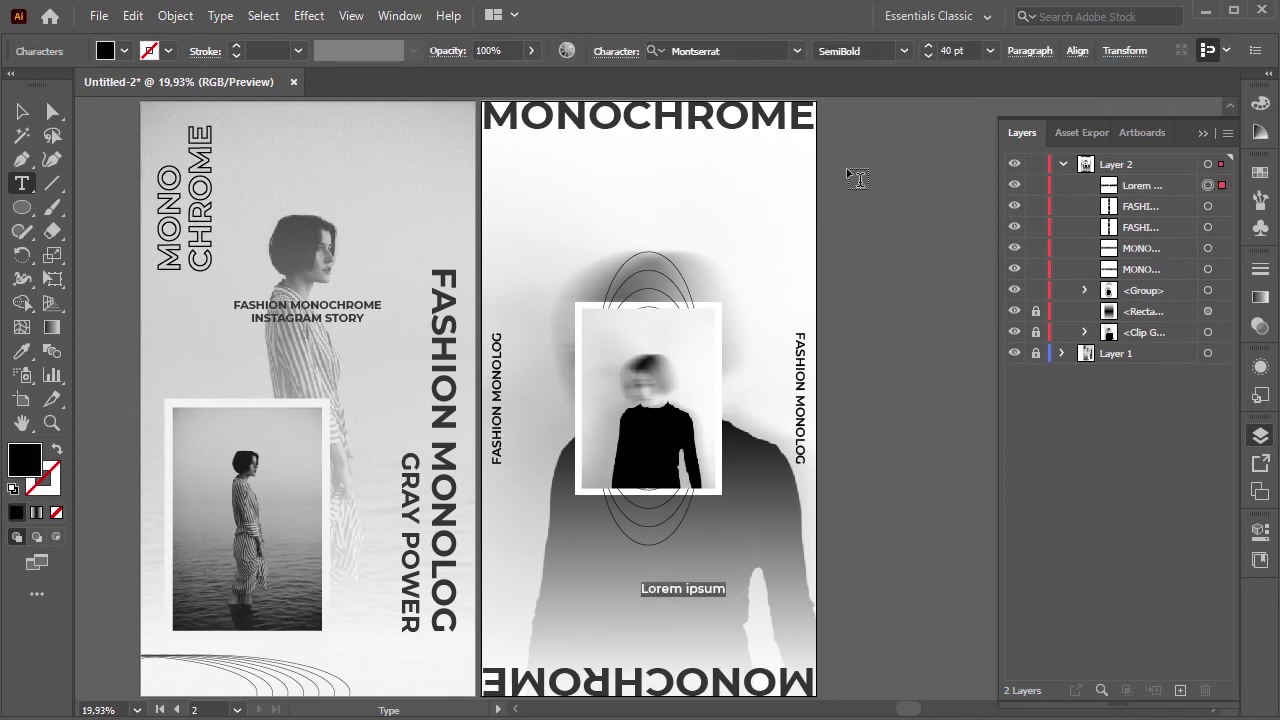
type("IN")
key("BackSpace")
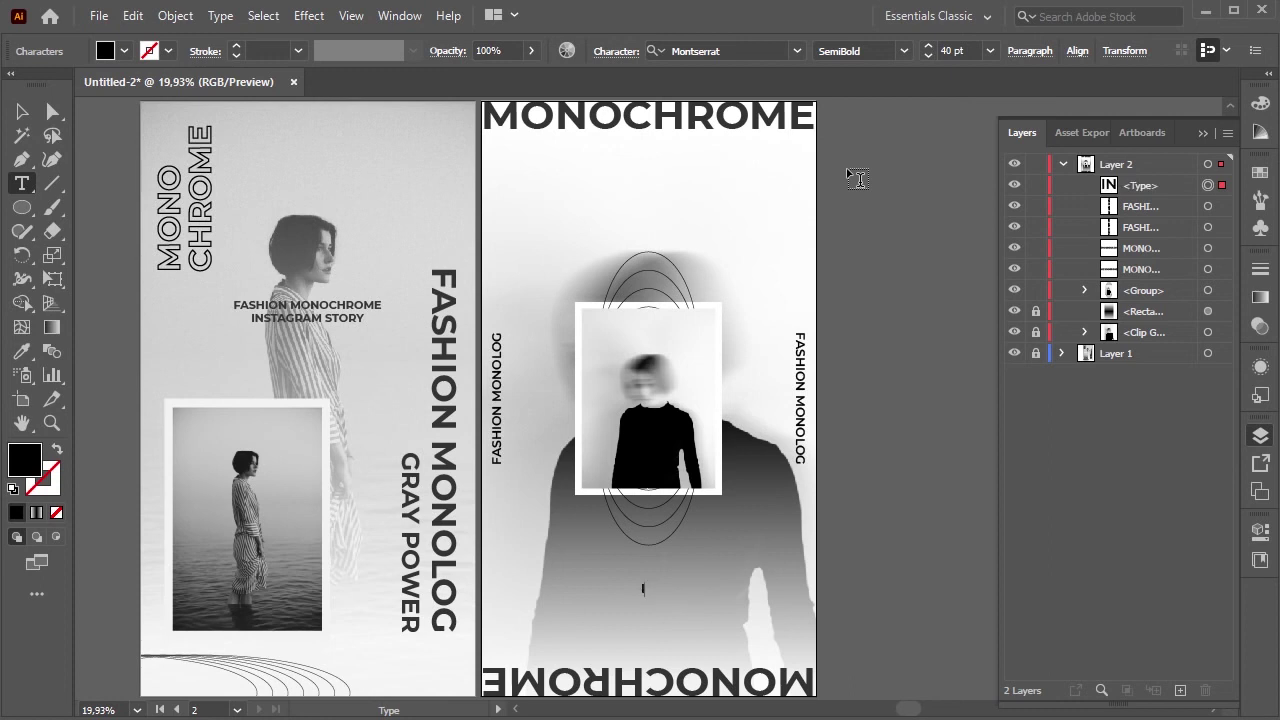
key("BackSpace")
type("FASHION MONOC")
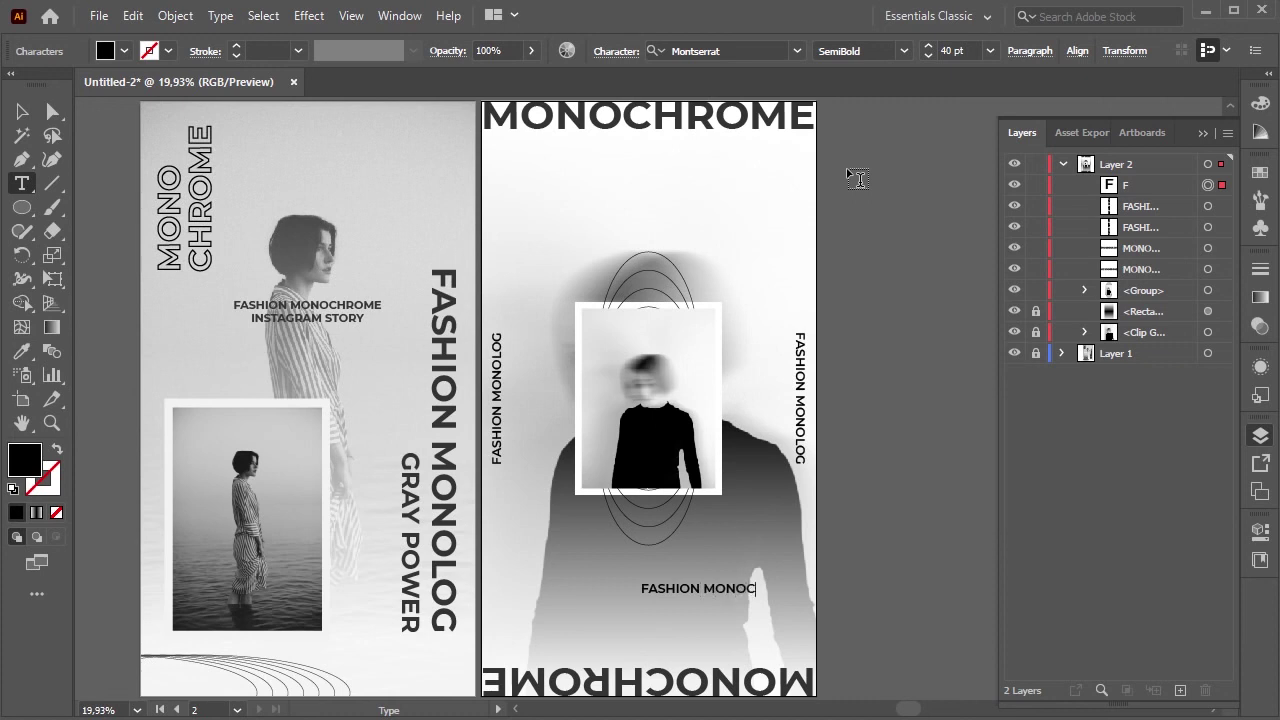
type("HROME")
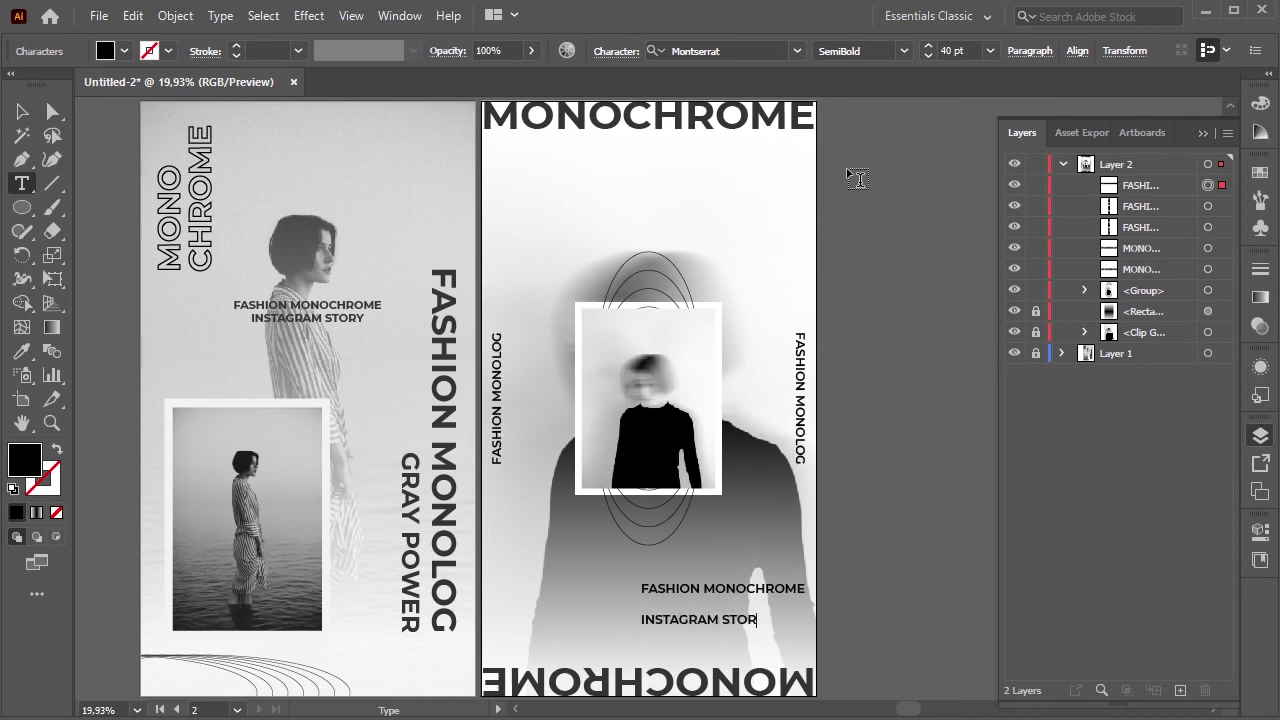
type("Y")
- Give the caption a dark grey fill and centre-align its lines
left_click(22, 112)
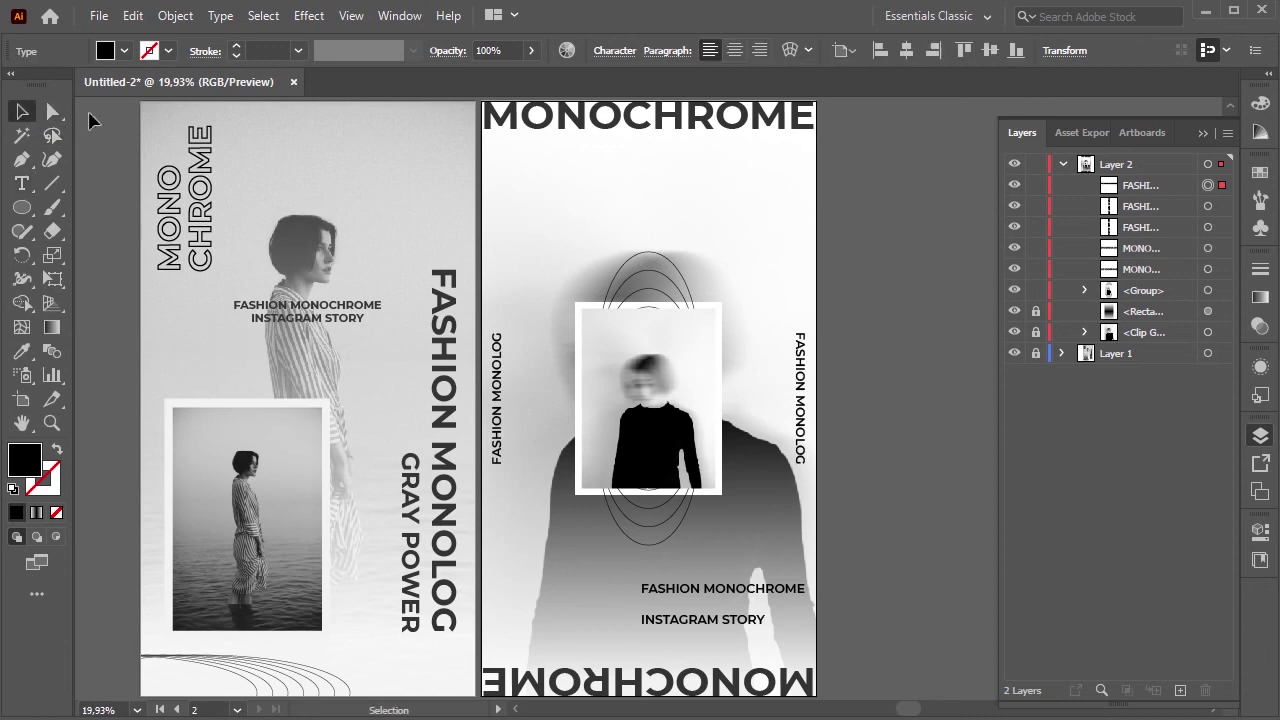
left_click(124, 51)
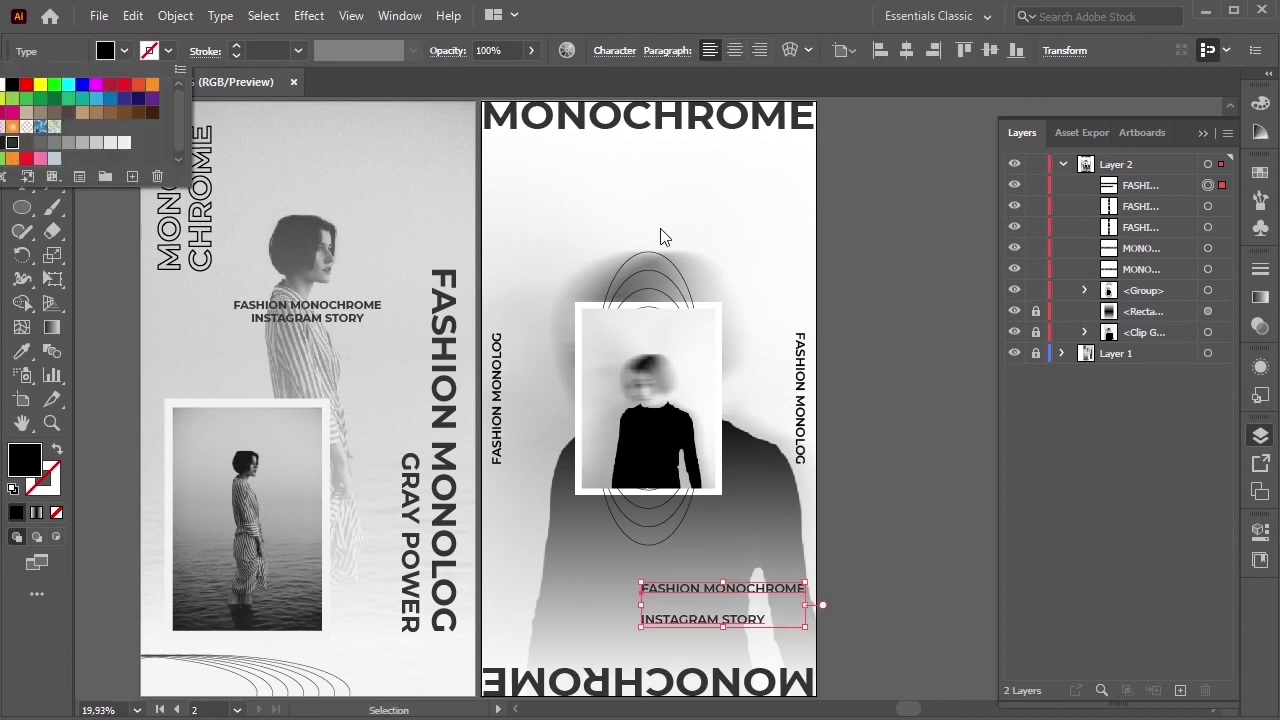
left_click(12, 147)
left_click(735, 51)
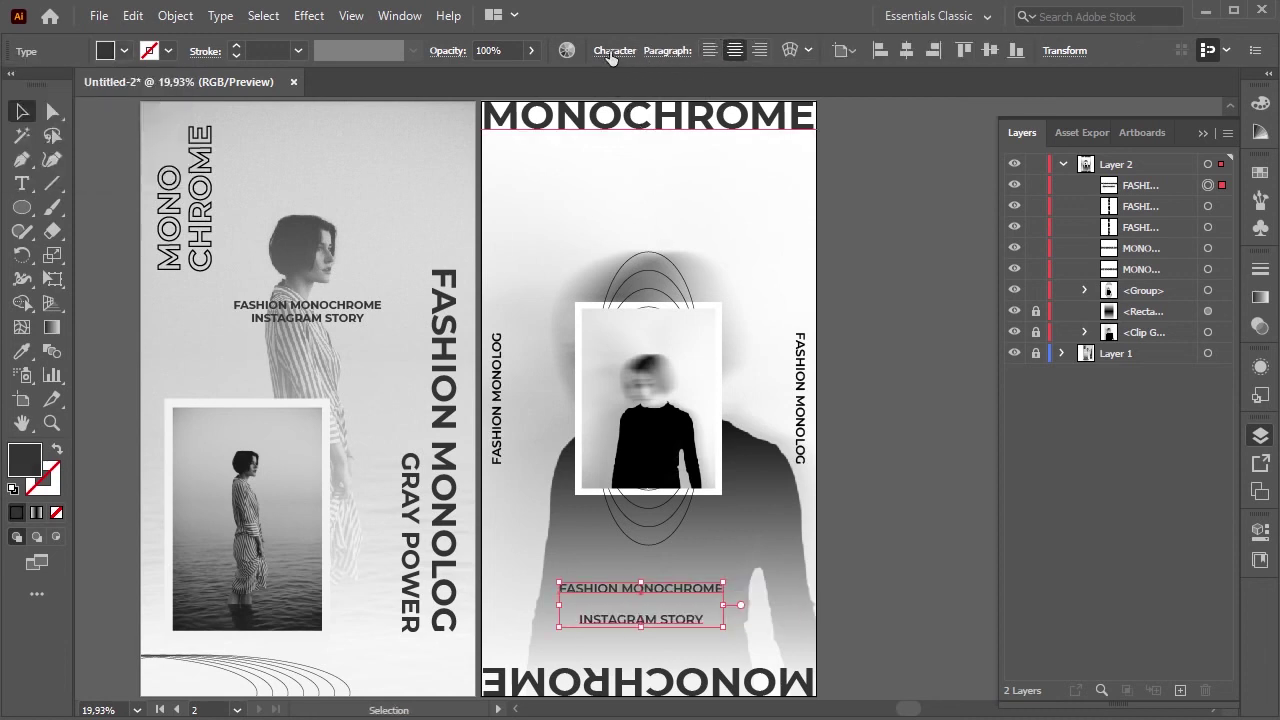
- Reduce the caption's leading and nudge it slightly lower
left_click(614, 50)
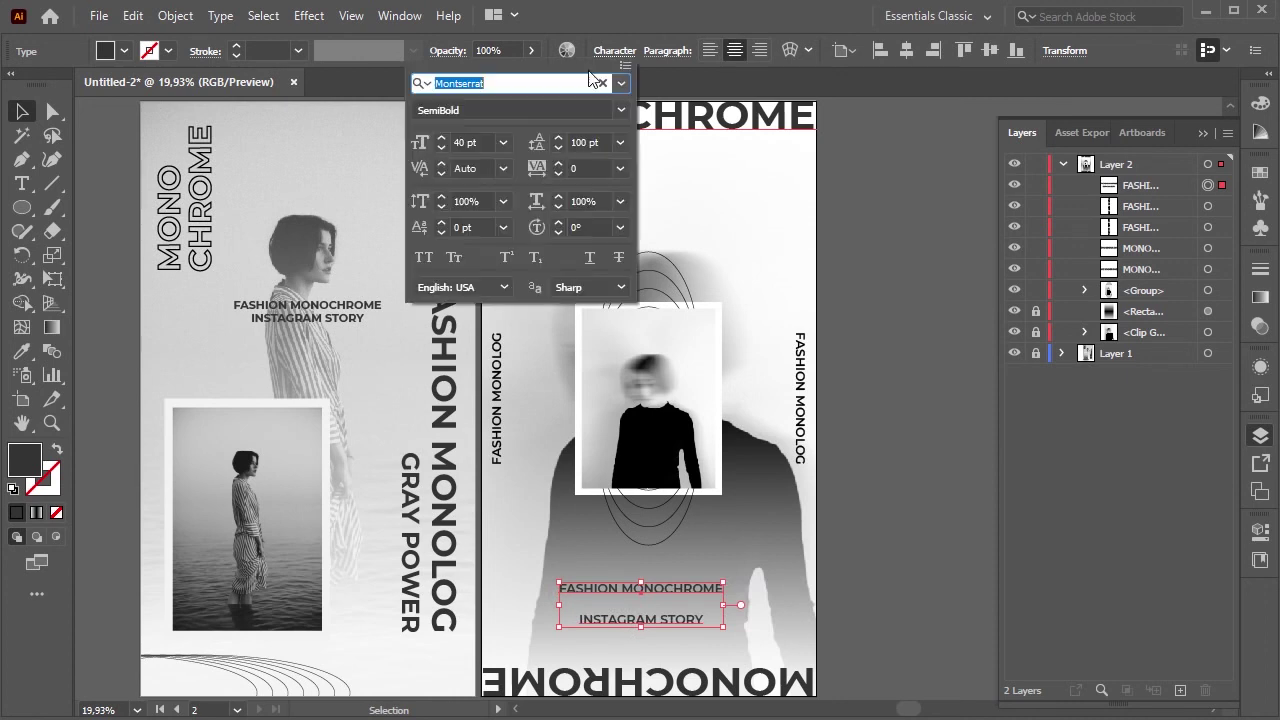
left_click(557, 150)
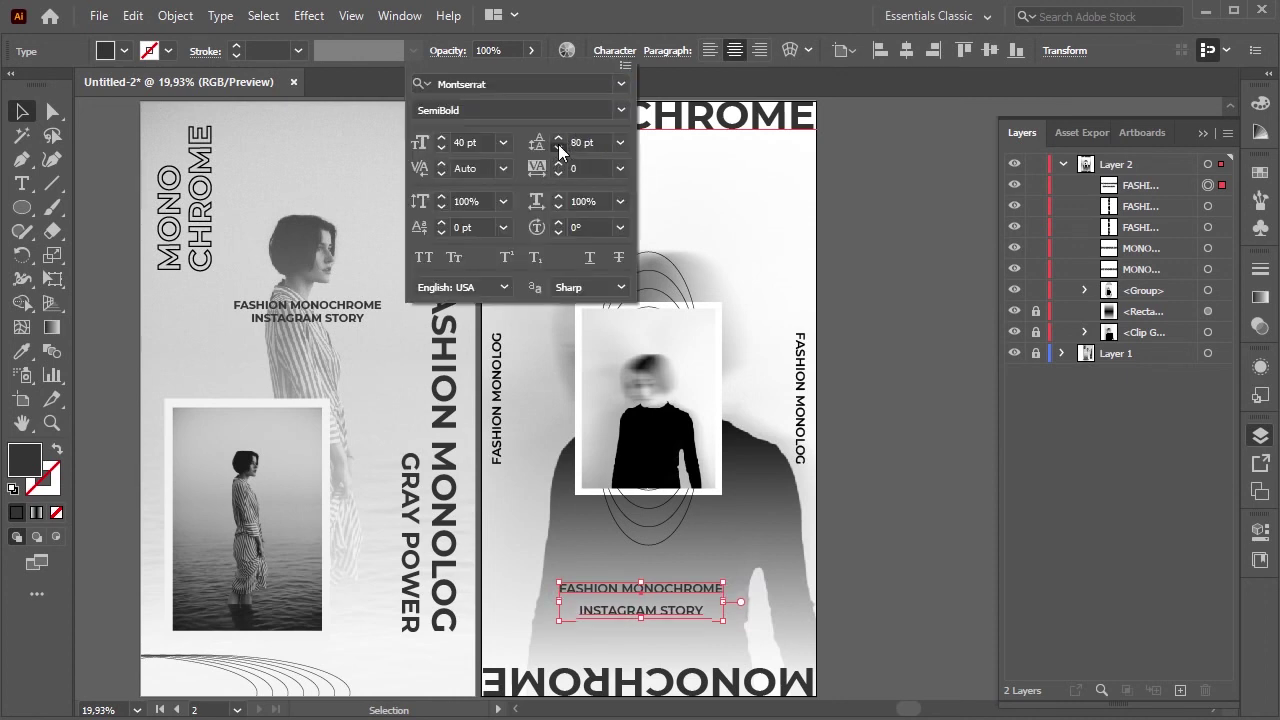
left_click(665, 209)
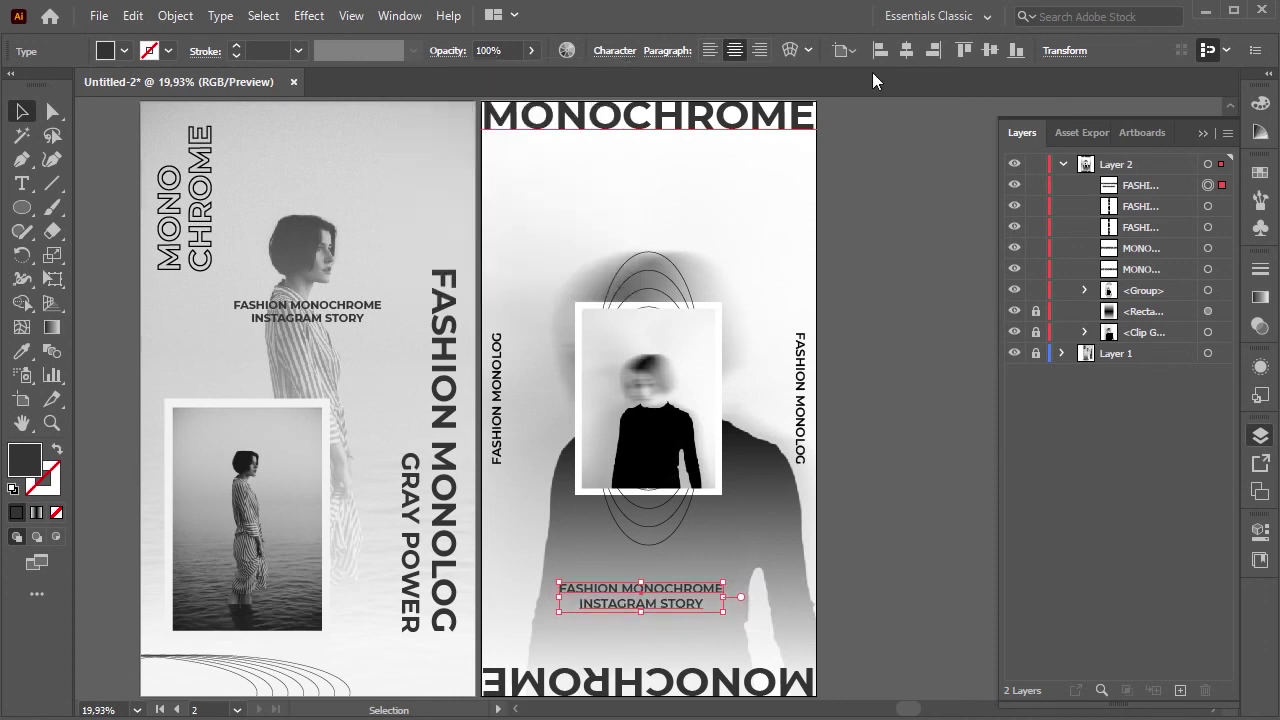
left_click(712, 217)
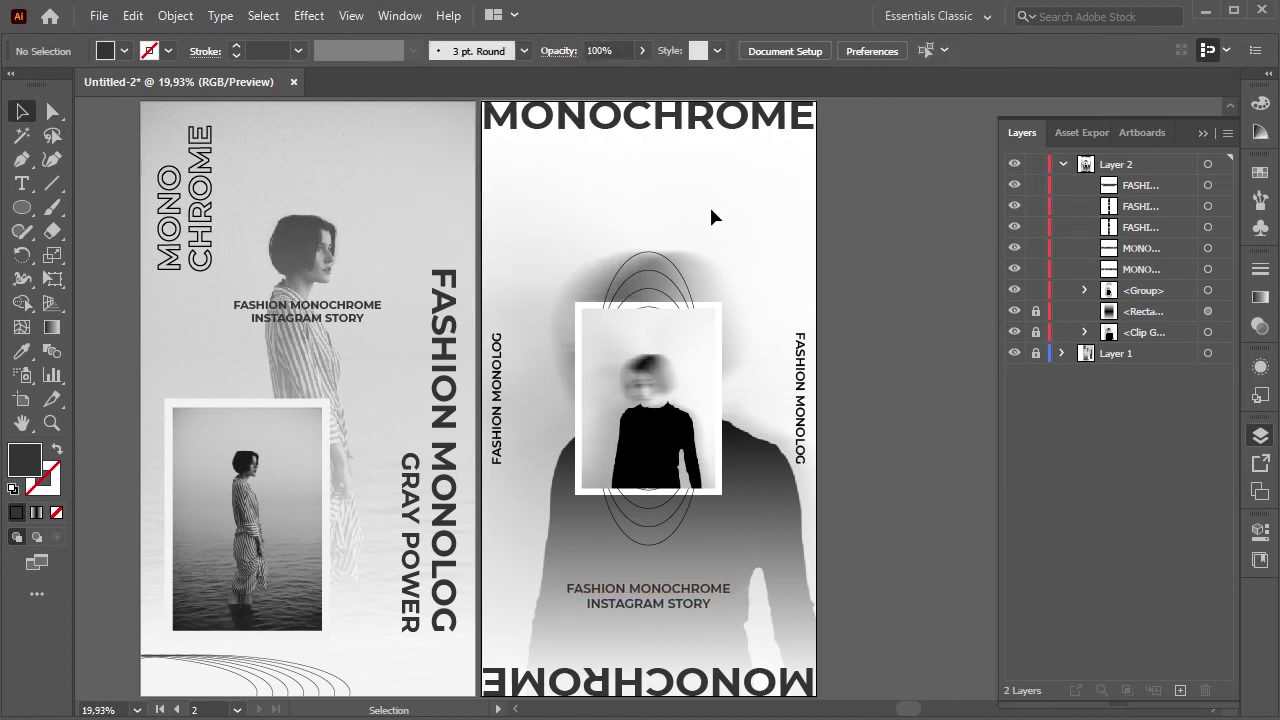
left_click(718, 592)
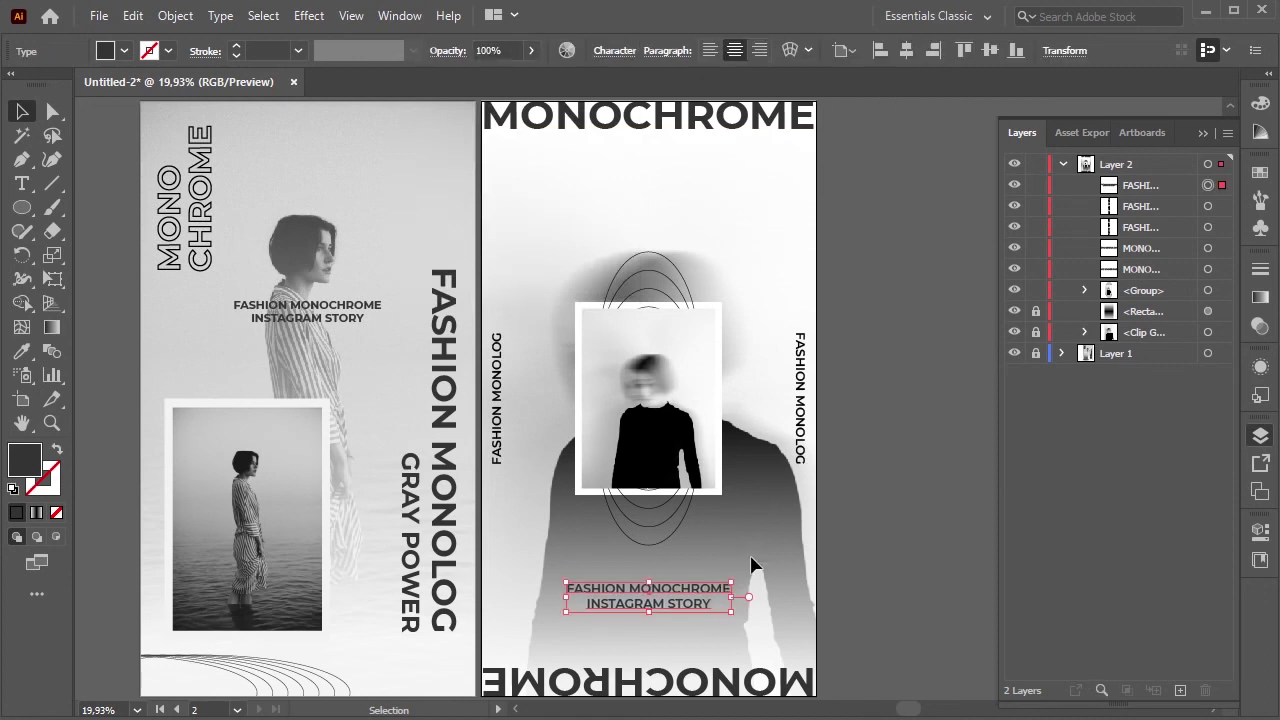
key("shift+Down")
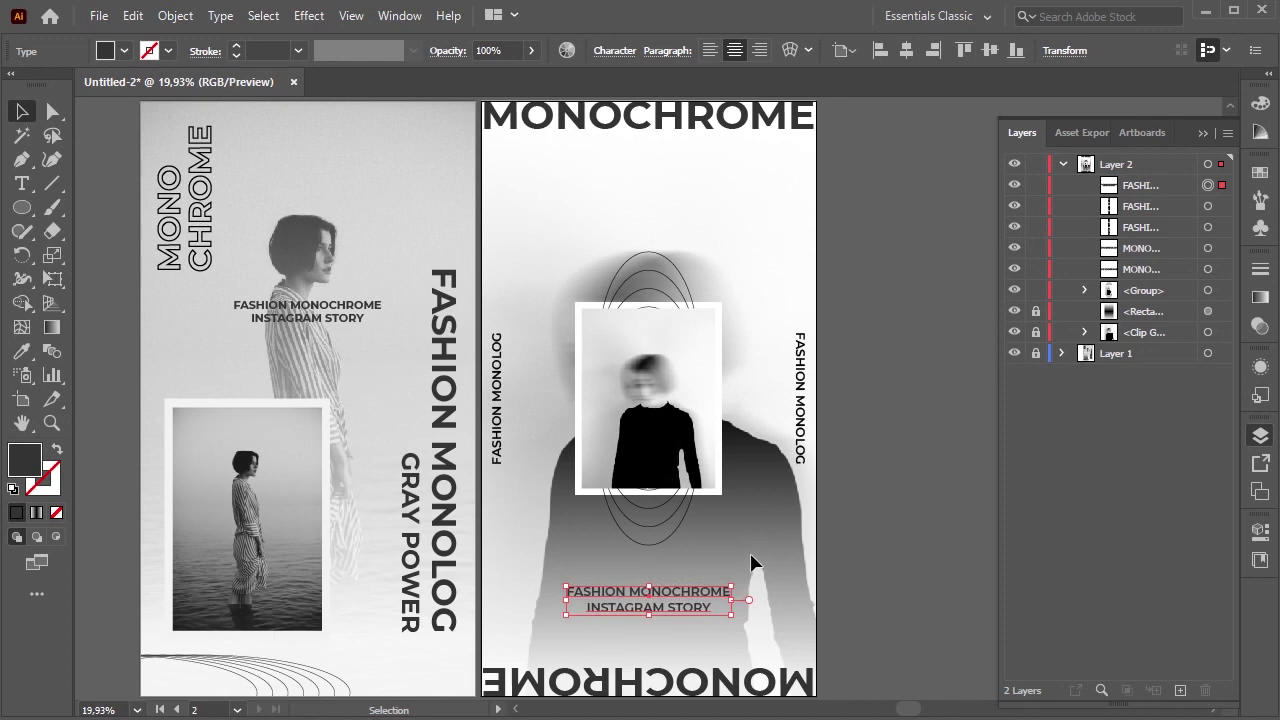
left_click(753, 563)
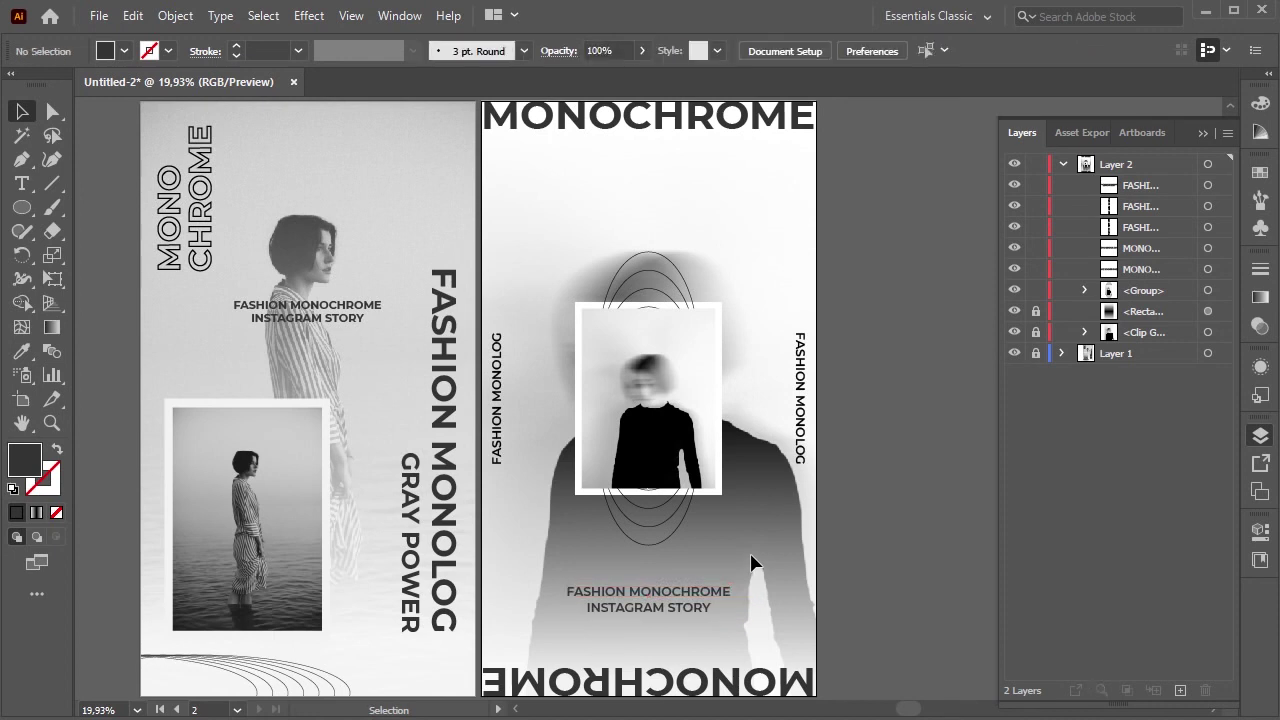
- Draw a short vertical line under the top MONOCHROME headline with a 4 pt stroke, no fill
left_click(22, 159)
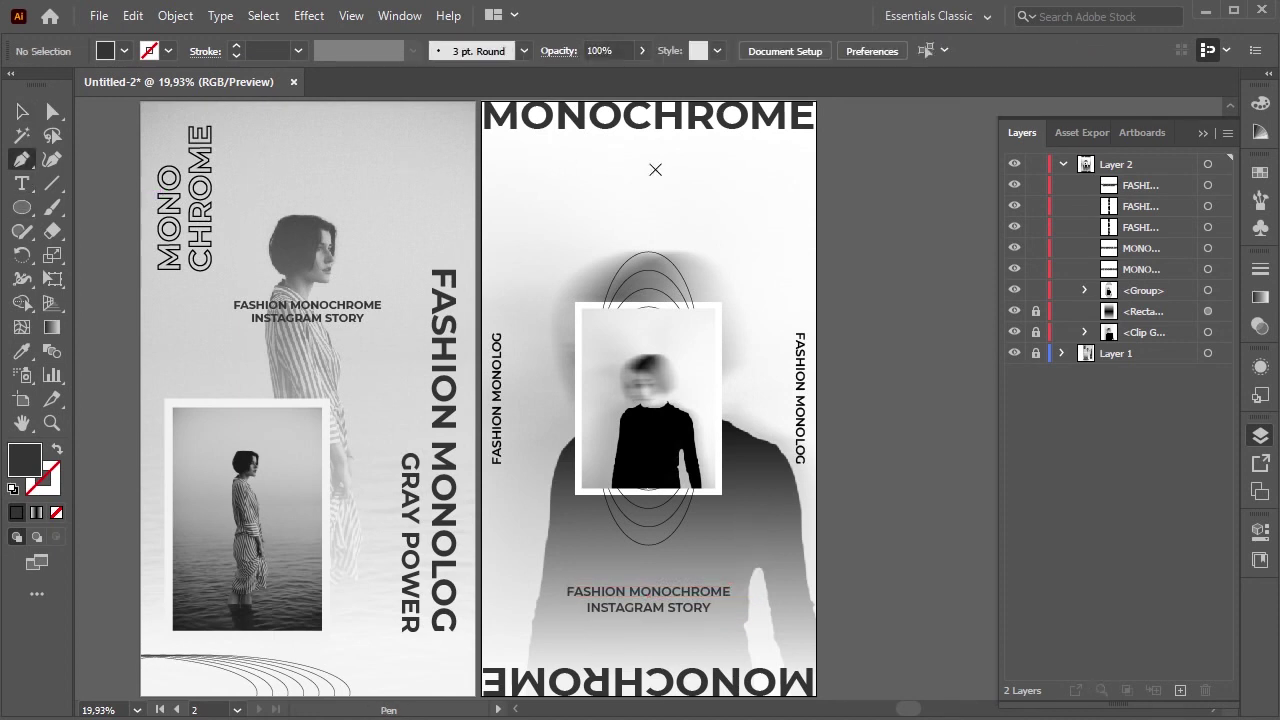
left_click(651, 153)
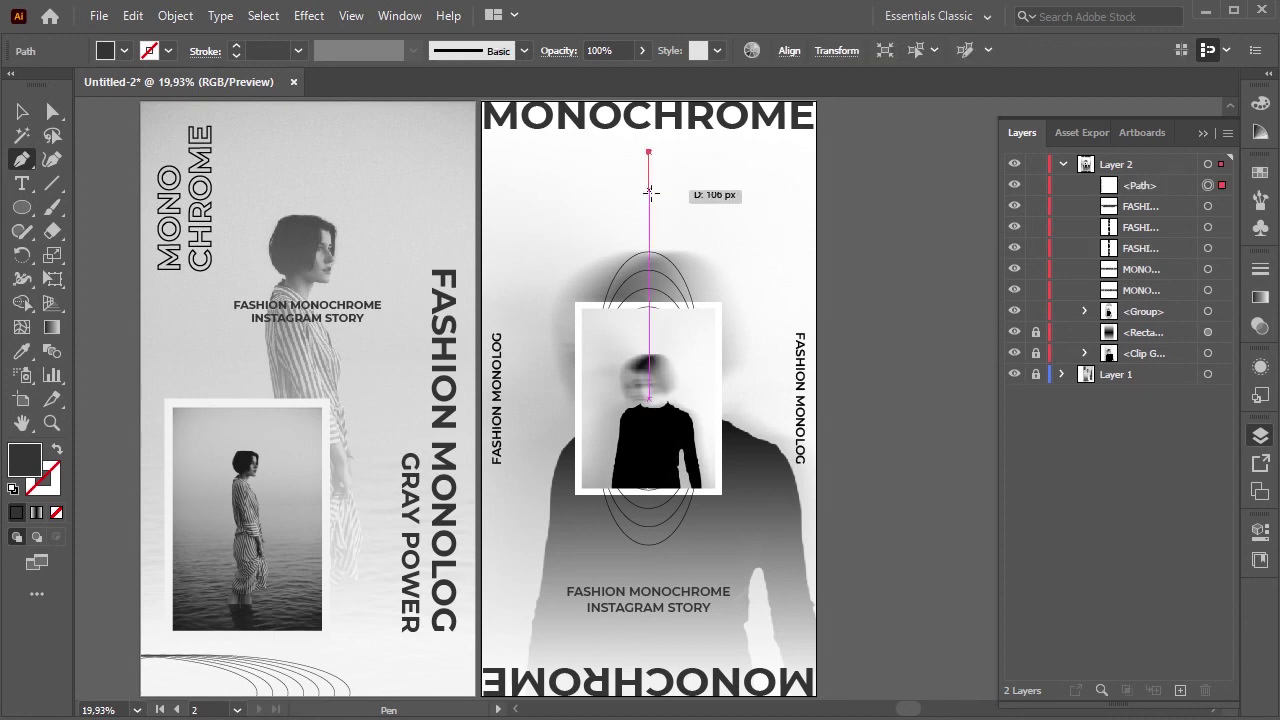
left_click_drag(649, 213, 662, 229)
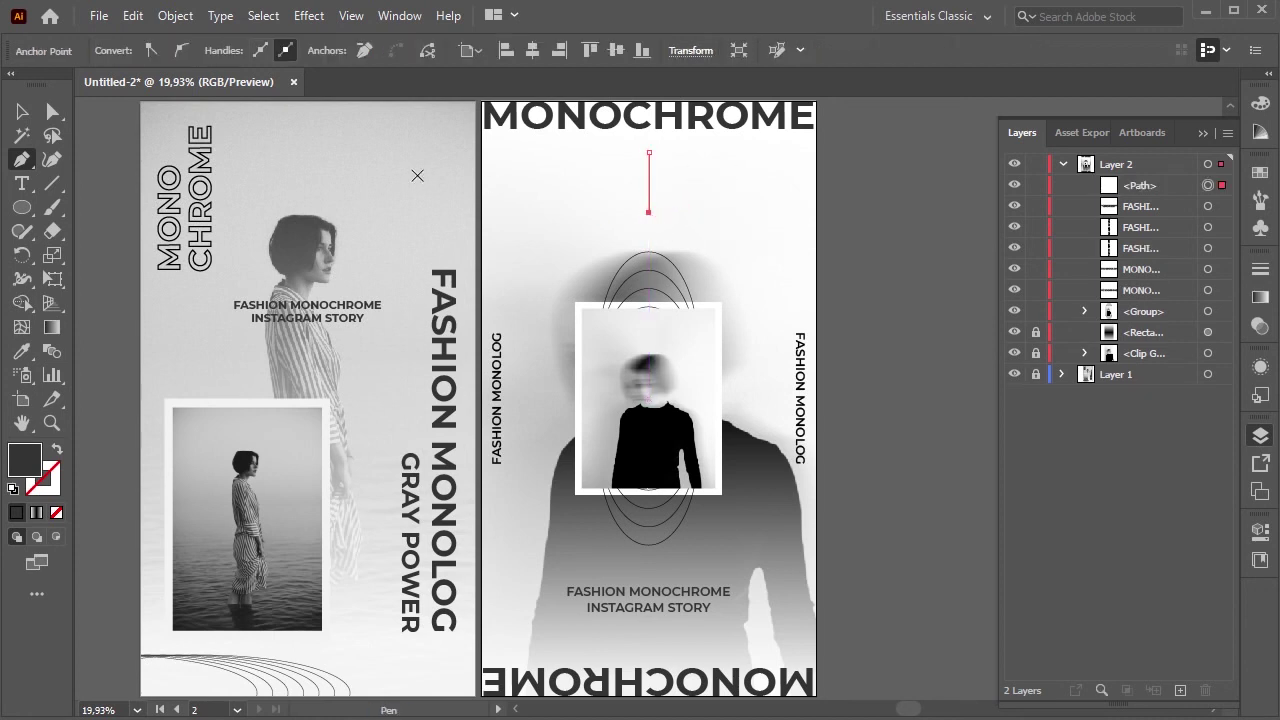
key("v")
left_click_drag(600, 183, 692, 210)
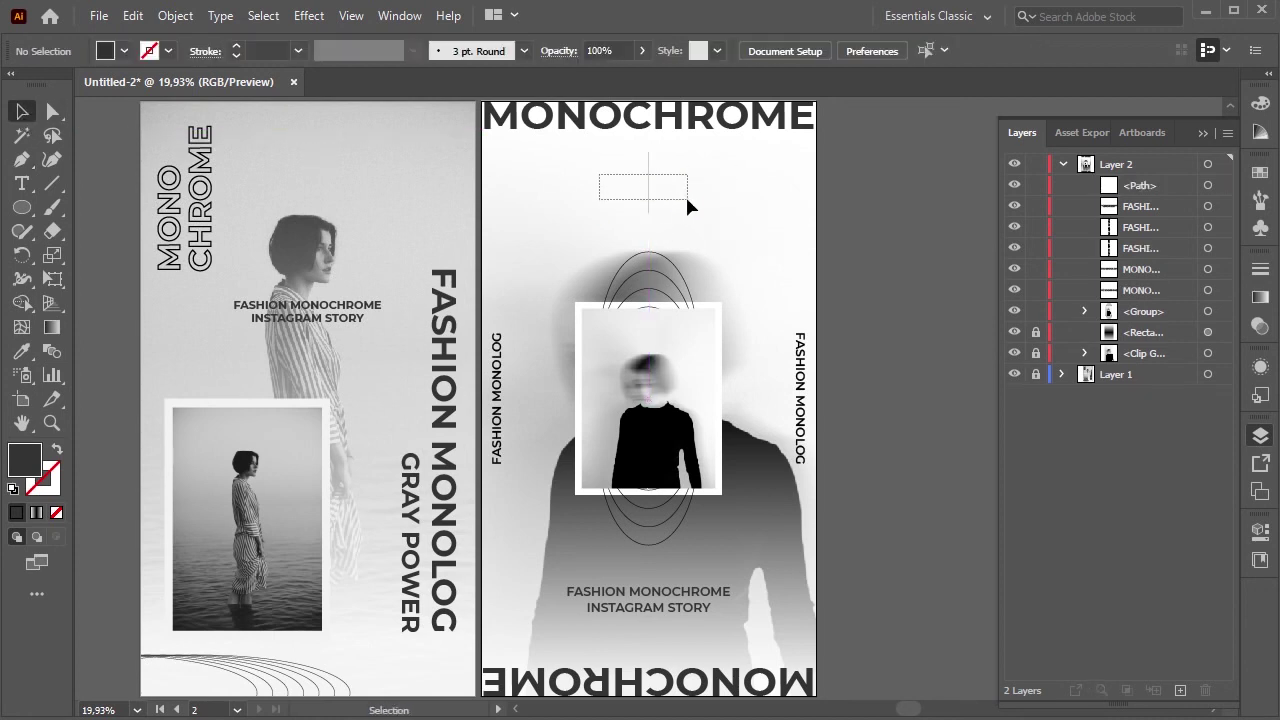
left_click(57, 449)
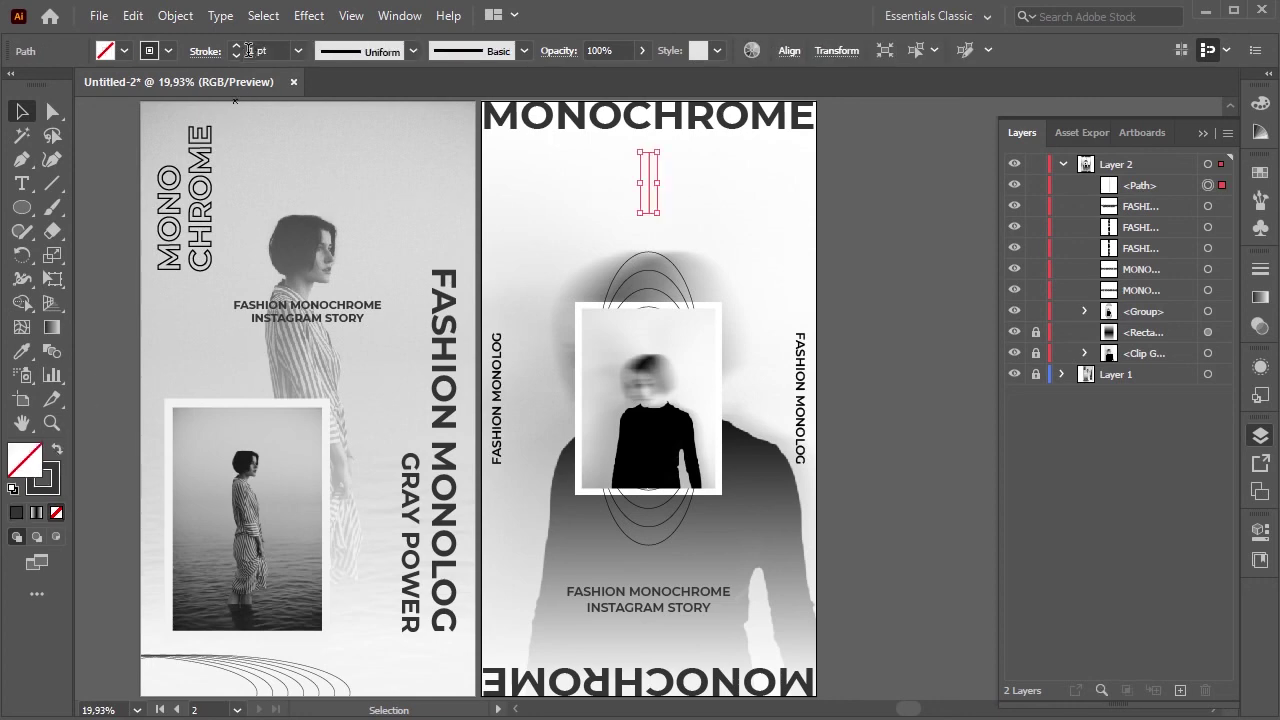
left_click(238, 46)
left_click(238, 46)
left_click(309, 16)
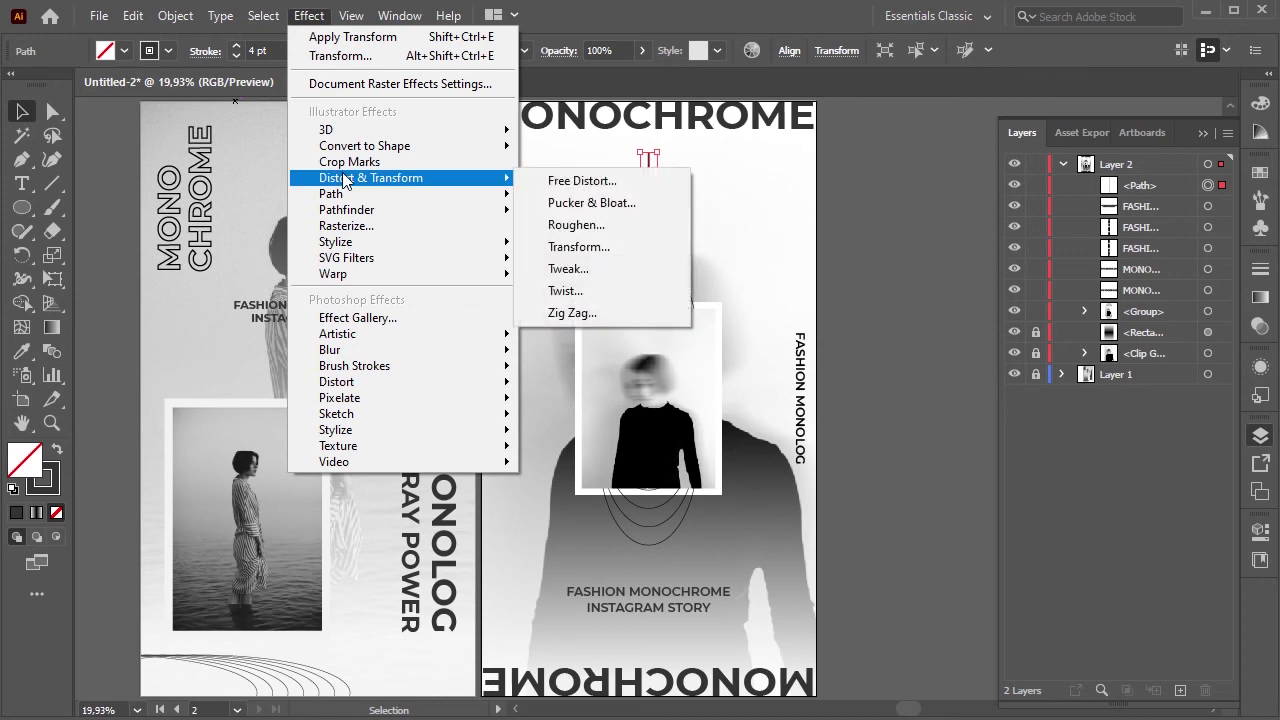
mouse_move(371, 178)
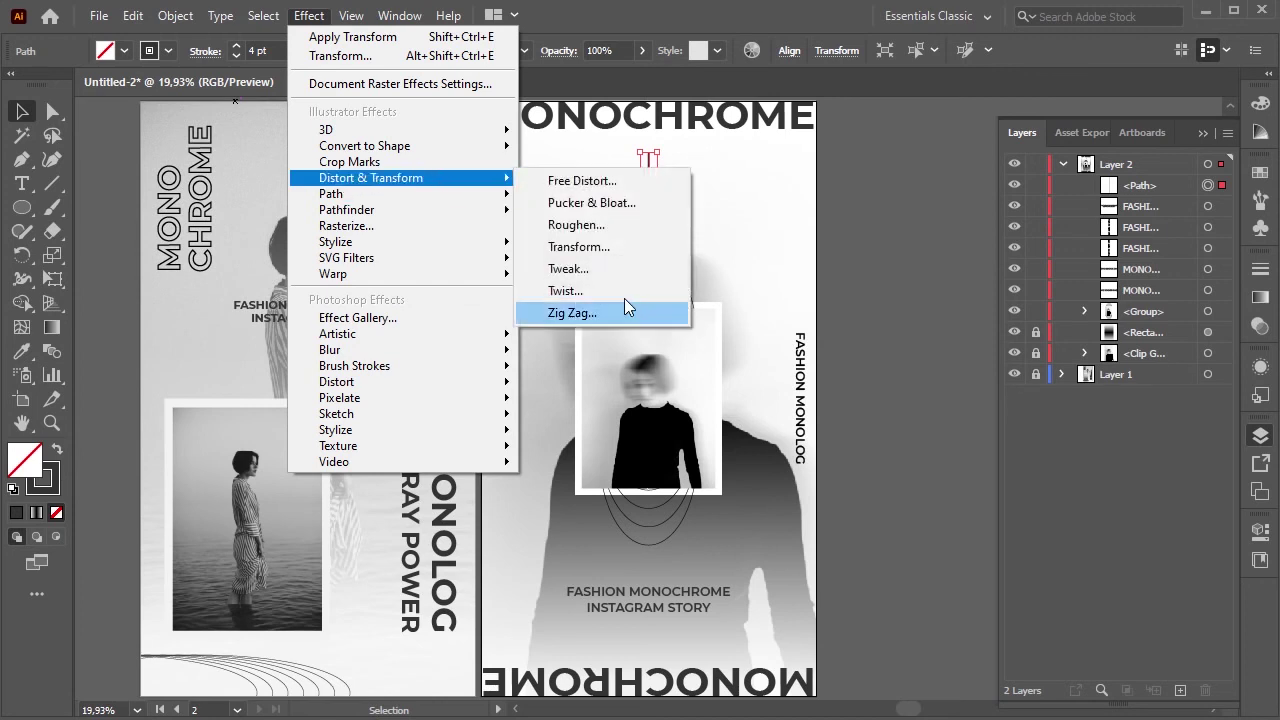
- Apply a 40° Twist distortion to the short line to make it a squiggle
left_click(615, 291)
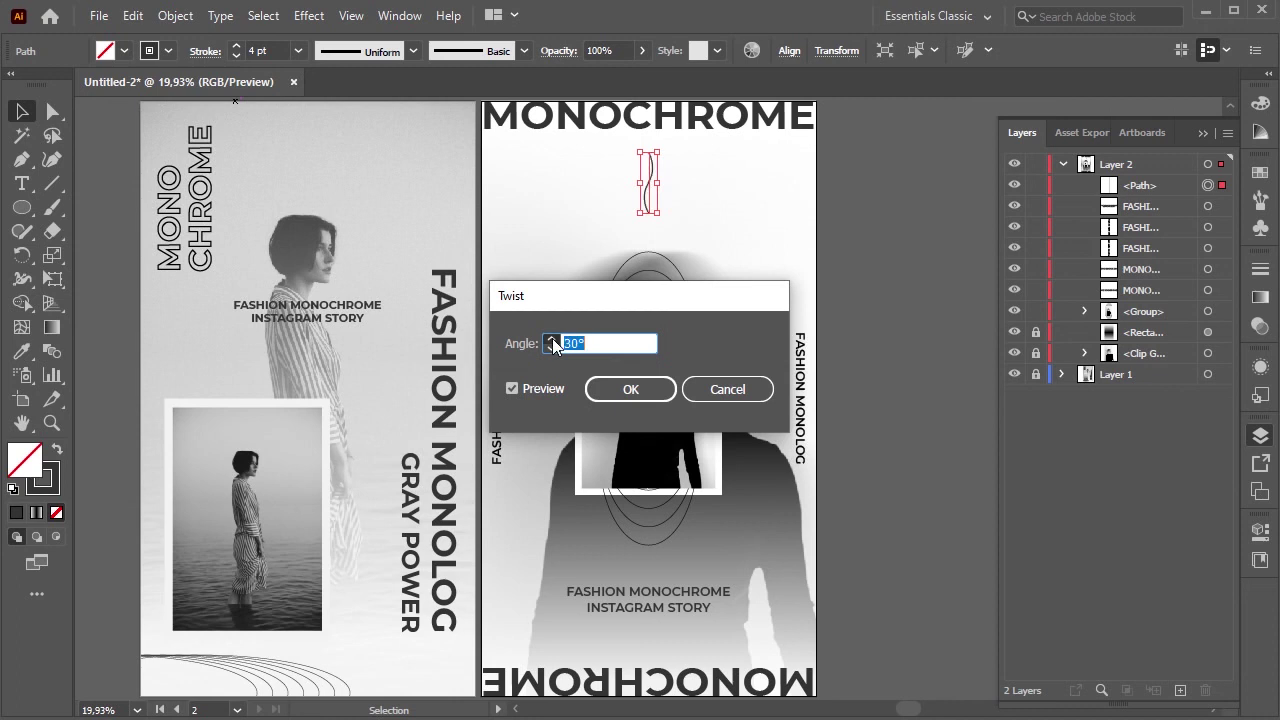
type("40")
left_click(650, 389)
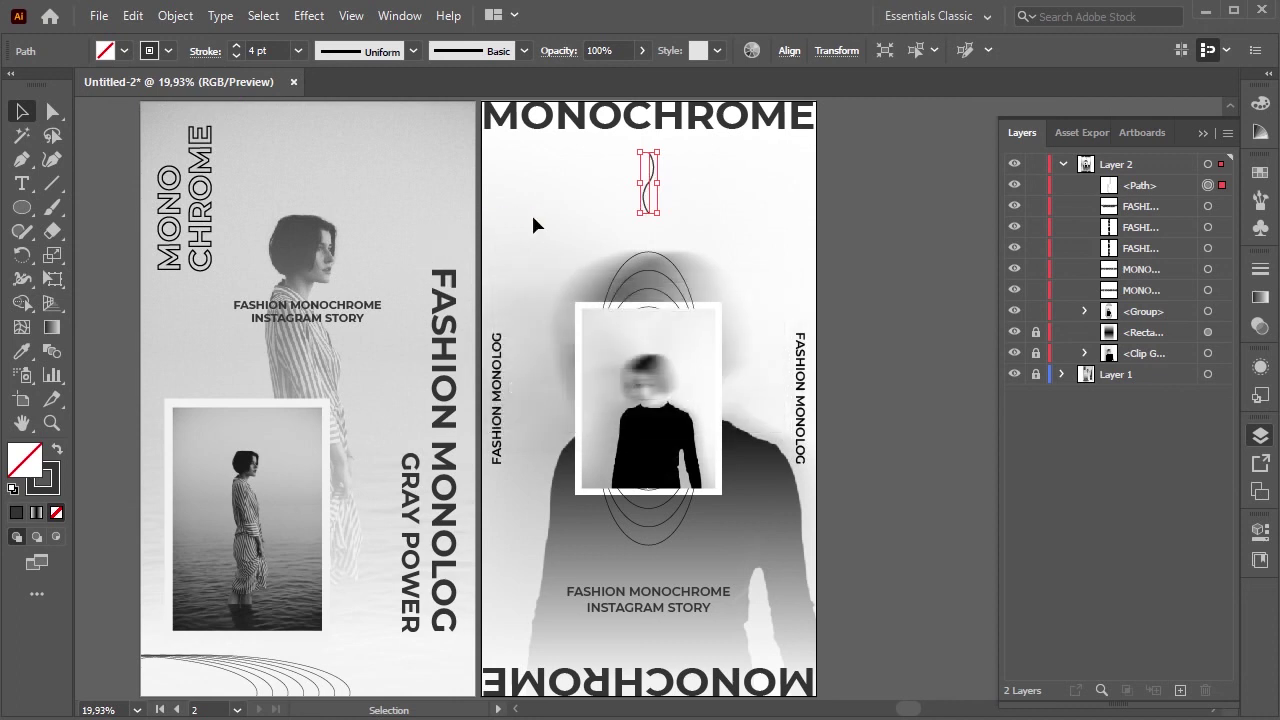
left_click(580, 195)
- Nudge the twisted line slightly down, raise its stroke weight to 6 pt, and collapse Layer 2
left_click_drag(586, 176, 712, 222)
key("Down")
key("Down")
key("Down")
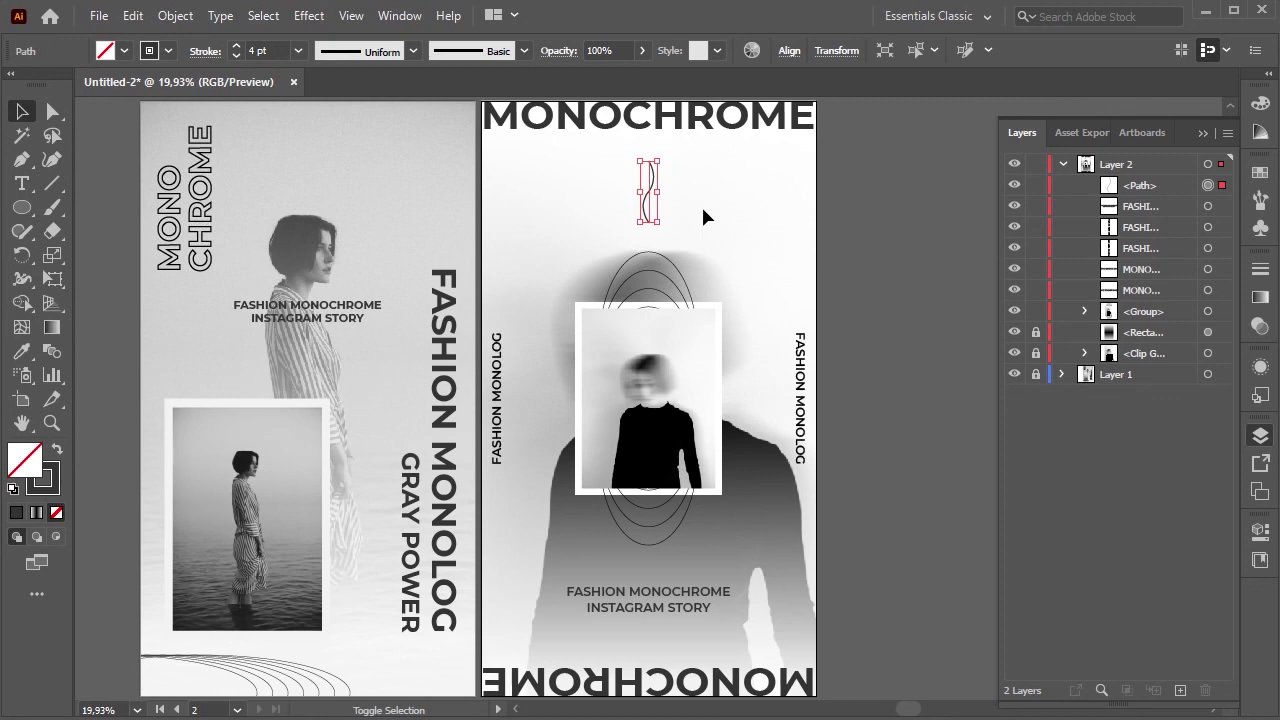
left_click(703, 217)
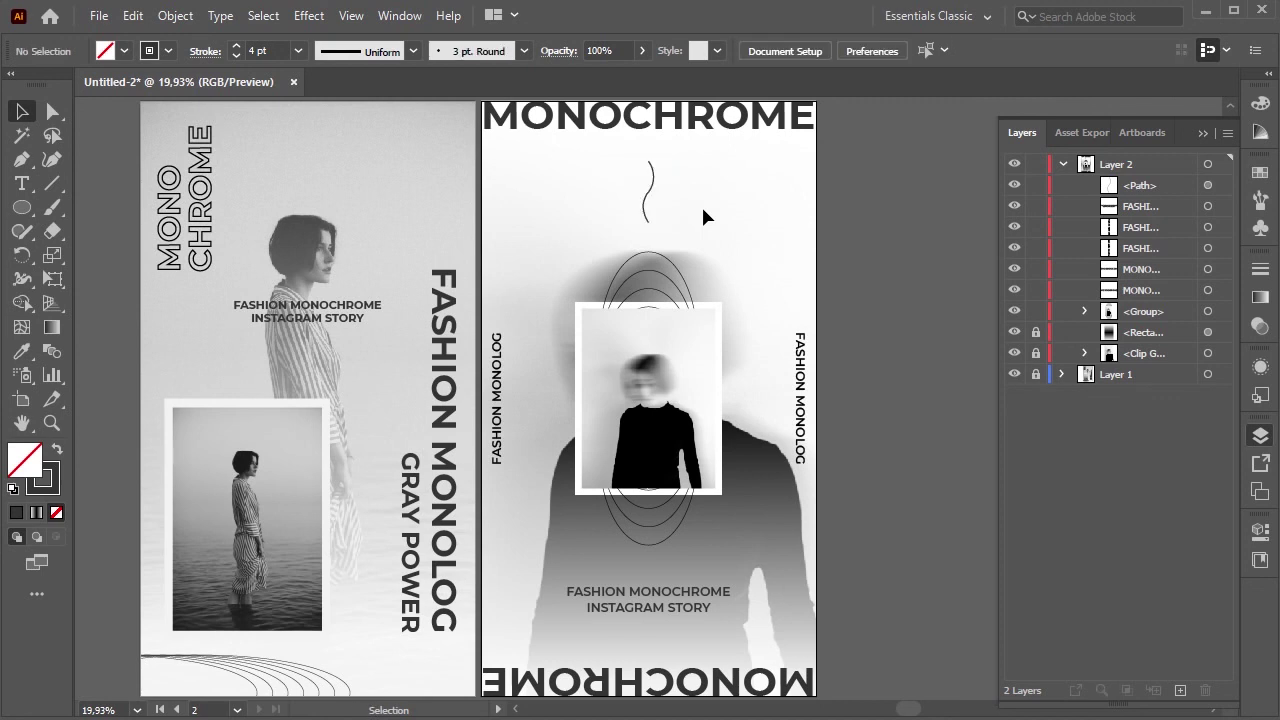
left_click_drag(628, 190, 686, 212)
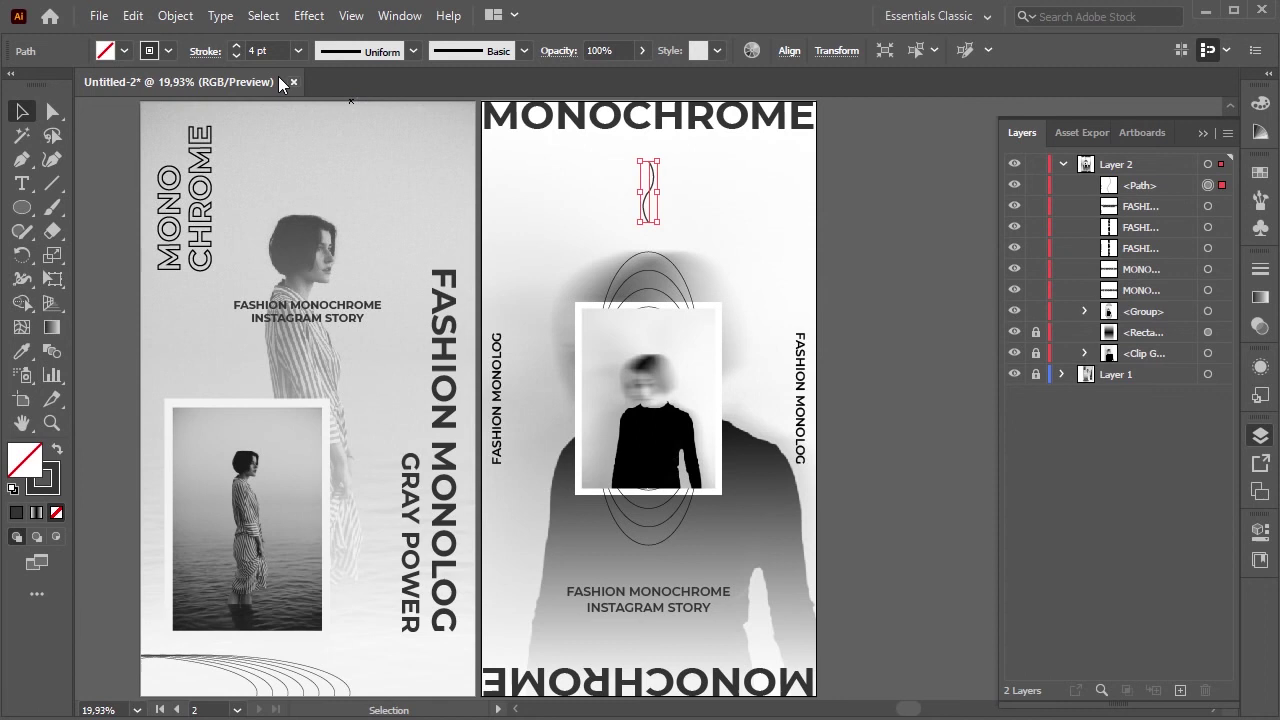
left_click(236, 46)
left_click(236, 46)
left_click(589, 193)
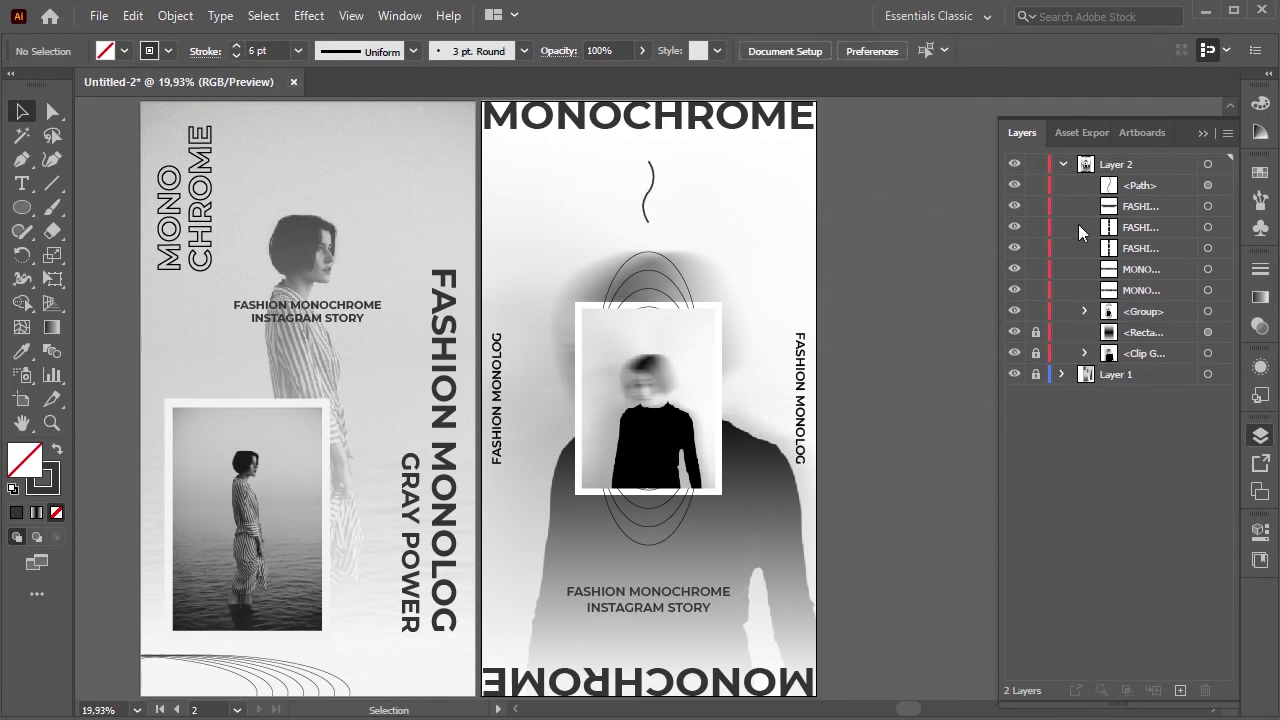
left_click(1063, 164)
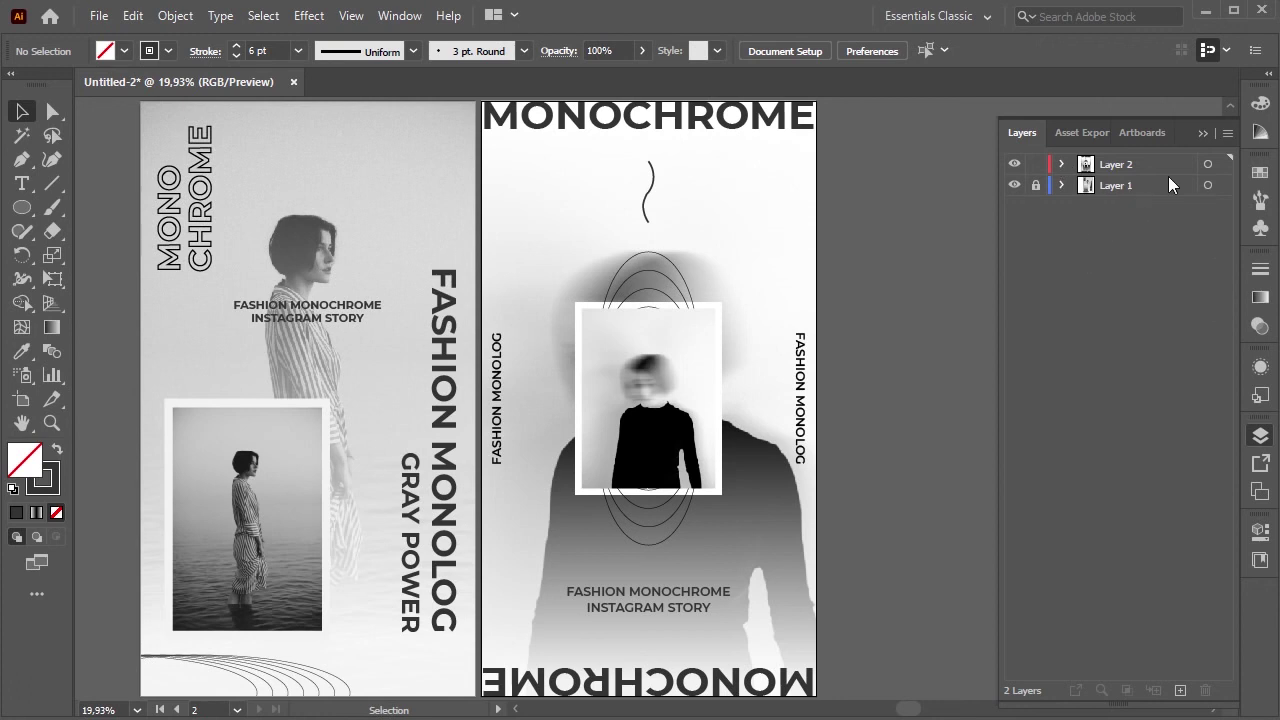
- Collapse the Layers panel and pan to centre both artboards in the window
left_click(1203, 133)
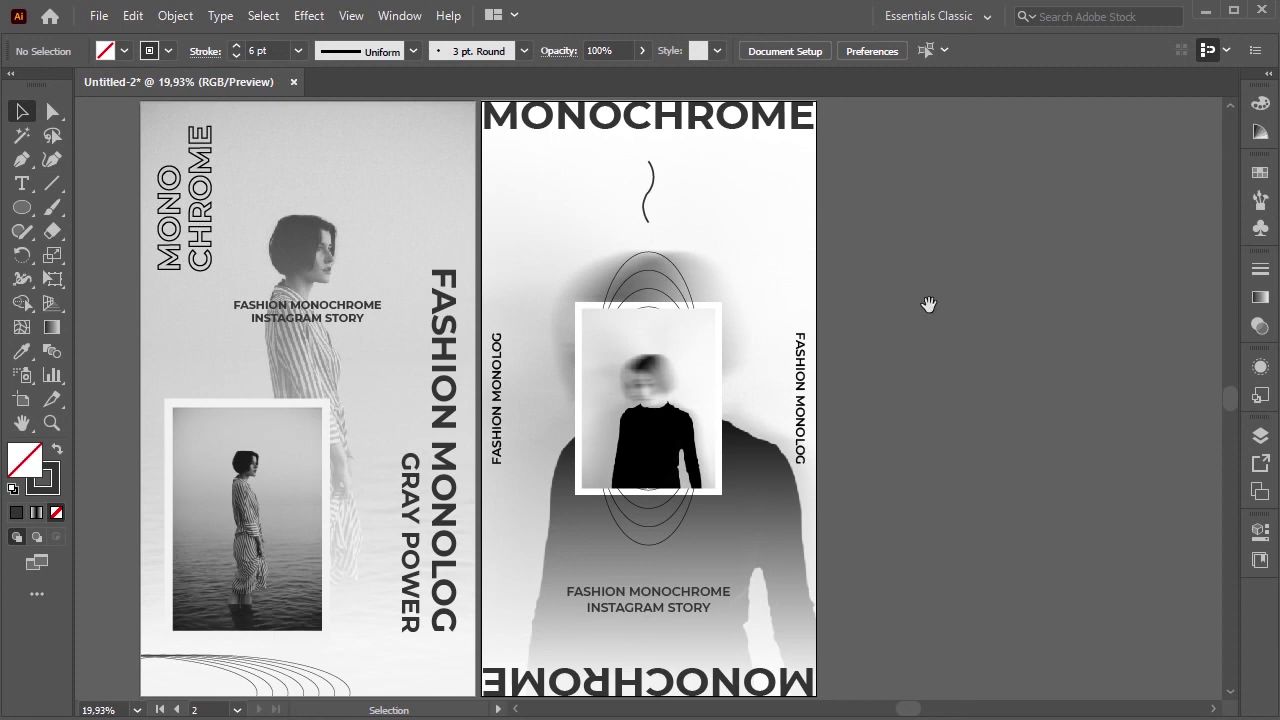
left_click_drag(871, 289, 1037, 294)
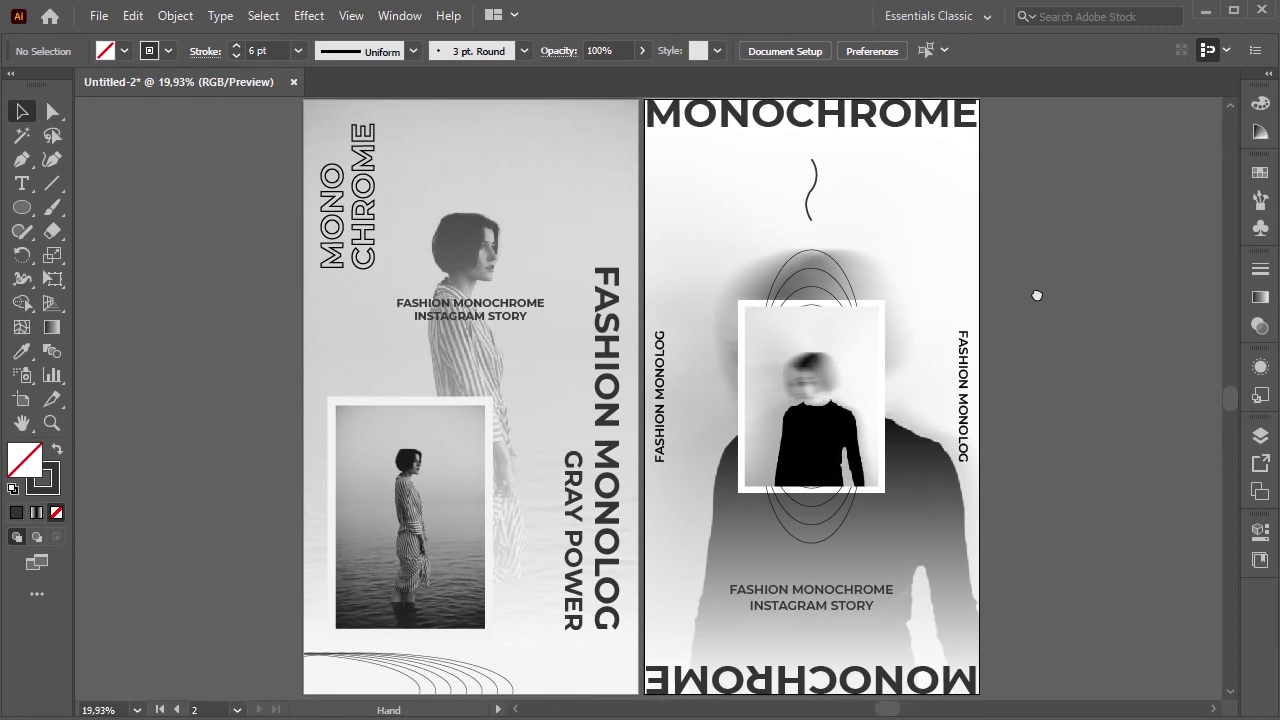